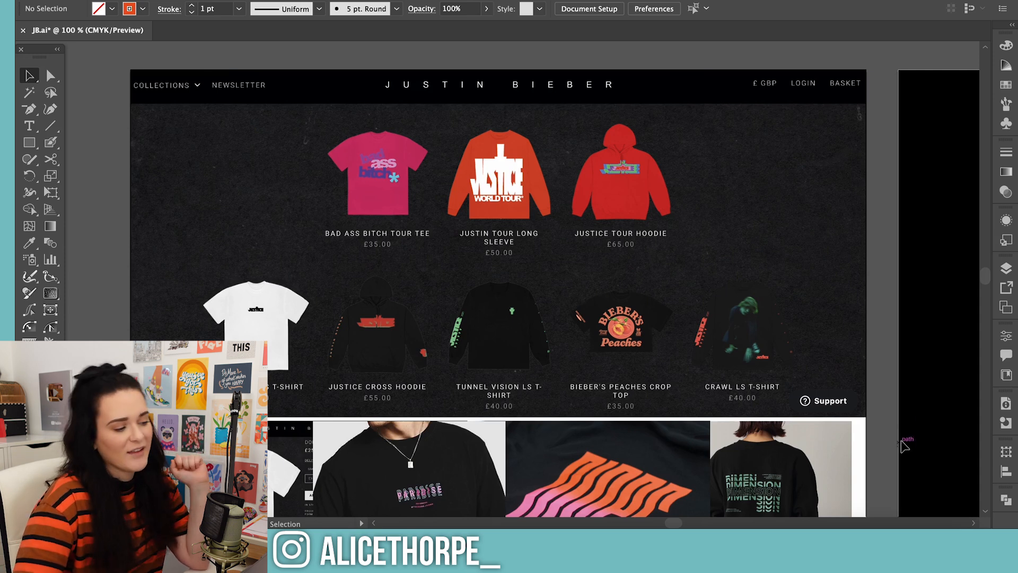
Examine the merchandise references and repeated-text designs on the moodboard artboard, including the GIMME LOVE poster
{"action": "scroll", "coordinate": [900, 377], "scroll_direction": "down", "scroll_amount": 1}
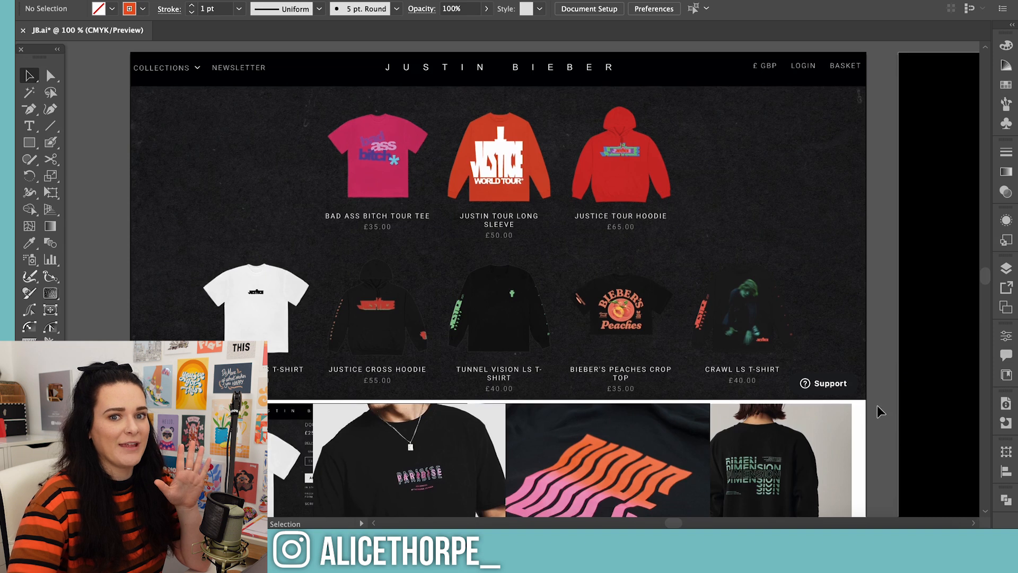
{"action": "scroll", "coordinate": [878, 408], "scroll_direction": "down", "scroll_amount": 15}
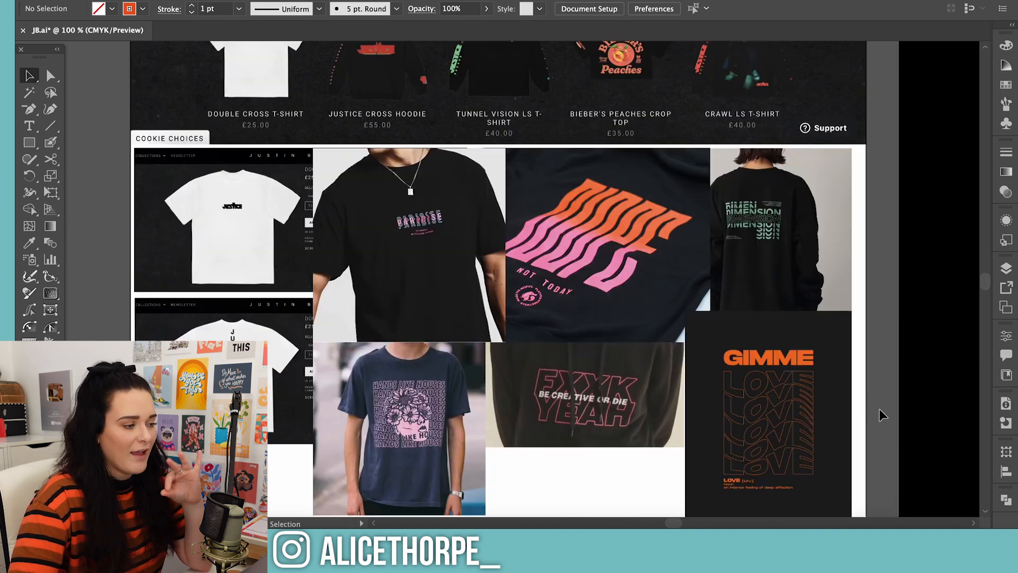
{"action": "scroll", "coordinate": [879, 409], "scroll_direction": "down", "scroll_amount": 1}
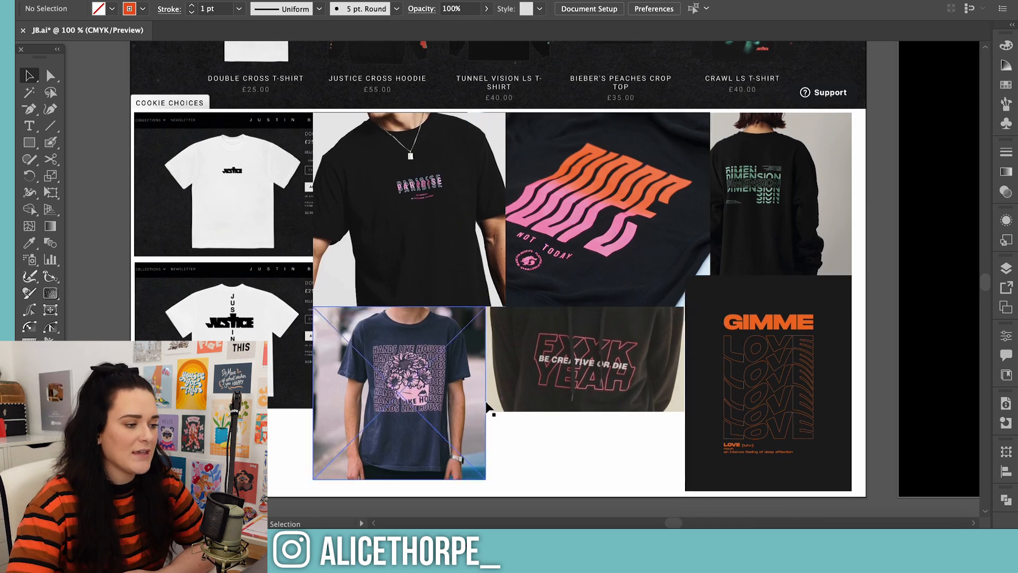
{"action": "left_click", "coordinate": [745, 403]}
{"action": "key", "text": "ctrl+minus"}
{"action": "key", "text": "ctrl+minus"}
{"action": "scroll", "coordinate": [774, 175], "scroll_direction": "up", "scroll_amount": 2}
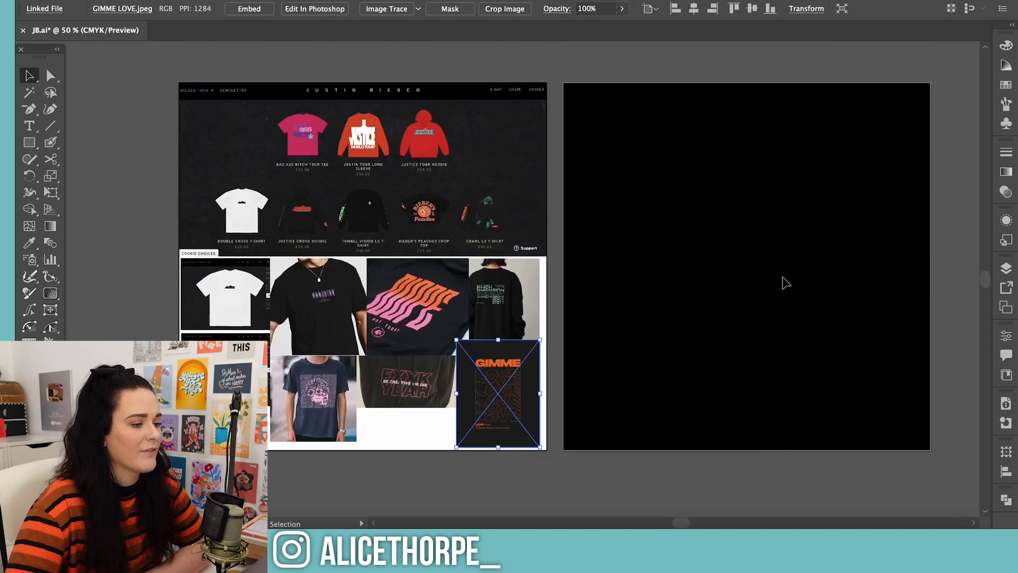
{"action": "left_click", "coordinate": [695, 354]}
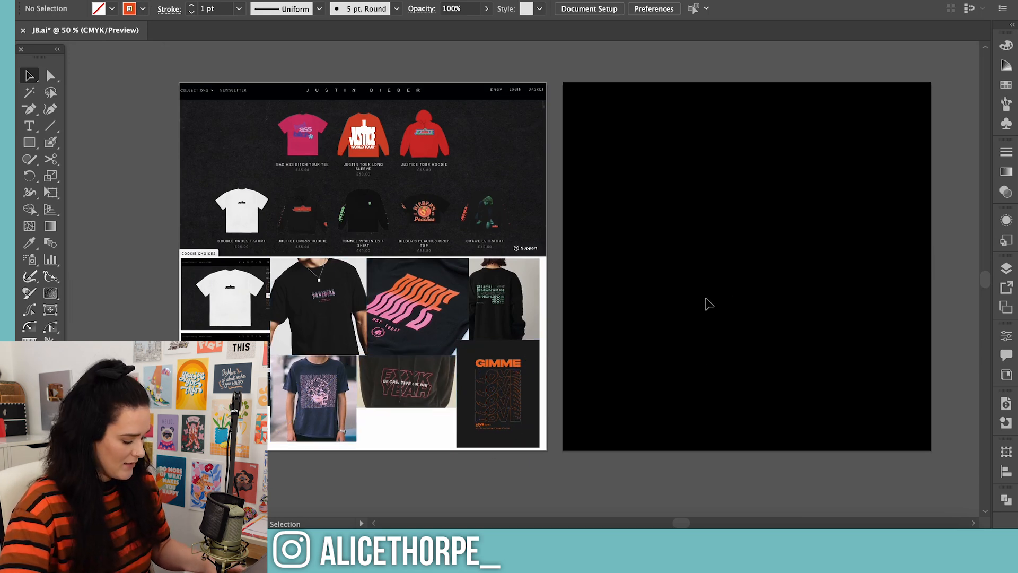
Add the word JUSTICE in Quasimoda Black at 12 pt on the black artboard
{"action": "key", "text": "t"}
{"action": "left_click", "coordinate": [632, 208]}
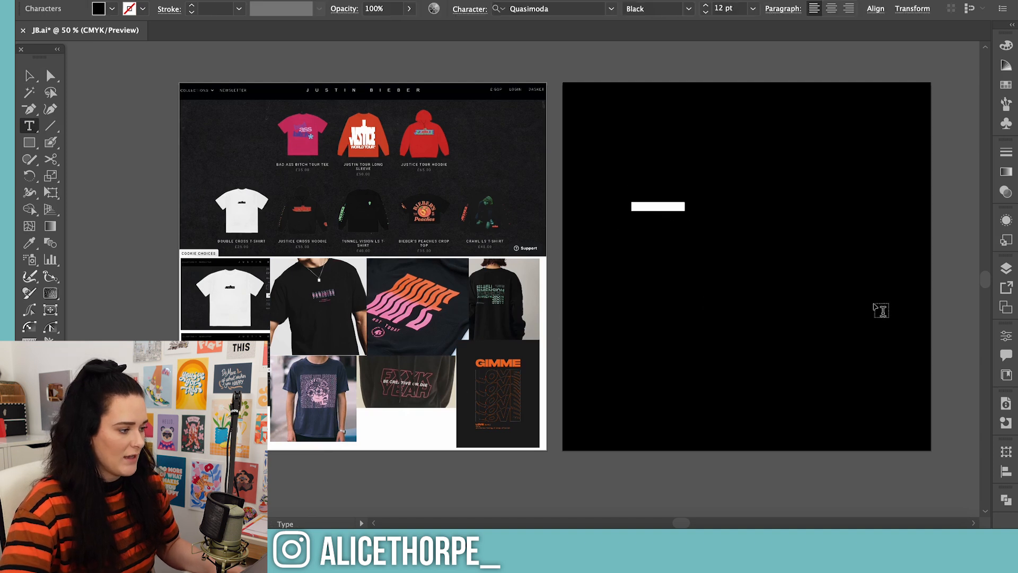
{"action": "key", "text": "BackSpace"}
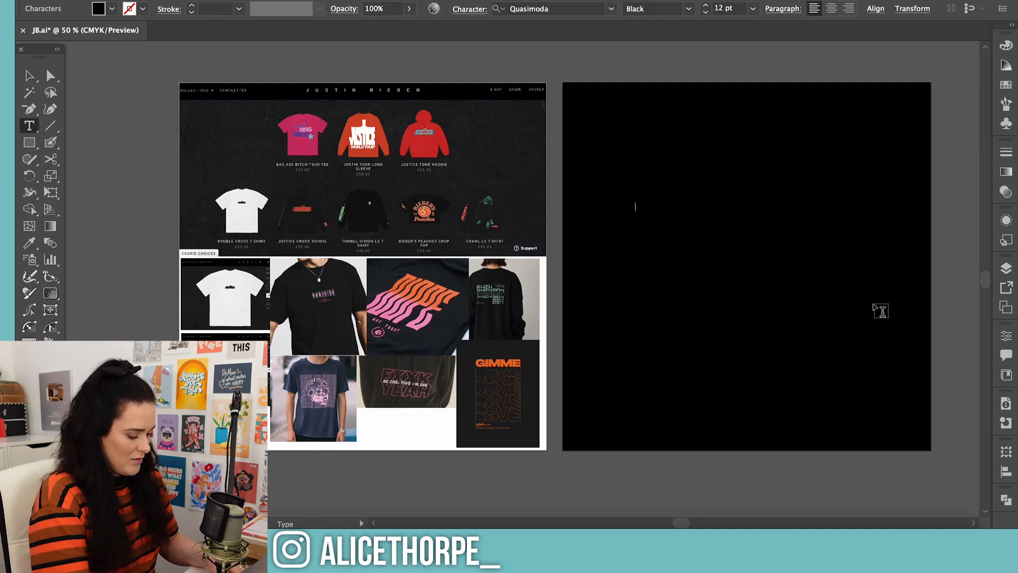
{"action": "key", "text": "Escape"}
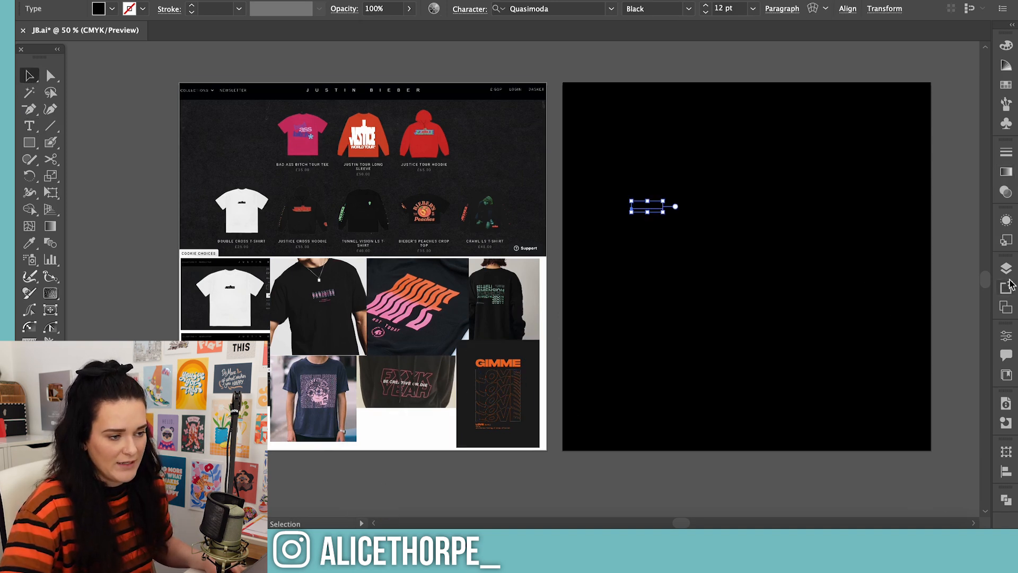
Fill the JUSTICE text with the orange-red colour from the Fashion theme in the saved library
{"action": "left_click", "coordinate": [1006, 374]}
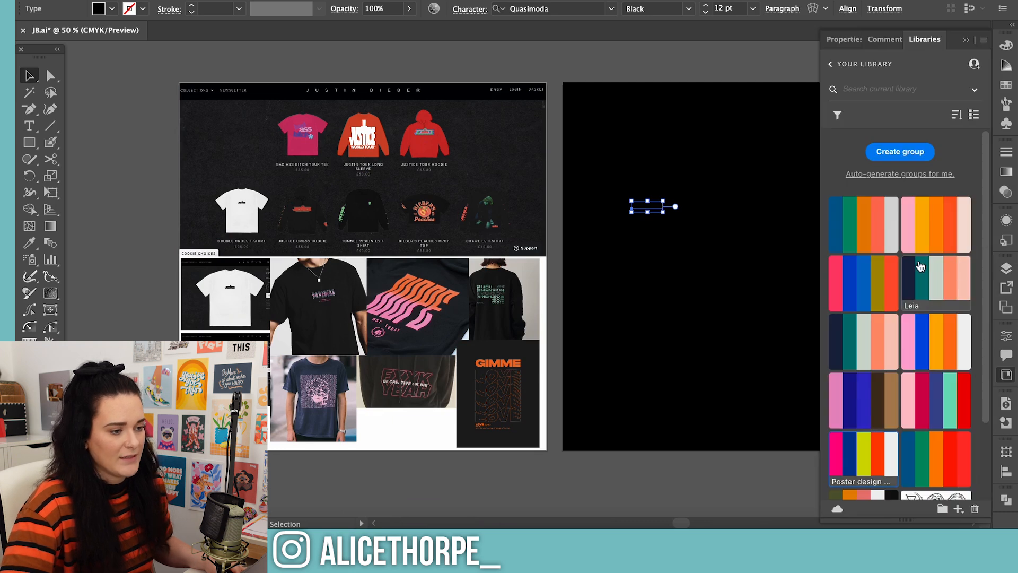
{"action": "left_click", "coordinate": [896, 277]}
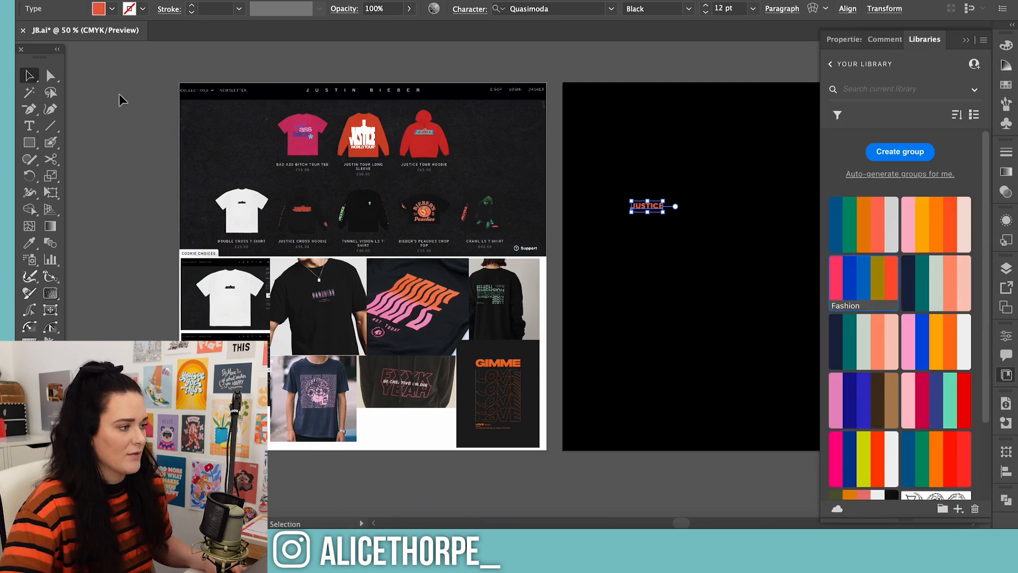
{"action": "left_click", "coordinate": [673, 265]}
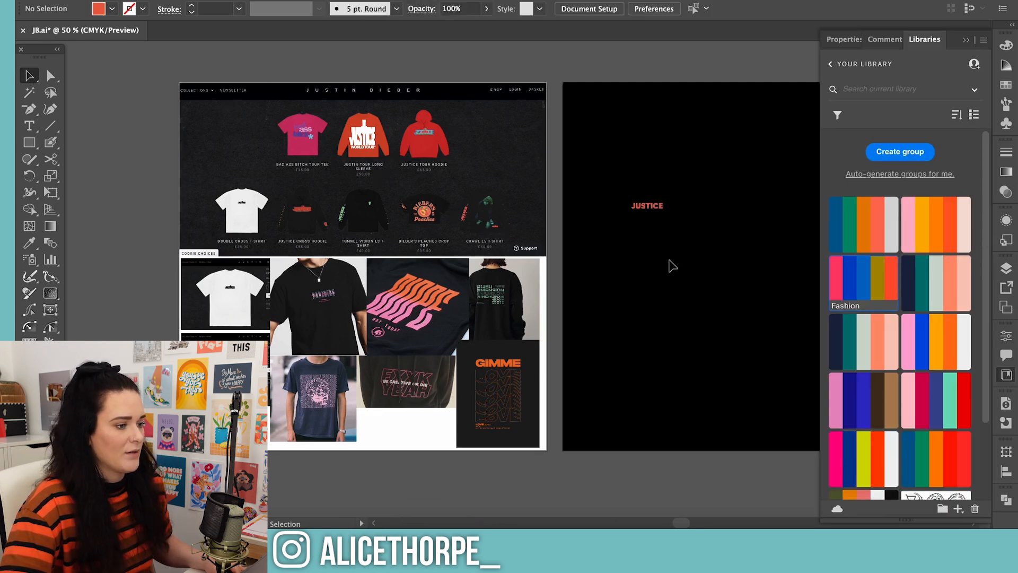
{"action": "left_click", "coordinate": [1009, 373]}
Enlarge the JUSTICE text to about 95.8 pt and place it in the upper part of the black artboard
{"action": "left_click_drag", "start_coordinate": [647, 206], "coordinate": [869, 291]}
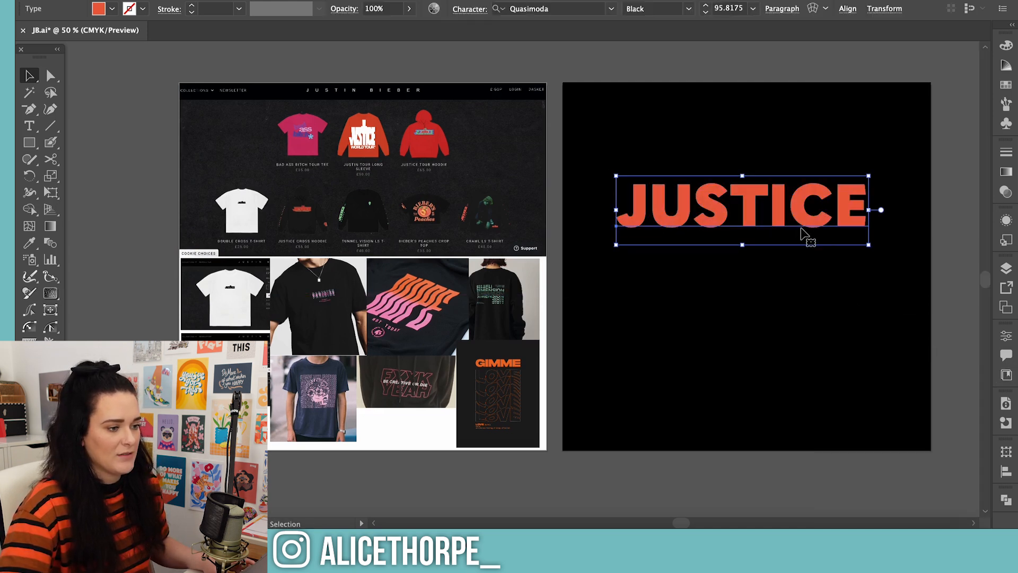
{"action": "left_click_drag", "start_coordinate": [801, 216], "coordinate": [802, 165]}
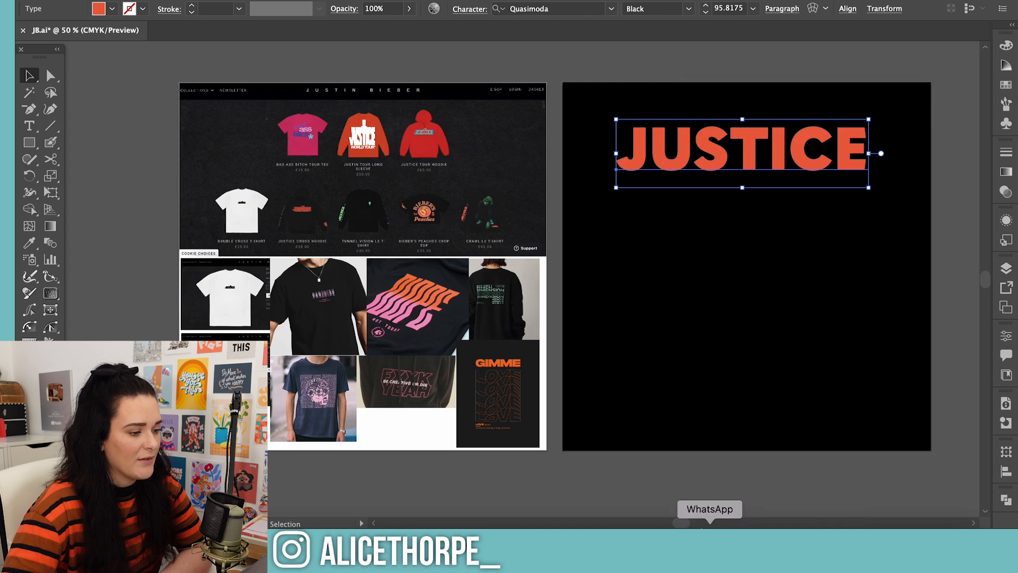
{"action": "left_click_drag", "start_coordinate": [681, 524], "coordinate": [689, 524]}
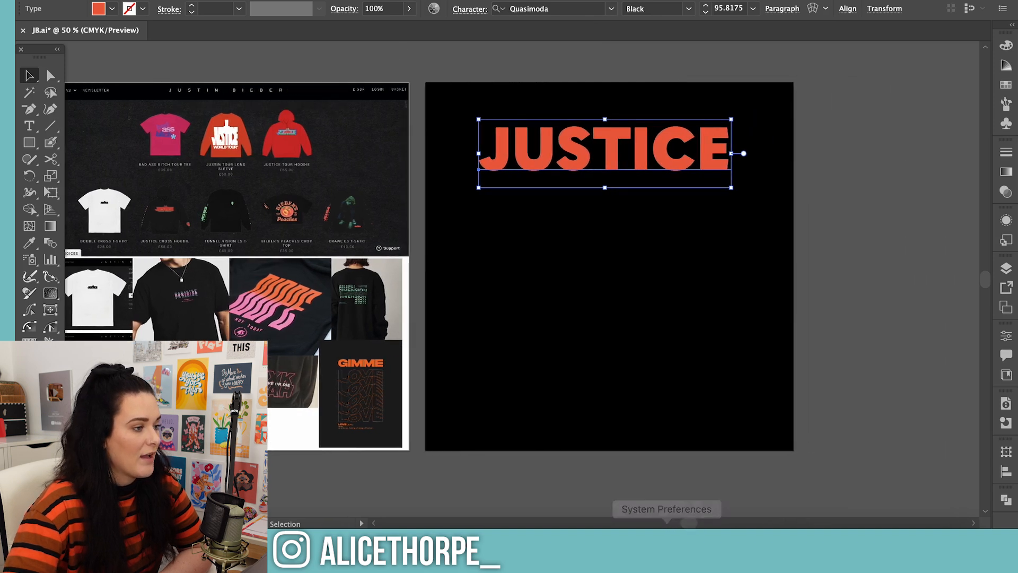
Tighten the letter spacing of the JUSTICE text by setting its tracking to -21
{"action": "left_click", "coordinate": [459, 10]}
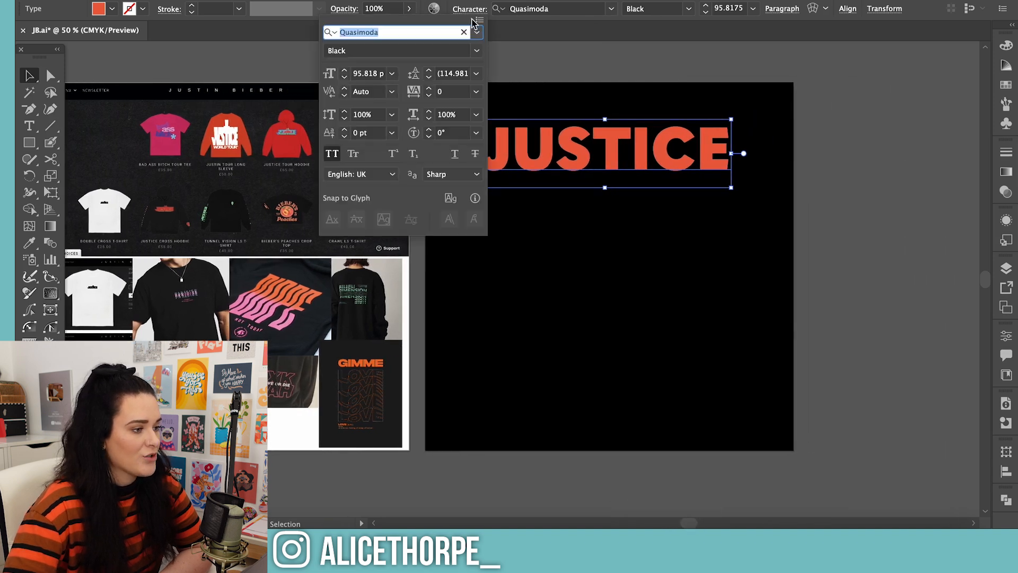
{"action": "left_click", "coordinate": [428, 96]}
{"action": "left_click", "coordinate": [429, 97]}
{"action": "left_click", "coordinate": [428, 97]}
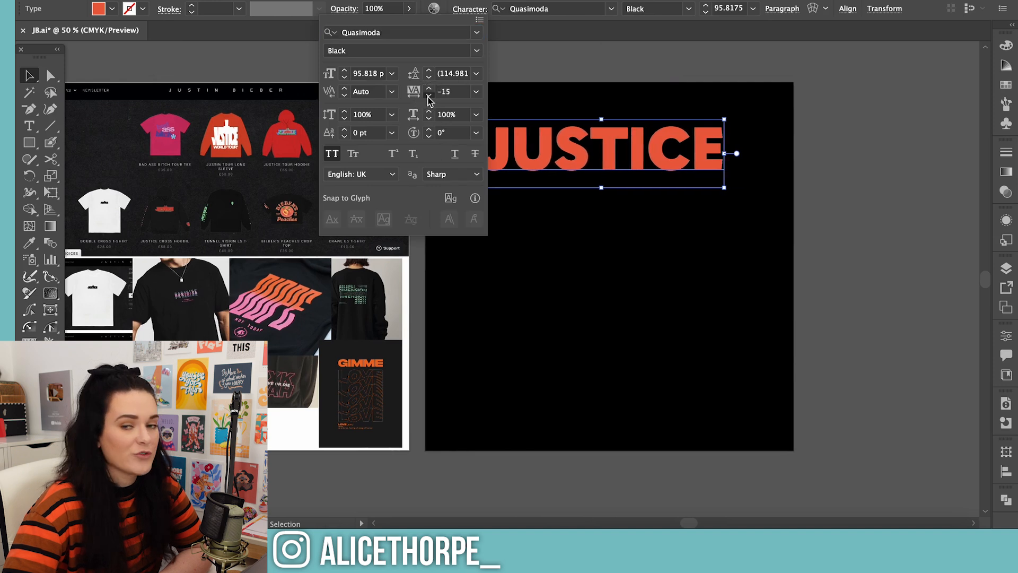
{"action": "left_click", "coordinate": [428, 96]}
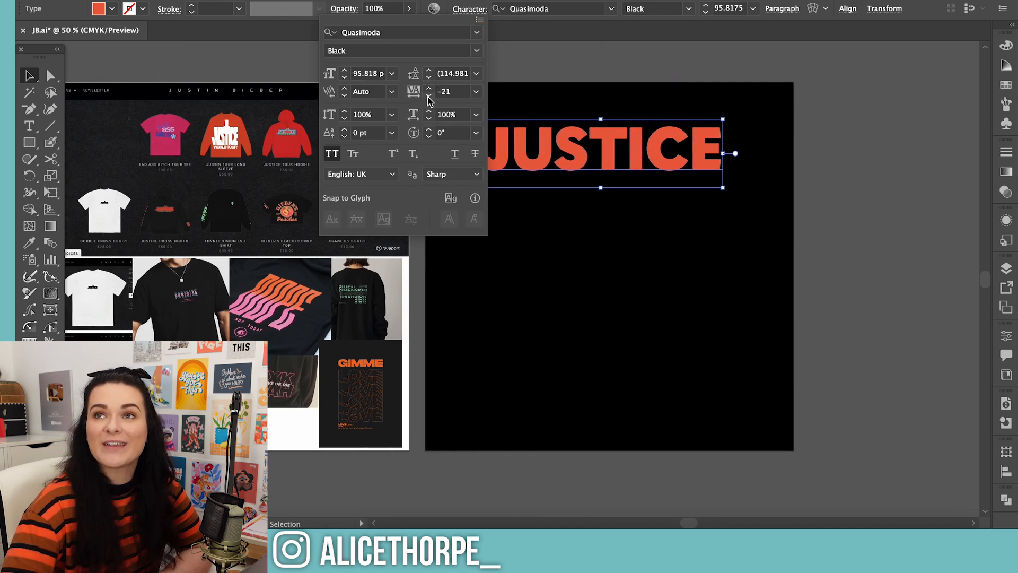
{"action": "left_click", "coordinate": [429, 97]}
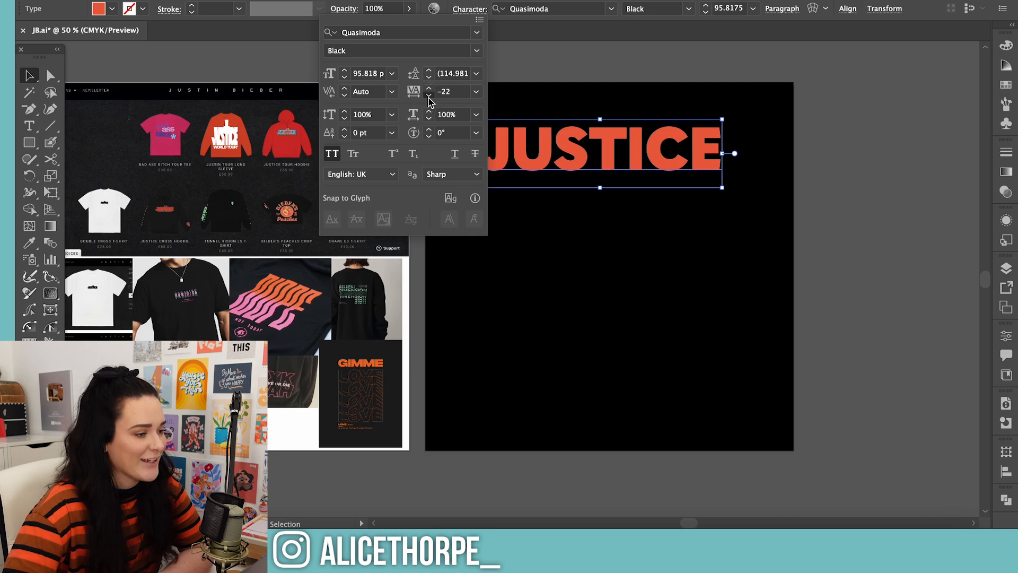
{"action": "left_click", "coordinate": [428, 96]}
{"action": "left_click", "coordinate": [429, 88]}
{"action": "left_click", "coordinate": [428, 88]}
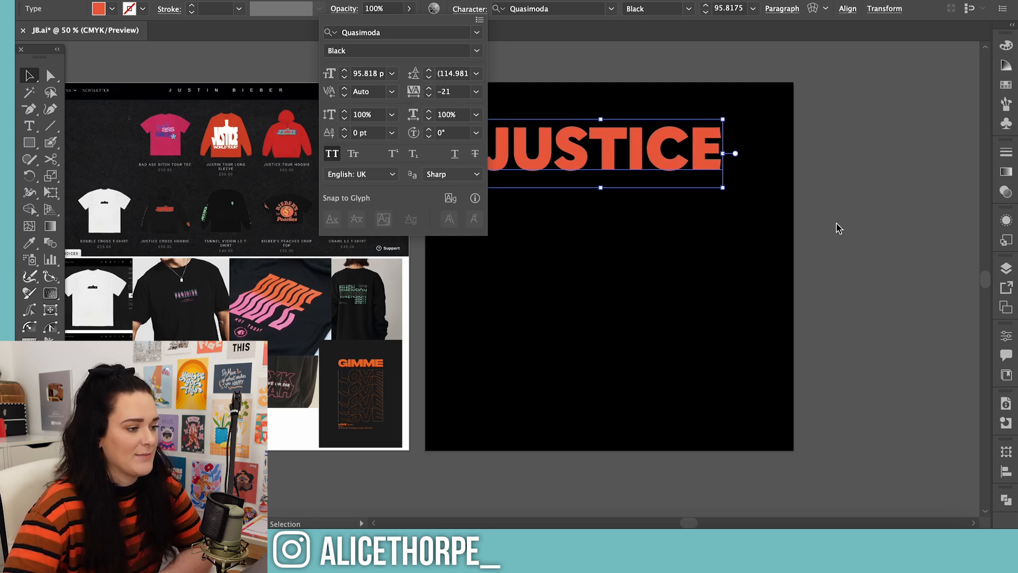
{"action": "left_click", "coordinate": [918, 250]}
{"action": "left_click", "coordinate": [891, 244]}
Use the Touch Type tool to move the U closer to the J and the S closer to the U
{"action": "left_click", "coordinate": [711, 166]}
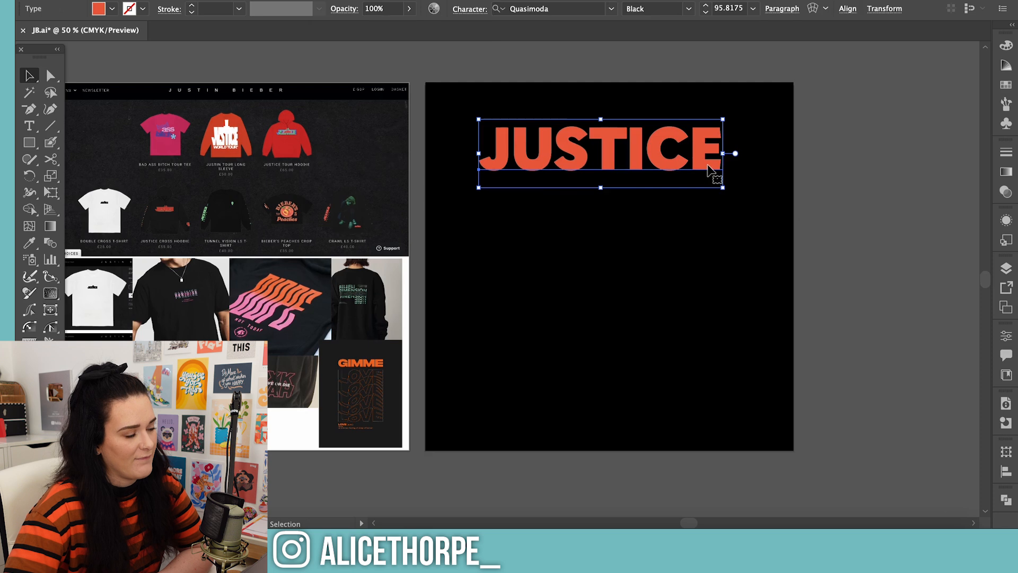
{"action": "key", "text": "super+equal"}
{"action": "key", "text": "super+equal"}
{"action": "key", "text": "super+equal"}
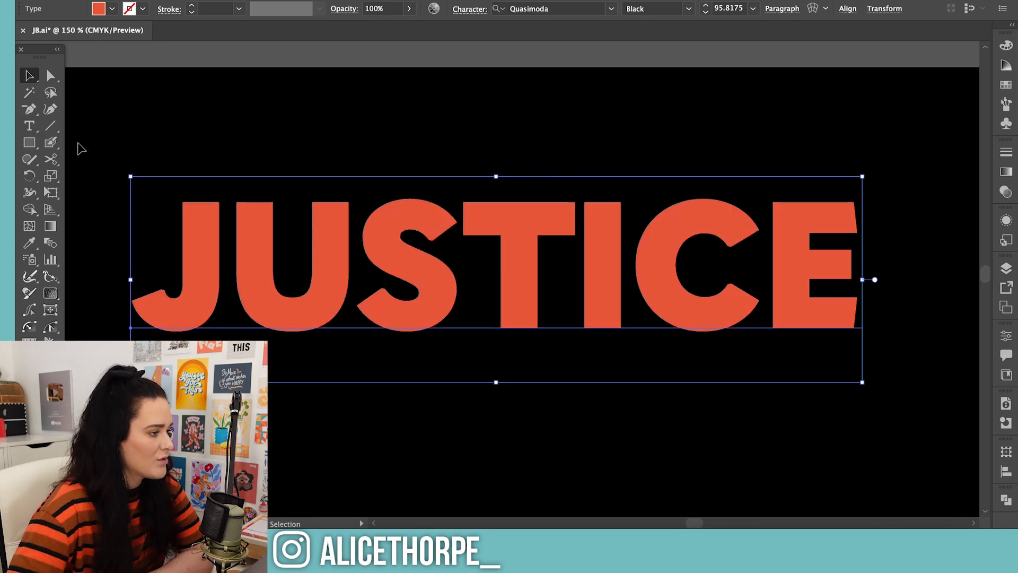
{"action": "left_click", "coordinate": [29, 126]}
{"action": "left_click_drag", "start_coordinate": [27, 128], "coordinate": [103, 228]}
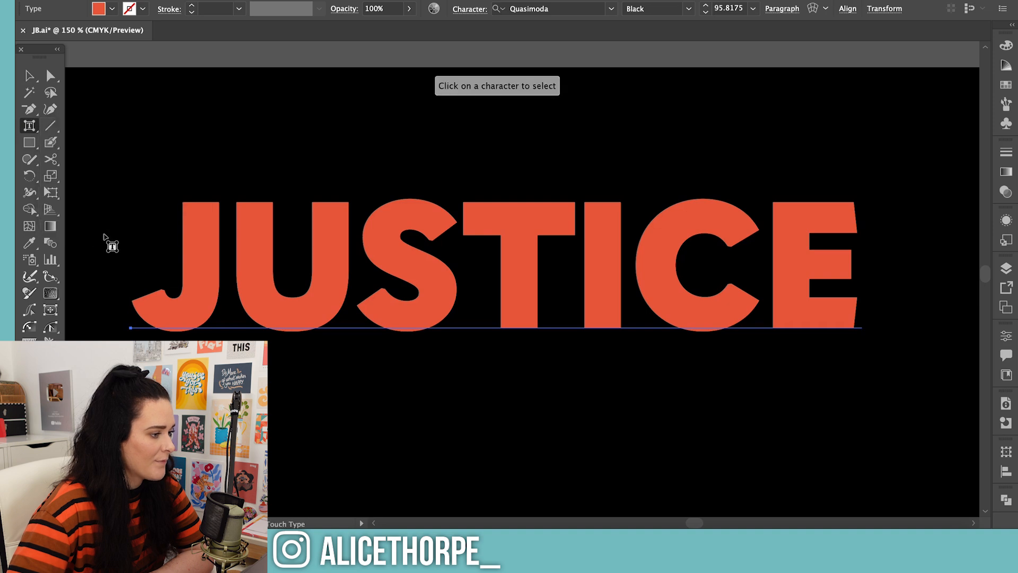
{"action": "left_click", "coordinate": [229, 265]}
{"action": "left_click_drag", "start_coordinate": [252, 262], "coordinate": [240, 263]}
{"action": "left_click_drag", "start_coordinate": [386, 273], "coordinate": [375, 272]}
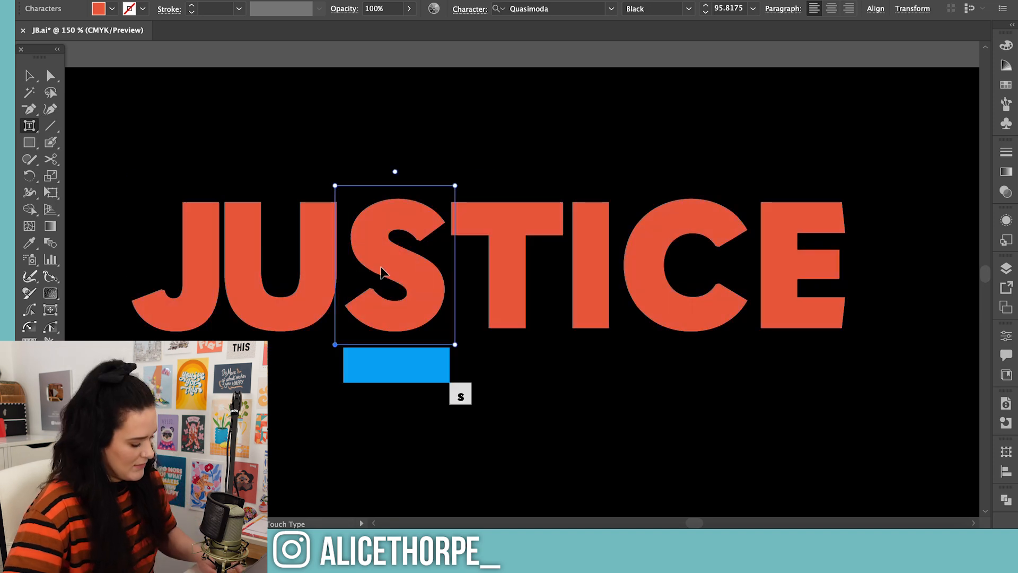
{"action": "key", "text": "super+z"}
{"action": "left_click_drag", "start_coordinate": [268, 249], "coordinate": [259, 243]}
{"action": "left_click", "coordinate": [395, 265]}
Tighten the spacing around the I and C, rotating the C slightly counter-clockwise and moving it against the I
{"action": "left_click", "coordinate": [602, 281]}
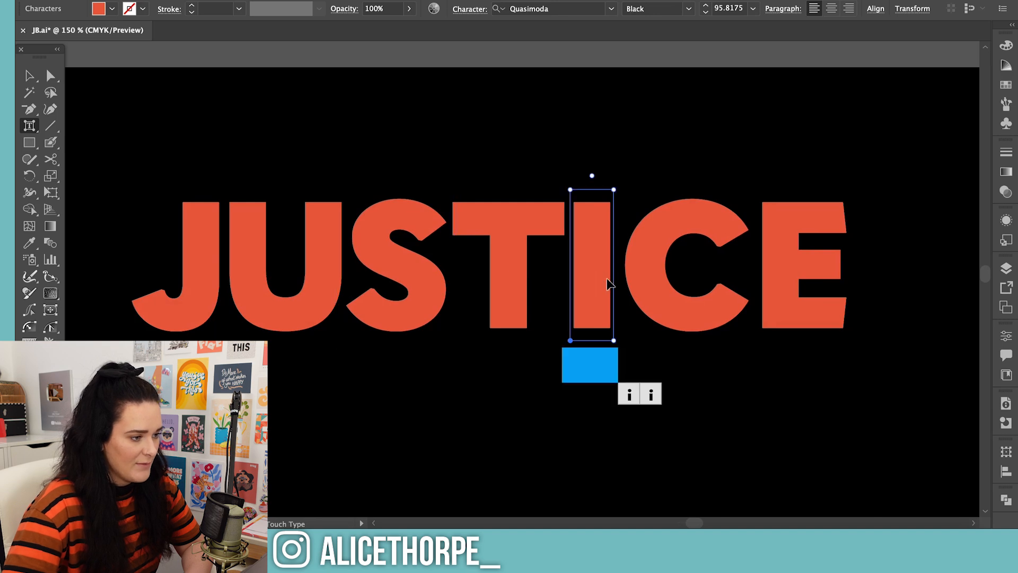
{"action": "left_click", "coordinate": [638, 291]}
{"action": "key", "text": "Left"}
{"action": "key", "text": "Left"}
{"action": "key", "text": "Left"}
{"action": "key", "text": "Left"}
{"action": "key", "text": "Left"}
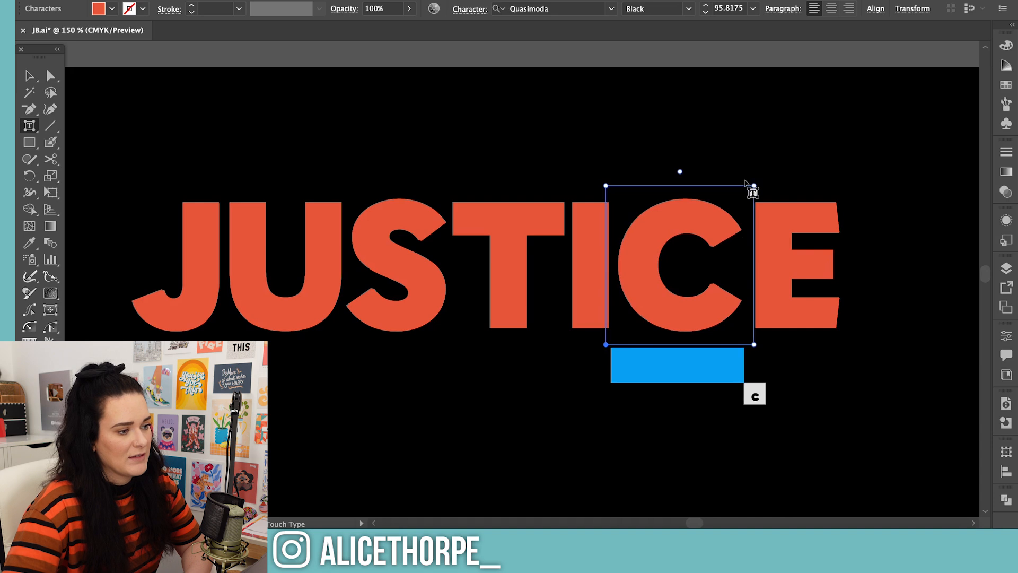
{"action": "left_click_drag", "start_coordinate": [682, 166], "coordinate": [648, 167]}
{"action": "left_click_drag", "start_coordinate": [668, 252], "coordinate": [639, 253]}
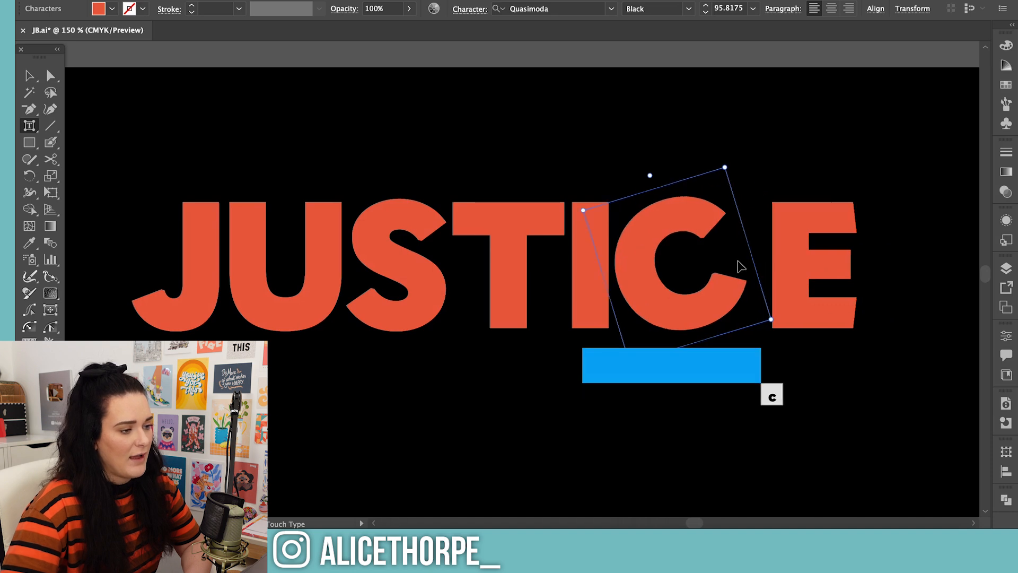
Move the final E left until it sits close to the rotated C, and finish the individual letter editing
{"action": "left_click", "coordinate": [783, 261]}
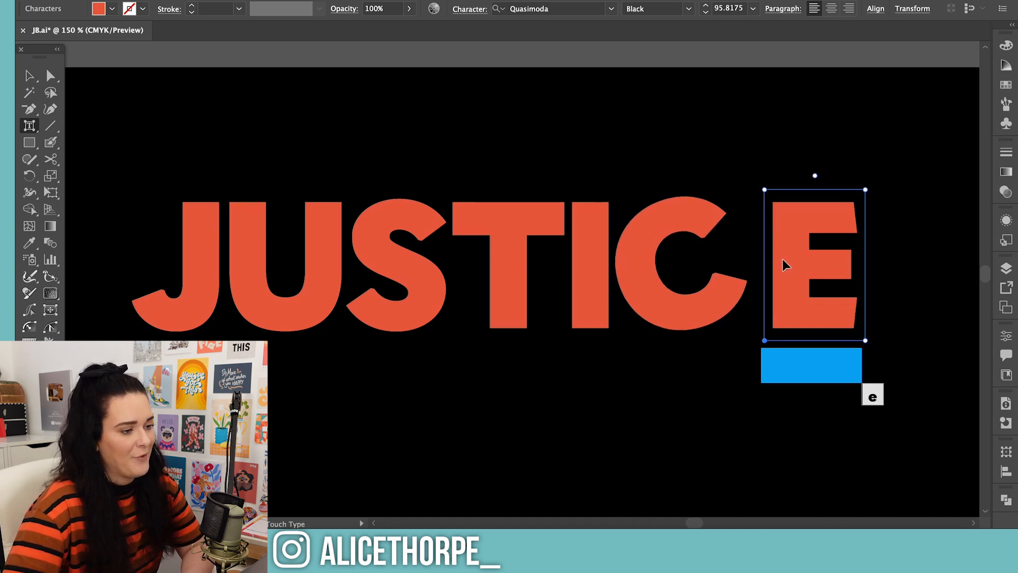
{"action": "key", "text": "Left"}
{"action": "key", "text": "Left"}
{"action": "key", "text": "Left"}
{"action": "key", "text": "Left"}
{"action": "key", "text": "Left"}
{"action": "key", "text": "Left"}
{"action": "key", "text": "Left"}
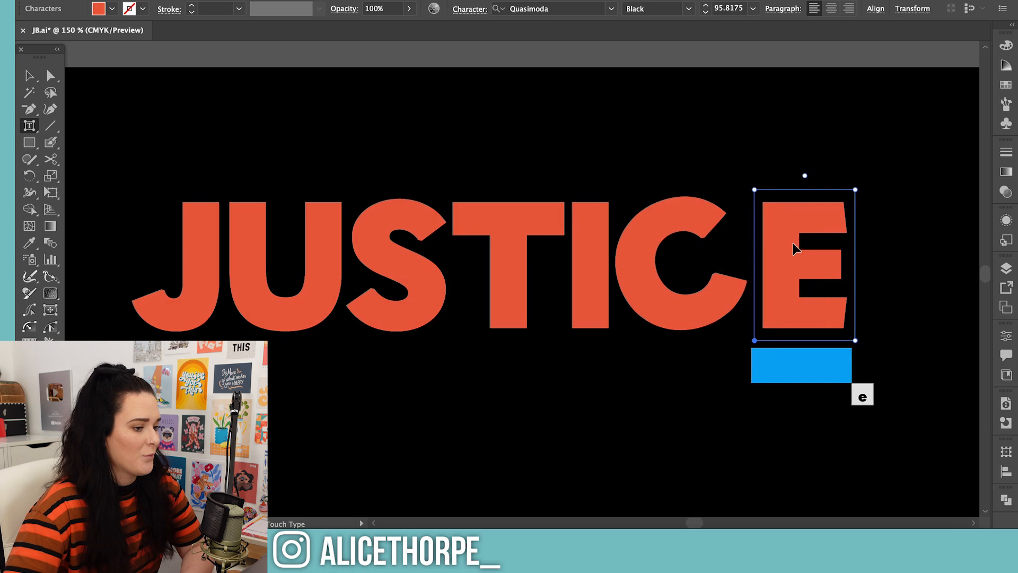
{"action": "key", "text": "Left"}
{"action": "key", "text": "Left"}
{"action": "key", "text": "Left"}
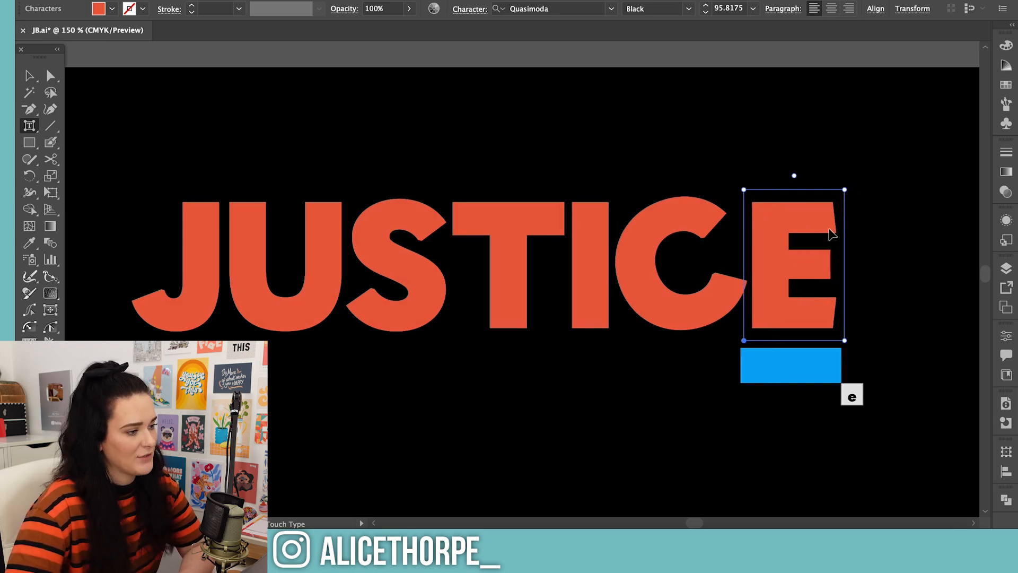
{"action": "left_click", "coordinate": [29, 76]}
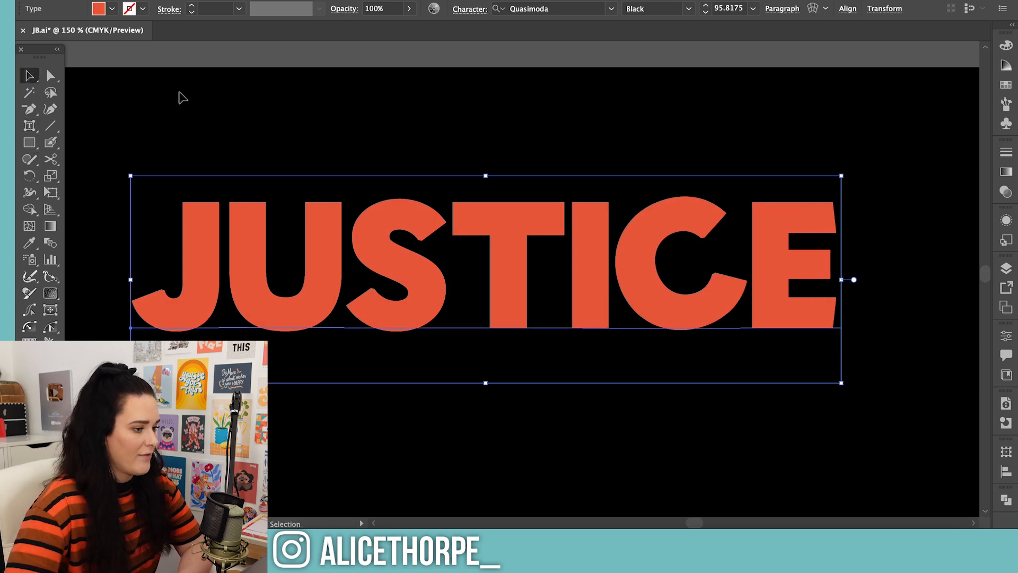
{"action": "key", "text": "super+minus"}
{"action": "left_click", "coordinate": [945, 150]}
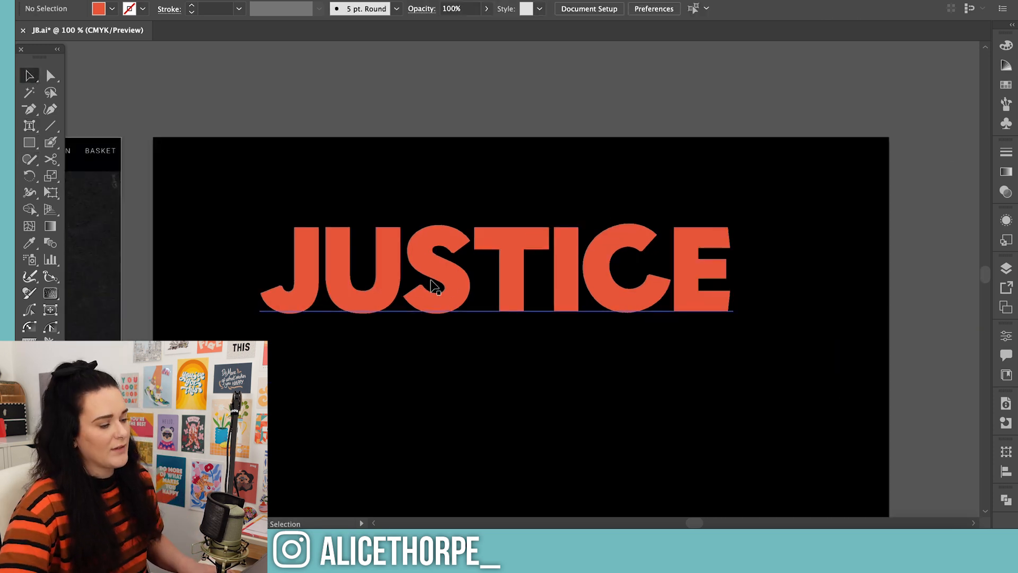
Place a duplicate of the JUSTICE text above the black artboard as an editable backup
{"action": "left_click", "coordinate": [432, 281]}
{"action": "left_click_drag", "start_coordinate": [444, 294], "coordinate": [446, 107]}
{"action": "scroll", "coordinate": [451, 129], "scroll_direction": "up", "scroll_amount": 8}
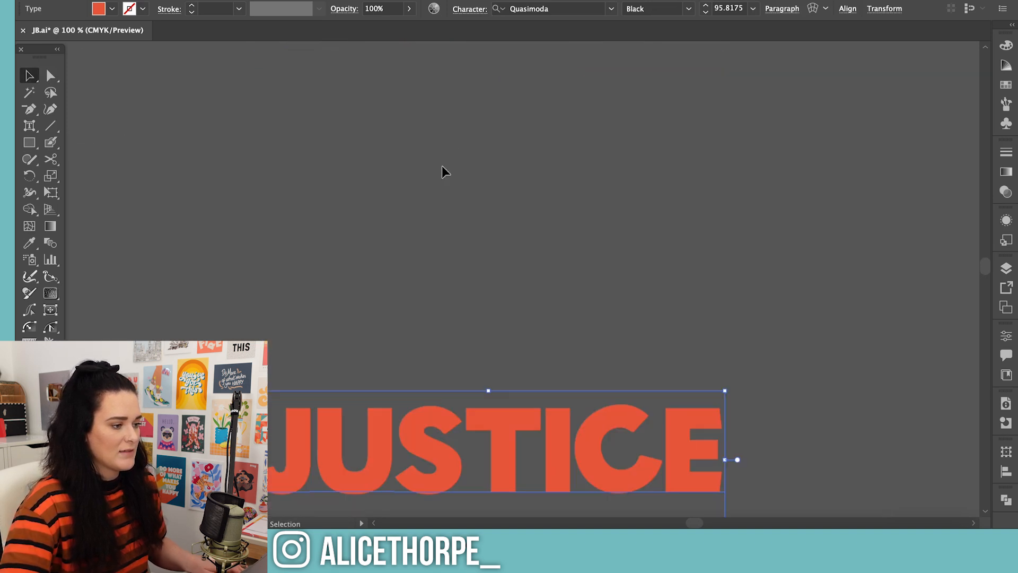
{"action": "scroll", "coordinate": [417, 425], "scroll_direction": "down", "scroll_amount": 10}
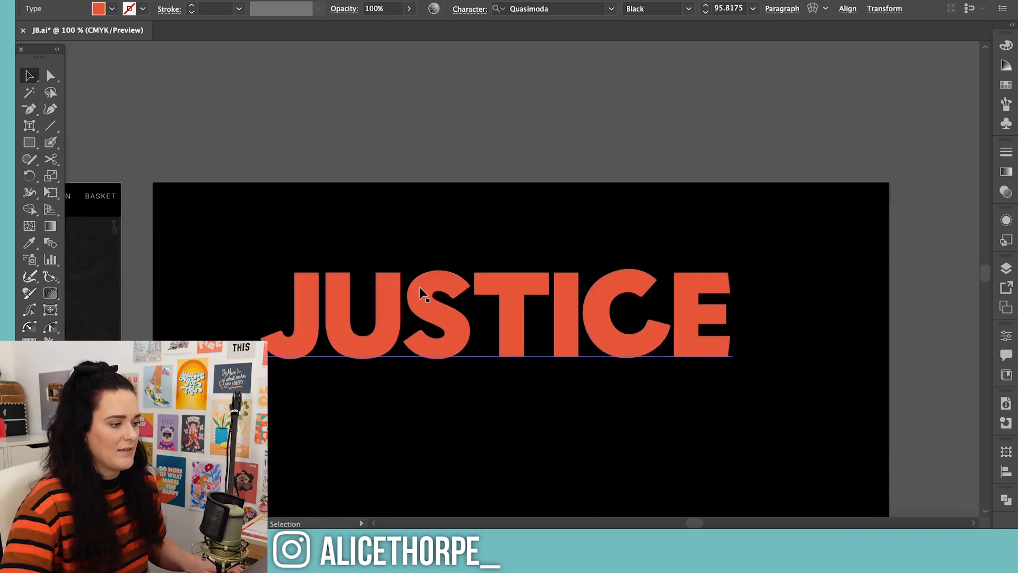
{"action": "scroll", "coordinate": [427, 295], "scroll_direction": "down", "scroll_amount": 4}
Convert the JUSTICE text on the black artboard to outlines and deselect it
{"action": "left_click", "coordinate": [447, 207]}
{"action": "right_click", "coordinate": [447, 205]}
{"action": "left_click", "coordinate": [476, 322]}
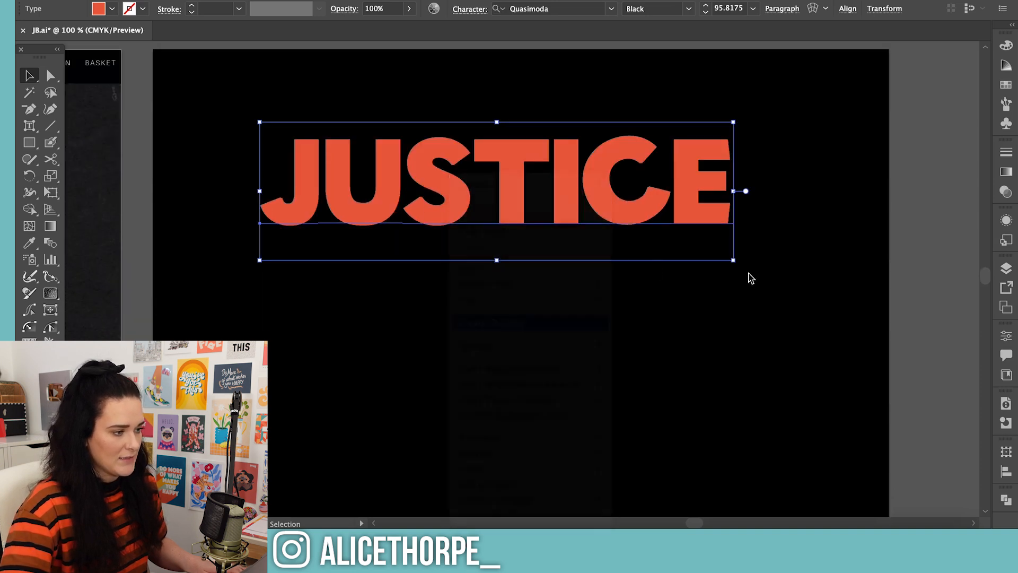
{"action": "left_click", "coordinate": [939, 301]}
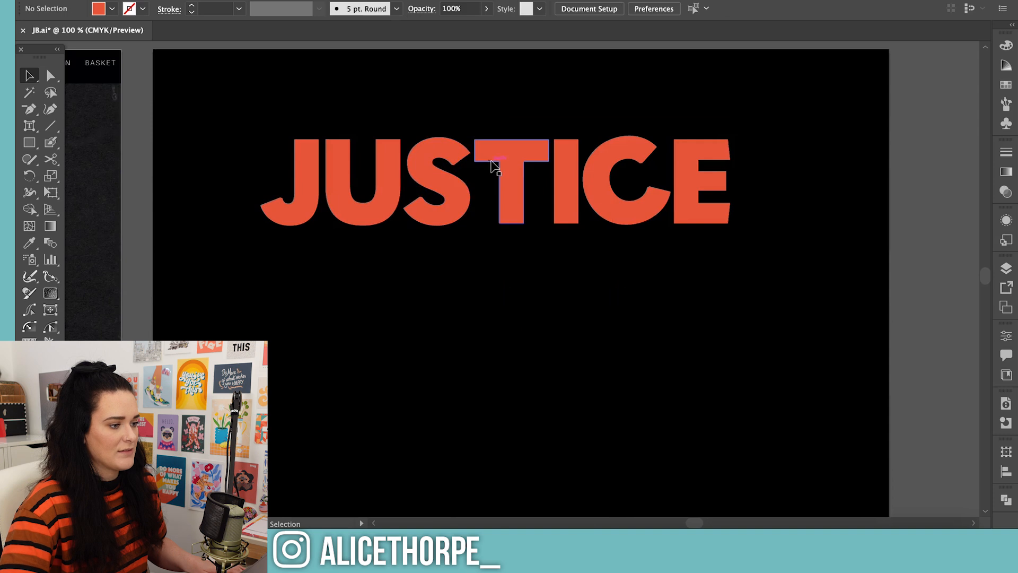
Duplicate the outlined JUSTICE lettering directly beneath the original, keeping it vertically aligned with a narrow gap
{"action": "left_click_drag", "start_coordinate": [496, 166], "coordinate": [513, 173]}
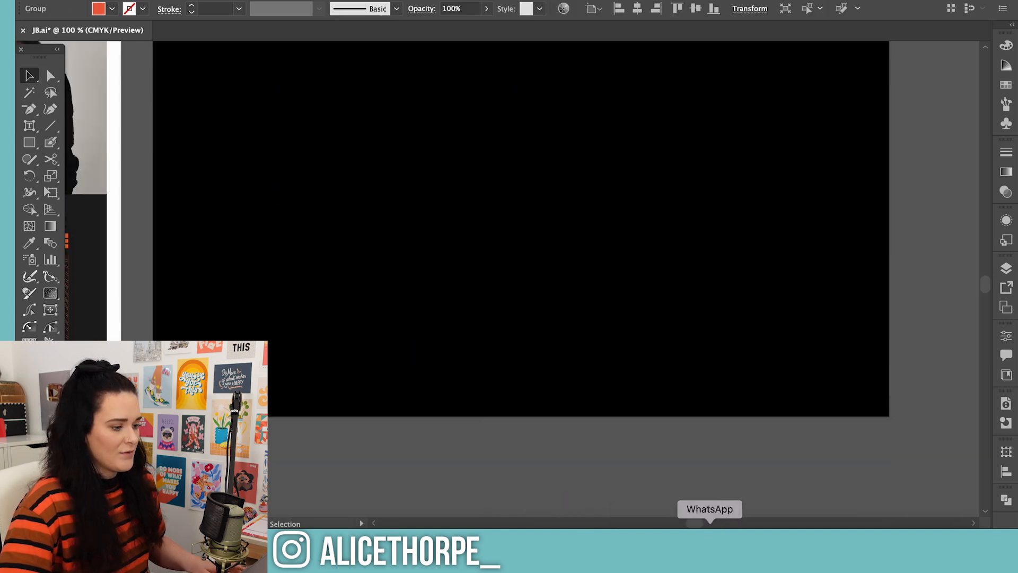
{"action": "left_click_drag", "start_coordinate": [692, 523], "coordinate": [687, 522]}
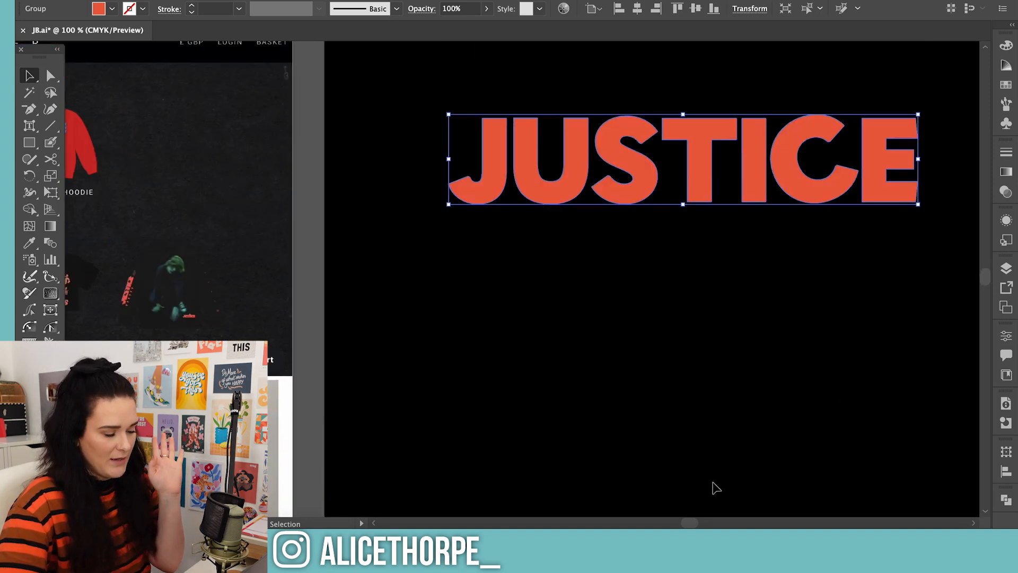
{"action": "key", "text": "ctrl+minus"}
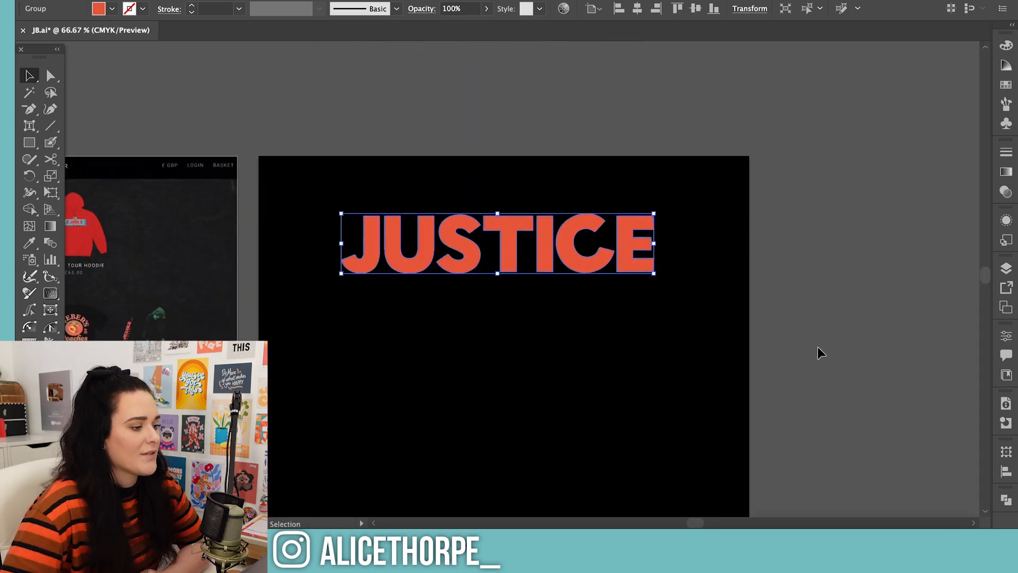
{"action": "scroll", "coordinate": [817, 350], "scroll_direction": "down", "scroll_amount": 5}
{"action": "scroll", "coordinate": [819, 347], "scroll_direction": "up", "scroll_amount": 2}
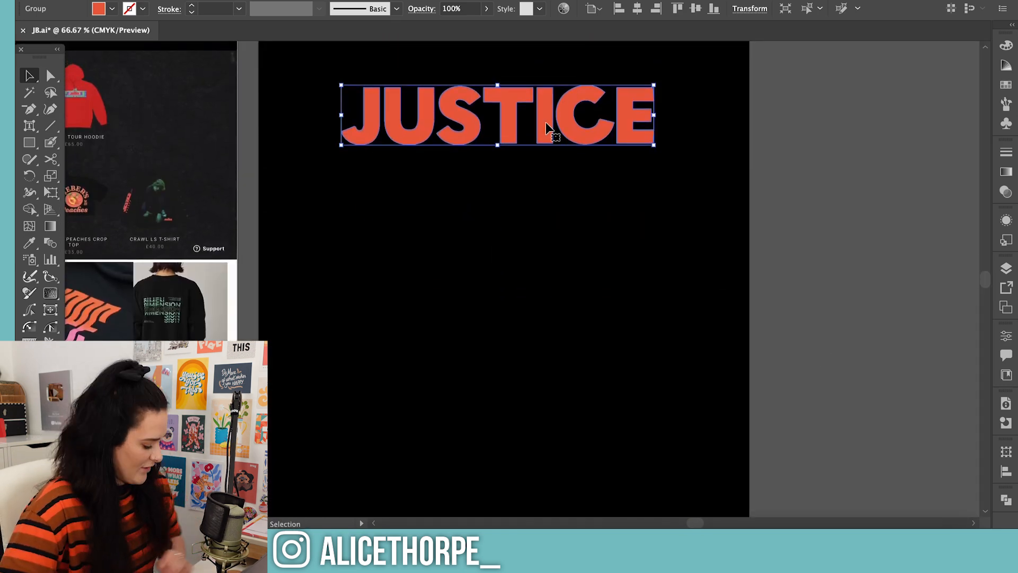
{"action": "left_click_drag", "start_coordinate": [548, 127], "coordinate": [542, 184]}
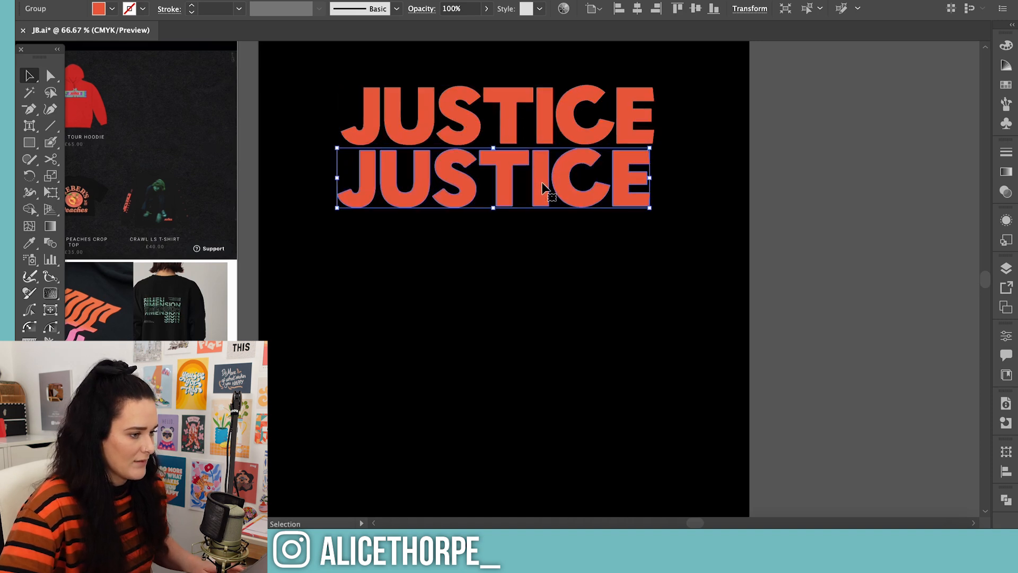
{"action": "key", "text": "ctrl+z"}
{"action": "left_click_drag", "start_coordinate": [522, 108], "coordinate": [521, 167]}
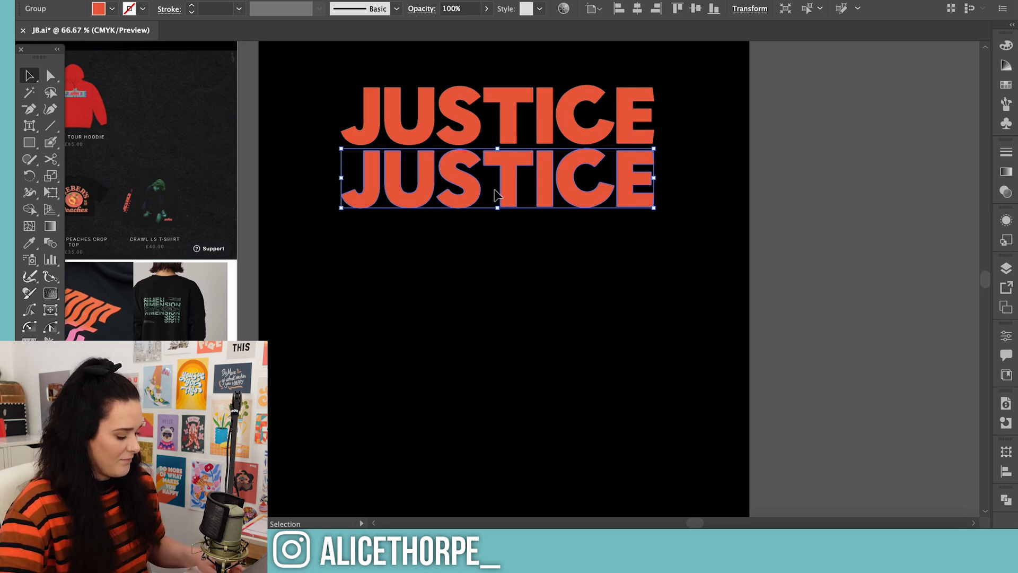
Repeat the duplication down the artboard and delete the copy overrunning its lower edge, leaving six evenly stacked JUSTICE rows
{"action": "key", "text": "a"}
{"action": "key", "text": "ctrl+d"}
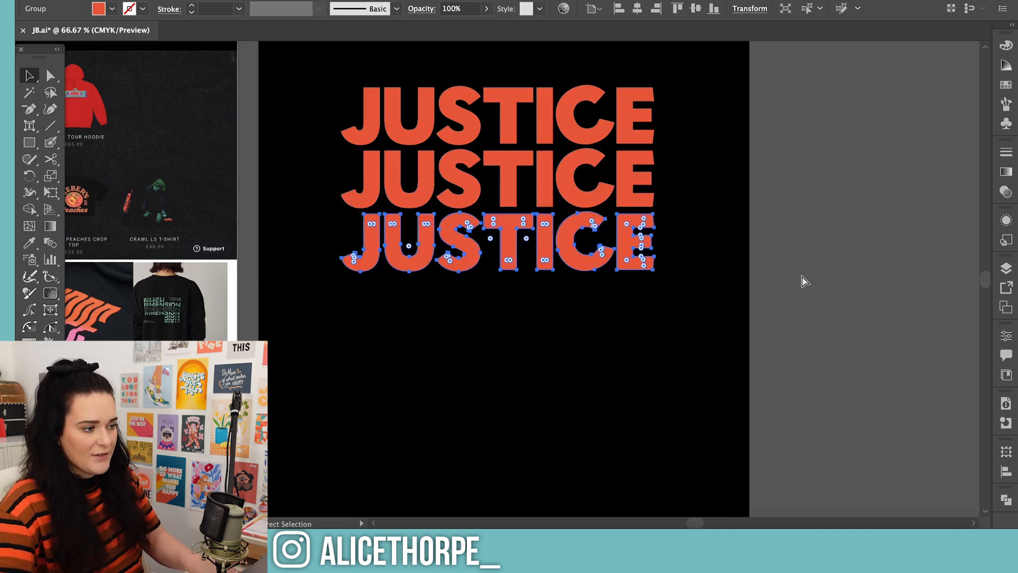
{"action": "key", "text": "ctrl+d"}
{"action": "key", "text": "ctrl+d"}
{"action": "key", "text": "ctrl+d"}
{"action": "key", "text": "ctrl+d"}
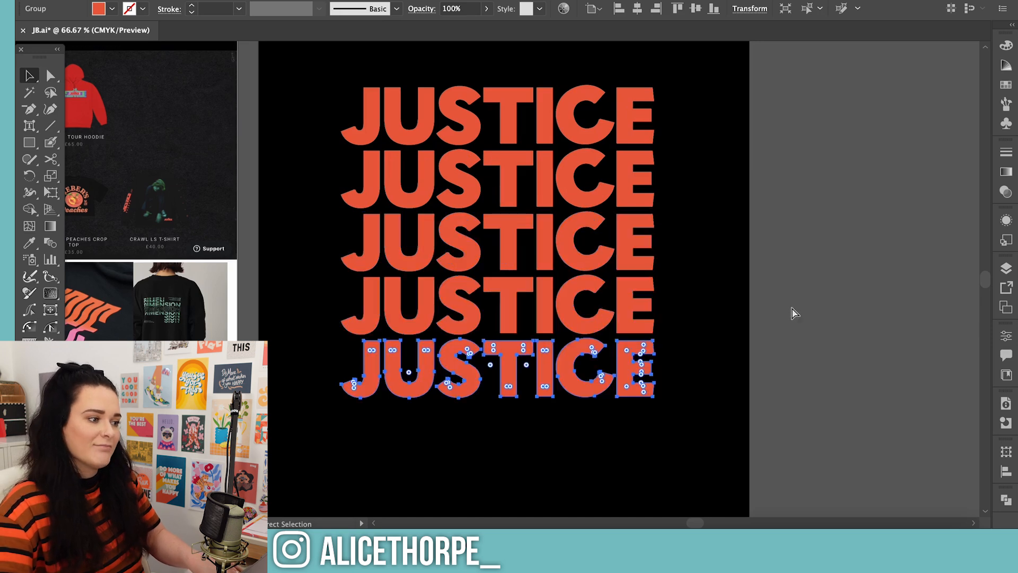
{"action": "key", "text": "v"}
{"action": "scroll", "coordinate": [916, 138], "scroll_direction": "down", "scroll_amount": 2}
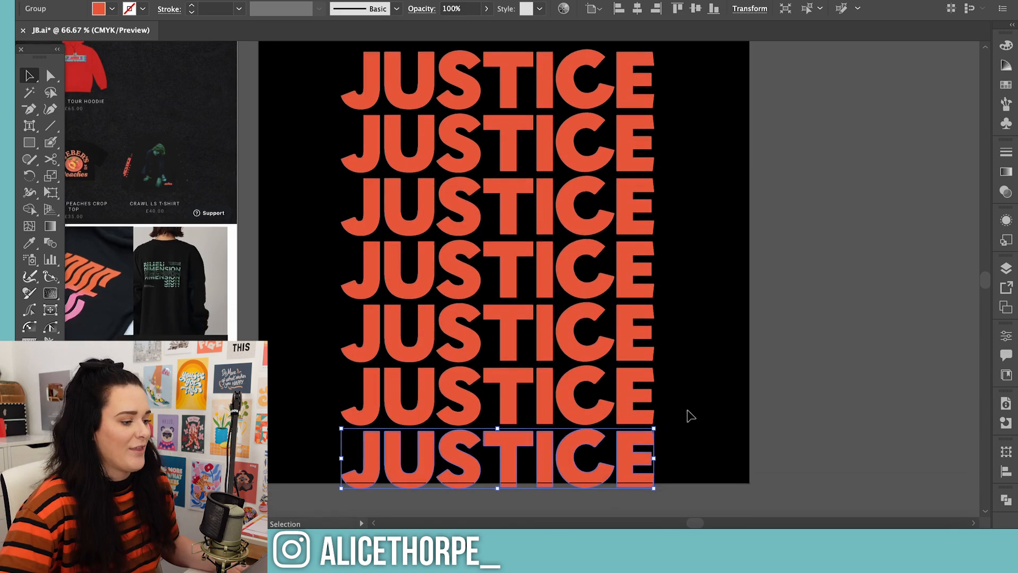
{"action": "key", "text": "Delete"}
{"action": "scroll", "coordinate": [762, 359], "scroll_direction": "up", "scroll_amount": 3}
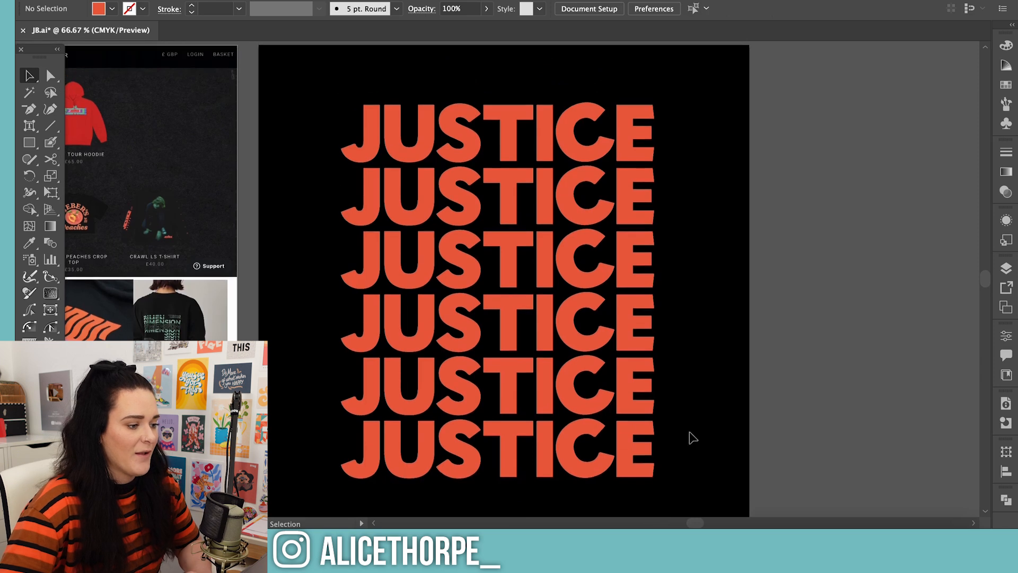
Swap fill and stroke on the five lower JUSTICE rows to turn them into unfilled orange outlines, keeping the top row solid
{"action": "left_click", "coordinate": [586, 437]}
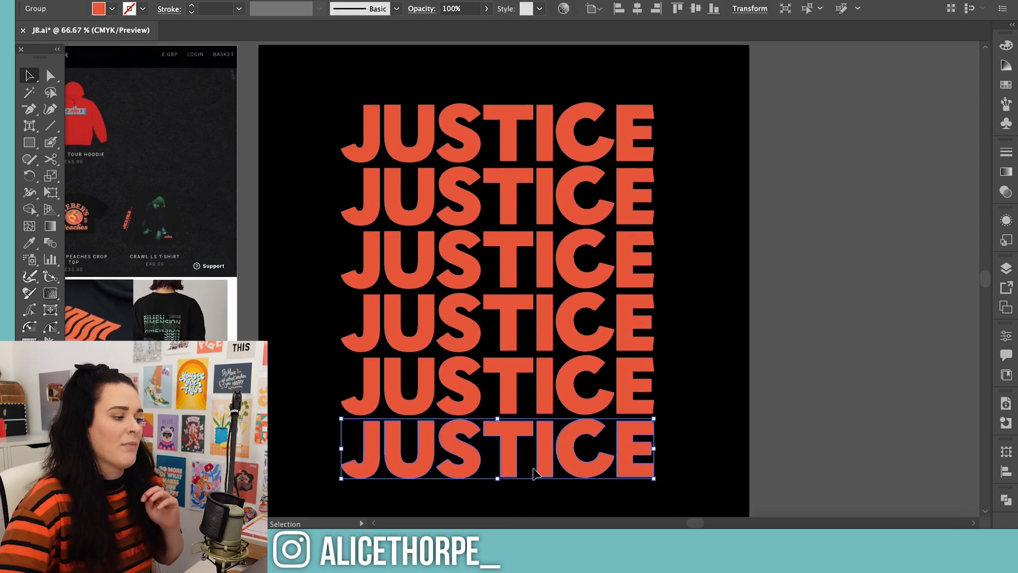
{"action": "left_click", "coordinate": [564, 392], "text": "shift"}
{"action": "left_click", "coordinate": [579, 324], "text": "shift"}
{"action": "left_click", "coordinate": [579, 284], "text": "shift"}
{"action": "left_click", "coordinate": [574, 200], "text": "shift"}
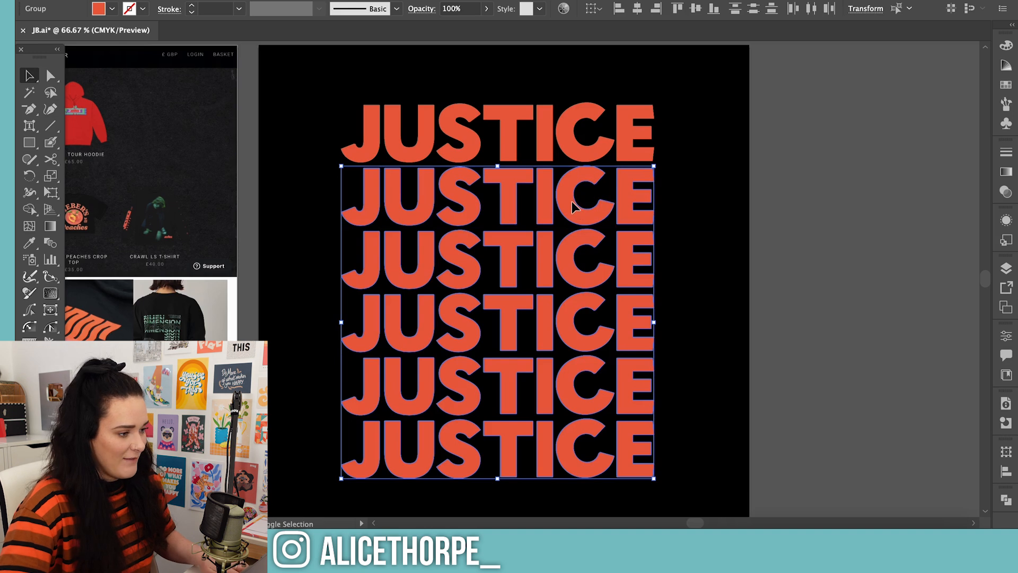
{"action": "key", "text": "shift+x"}
{"action": "left_click", "coordinate": [639, 244]}
{"action": "scroll", "coordinate": [639, 244], "scroll_direction": "down", "scroll_amount": 1}
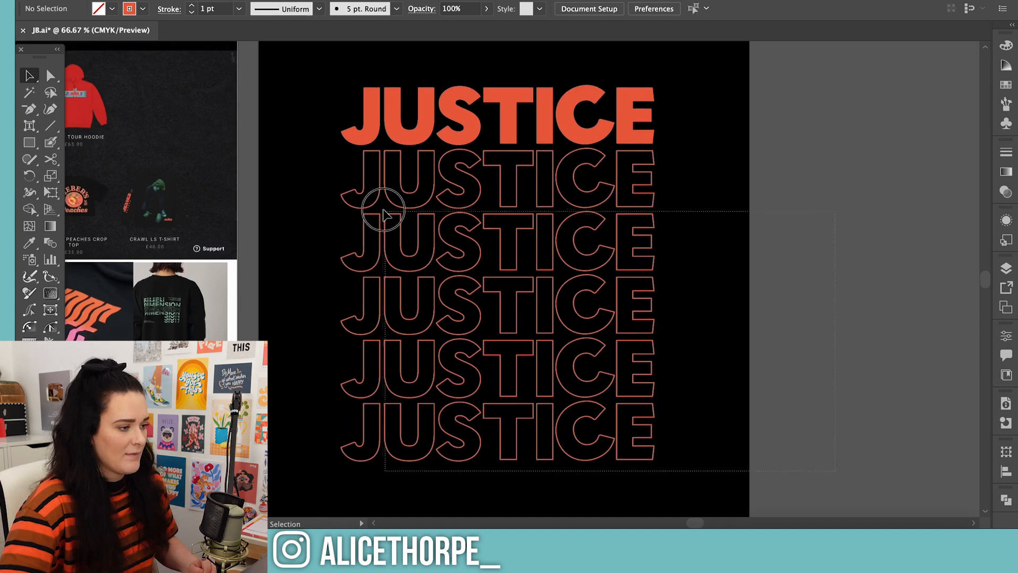
Combine the five outlined JUSTICE rows into one object with the Pathfinder Unite operation and deselect it
{"action": "left_click", "coordinate": [347, 204]}
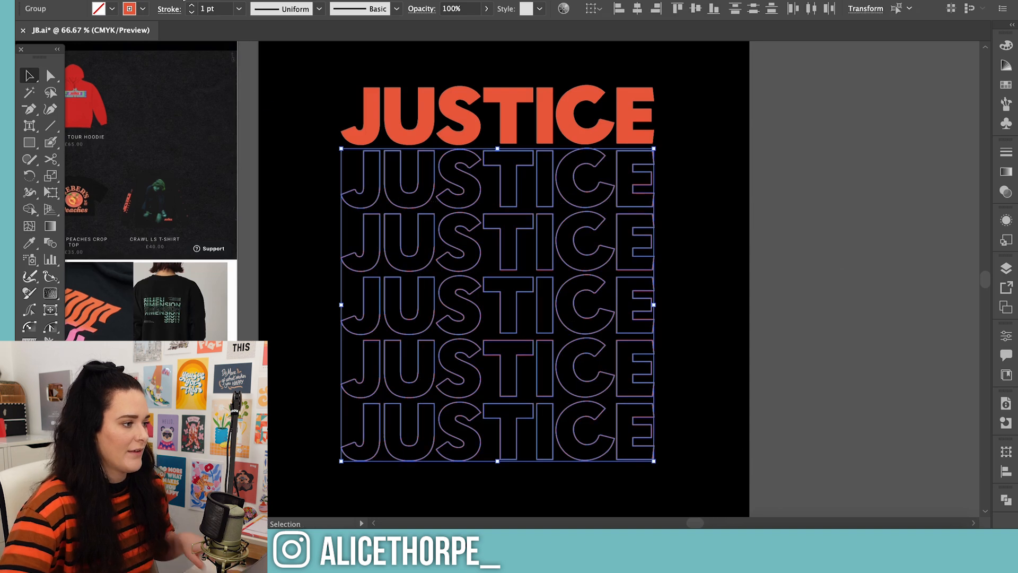
{"action": "left_click", "coordinate": [1006, 501]}
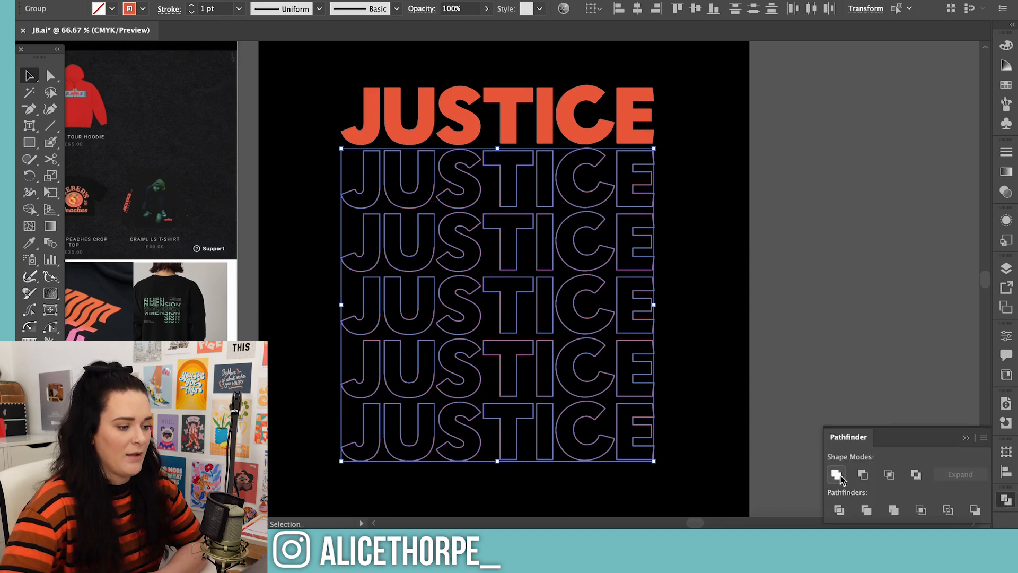
{"action": "left_click", "coordinate": [887, 302]}
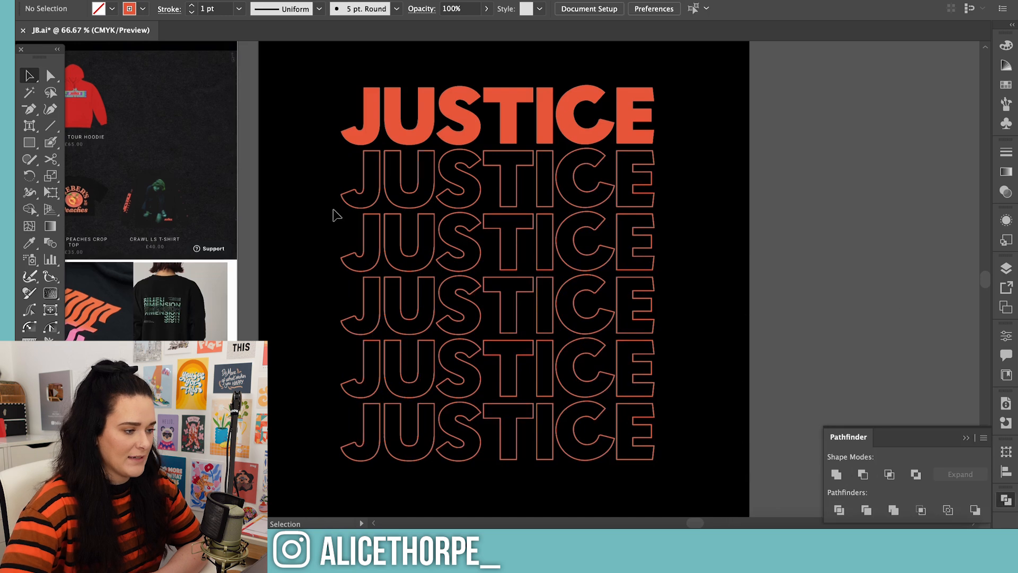
{"action": "left_click", "coordinate": [432, 202]}
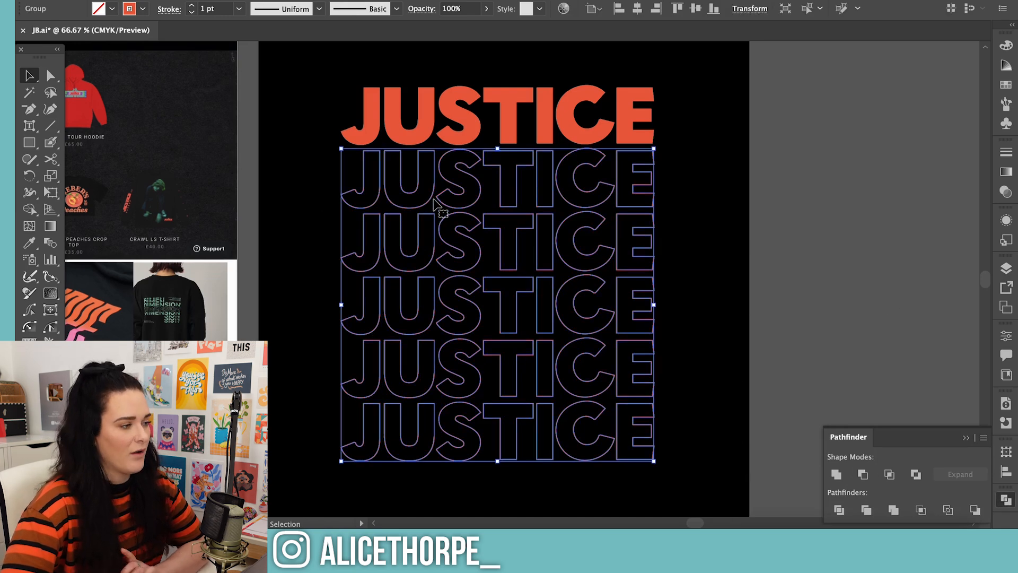
{"action": "left_click", "coordinate": [179, 1]}
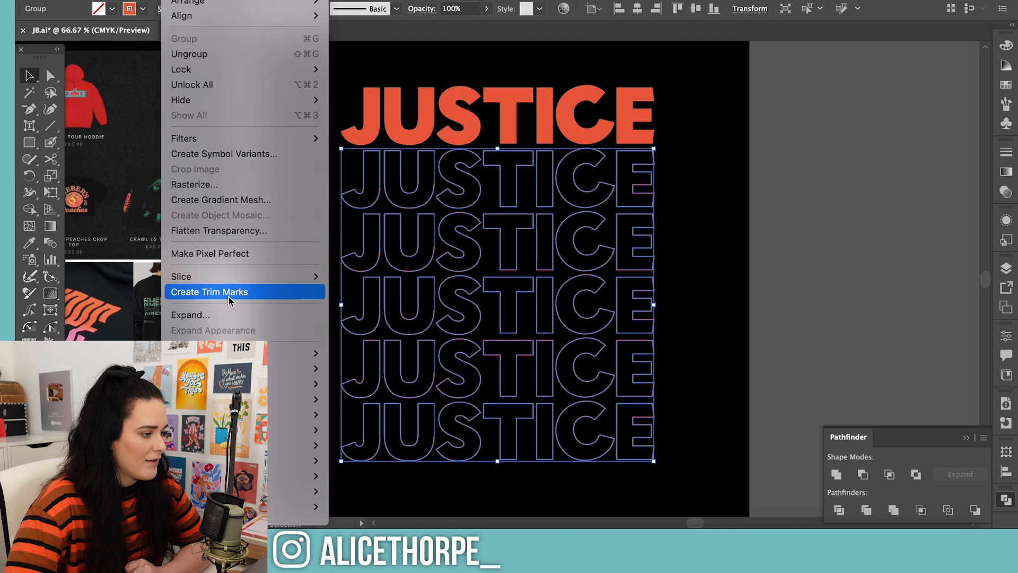
{"action": "mouse_move", "coordinate": [233, 430]}
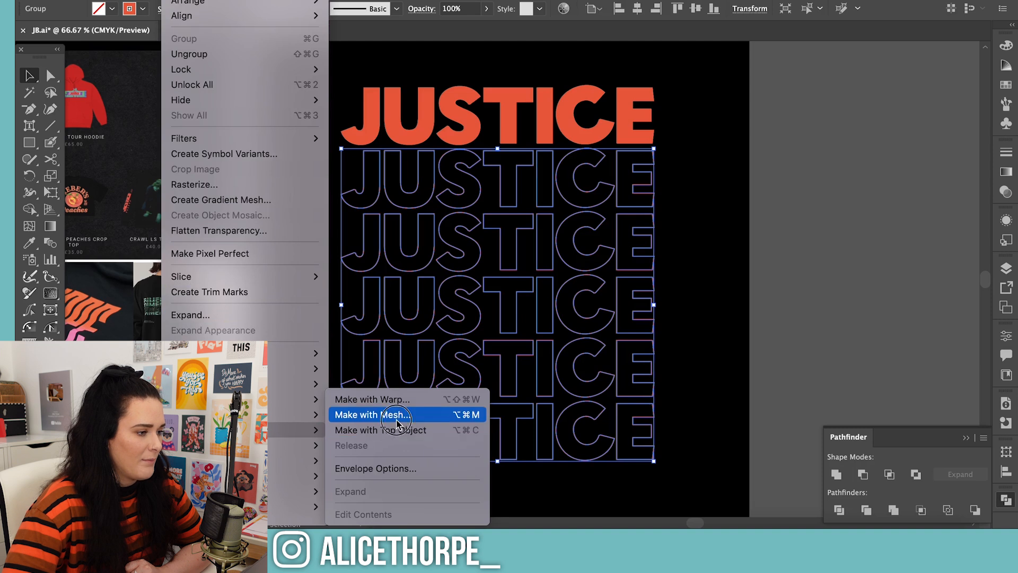
{"action": "left_click", "coordinate": [397, 415]}
{"action": "left_click_drag", "start_coordinate": [623, 208], "coordinate": [864, 174]}
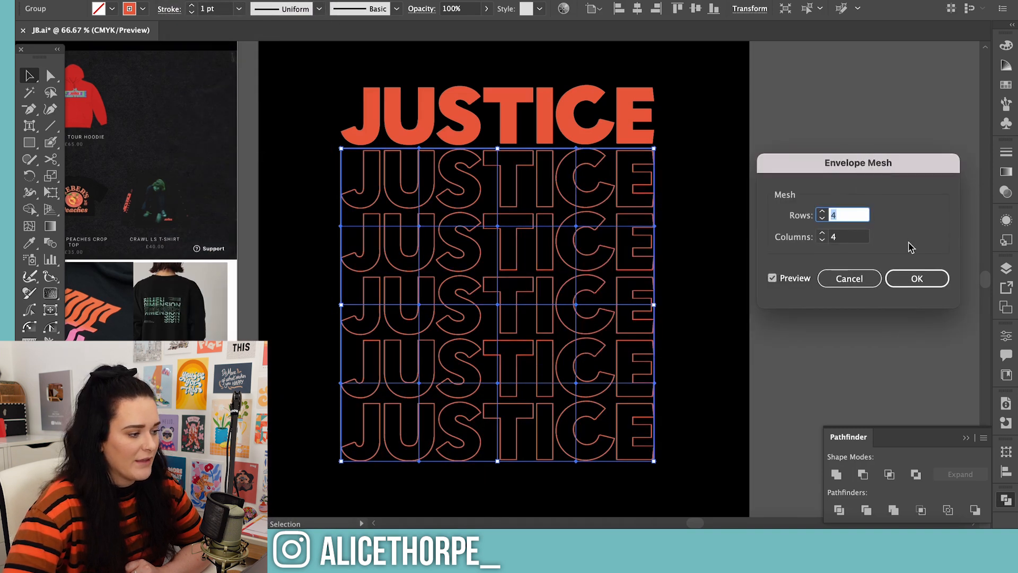
{"action": "key", "text": "Return"}
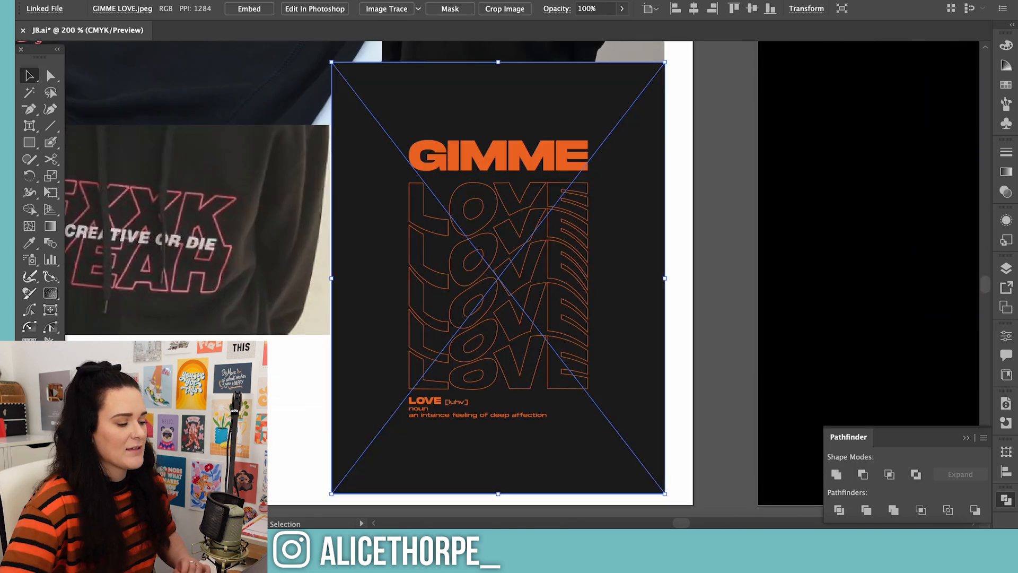
Check the GIMME LOVE reference and apply an envelope mesh with 5 rows and 6 columns to the five outlined JUSTICE rows
{"action": "left_click", "coordinate": [794, 284]}
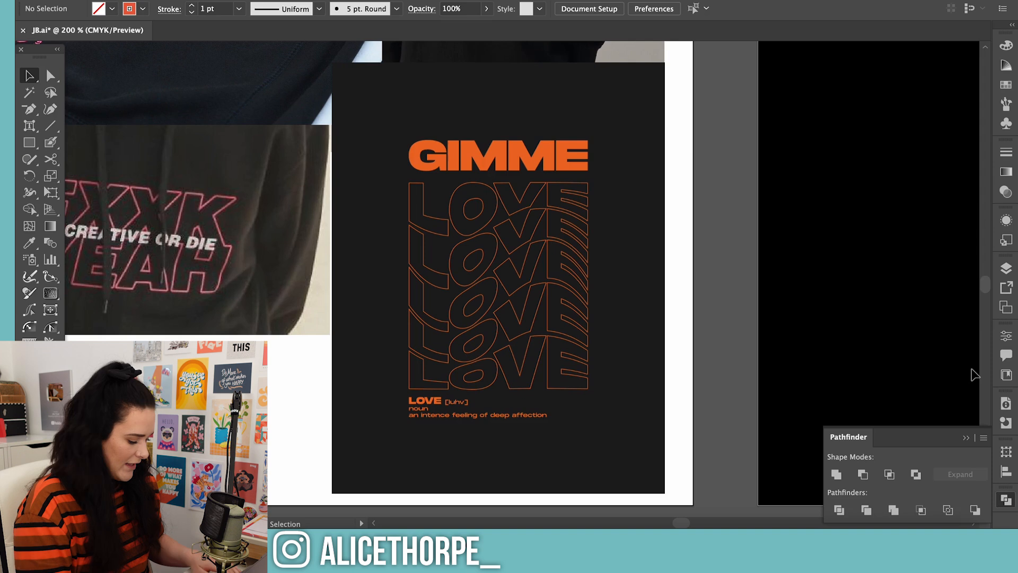
{"action": "key", "text": "super+minus"}
{"action": "key", "text": "super+minus"}
{"action": "key", "text": "super+minus"}
{"action": "key", "text": "super+minus"}
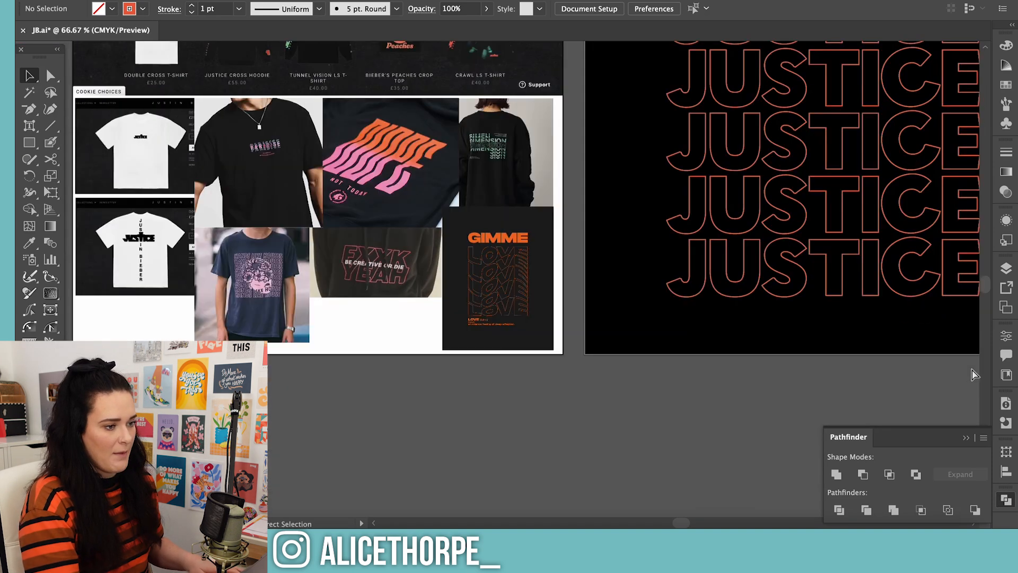
{"action": "scroll", "coordinate": [931, 356], "scroll_direction": "up", "scroll_amount": 4}
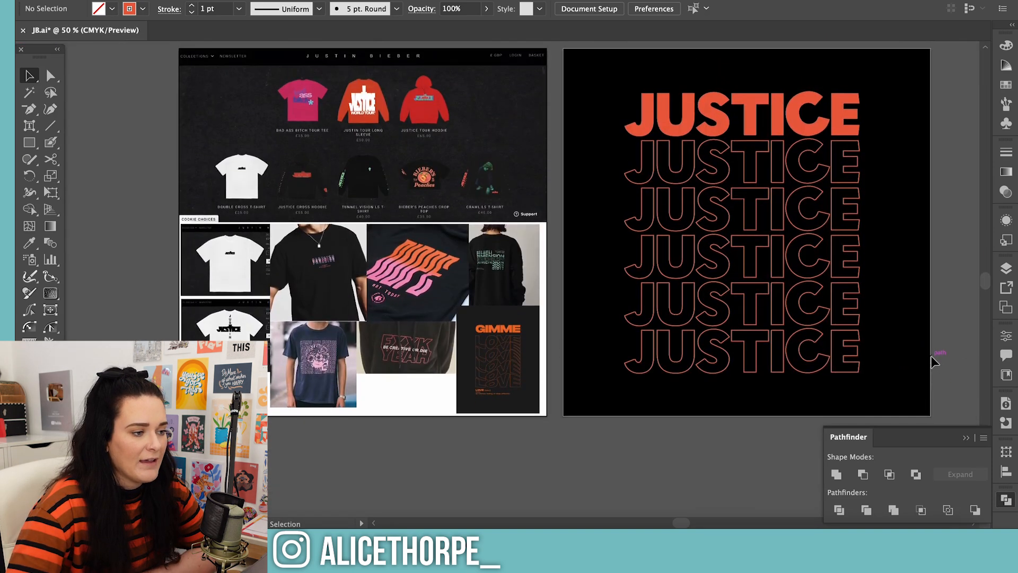
{"action": "left_click", "coordinate": [730, 252]}
{"action": "left_click", "coordinate": [113, 0]}
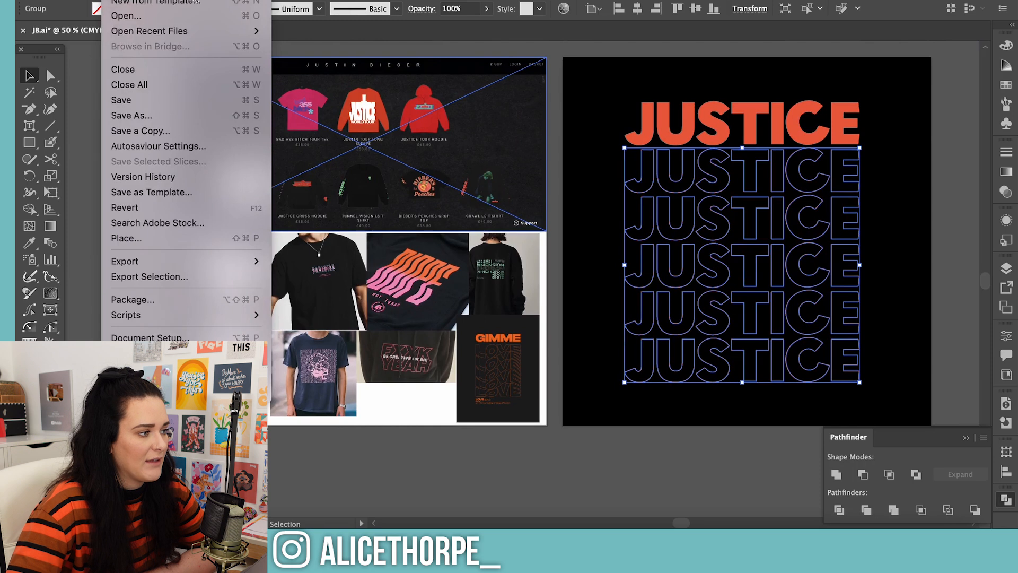
{"action": "mouse_move", "coordinate": [191, 0]}
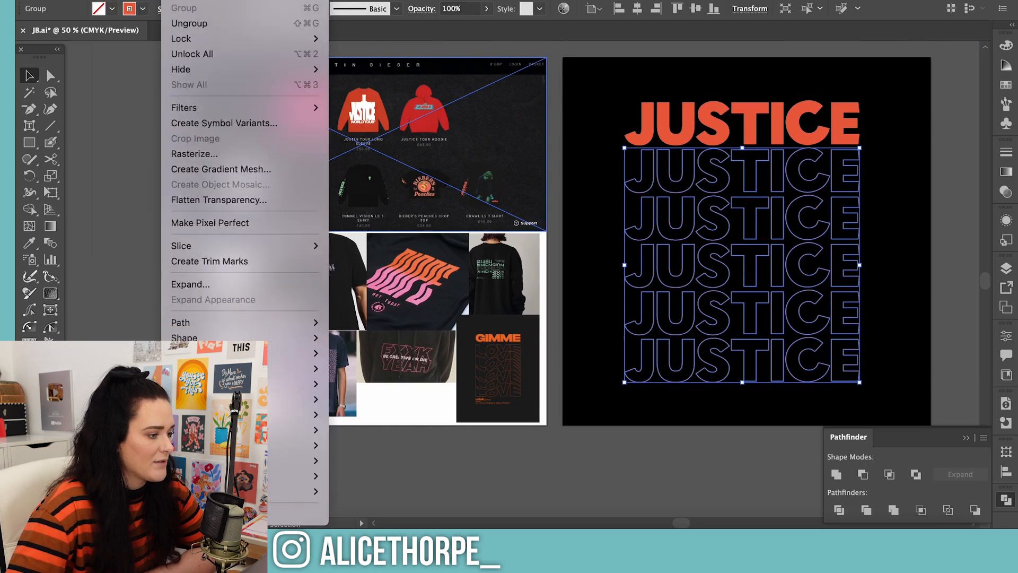
{"action": "mouse_move", "coordinate": [233, 384]}
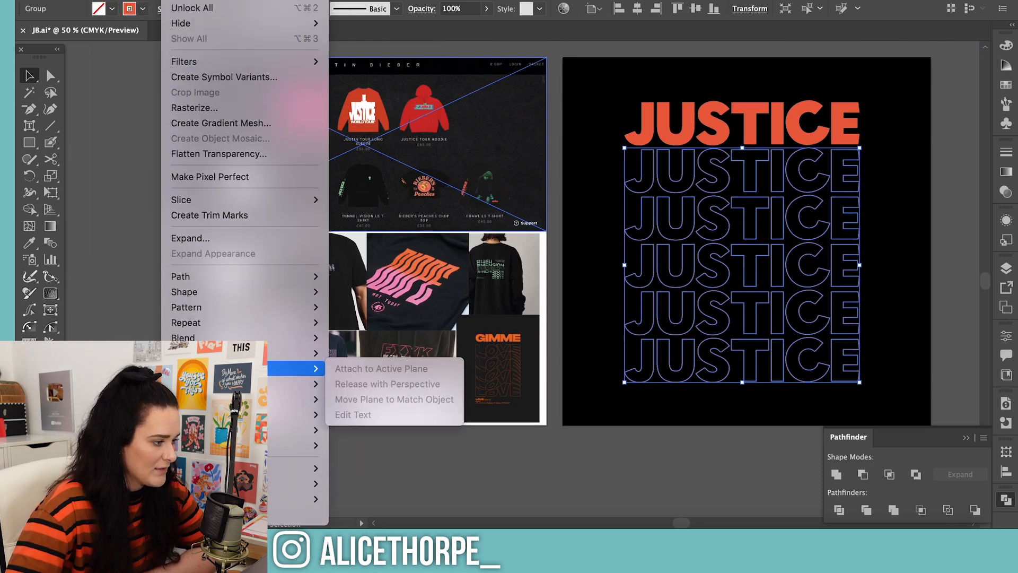
{"action": "mouse_move", "coordinate": [297, 353]}
{"action": "left_click", "coordinate": [416, 366]}
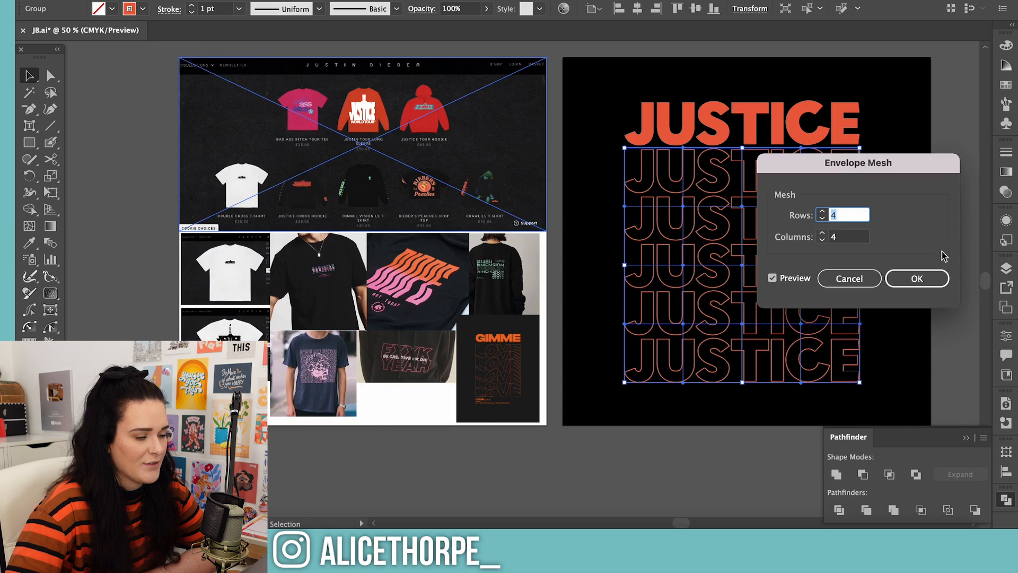
{"action": "type", "text": "5"}
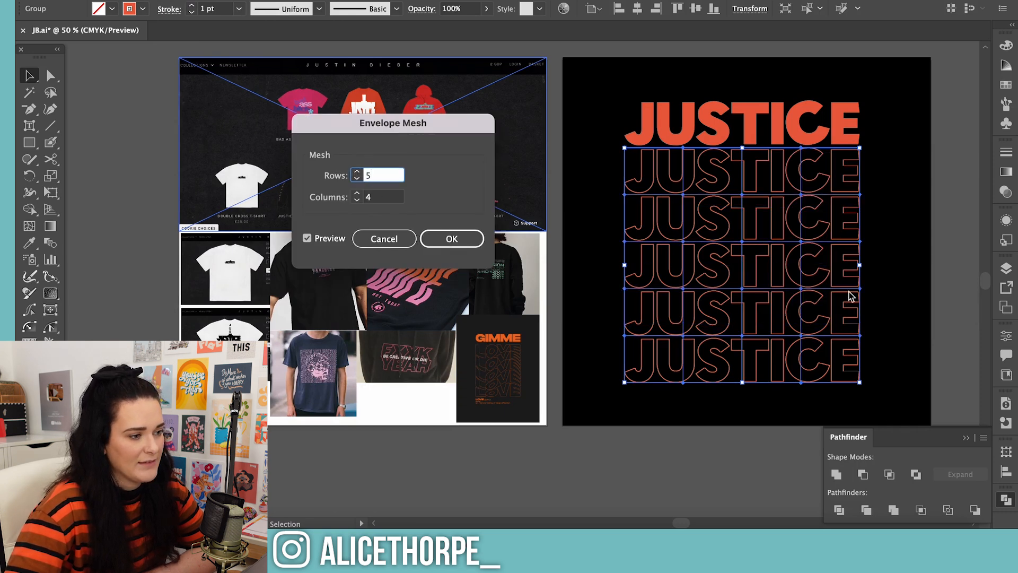
{"action": "left_click", "coordinate": [357, 194]}
{"action": "left_click", "coordinate": [357, 195]}
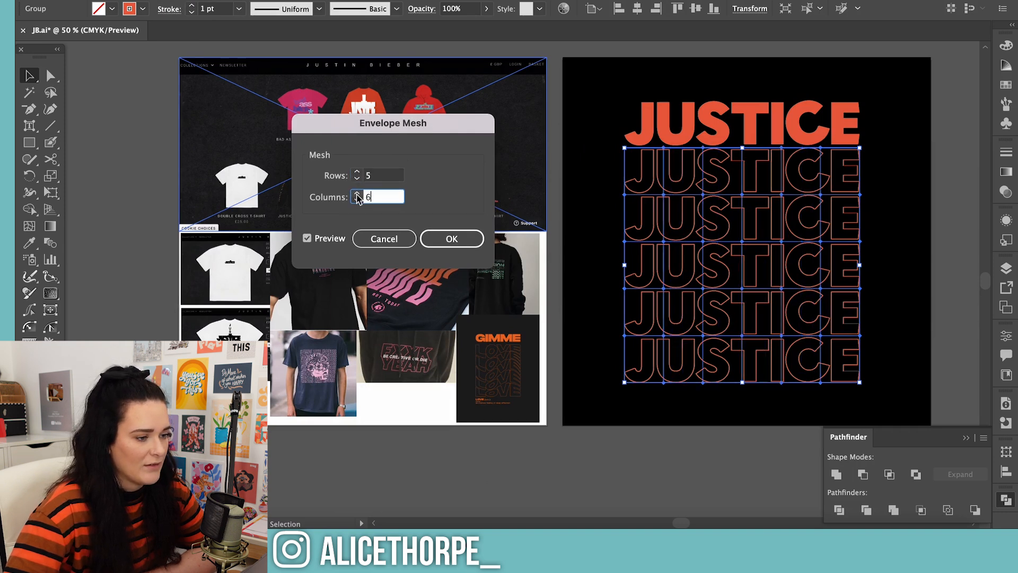
{"action": "left_click", "coordinate": [452, 238]}
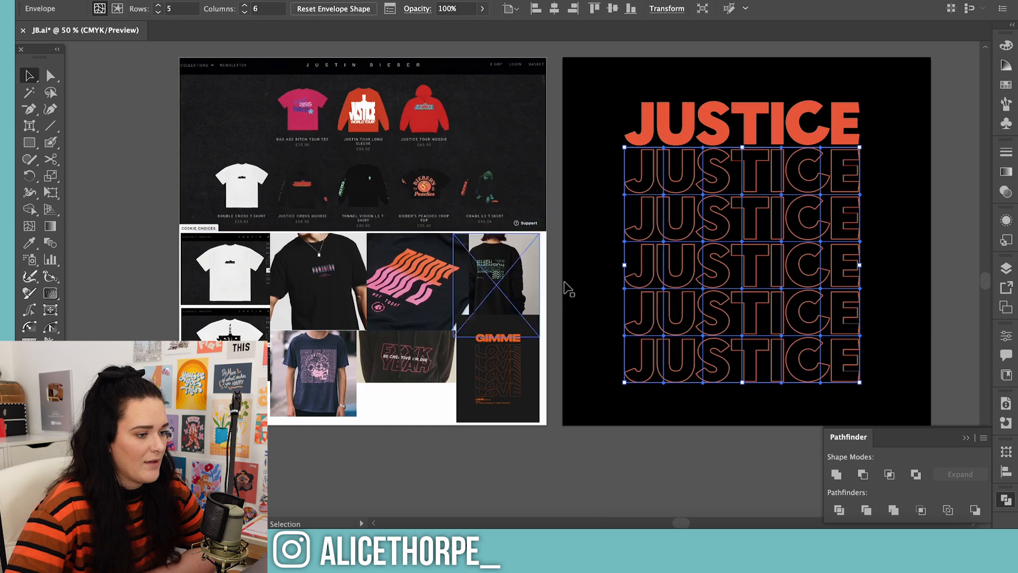
{"action": "left_click_drag", "start_coordinate": [686, 522], "coordinate": [698, 522]}
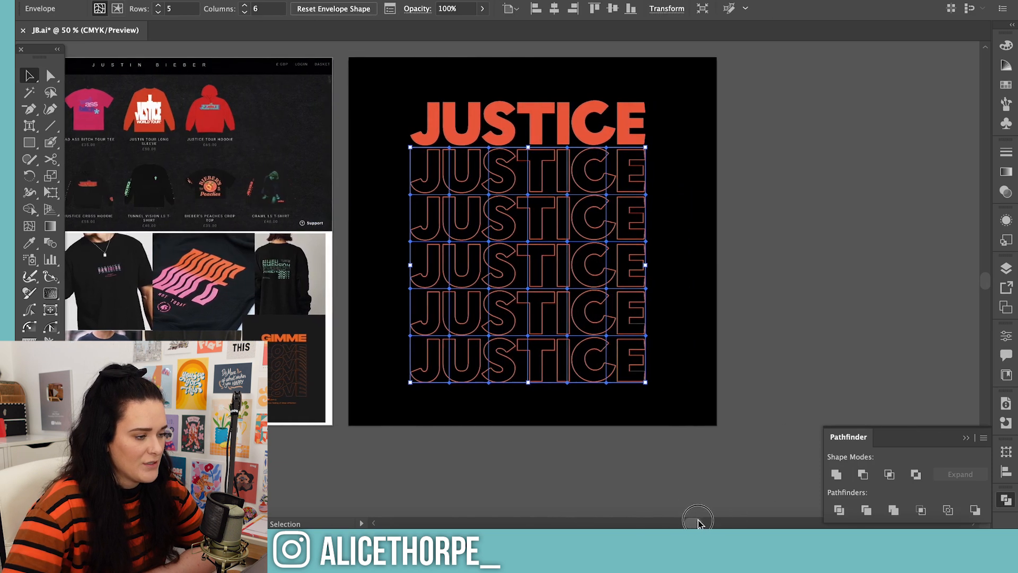
{"action": "key", "text": "a"}
{"action": "left_click_drag", "start_coordinate": [618, 401], "coordinate": [595, 143]}
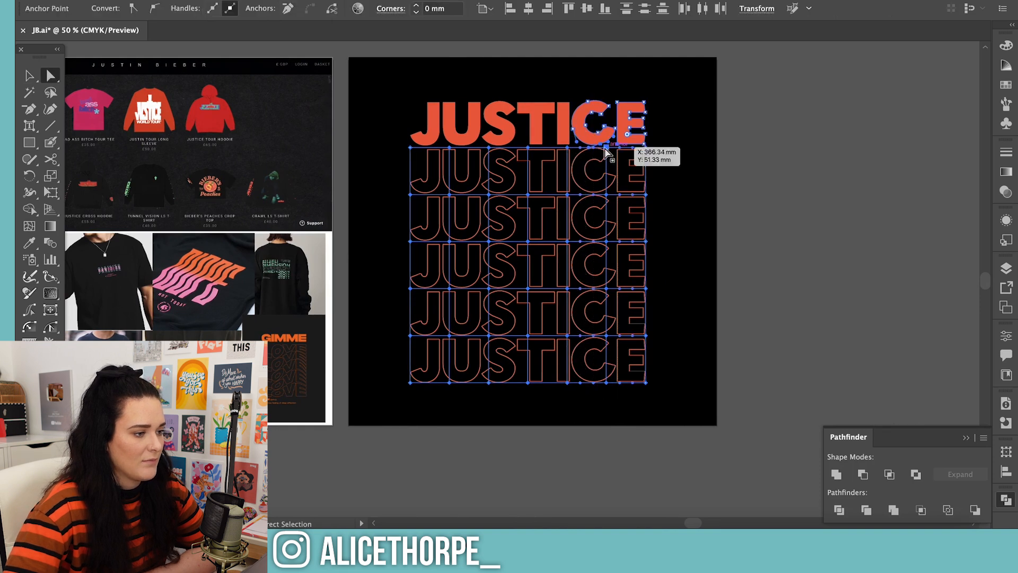
{"action": "left_click", "coordinate": [925, 207]}
{"action": "key", "text": "v"}
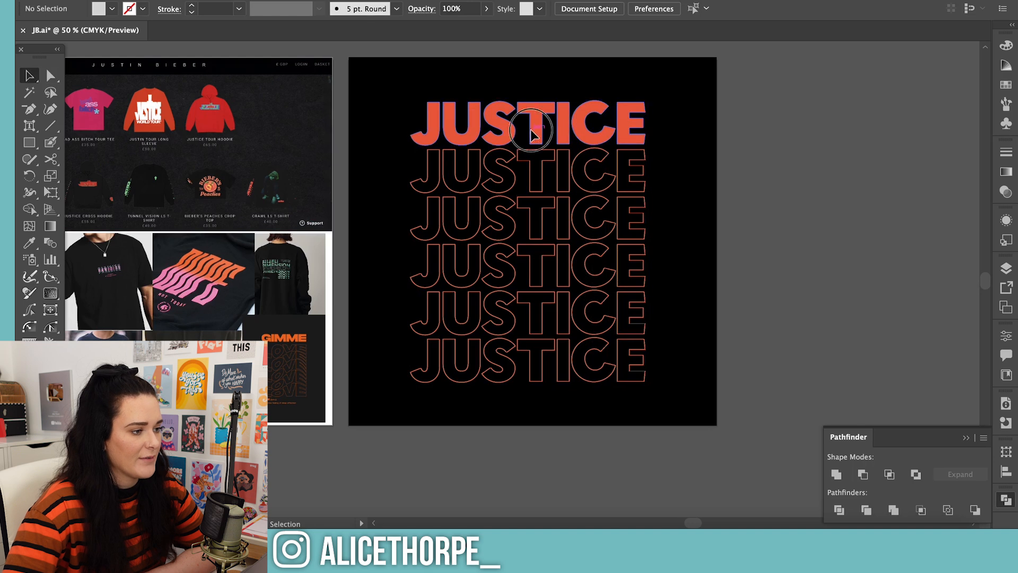
Lock the solid top JUSTICE lettering so that only the envelope mesh points below it can be selected
{"action": "left_click", "coordinate": [533, 128]}
{"action": "left_click_drag", "start_coordinate": [617, 395], "coordinate": [607, 136]}
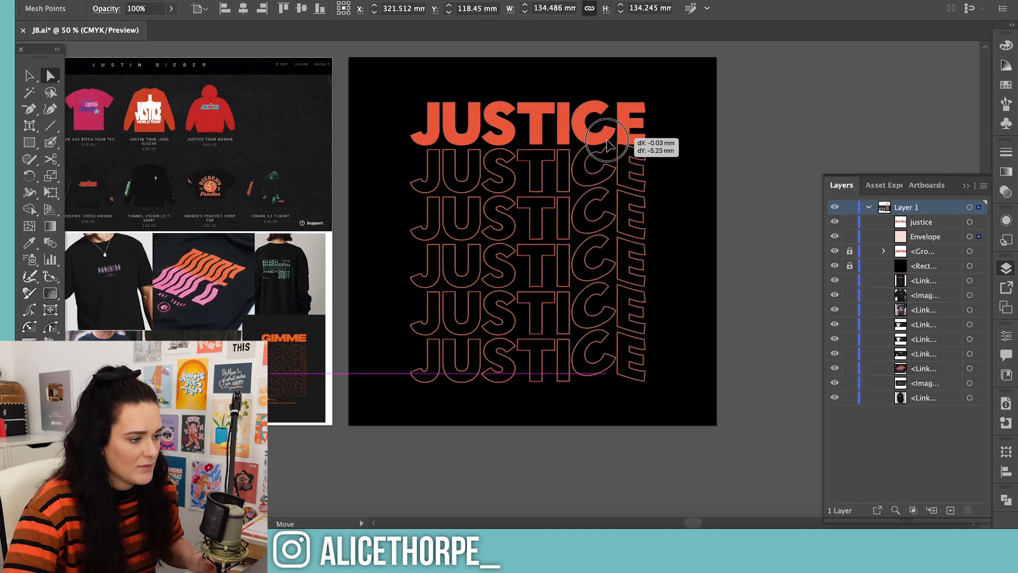
{"action": "key", "text": "super+z"}
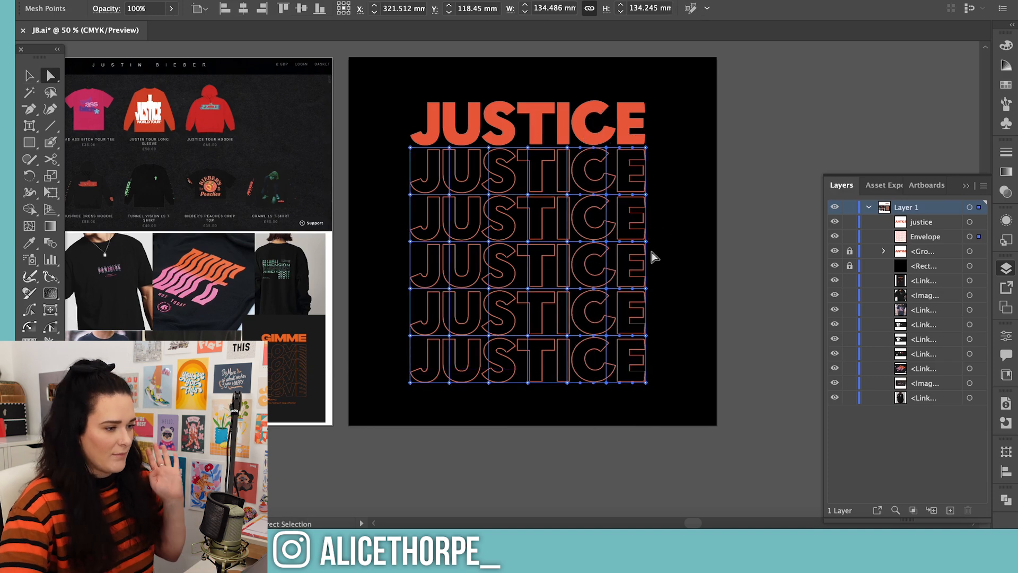
{"action": "left_click", "coordinate": [678, 188]}
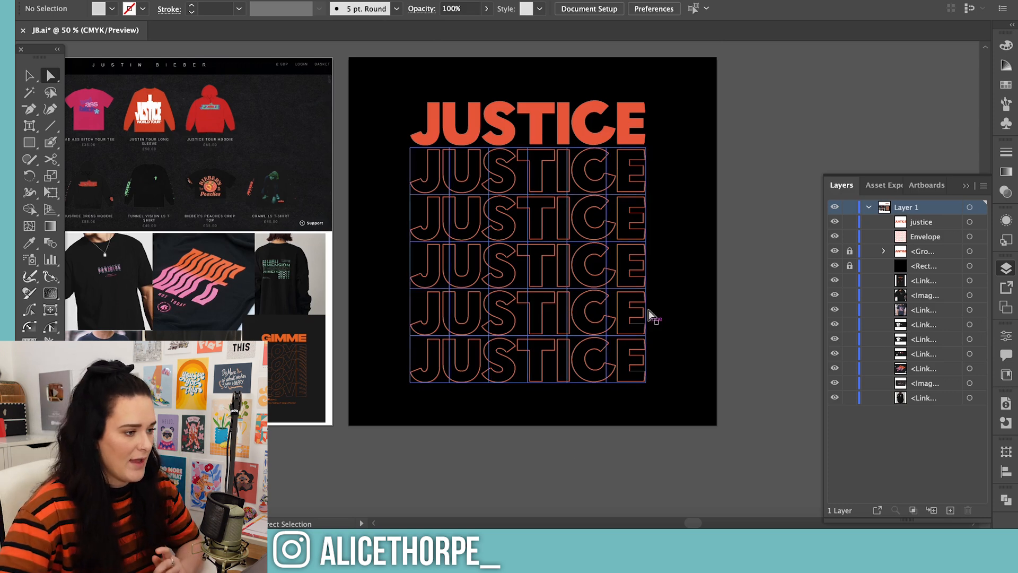
Try to bend the outlined JUSTICE rows by moving the envelope mesh points in the columns around the I and C
{"action": "left_click_drag", "start_coordinate": [600, 180], "coordinate": [614, 237]}
{"action": "key", "text": "ctrl+z"}
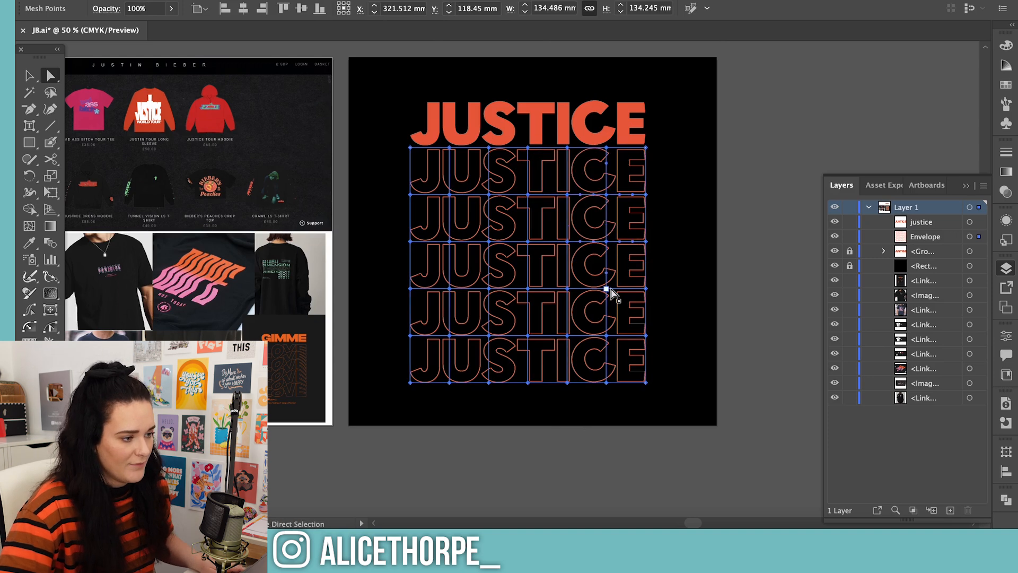
{"action": "left_click", "coordinate": [608, 289], "text": "shift"}
{"action": "left_click", "coordinate": [608, 337], "text": "shift"}
{"action": "left_click_drag", "start_coordinate": [608, 337], "coordinate": [610, 319]}
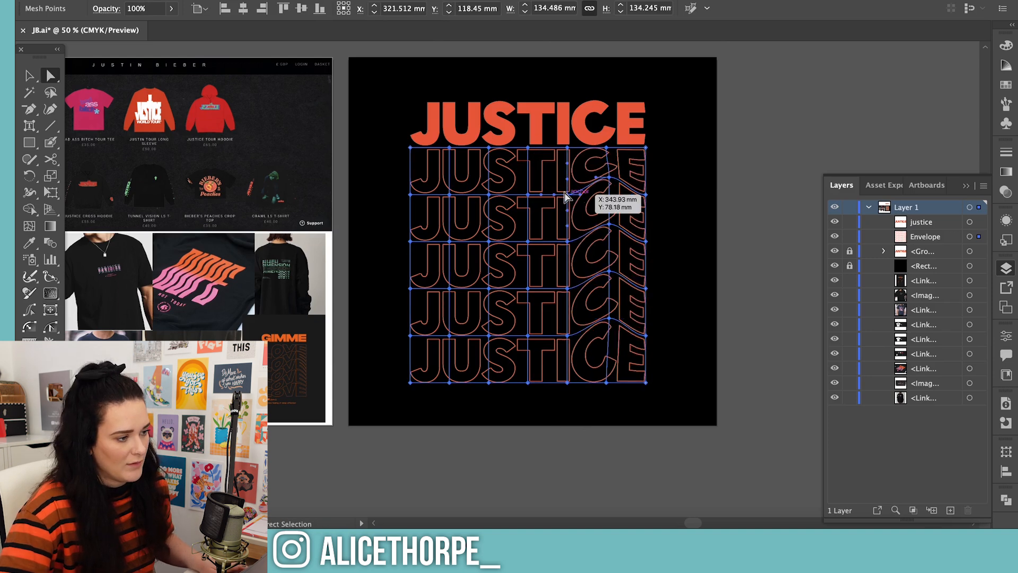
{"action": "left_click", "coordinate": [567, 194]}
{"action": "left_click", "coordinate": [568, 242], "text": "shift"}
{"action": "left_click", "coordinate": [567, 289], "text": "shift"}
{"action": "left_click", "coordinate": [567, 336], "text": "shift"}
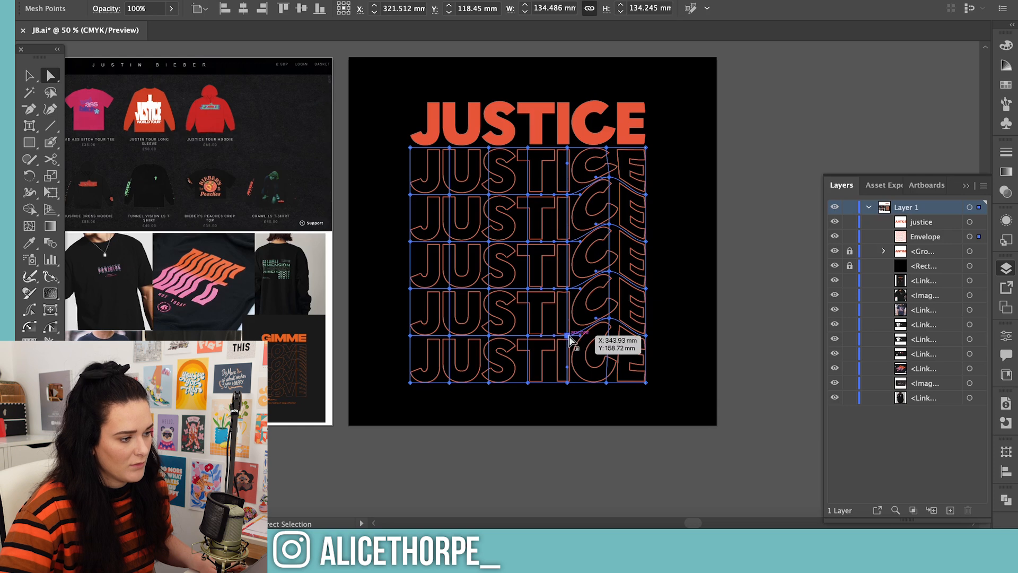
{"action": "left_click_drag", "start_coordinate": [568, 336], "coordinate": [563, 349]}
{"action": "key", "text": "ctrl+z"}
{"action": "key", "text": "ctrl+z"}
{"action": "left_click", "coordinate": [757, 331]}
Reset the outlined rows' envelope mesh with a horizontal Wave warp at 44% bend
{"action": "left_click", "coordinate": [488, 198]}
{"action": "left_click", "coordinate": [176, 0]}
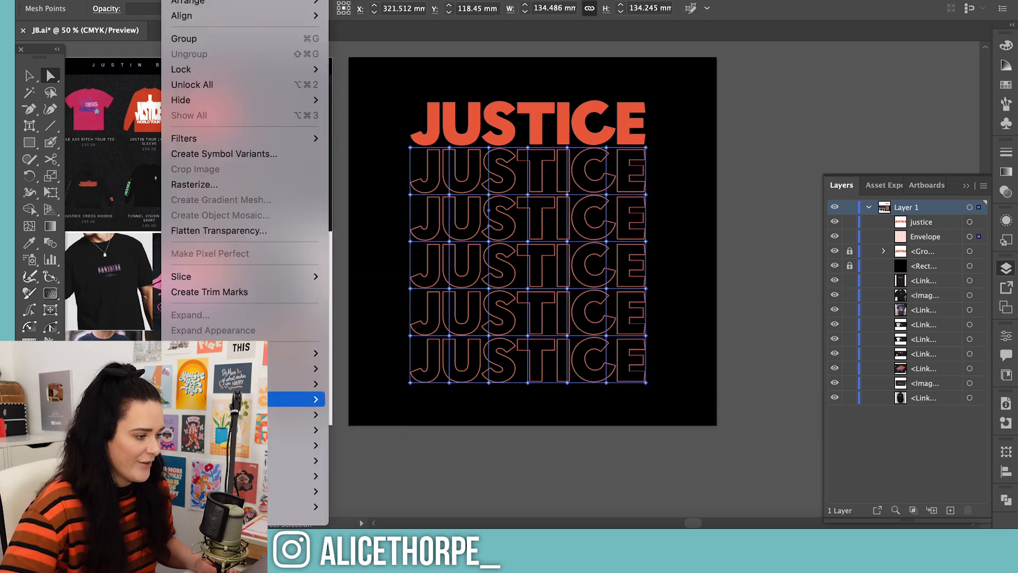
{"action": "mouse_move", "coordinate": [297, 429]}
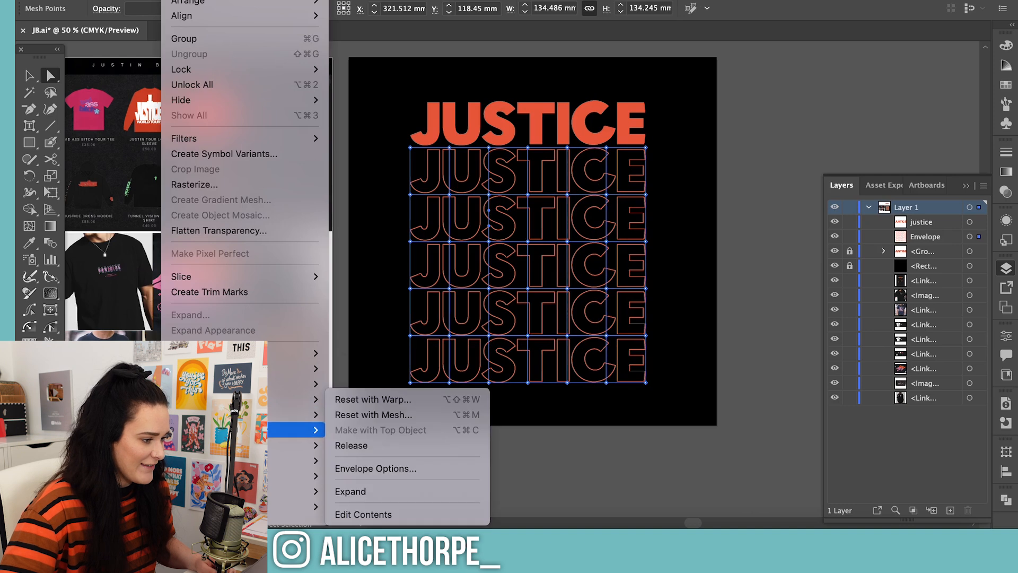
{"action": "left_click", "coordinate": [366, 399]}
{"action": "left_click", "coordinate": [815, 151]}
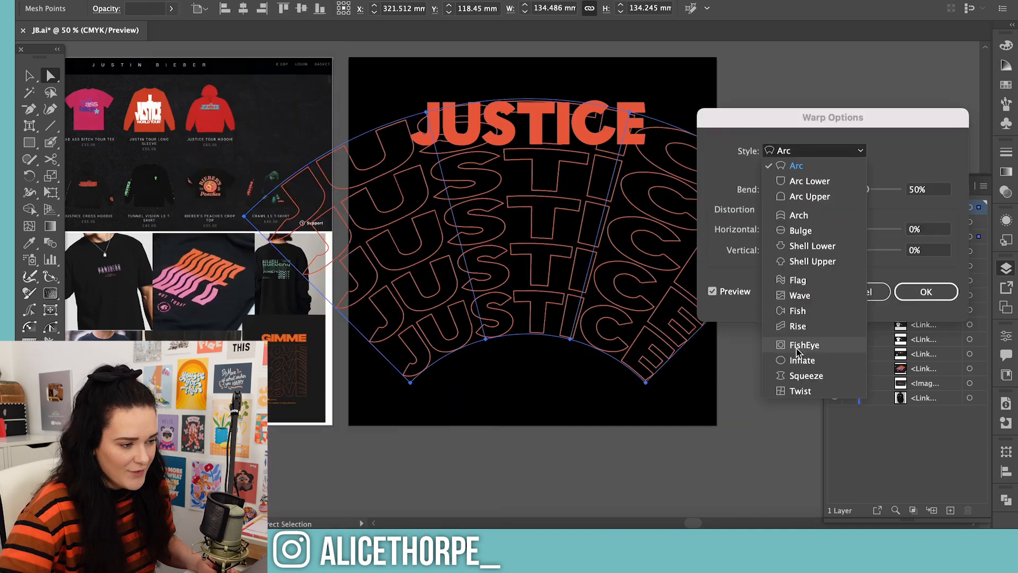
{"action": "left_click", "coordinate": [800, 295]}
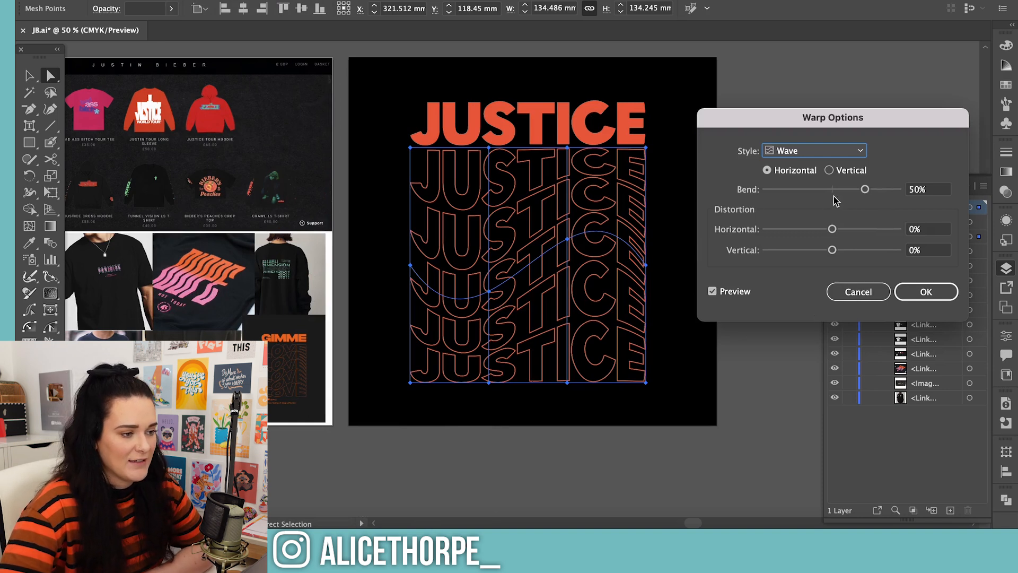
{"action": "left_click_drag", "start_coordinate": [868, 194], "coordinate": [861, 191]}
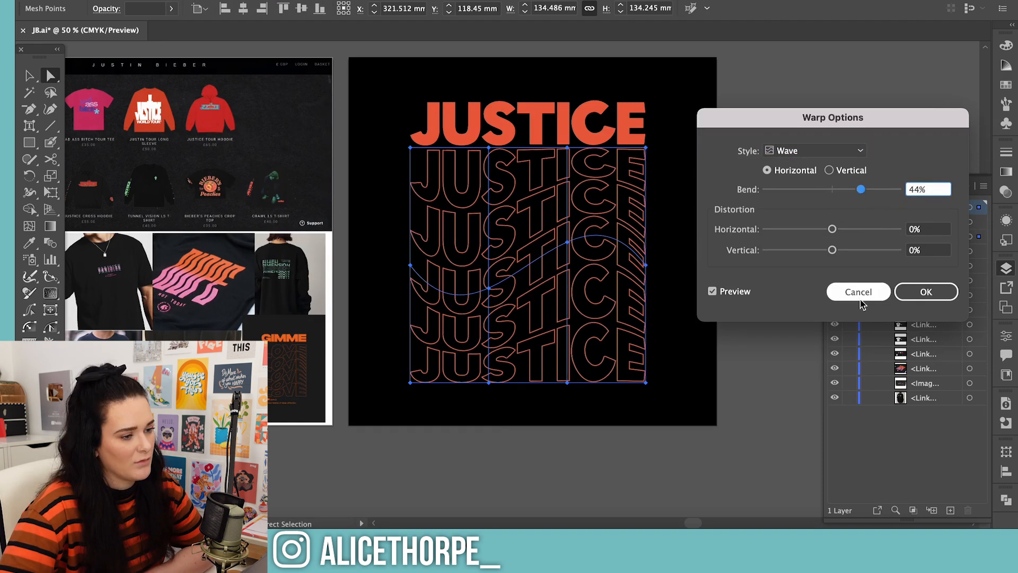
{"action": "left_click", "coordinate": [914, 291]}
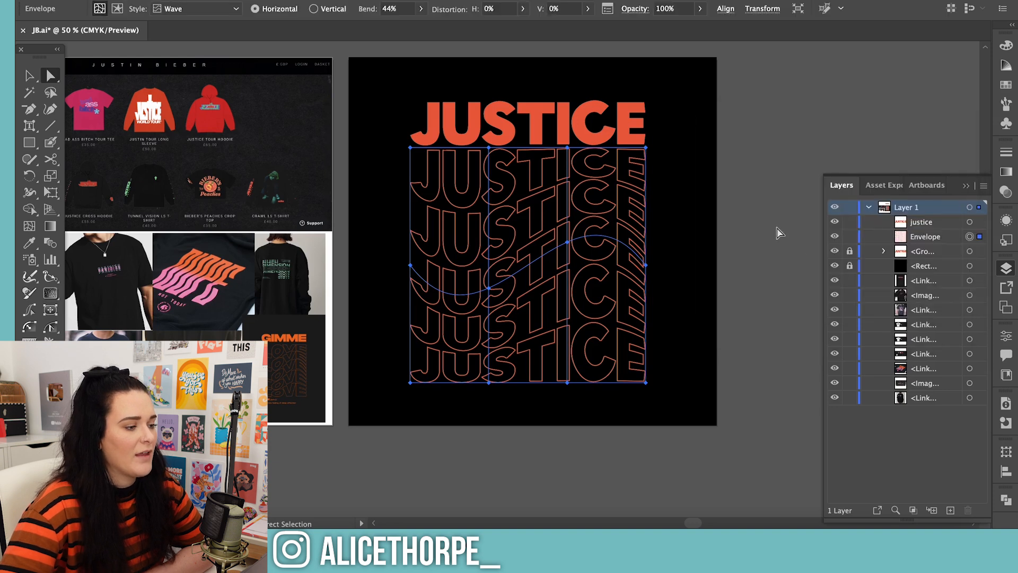
Expand the wave-warped envelope of the outlined rows and unlock the solid JUSTICE lettering above them
{"action": "left_click", "coordinate": [779, 233]}
{"action": "left_click", "coordinate": [615, 276]}
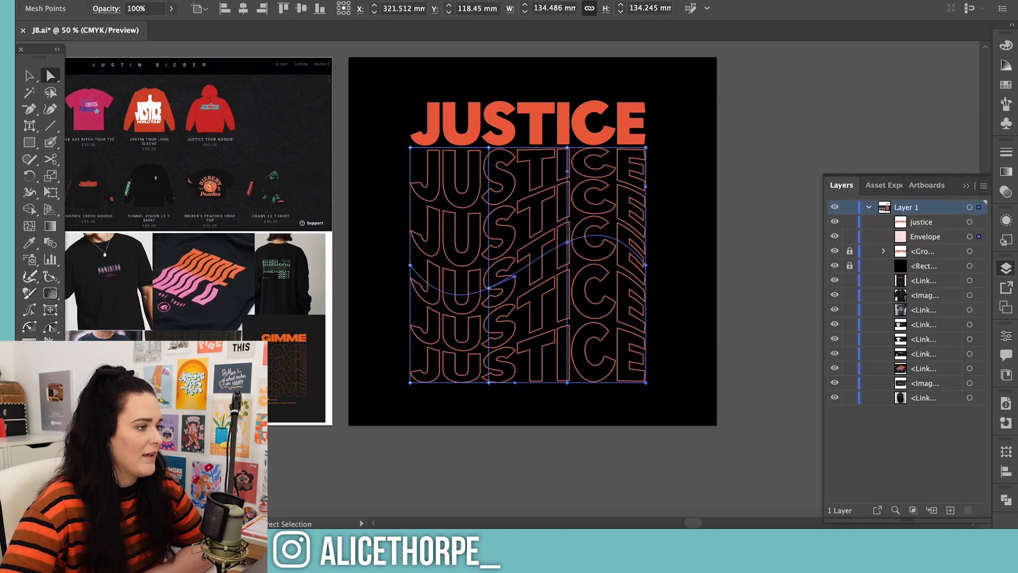
{"action": "left_click", "coordinate": [182, 1]}
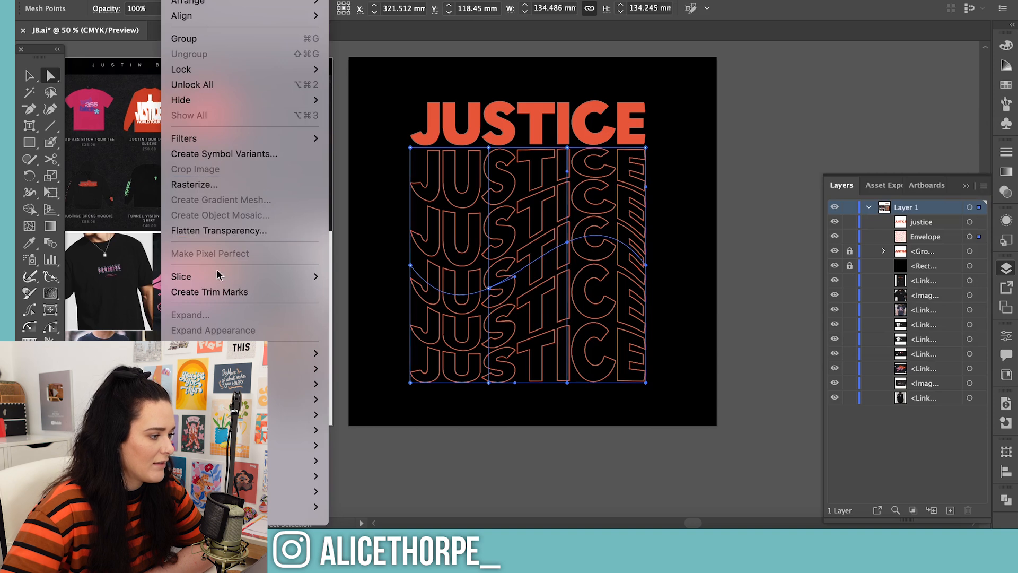
{"action": "mouse_move", "coordinate": [297, 399]}
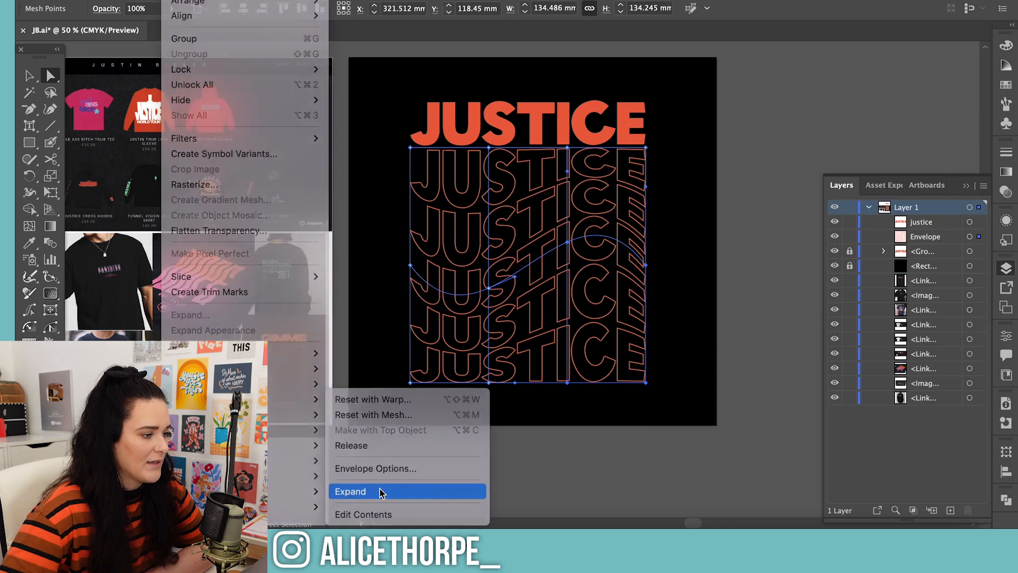
{"action": "left_click", "coordinate": [377, 489]}
{"action": "left_click", "coordinate": [742, 386]}
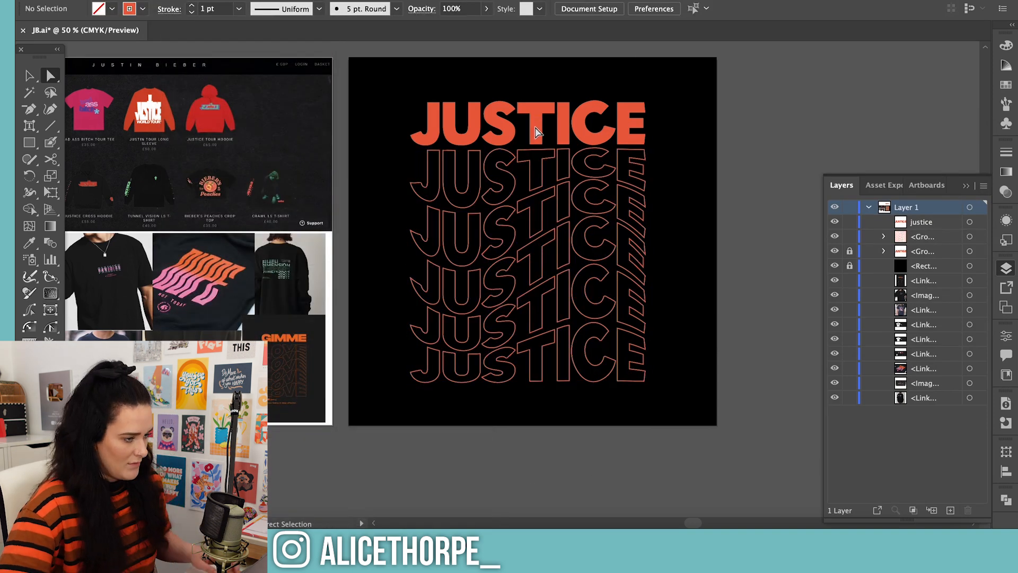
{"action": "left_click", "coordinate": [850, 251]}
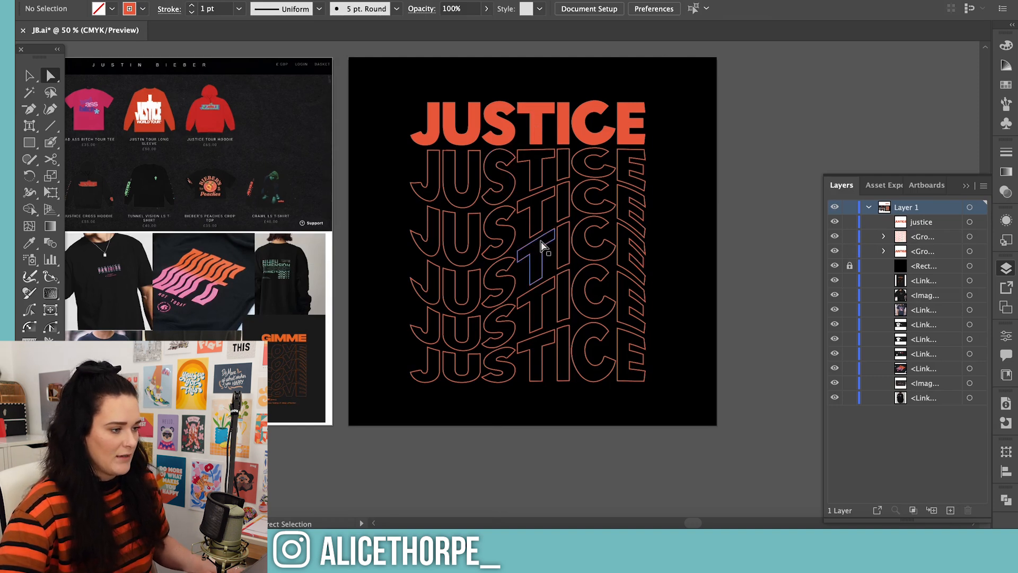
Add the small text line "Justin Bieber" on the black background below the last outlined row
{"action": "left_click", "coordinate": [437, 384]}
{"action": "key", "text": "super+equal"}
{"action": "key", "text": "super+equal"}
{"action": "key", "text": "super+equal"}
{"action": "key", "text": "t"}
{"action": "left_click", "coordinate": [477, 346]}
{"action": "key", "text": "Escape"}
Give the JUSTIN BIEBER text the solid orange fill without a stroke and align it under the J of the last row
{"action": "key", "text": "i"}
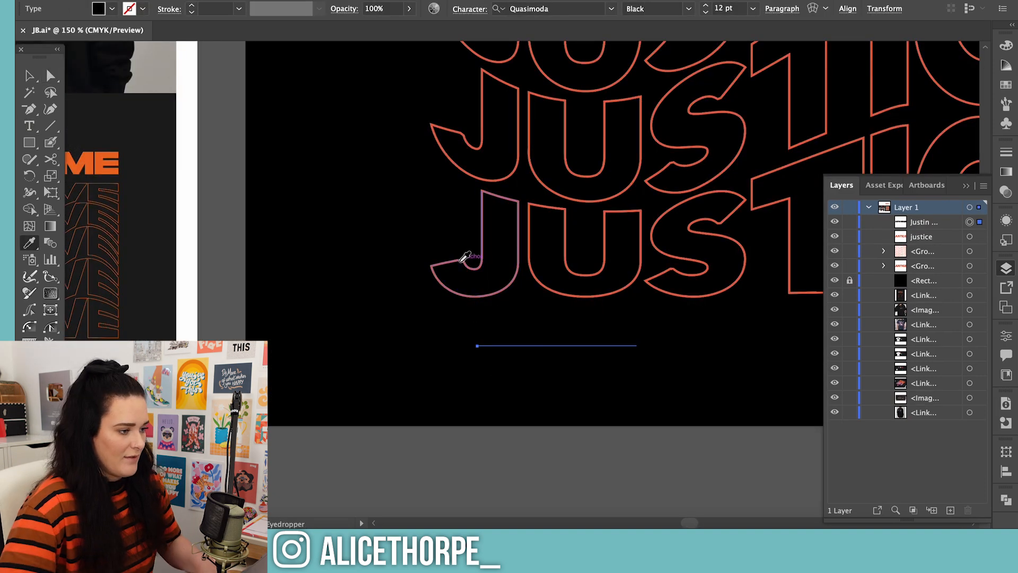
{"action": "left_click", "coordinate": [466, 260]}
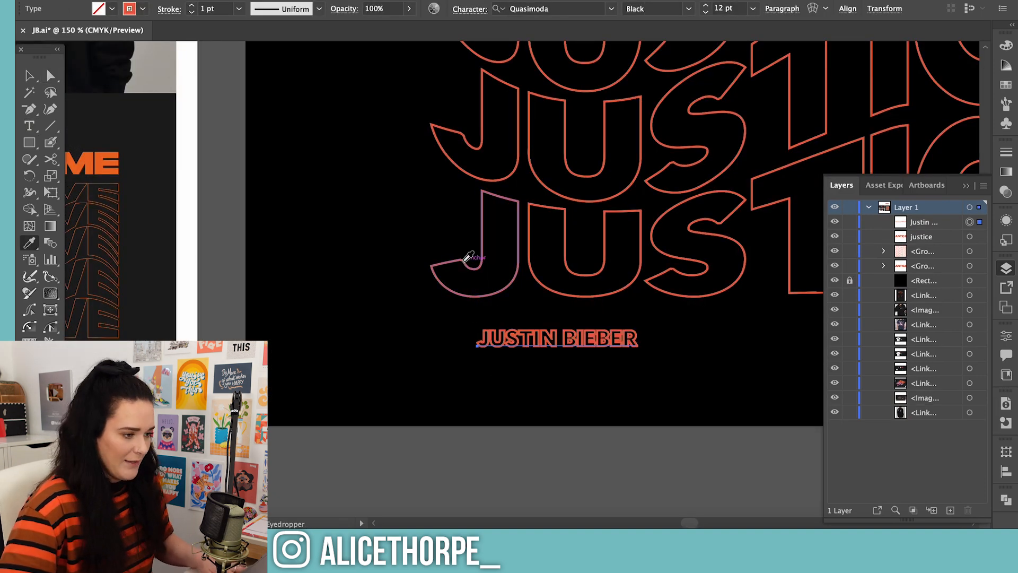
{"action": "key", "text": "ctrl+z"}
{"action": "key", "text": "v"}
{"action": "left_click_drag", "start_coordinate": [542, 345], "coordinate": [494, 329]}
Add a second text object "Justice World Tour" and place it on the same line directly after JUSTIN BIEBER
{"action": "key", "text": "t"}
{"action": "left_click", "coordinate": [494, 351]}
{"action": "type", "text": "Justice"}
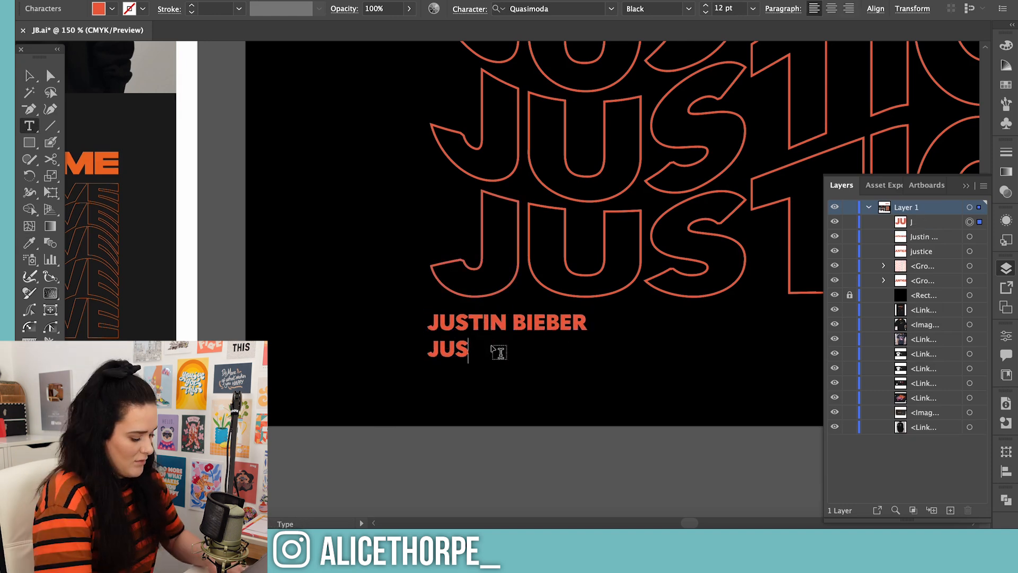
{"action": "type", "text": " W"}
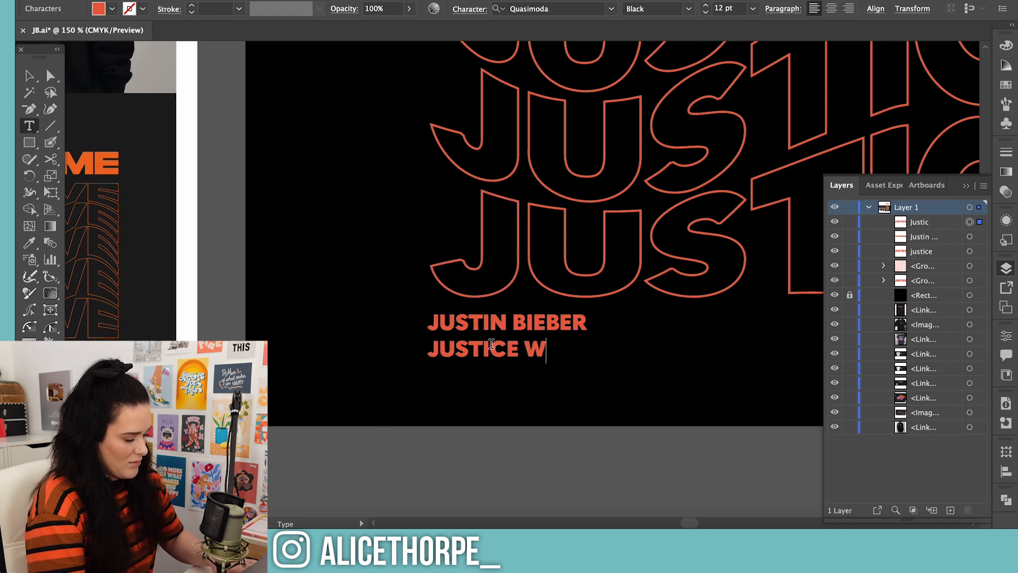
{"action": "type", "text": "orld Tour"}
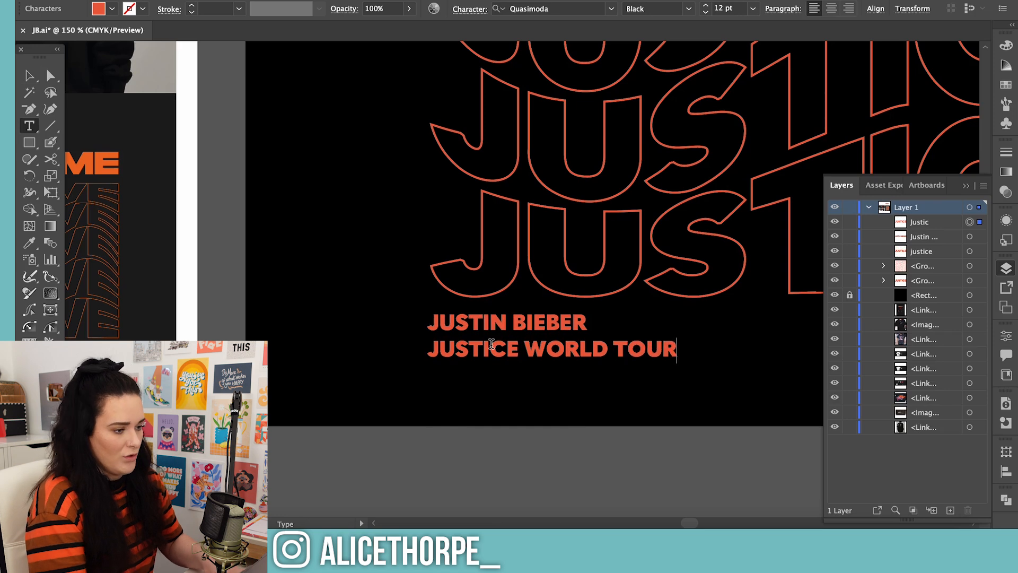
{"action": "left_click", "coordinate": [29, 75]}
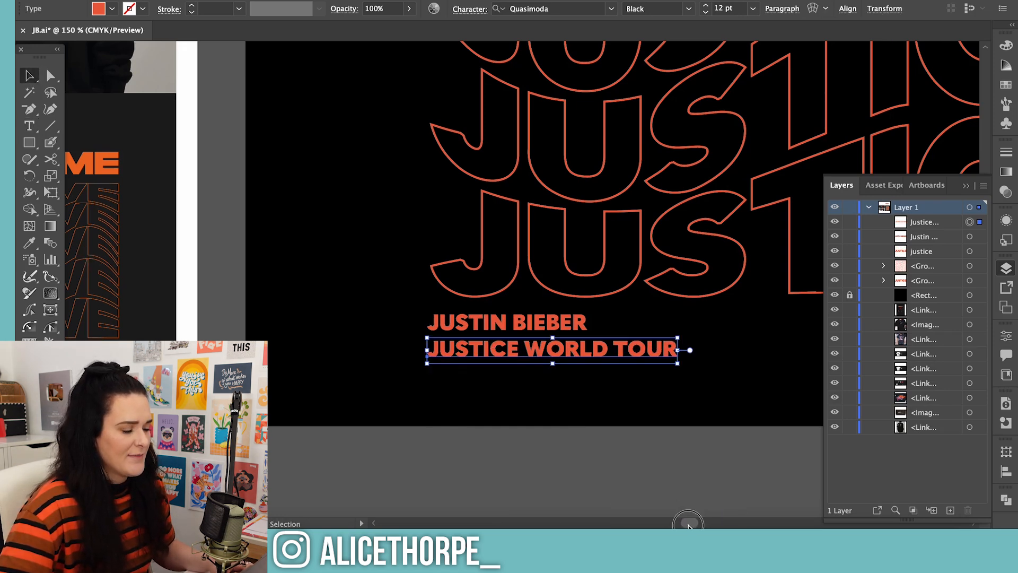
{"action": "scroll", "coordinate": [688, 525], "scroll_direction": "right", "scroll_amount": 5}
{"action": "left_click_drag", "start_coordinate": [343, 355], "coordinate": [511, 327]}
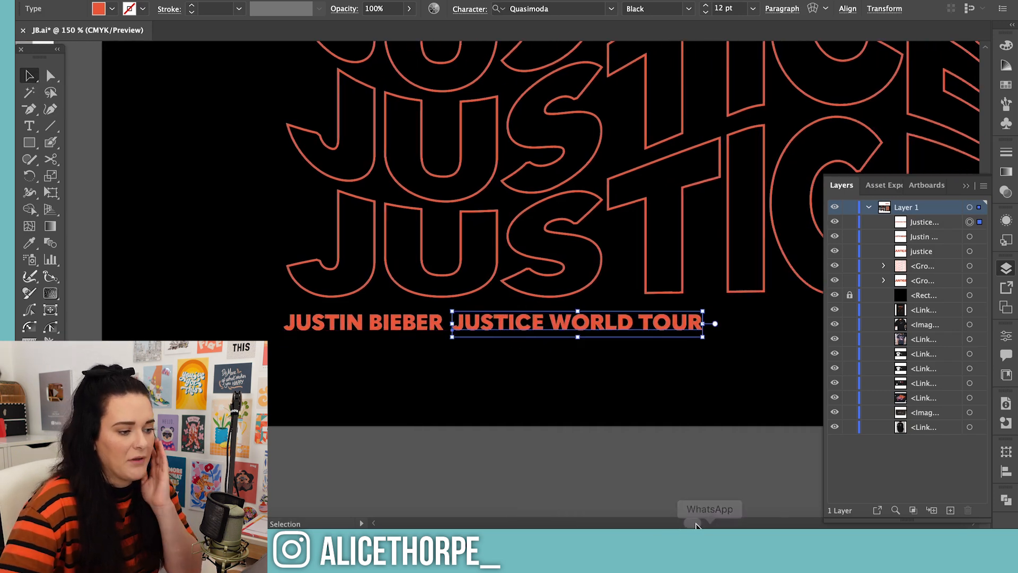
Set the JUSTICE WORLD TOUR text to the Regular weight of Quasimoda and deselect it
{"action": "scroll", "coordinate": [679, 525], "scroll_direction": "right", "scroll_amount": 4}
{"action": "left_click", "coordinate": [611, 9]}
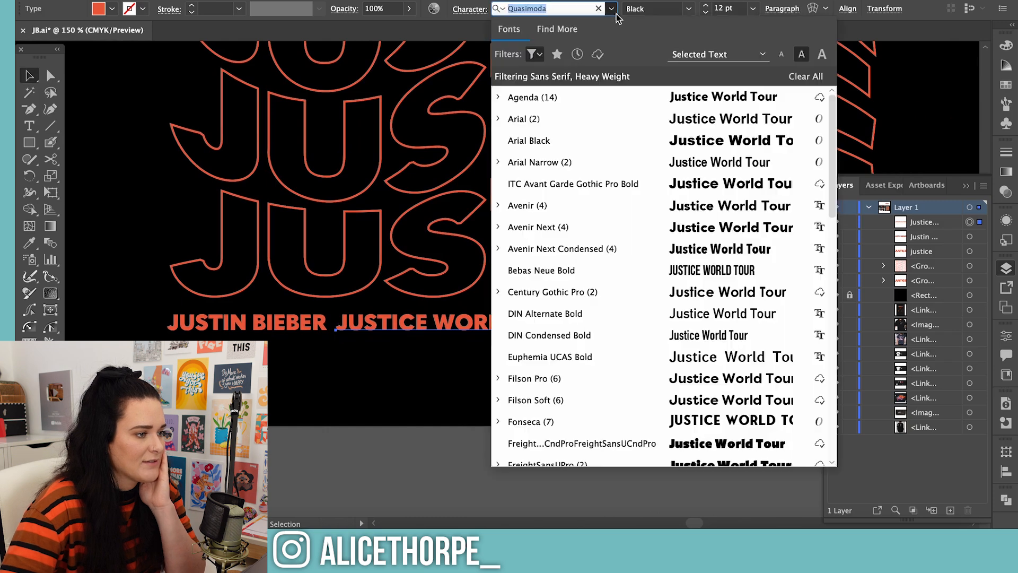
{"action": "left_click", "coordinate": [689, 9]}
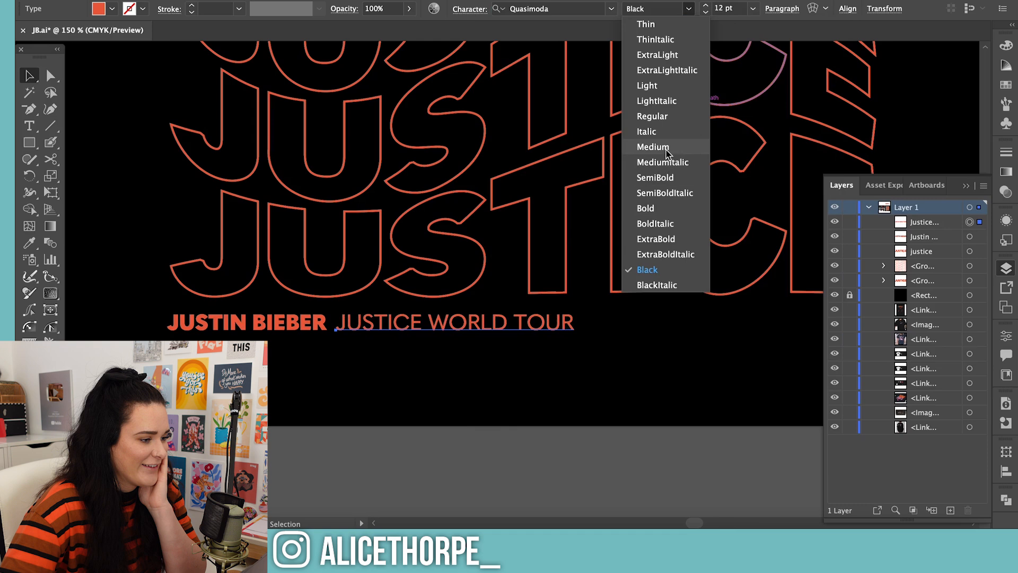
{"action": "left_click", "coordinate": [670, 117]}
{"action": "left_click", "coordinate": [517, 477]}
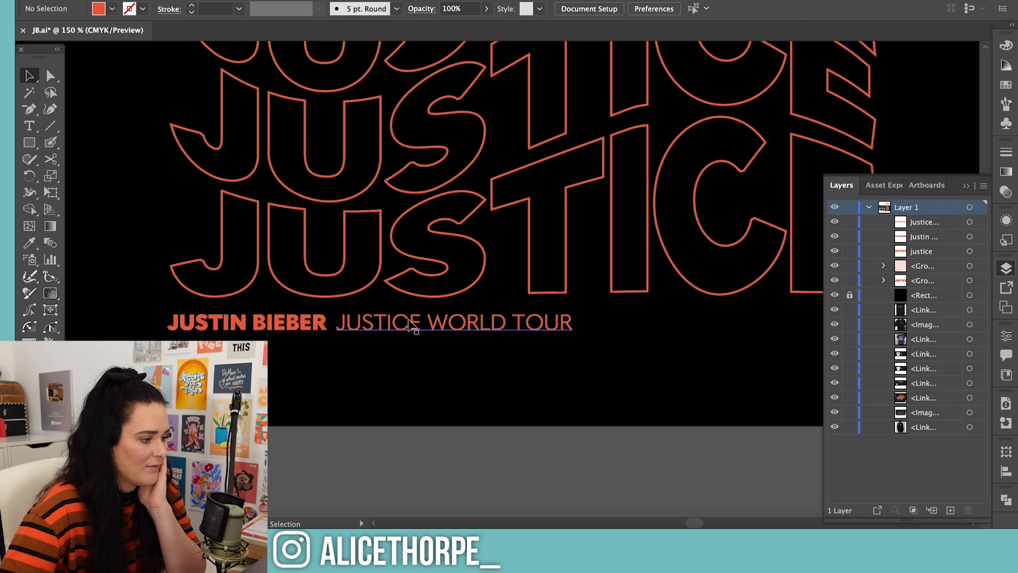
Duplicate the JUSTICE WORLD TOUR text to the end of the line and replace the copy's wording with "2022"
{"action": "left_click", "coordinate": [409, 329]}
{"action": "left_click_drag", "start_coordinate": [392, 329], "coordinate": [645, 336], "text": "alt"}
{"action": "key", "text": "t"}
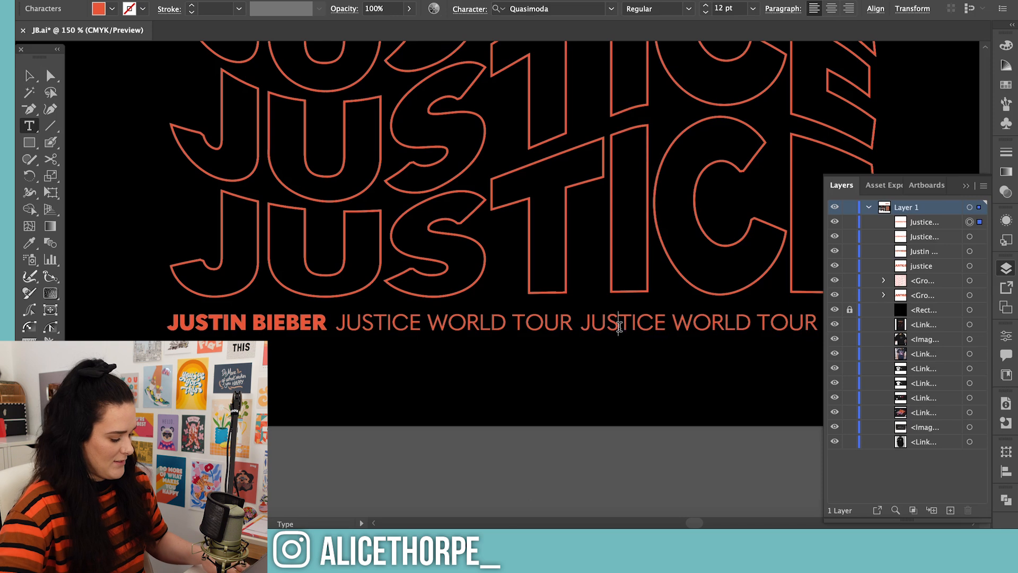
{"action": "triple_click", "coordinate": [626, 329]}
{"action": "type", "text": "2022"}
{"action": "key", "text": "Escape"}
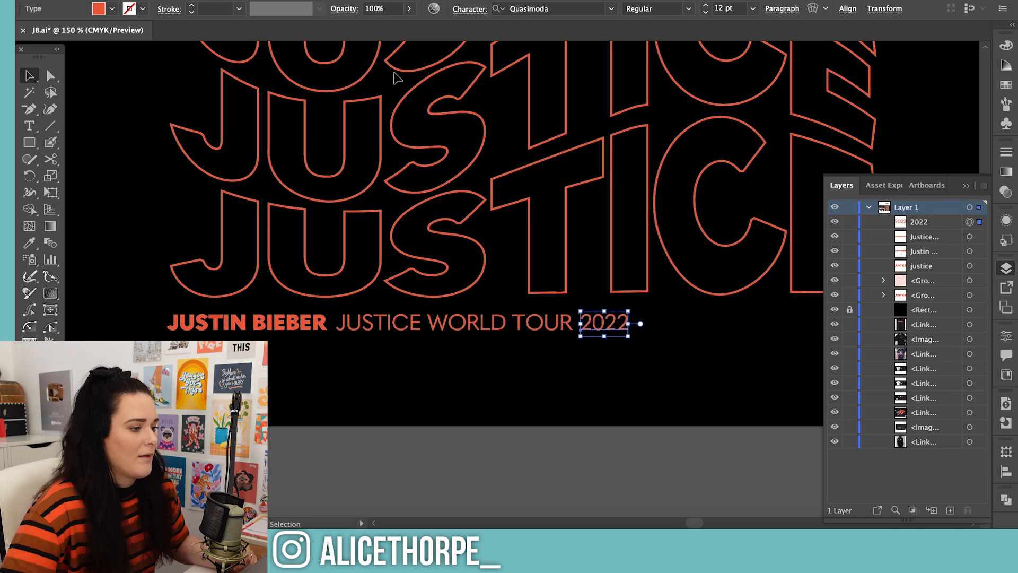
Set the 2022 text to the ExtraBold weight of Quasimoda and deselect it
{"action": "left_click", "coordinate": [612, 9]}
{"action": "left_click", "coordinate": [463, 445]}
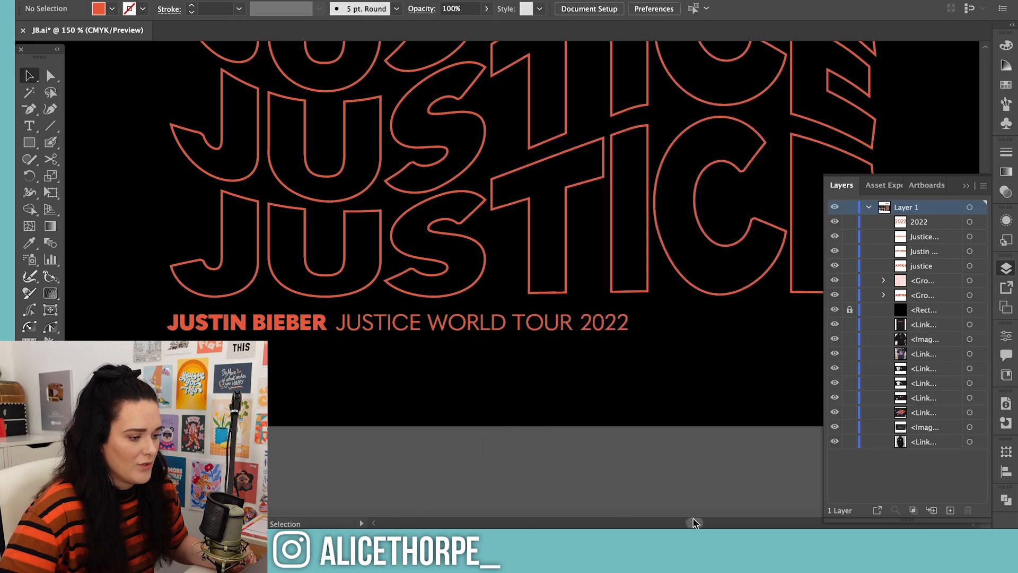
{"action": "left_click_drag", "start_coordinate": [694, 523], "coordinate": [700, 523]}
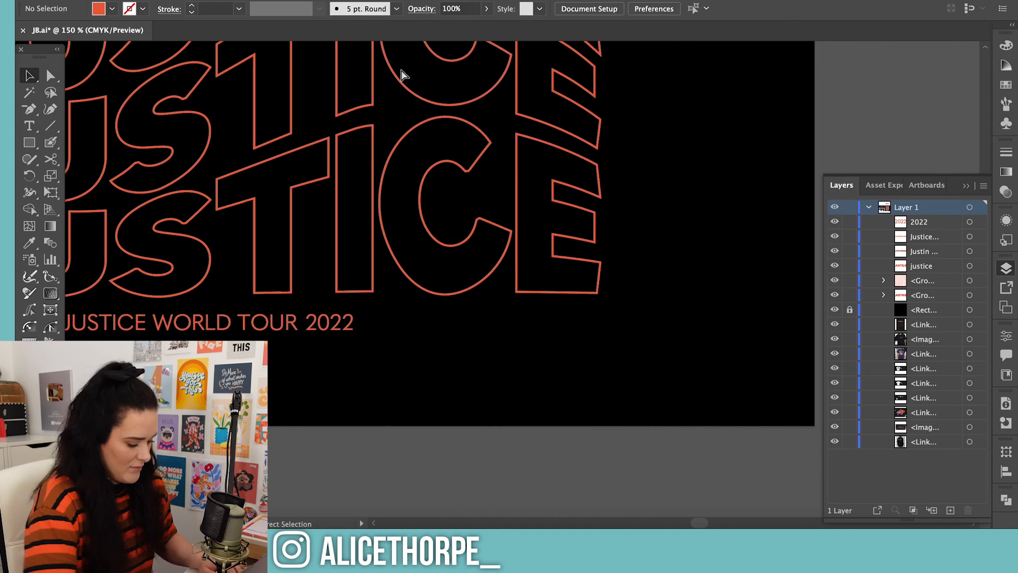
{"action": "key", "text": "super+1"}
{"action": "left_click", "coordinate": [390, 313]}
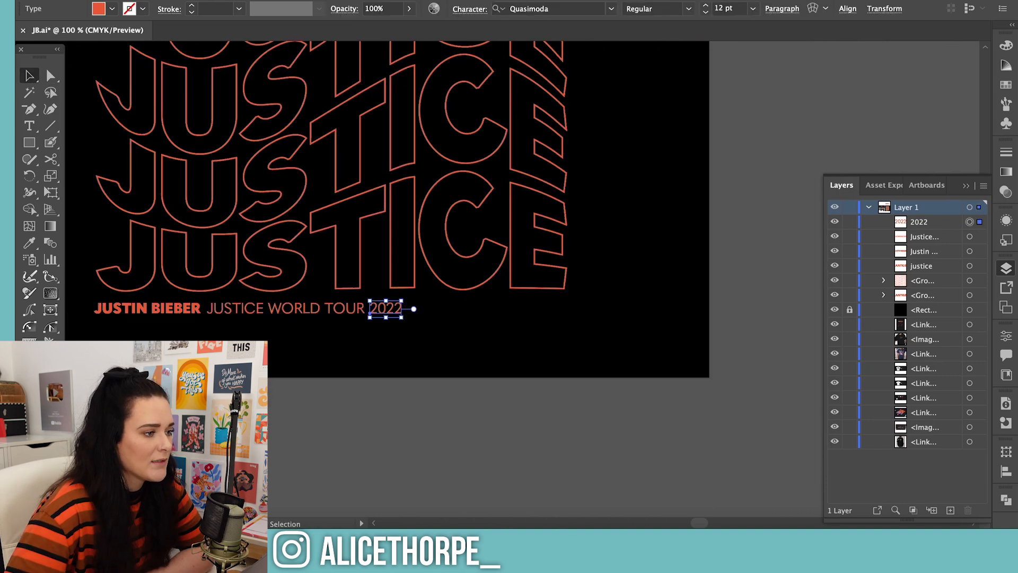
{"action": "left_click", "coordinate": [612, 9]}
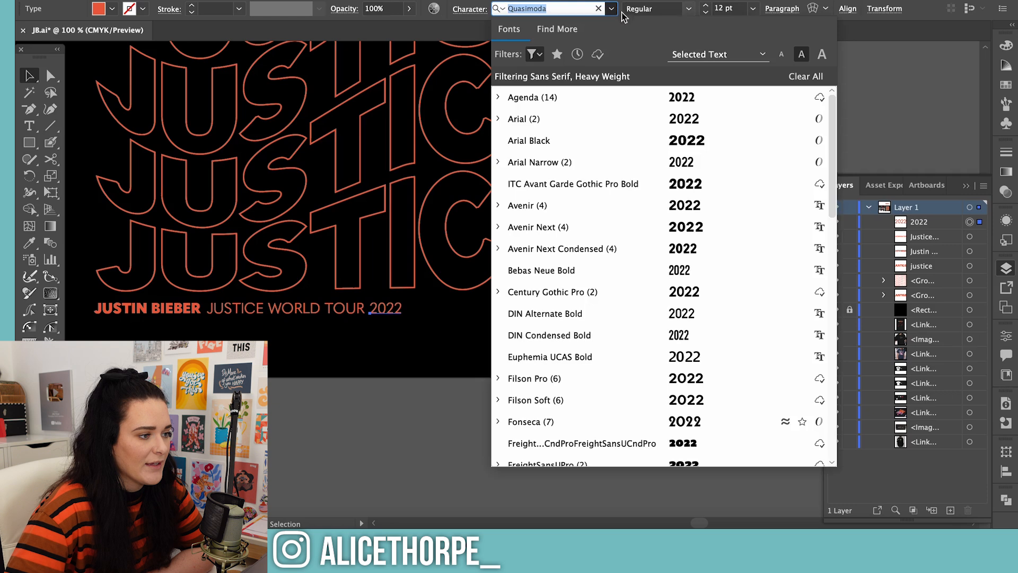
{"action": "left_click", "coordinate": [689, 9]}
{"action": "left_click", "coordinate": [689, 9]}
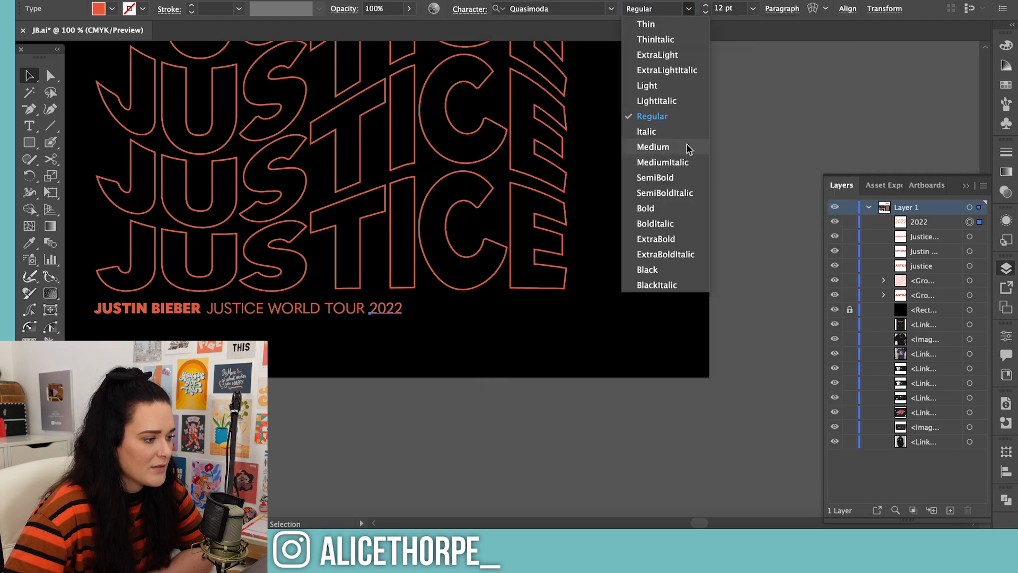
{"action": "left_click", "coordinate": [685, 238]}
{"action": "left_click", "coordinate": [371, 510]}
Move JUSTICE WORLD TOUR onto a second line, left-aligned beneath JUSTIN BIEBER, with 2022 directly after it
{"action": "left_click_drag", "start_coordinate": [282, 312], "coordinate": [173, 328]}
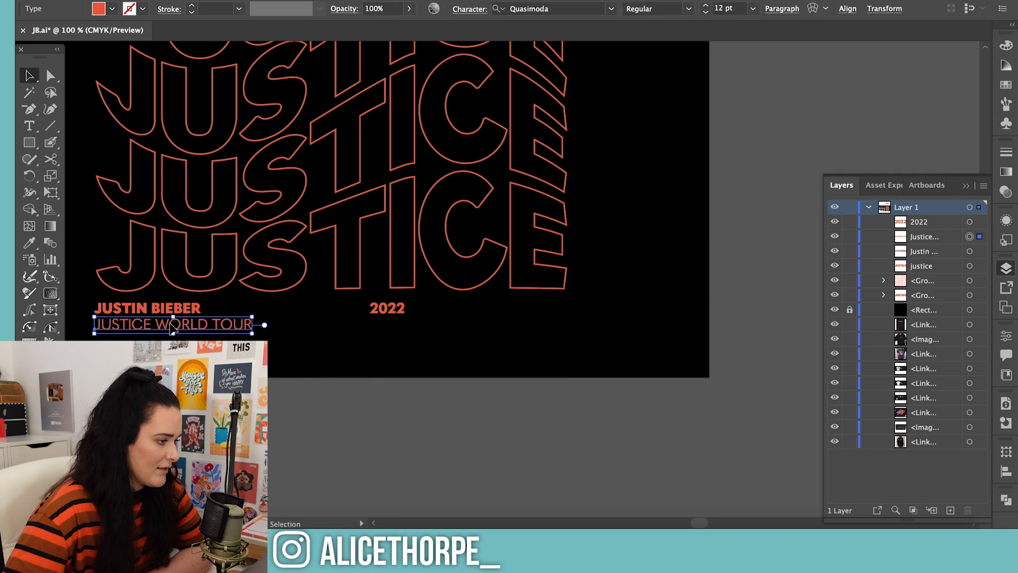
{"action": "key", "text": "super+minus"}
{"action": "key", "text": "super+minus"}
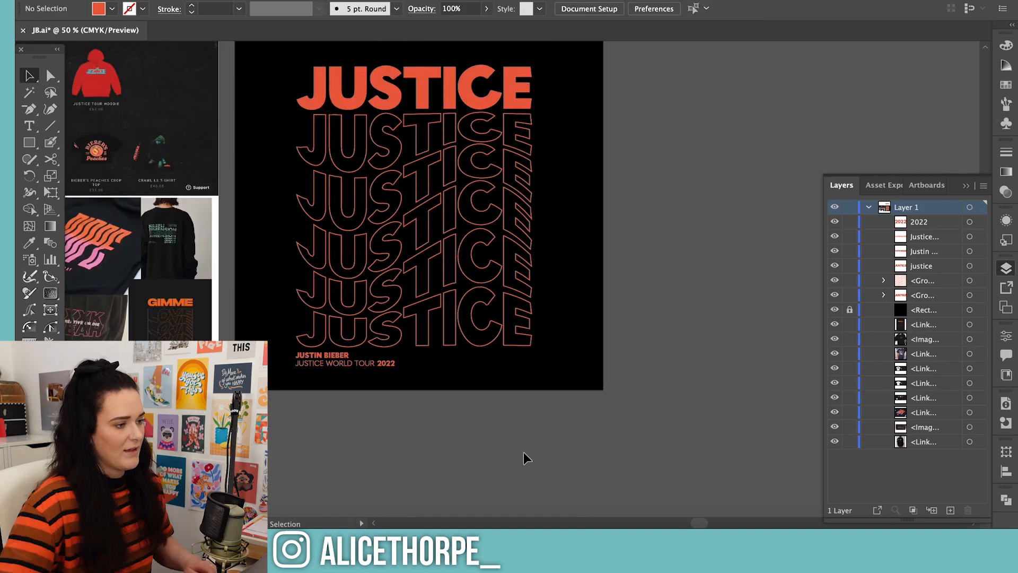
Select all the JUSTICE lettering and tour text, and open the Astute Graphics Stylism panel
{"action": "scroll", "coordinate": [530, 409], "scroll_direction": "up", "scroll_amount": 1}
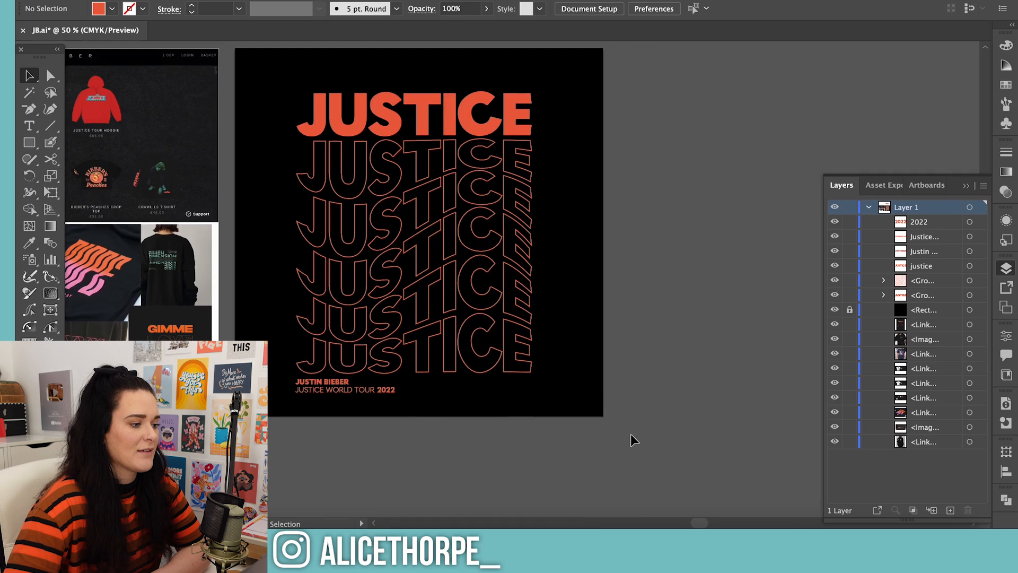
{"action": "left_click_drag", "start_coordinate": [228, 67], "coordinate": [609, 402]}
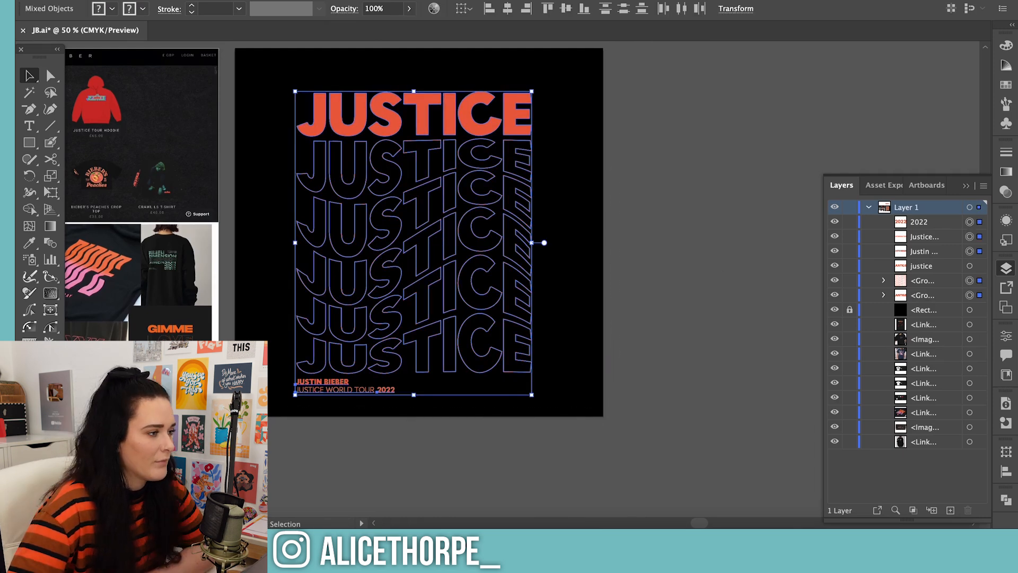
{"action": "left_click", "coordinate": [324, 0]}
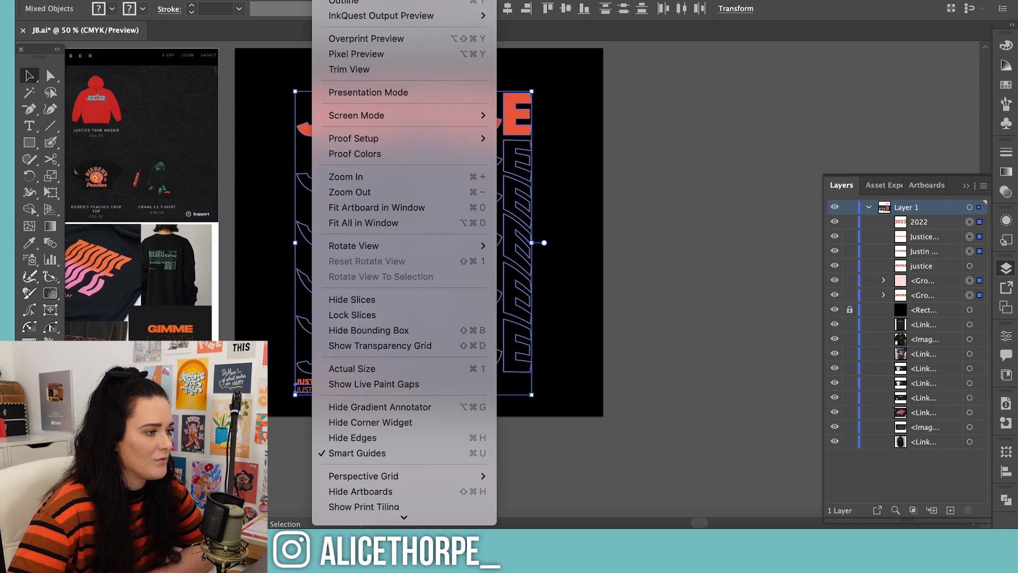
{"action": "mouse_move", "coordinate": [366, 0]}
{"action": "mouse_move", "coordinate": [439, 255]}
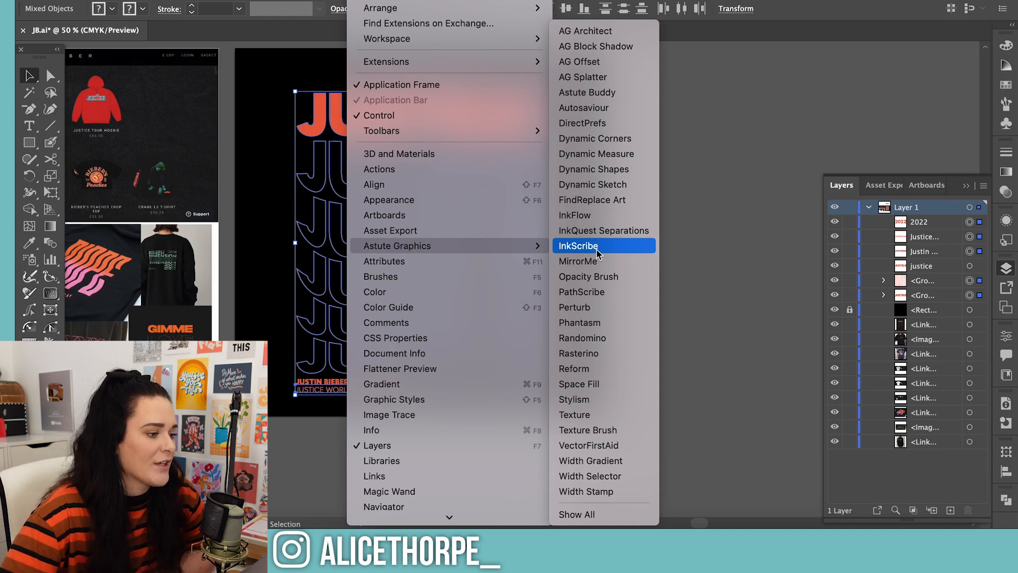
{"action": "left_click", "coordinate": [579, 399]}
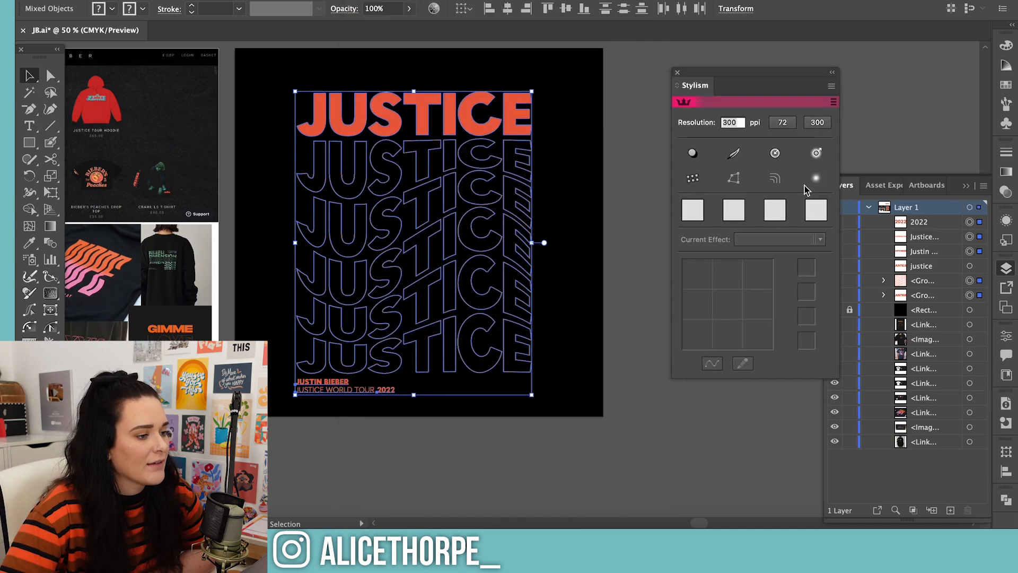
Open the Astute Graphics Phantasm panel and deselect the artwork
{"action": "mouse_move", "coordinate": [432, 223]}
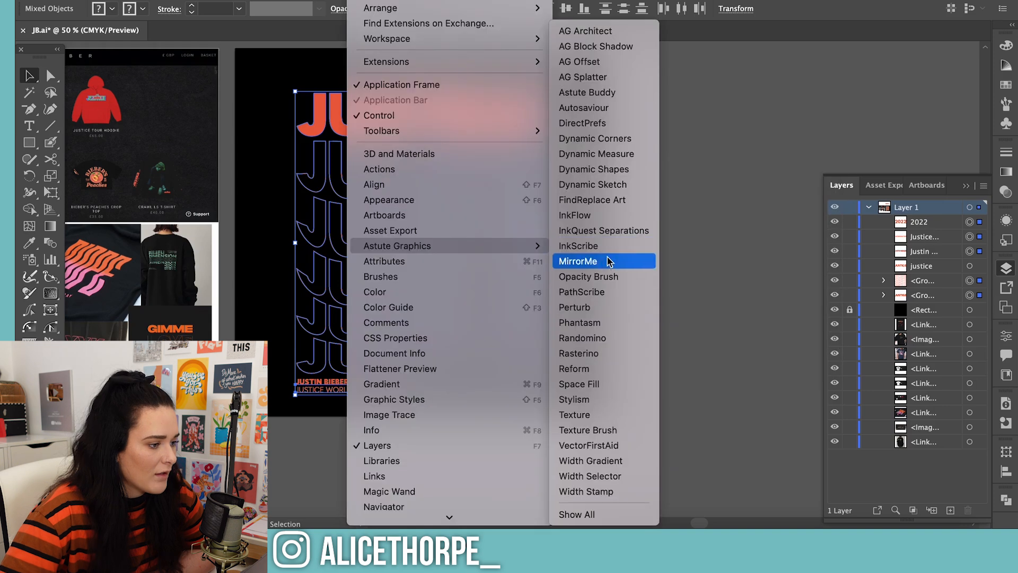
{"action": "left_click", "coordinate": [621, 322]}
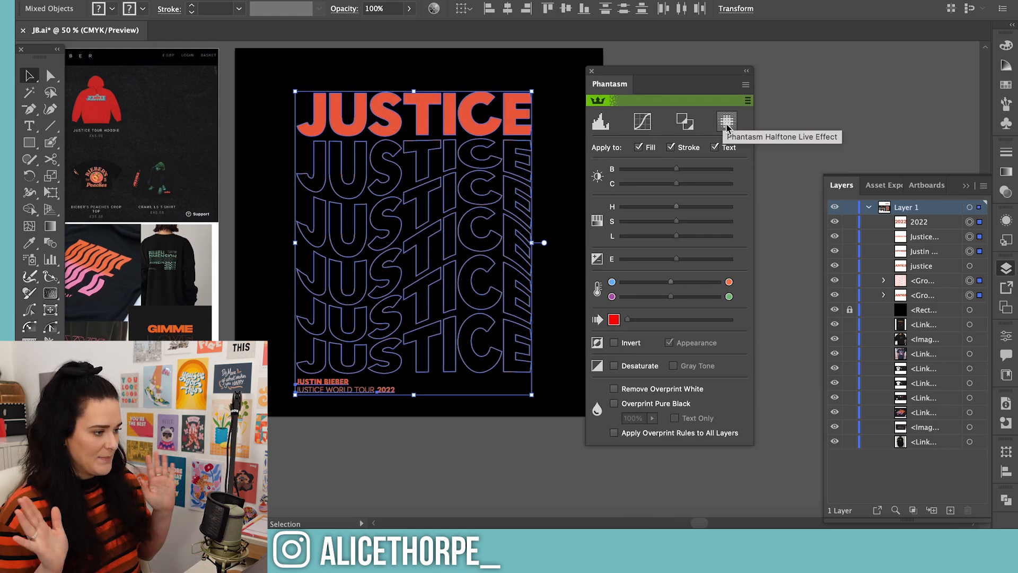
{"action": "left_click", "coordinate": [832, 90]}
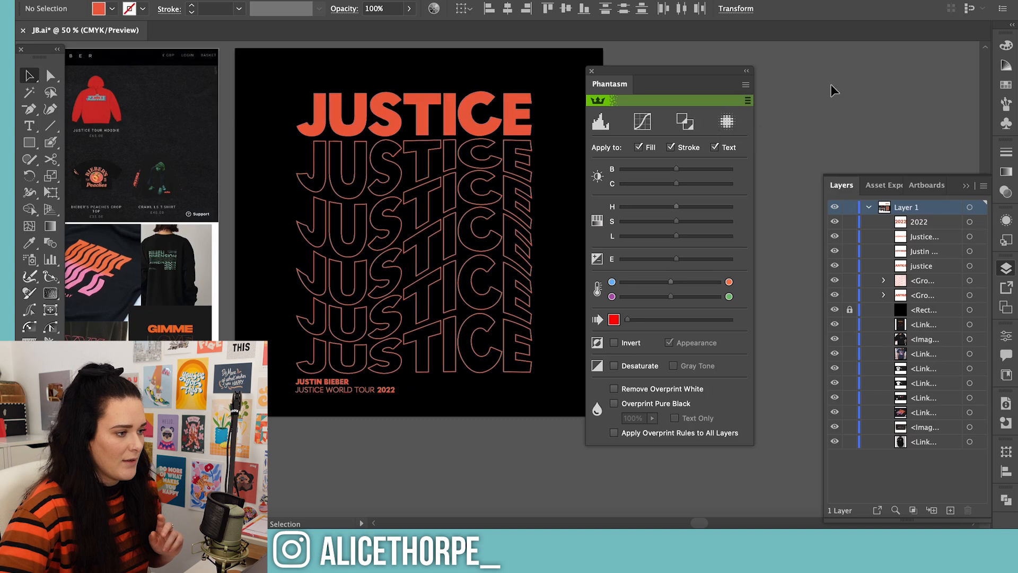
Select all the lettering and tour text and paste a copy directly in front
{"action": "left_click_drag", "start_coordinate": [281, 87], "coordinate": [546, 399]}
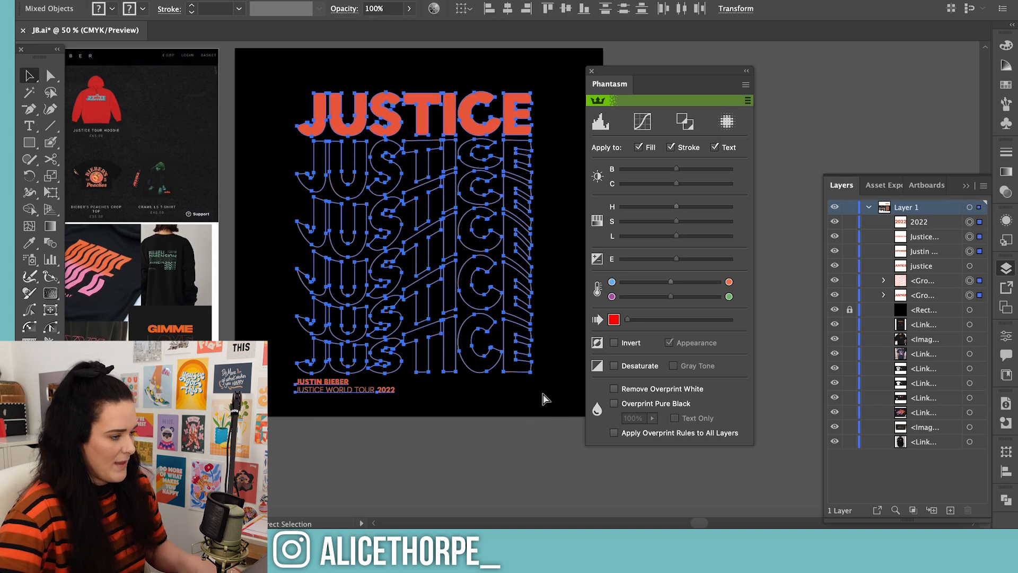
{"action": "key", "text": "ctrl+c"}
{"action": "key", "text": "ctrl+f"}
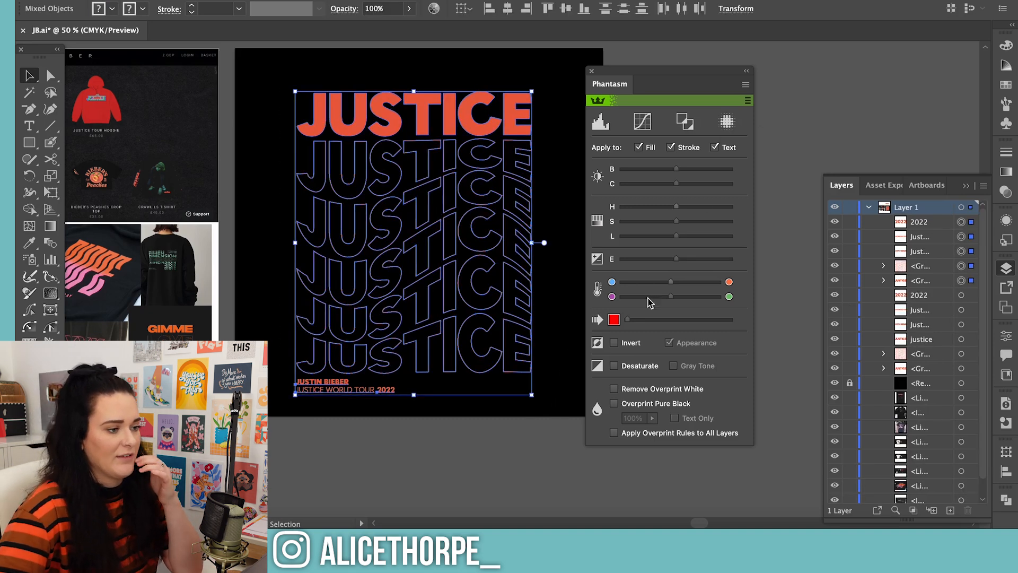
Apply a Phantasm halftone to the copied artwork from the Halftone1.eap preset, with its type set to Monochrome, and deselect it
{"action": "left_click", "coordinate": [727, 122]}
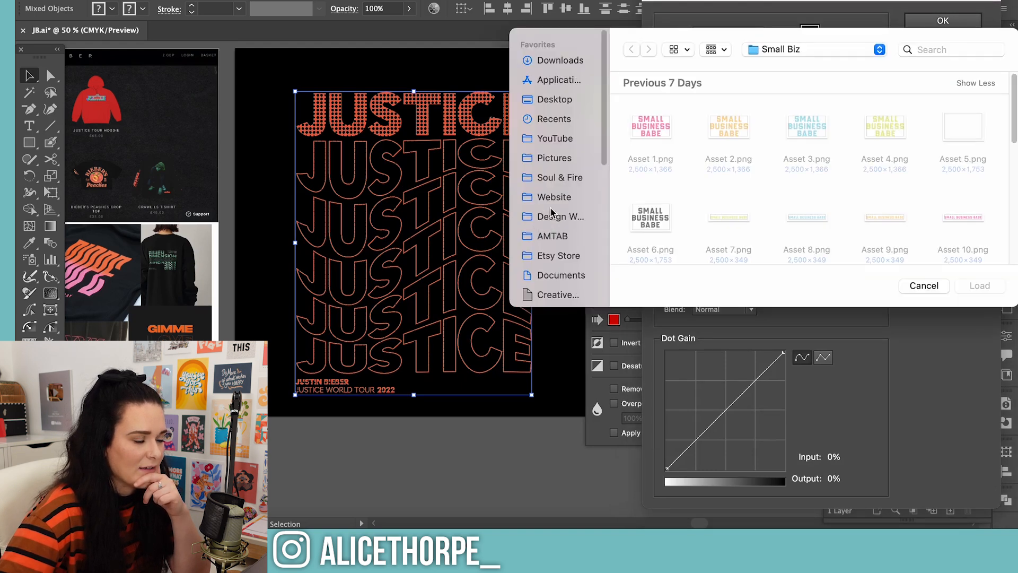
{"action": "left_click", "coordinate": [655, 124]}
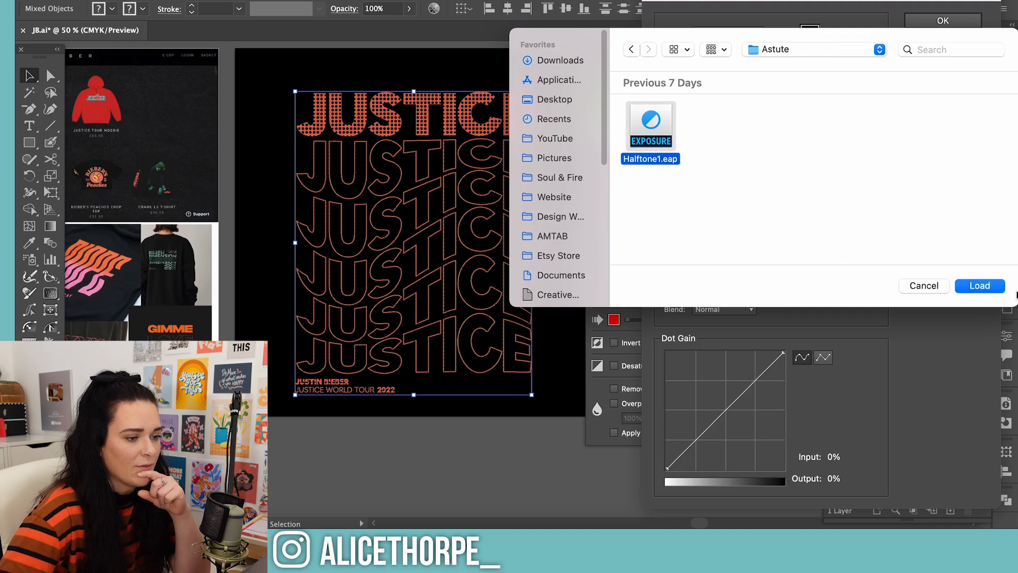
{"action": "left_click", "coordinate": [987, 287]}
{"action": "left_click", "coordinate": [575, 181]}
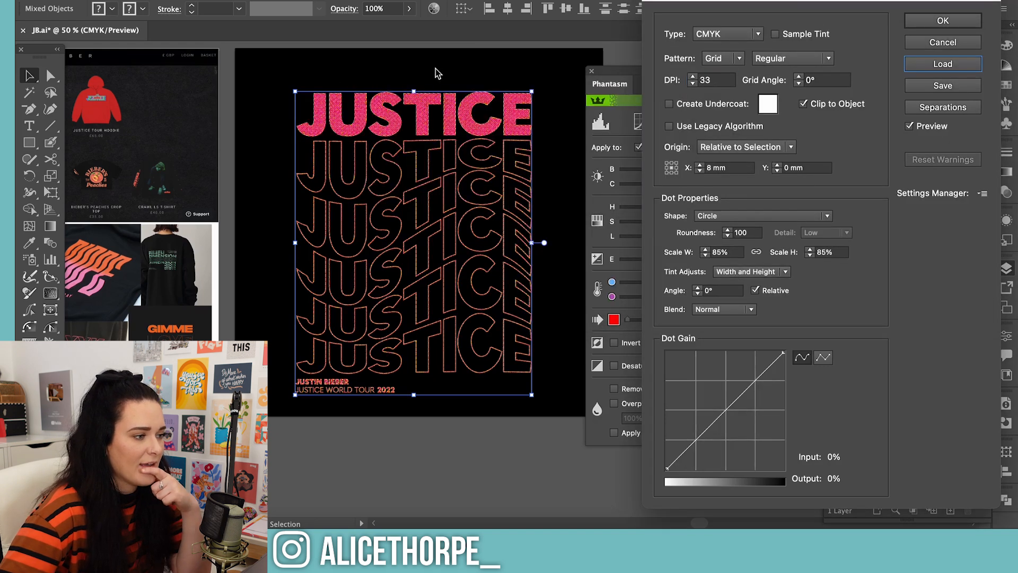
{"action": "left_click", "coordinate": [743, 34]}
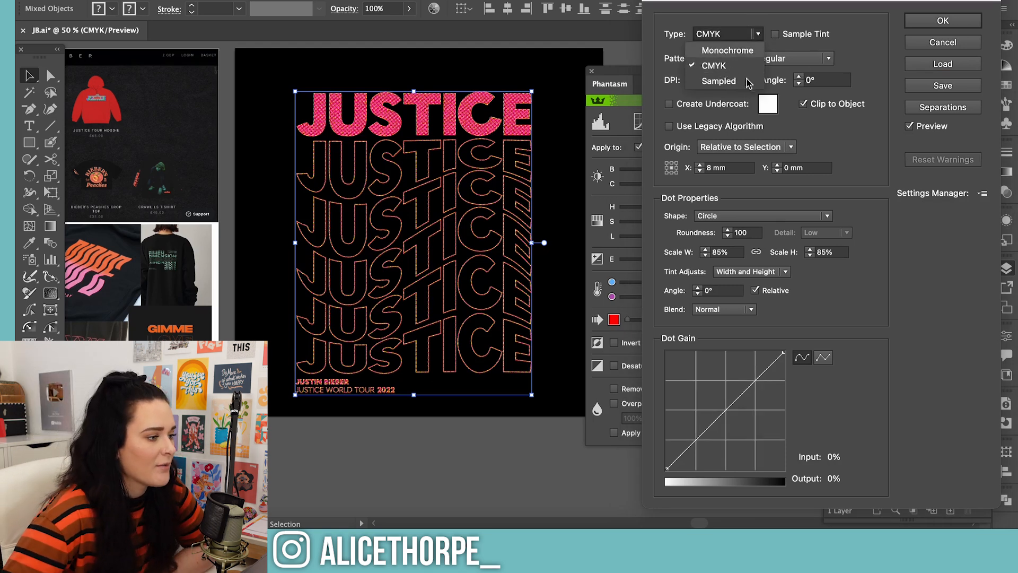
{"action": "left_click", "coordinate": [724, 53]}
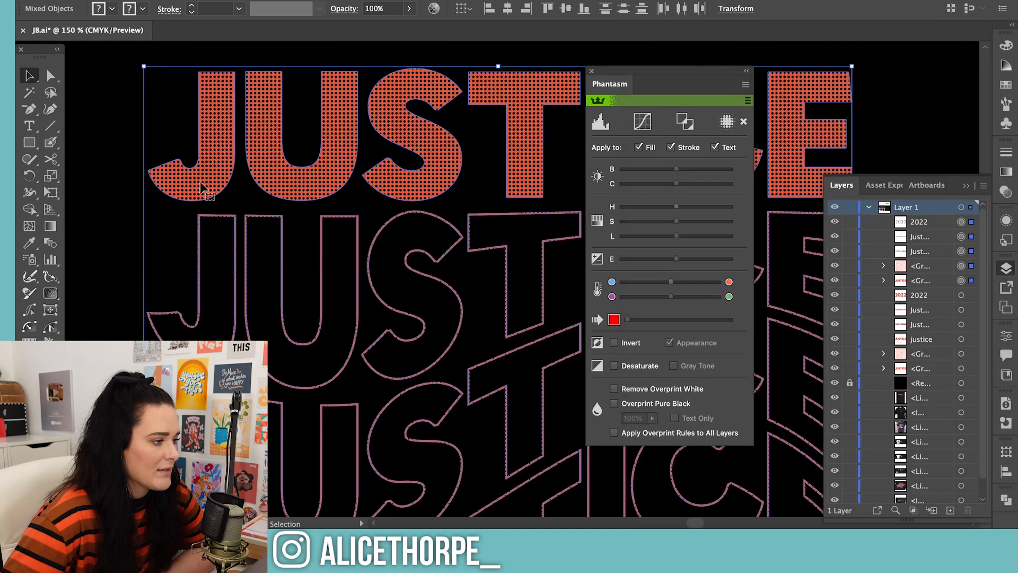
{"action": "left_click", "coordinate": [122, 177]}
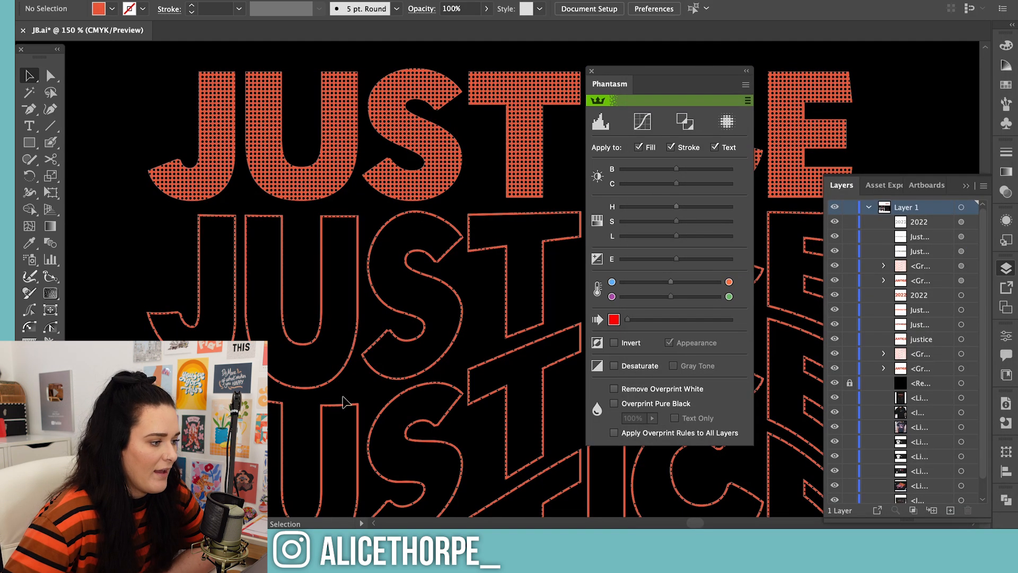
Try raising the stroke weight of the halftoned outline rows to 12 pt, and undo the weight changes
{"action": "left_click", "coordinate": [360, 271]}
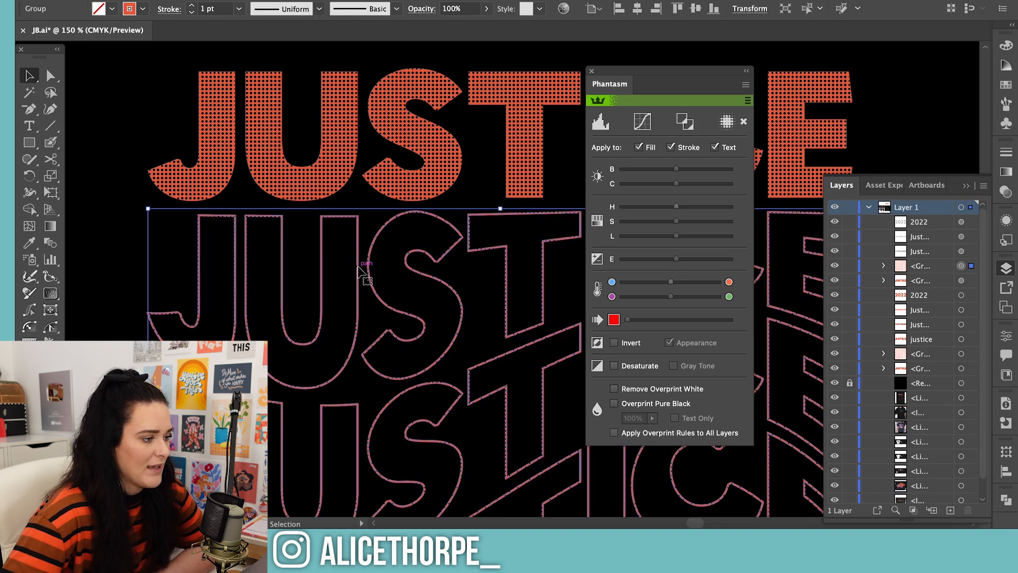
{"action": "left_click", "coordinate": [1007, 152]}
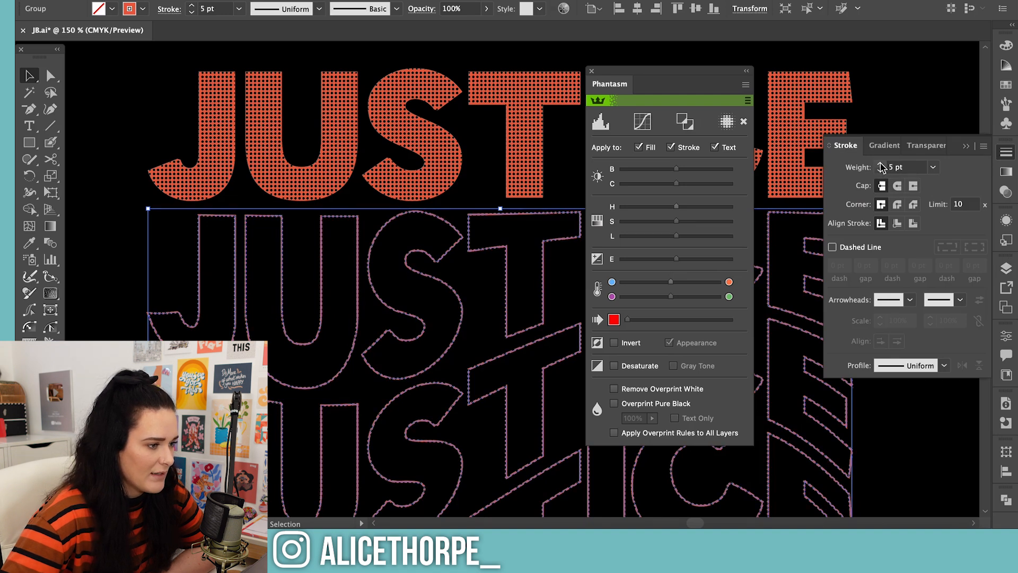
{"action": "left_click", "coordinate": [880, 164]}
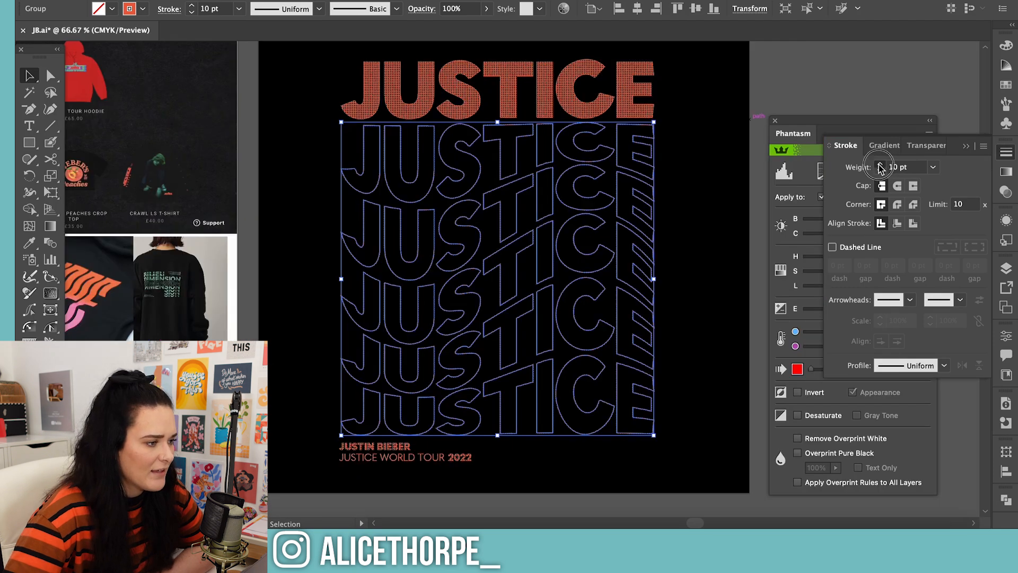
{"action": "left_click", "coordinate": [880, 163]}
{"action": "left_click", "coordinate": [880, 164]}
{"action": "key", "text": "a"}
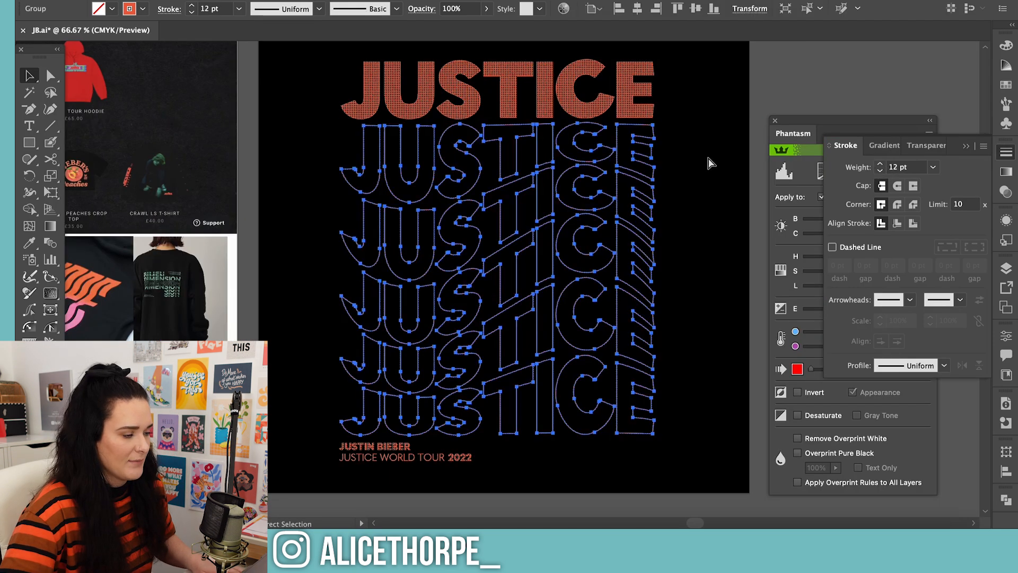
{"action": "key", "text": "super+z"}
{"action": "key", "text": "super+z"}
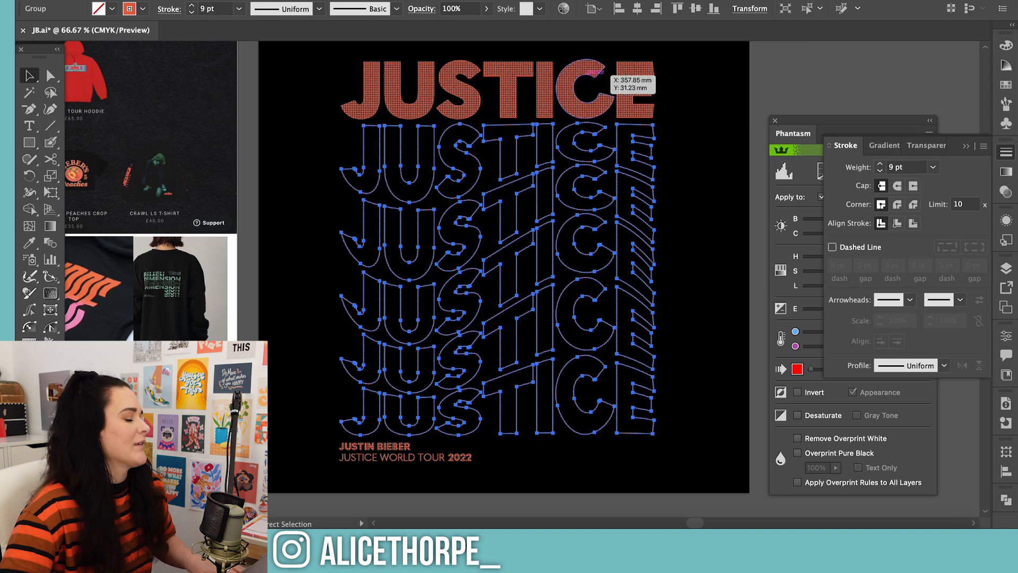
Select only the solid JUSTICE lettering above the outlined rows and paste a copy directly in front of it
{"action": "left_click_drag", "start_coordinate": [318, 64], "coordinate": [683, 100]}
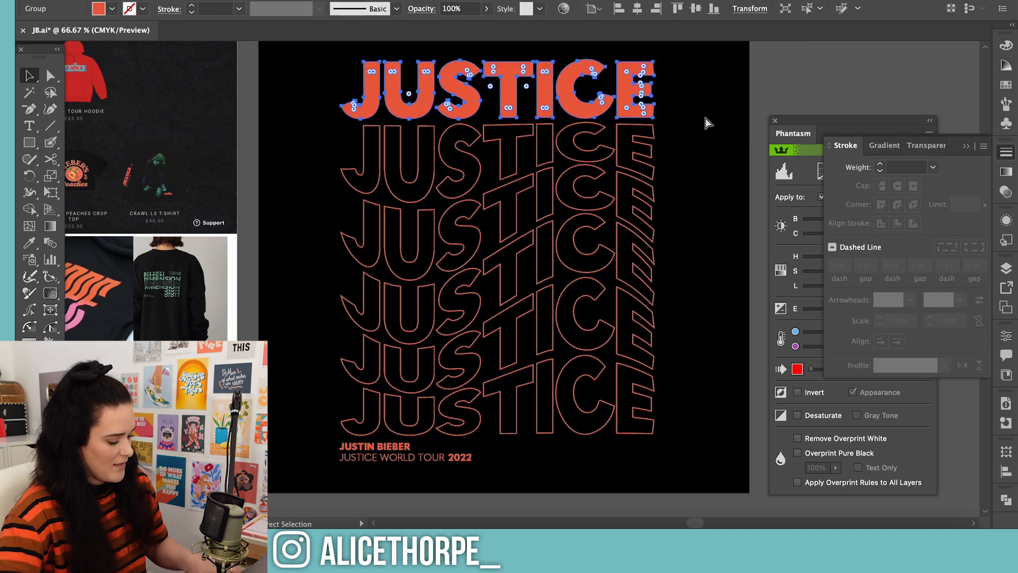
{"action": "key", "text": "super+c"}
{"action": "key", "text": "super+v"}
{"action": "key", "text": "super+z"}
{"action": "key", "text": "super+f"}
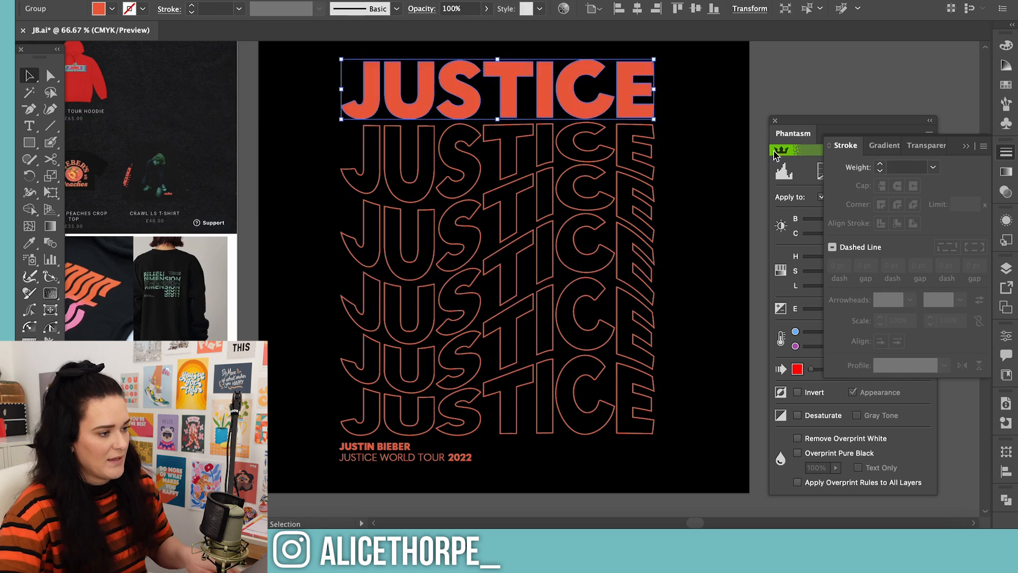
Apply a Phantasm halftone to the JUSTICE copy at 31 DPI, clipped to the object, with Symbol: Illuminated Orange as the dot shape
{"action": "left_click", "coordinate": [776, 154]}
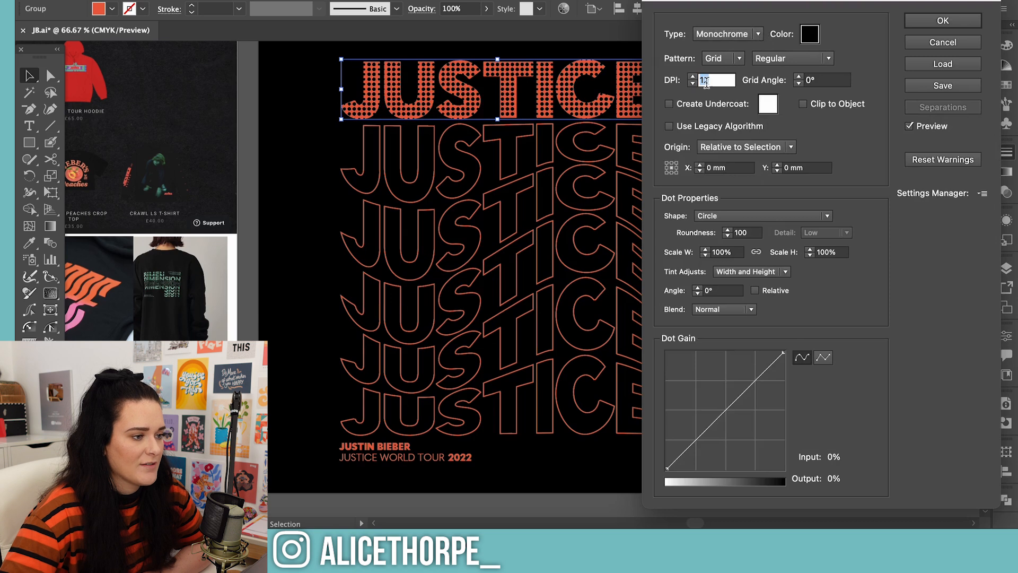
{"action": "type", "text": "31"}
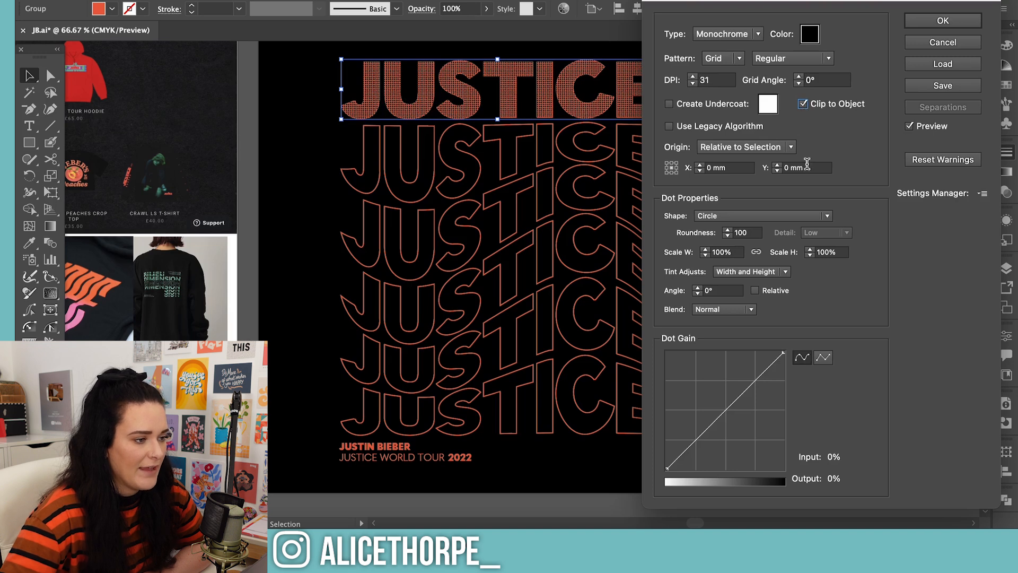
{"action": "left_click", "coordinate": [828, 217]}
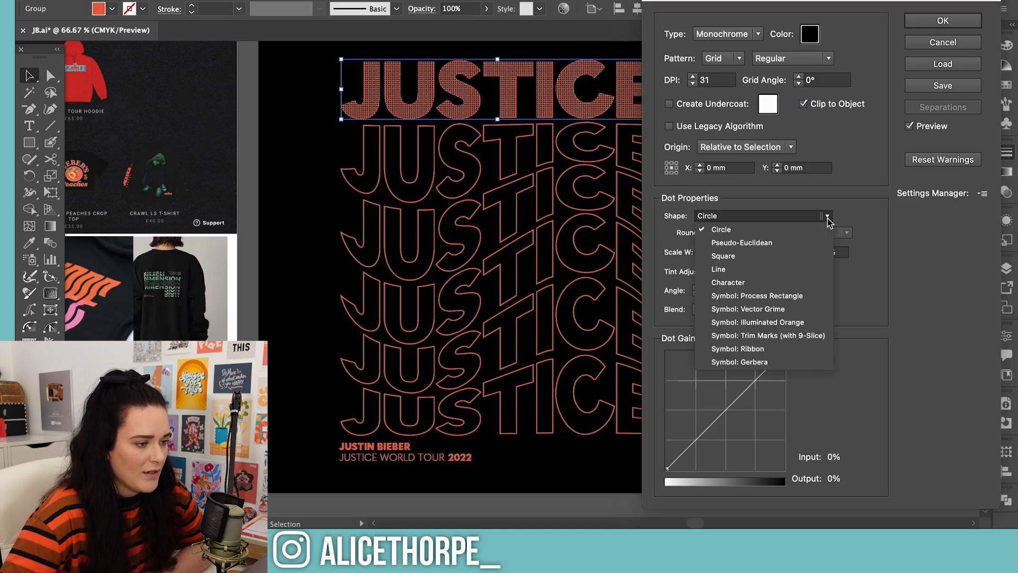
{"action": "left_click", "coordinate": [780, 322]}
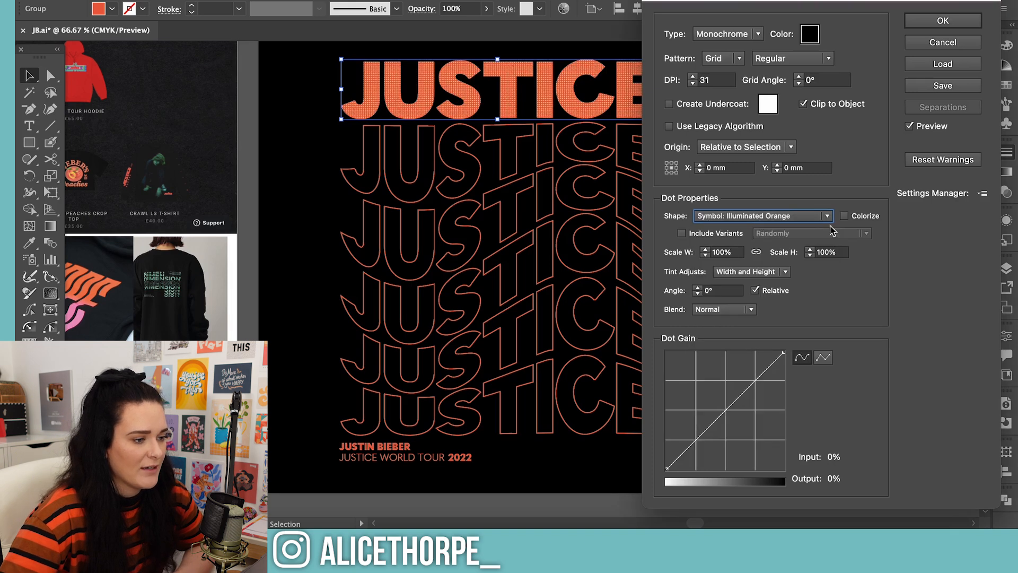
{"action": "left_click", "coordinate": [844, 216]}
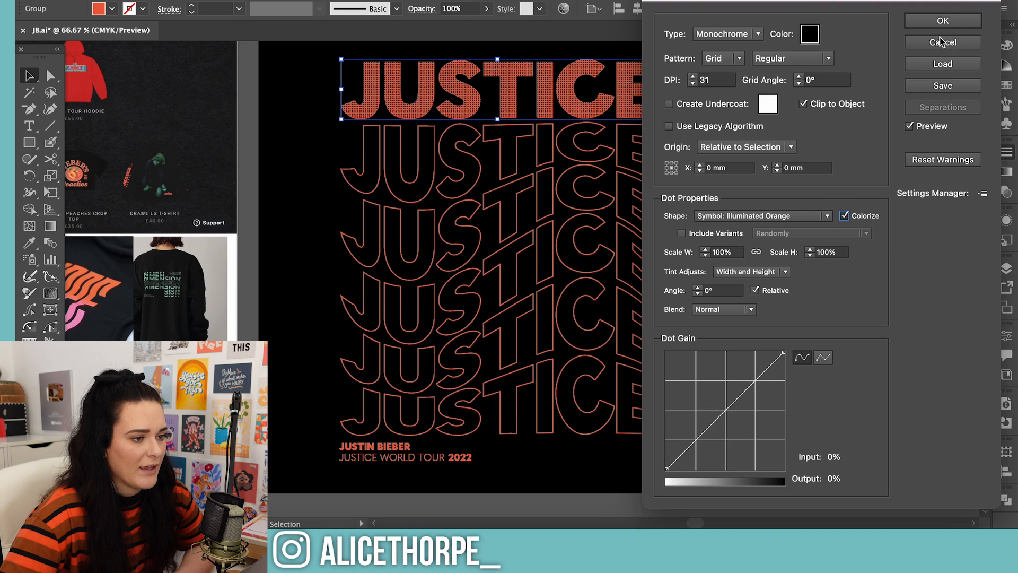
{"action": "left_click", "coordinate": [943, 20]}
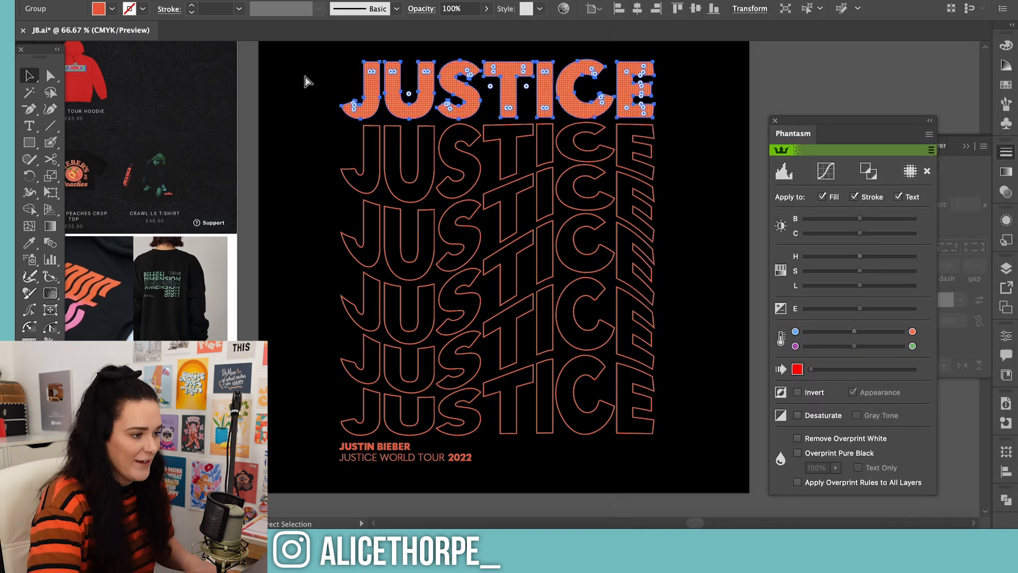
Inspect the halftone up close, reopen its settings and set the dot shape to Circle
{"action": "key", "text": "ctrl+equal"}
{"action": "key", "text": "ctrl+equal"}
{"action": "key", "text": "ctrl+equal"}
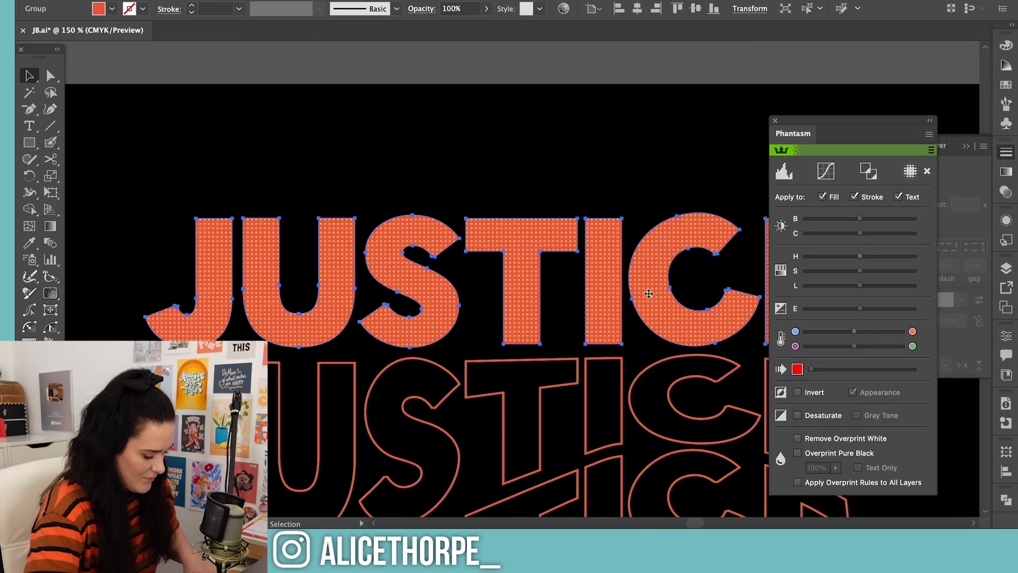
{"action": "key", "text": "ctrl+equal"}
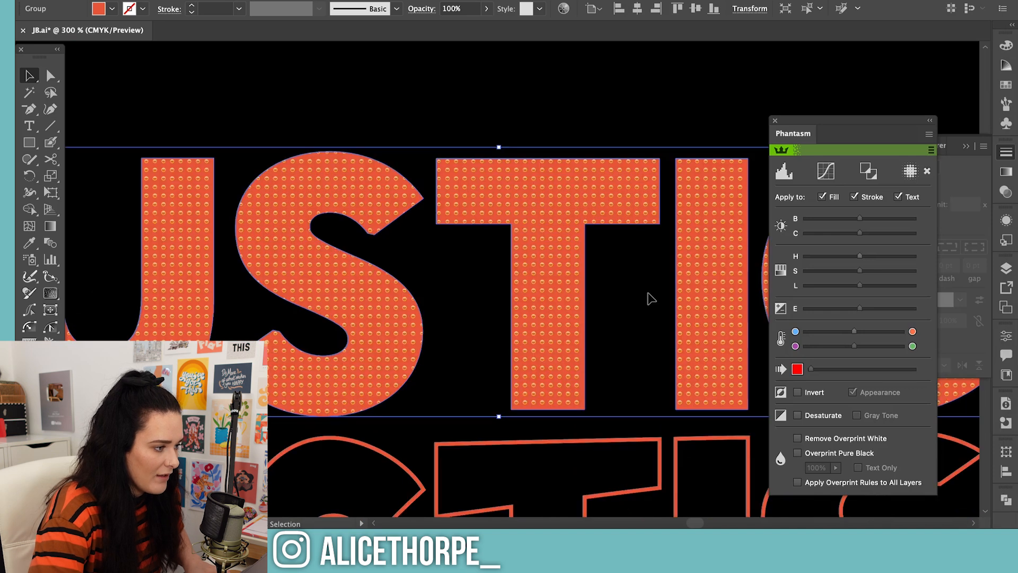
{"action": "key", "text": "ctrl+minus"}
{"action": "left_click", "coordinate": [910, 171]}
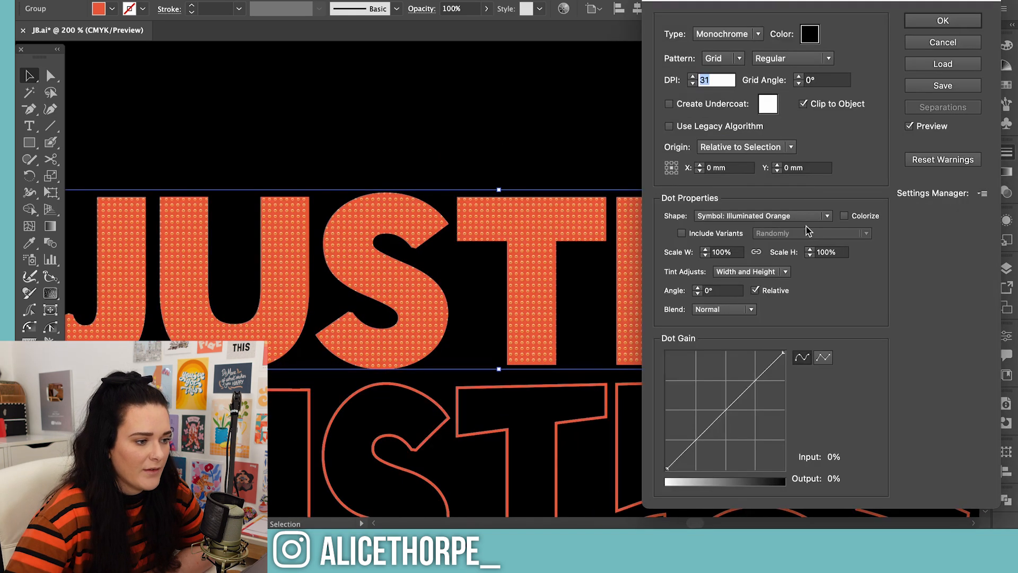
{"action": "left_click", "coordinate": [827, 217]}
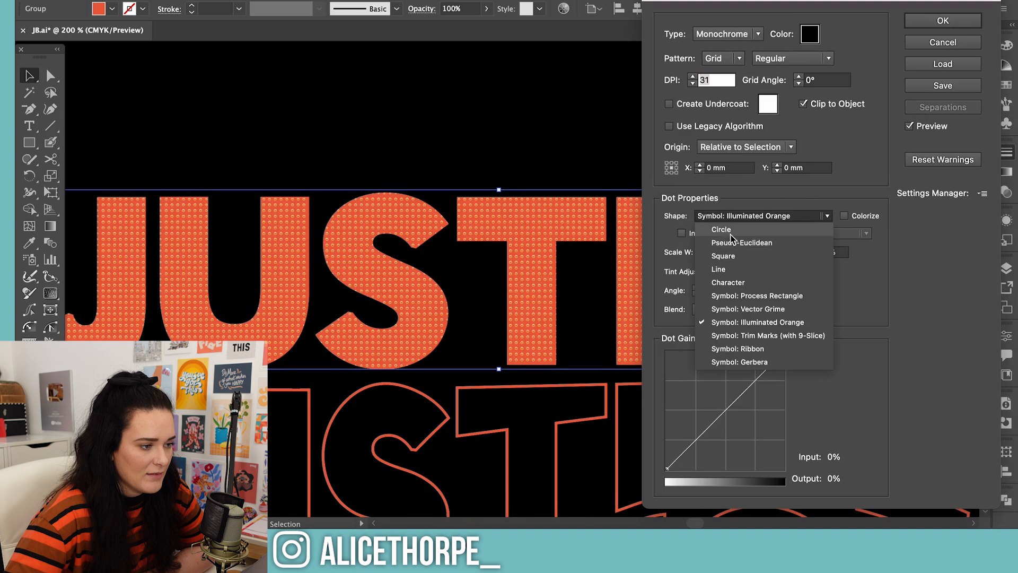
{"action": "left_click", "coordinate": [743, 225]}
Set the halftone's dot blend mode to Overprint
{"action": "left_click", "coordinate": [802, 59]}
{"action": "left_click", "coordinate": [530, 316]}
{"action": "left_click", "coordinate": [743, 333]}
{"action": "left_click", "coordinate": [708, 378]}
Bend the halftone's dot gain curve into an S shape, with its upper point at input 69 and output 77
{"action": "mouse_move", "coordinate": [761, 400]}
{"action": "left_mouse_down"}
{"action": "mouse_move", "coordinate": [749, 388]}
{"action": "mouse_move", "coordinate": [761, 393]}
{"action": "left_mouse_up"}
{"action": "left_click_drag", "start_coordinate": [682, 460], "coordinate": [695, 470]}
{"action": "left_click_drag", "start_coordinate": [761, 393], "coordinate": [740, 403]}
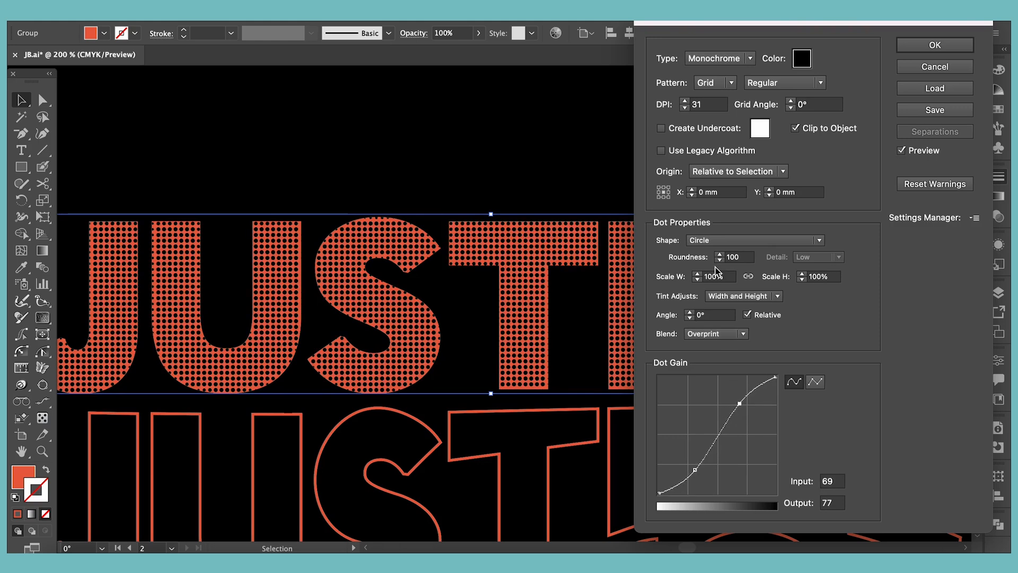
Change the halftone pattern from a grid to FM with the Floyd-Steinberg method
{"action": "left_click", "coordinate": [732, 84]}
{"action": "left_click", "coordinate": [728, 107]}
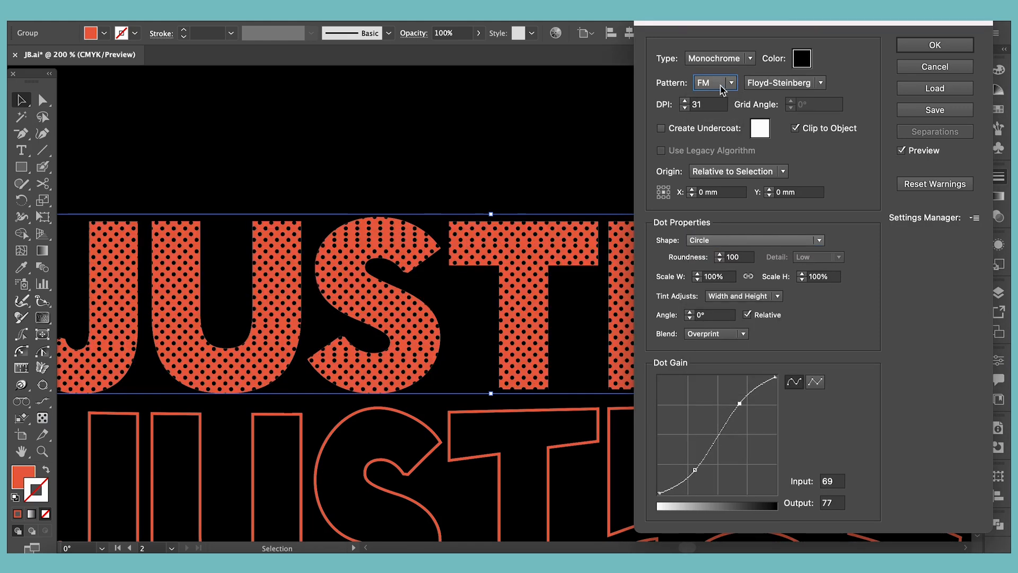
Change the halftone pattern to Radial with 5 Spoke at 39 DPI and apply it to the solid JUSTICE lettering
{"action": "left_click", "coordinate": [722, 86]}
{"action": "left_click", "coordinate": [721, 96]}
{"action": "left_click", "coordinate": [685, 101]}
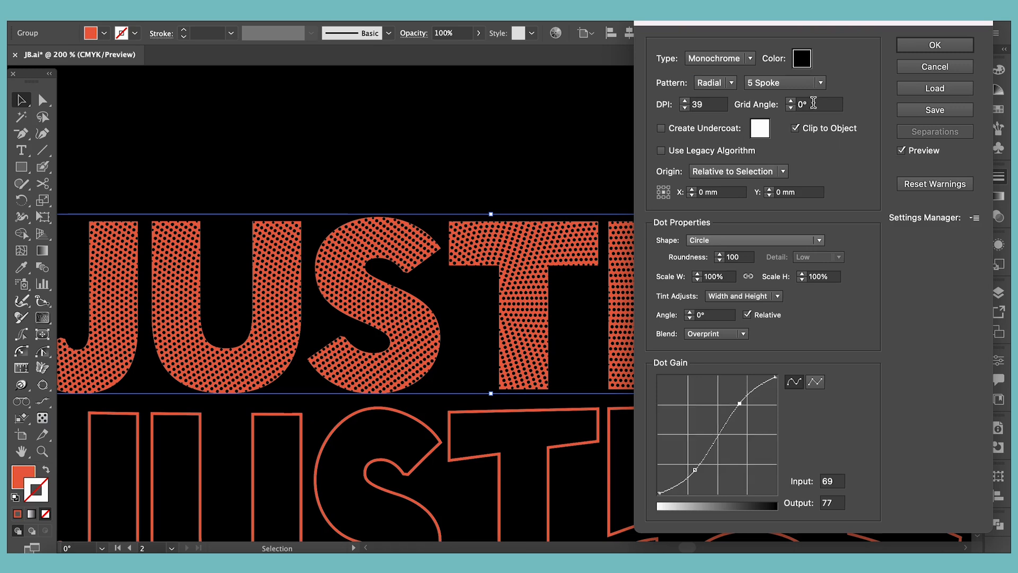
{"action": "left_click", "coordinate": [935, 45]}
{"action": "left_click", "coordinate": [999, 177]}
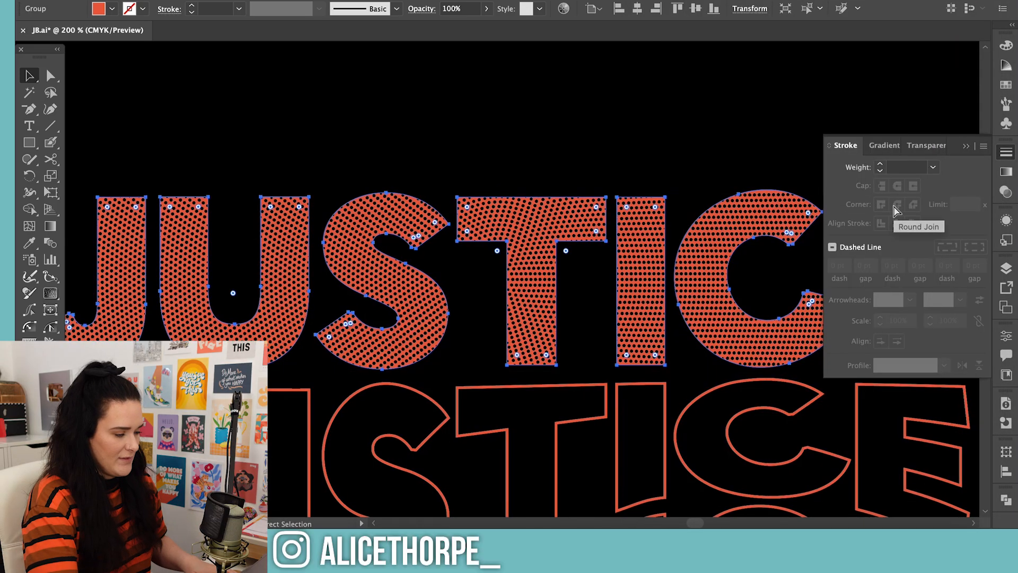
Examine the complete JUSTICE design from the halftone lettering down to the tour text, first close up and beside the reference artboard
{"action": "key", "text": "ctrl+minus"}
{"action": "key", "text": "ctrl+minus"}
{"action": "key", "text": "ctrl+minus"}
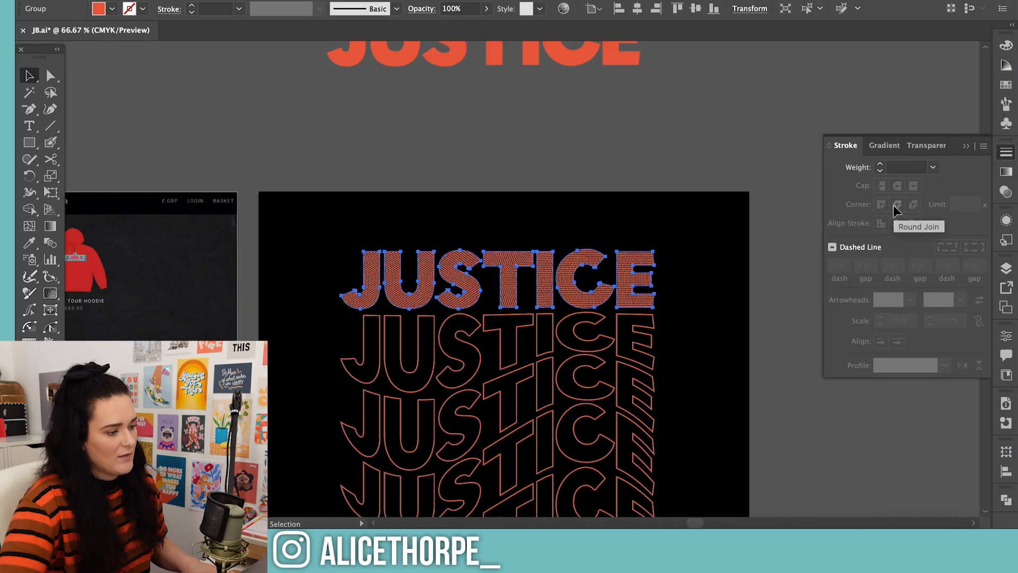
{"action": "left_click", "coordinate": [811, 452]}
{"action": "scroll", "coordinate": [817, 438], "scroll_direction": "down", "scroll_amount": 3}
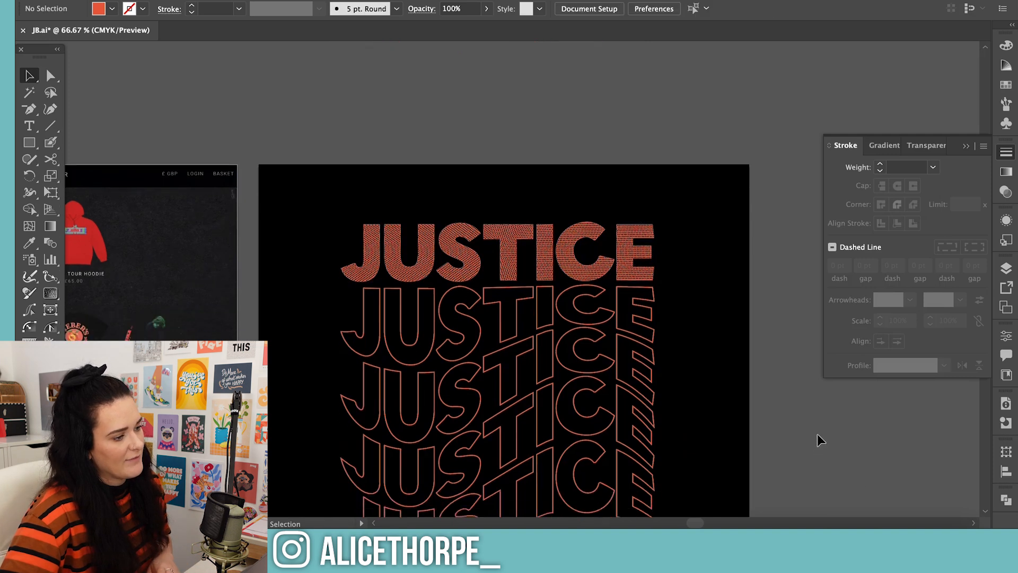
{"action": "scroll", "coordinate": [817, 433], "scroll_direction": "down", "scroll_amount": 1}
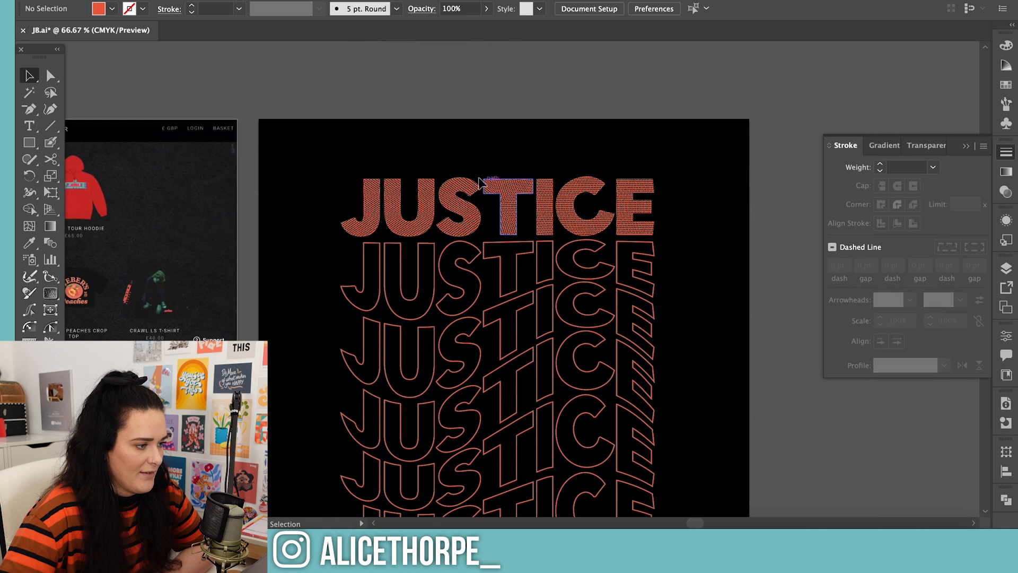
{"action": "scroll", "coordinate": [756, 293], "scroll_direction": "down", "scroll_amount": 4}
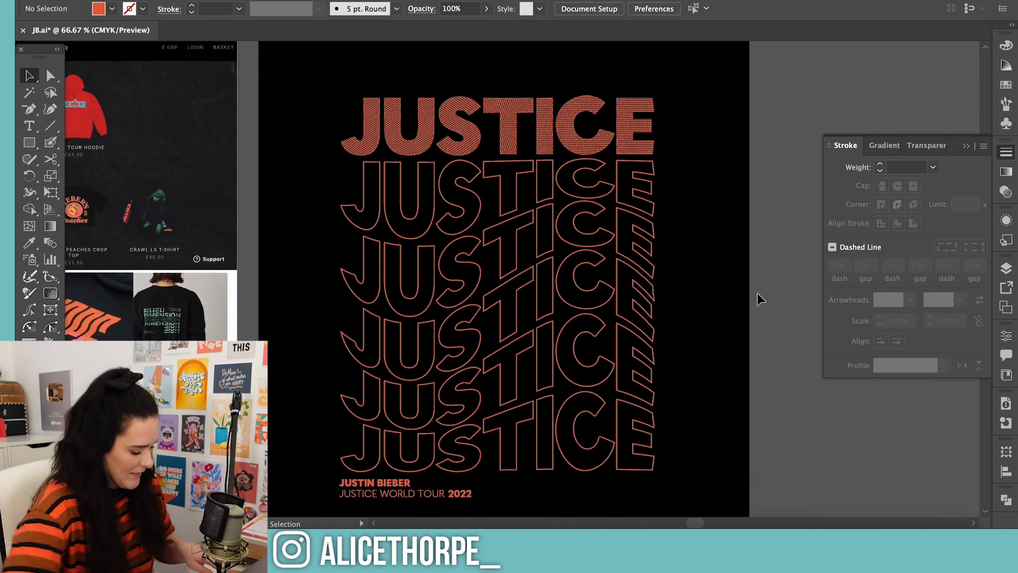
{"action": "key", "text": "super+minus"}
{"action": "key", "text": "super+minus"}
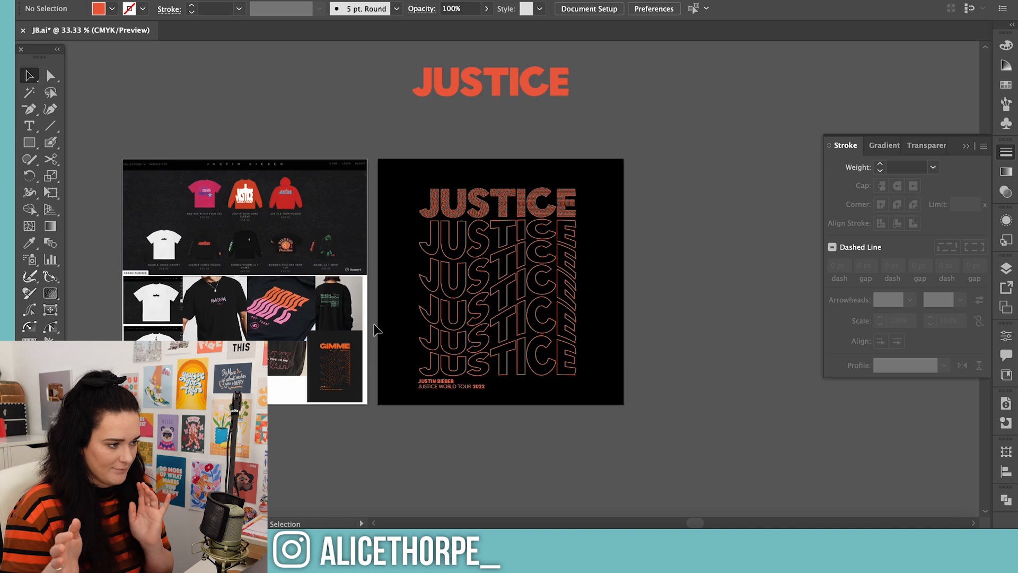
Examine the tour tees, long sleeves and hoodies in the merch store screenshot on the reference artboard
{"action": "left_click", "coordinate": [154, 192]}
{"action": "key", "text": "ctrl+equal"}
{"action": "key", "text": "ctrl+equal"}
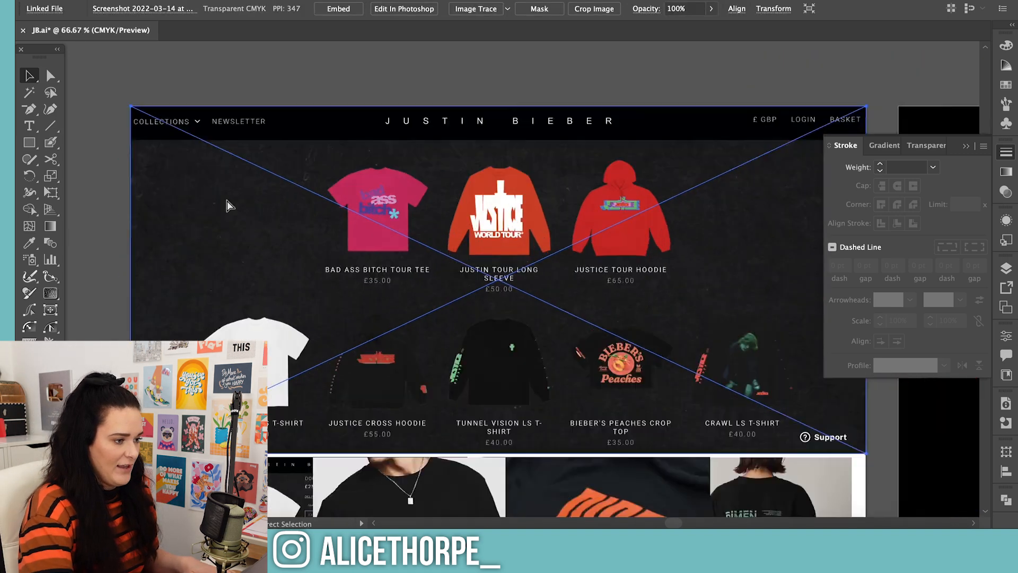
{"action": "key", "text": "ctrl+equal"}
{"action": "key", "text": "ctrl+equal"}
{"action": "key", "text": "ctrl+equal"}
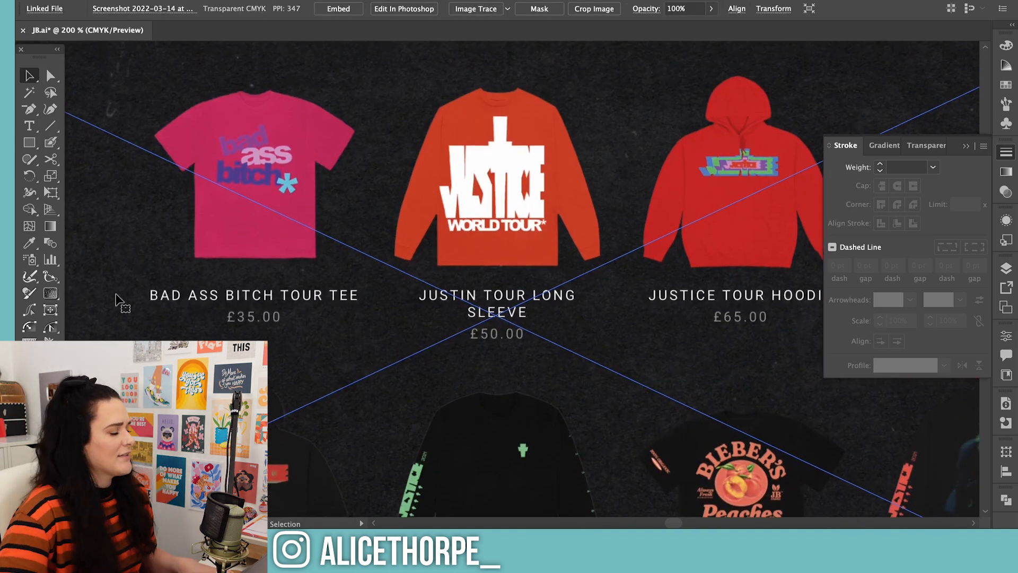
{"action": "key", "text": "ctrl+minus"}
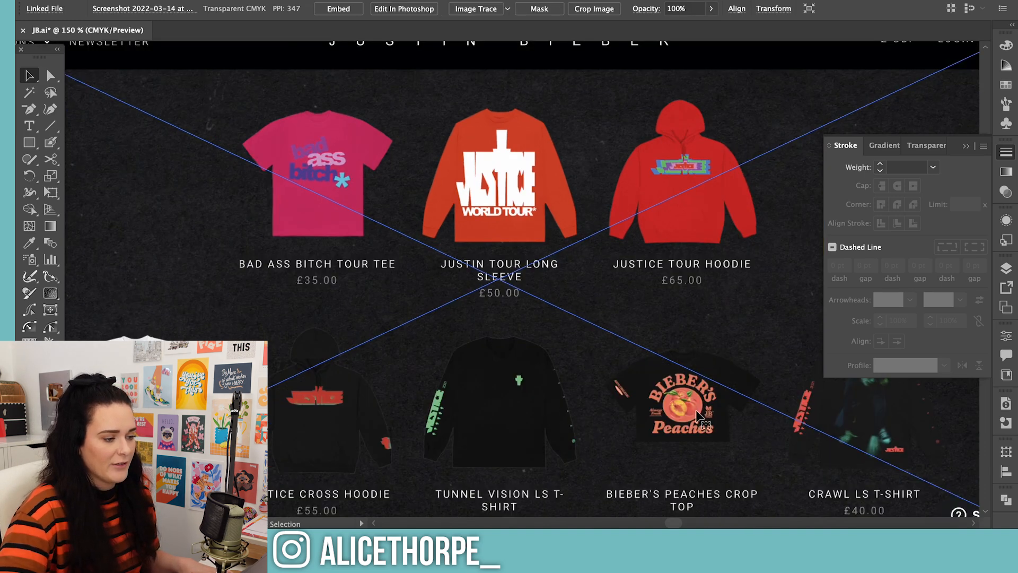
{"action": "scroll", "coordinate": [699, 416], "scroll_direction": "down", "scroll_amount": 1}
{"action": "scroll", "coordinate": [281, 297], "scroll_direction": "up", "scroll_amount": 5}
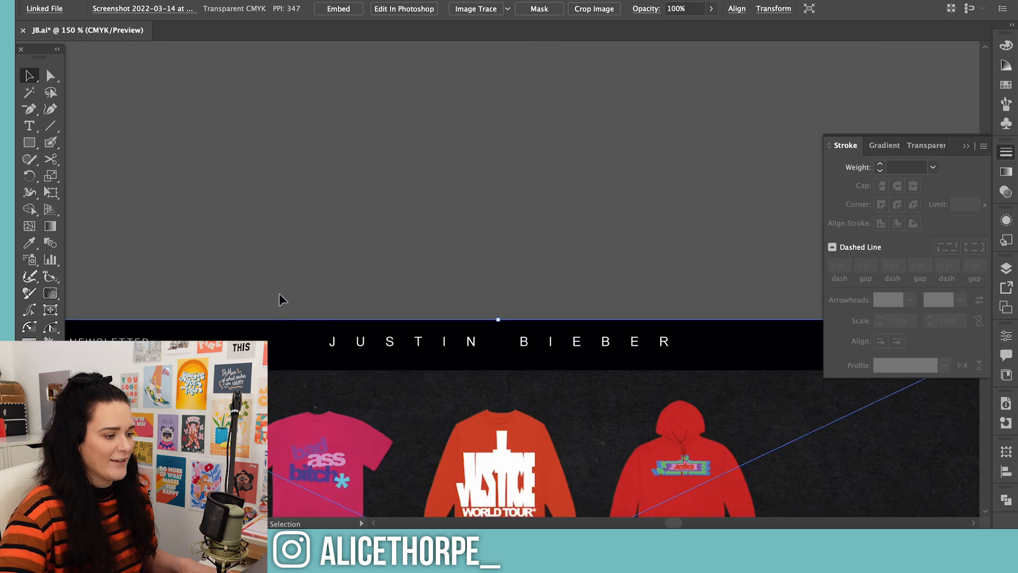
{"action": "scroll", "coordinate": [280, 295], "scroll_direction": "down", "scroll_amount": 4}
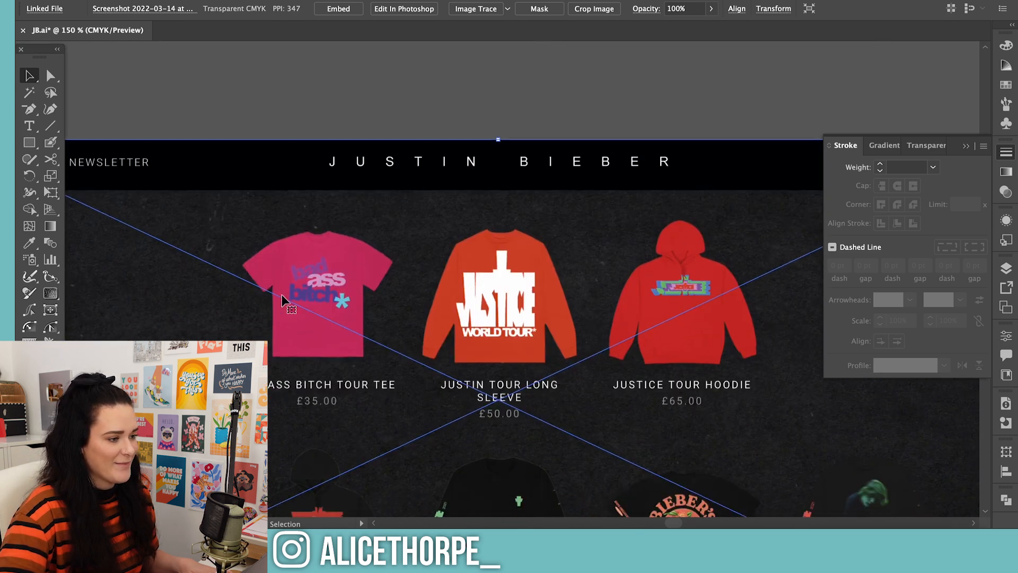
{"action": "left_click", "coordinate": [1002, 155]}
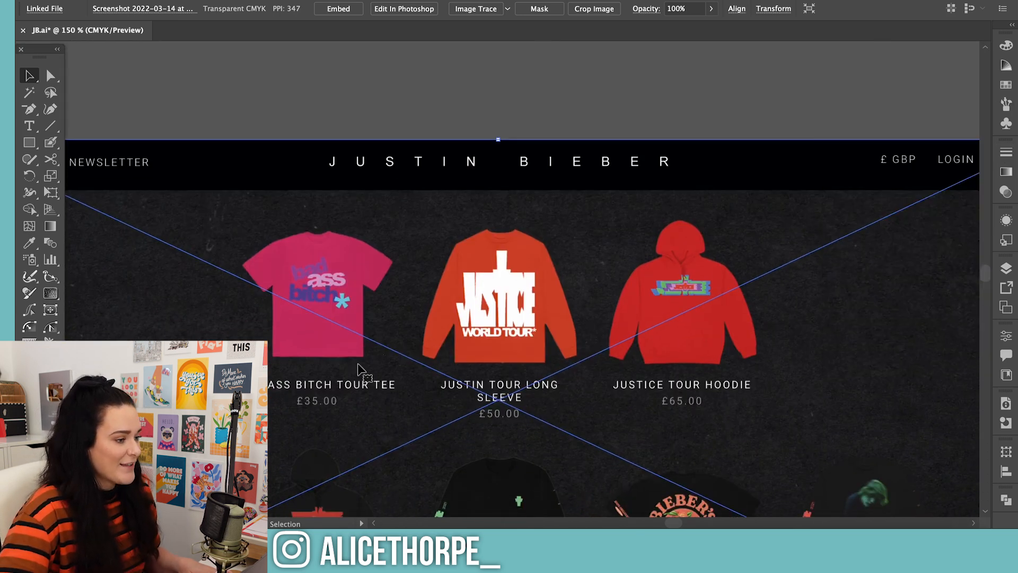
{"action": "key", "text": "ctrl+minus"}
{"action": "key", "text": "ctrl+minus"}
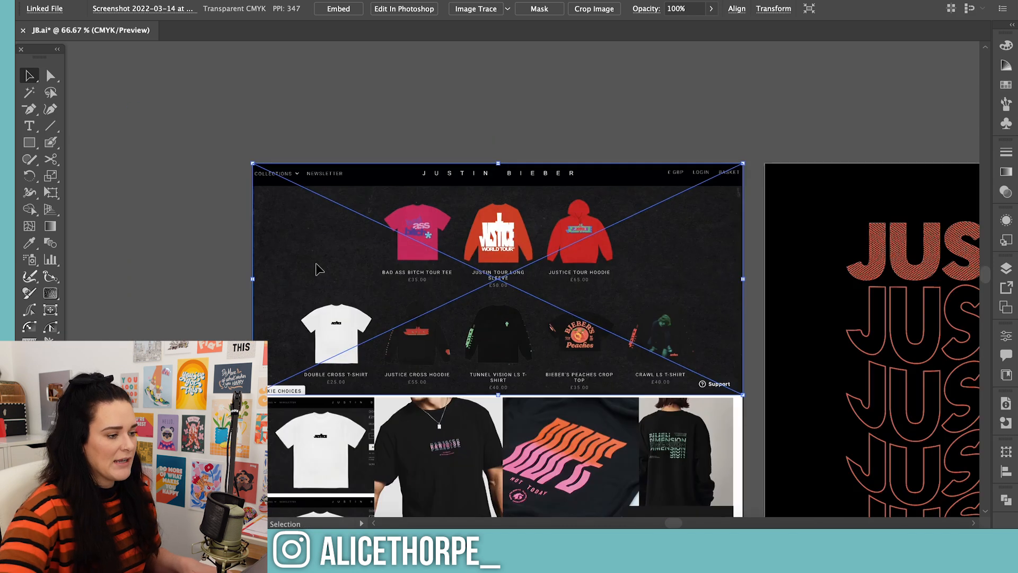
{"action": "scroll", "coordinate": [371, 393], "scroll_direction": "down", "scroll_amount": 2}
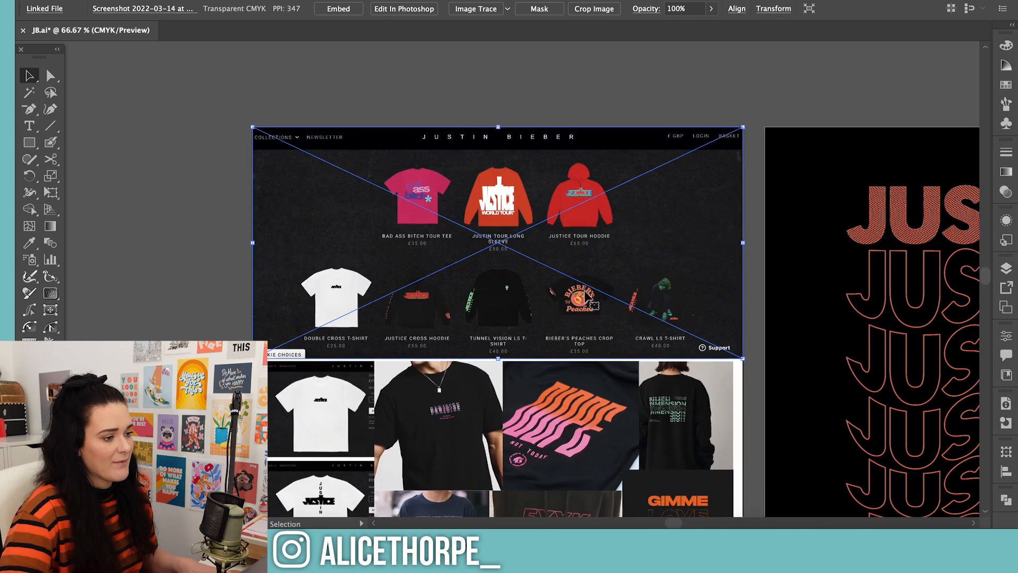
Create a blank 210 × 210 mm artboard beside the JUSTICE design by copying that design's artboard
{"action": "left_click_drag", "start_coordinate": [679, 523], "coordinate": [693, 522]}
{"action": "key", "text": "ctrl+minus"}
{"action": "key", "text": "ctrl+minus"}
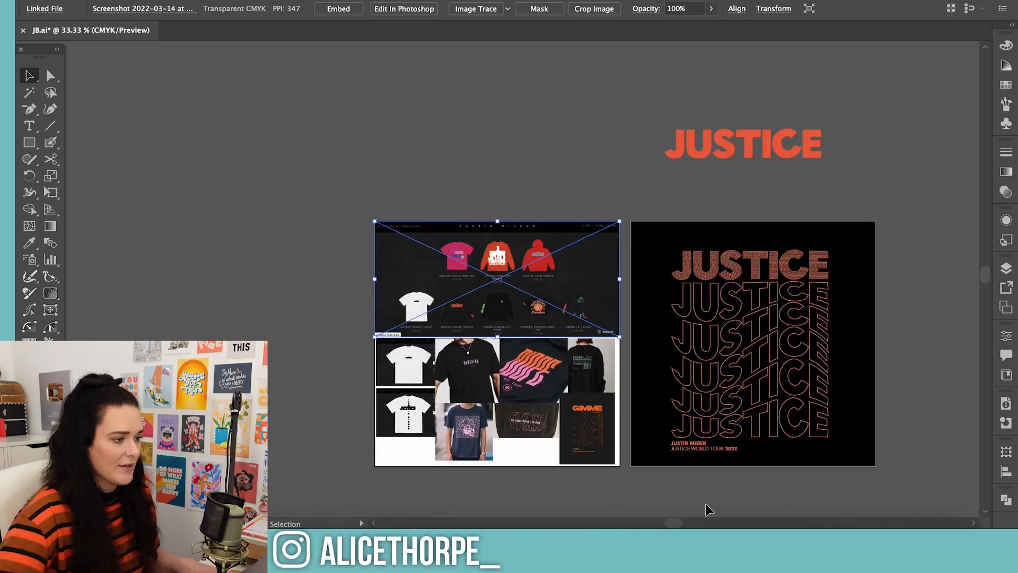
{"action": "scroll", "coordinate": [796, 509], "scroll_direction": "down", "scroll_amount": 1}
{"action": "left_click_drag", "start_coordinate": [680, 523], "coordinate": [699, 523]}
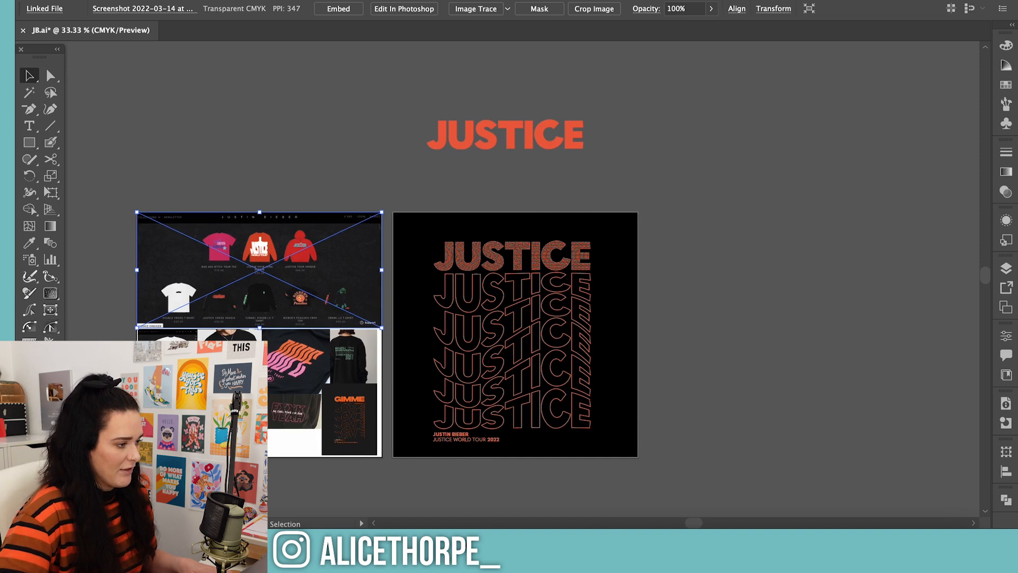
{"action": "key", "text": "shift+o"}
{"action": "left_click", "coordinate": [446, 322]}
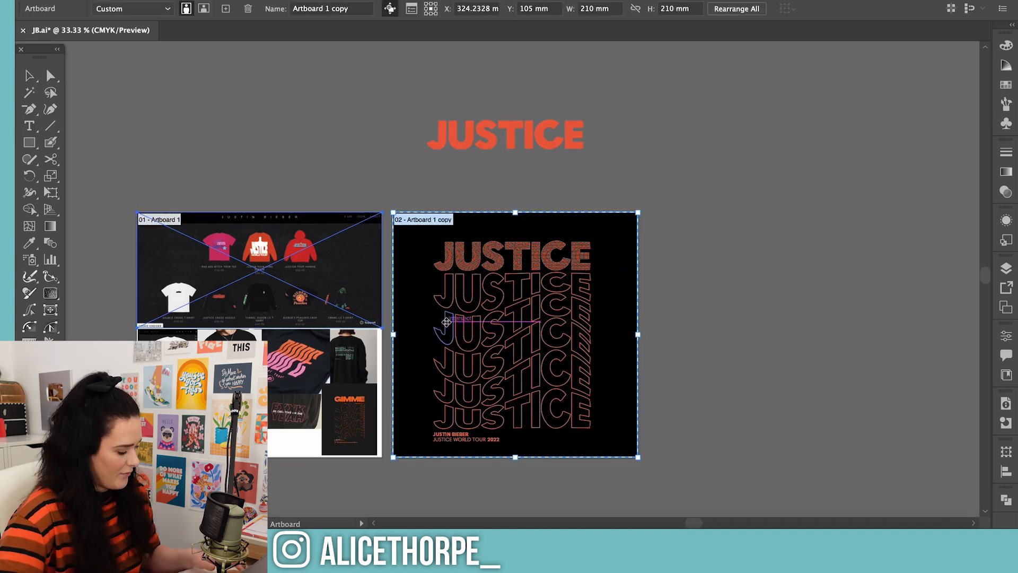
{"action": "left_click_drag", "start_coordinate": [442, 322], "coordinate": [693, 319]}
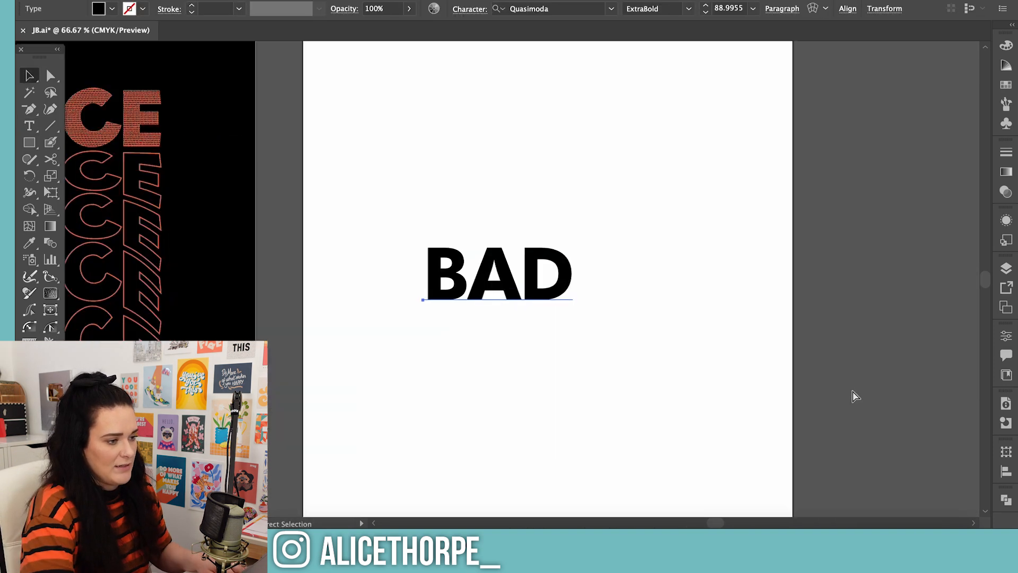
Add BAD, ASS and BITCH as separate black Quasimoda ExtraBold text lines on the blank artboard, enlarged to about 89 pt
{"action": "key", "text": "Escape"}
{"action": "key", "text": "ctrl+minus"}
{"action": "left_click", "coordinate": [856, 383]}
{"action": "left_click_drag", "start_coordinate": [487, 302], "coordinate": [542, 203]}
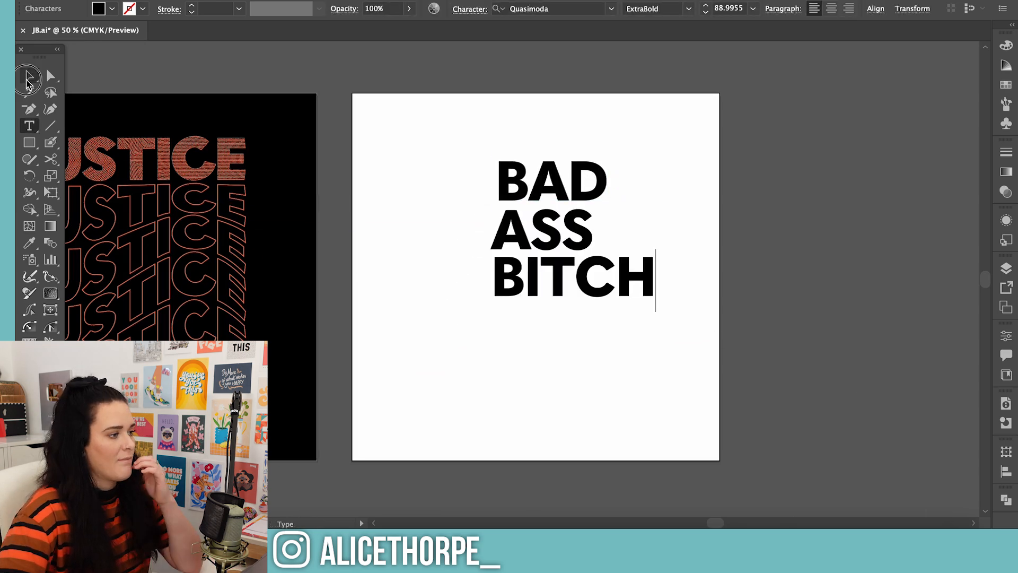
Reposition BITCH, ASS and BAD into a roughly centred stack with even gaps between the lines
{"action": "left_click", "coordinate": [27, 82]}
{"action": "left_click_drag", "start_coordinate": [614, 270], "coordinate": [571, 280]}
{"action": "left_click", "coordinate": [688, 245]}
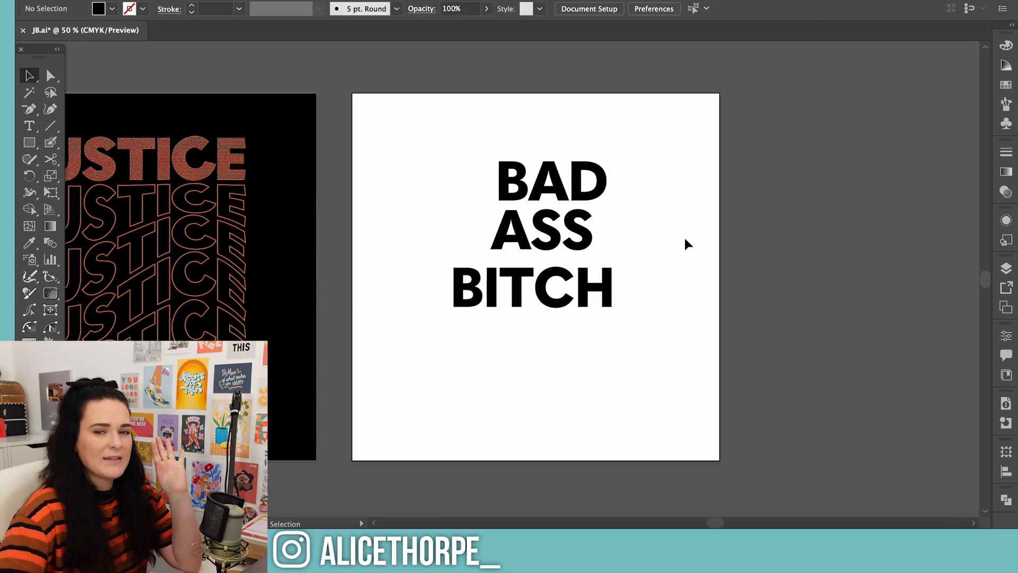
{"action": "left_click_drag", "start_coordinate": [582, 241], "coordinate": [564, 244]}
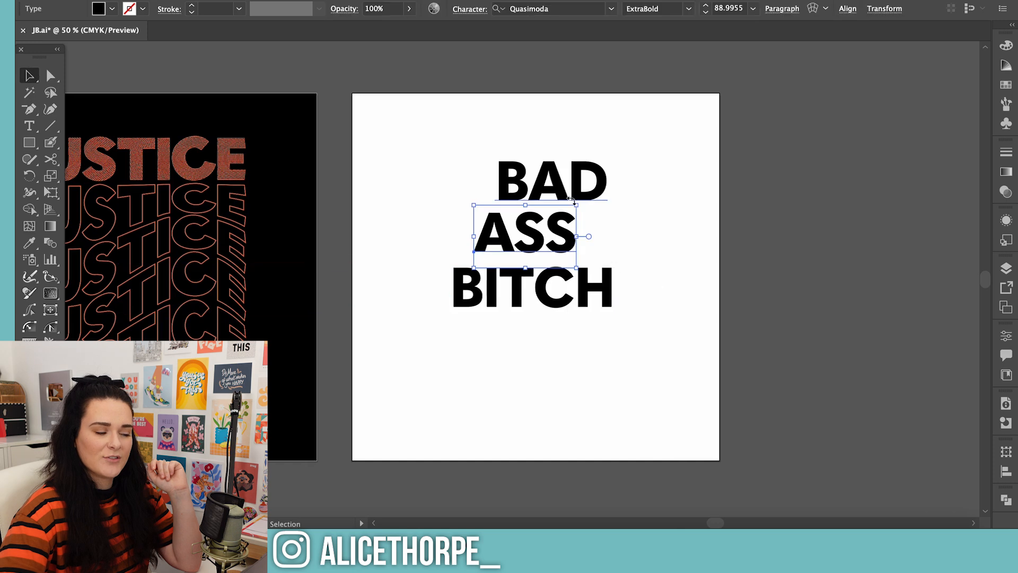
{"action": "left_click_drag", "start_coordinate": [560, 193], "coordinate": [542, 191]}
{"action": "left_click", "coordinate": [715, 234]}
Select the three words and remove the sans serif filter from the font list, keeping only the heavy weight filter
{"action": "left_click_drag", "start_coordinate": [716, 523], "coordinate": [705, 524]}
{"action": "left_click_drag", "start_coordinate": [643, 139], "coordinate": [867, 354]}
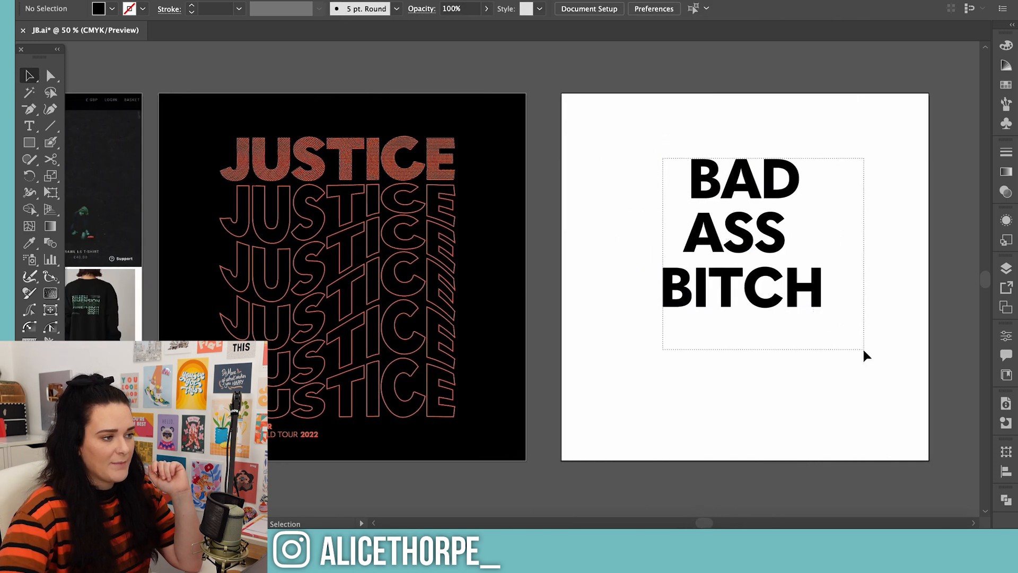
{"action": "left_click", "coordinate": [611, 9]}
{"action": "left_click", "coordinate": [868, 248]}
{"action": "left_click_drag", "start_coordinate": [705, 523], "coordinate": [729, 522]}
{"action": "left_click_drag", "start_coordinate": [248, 158], "coordinate": [313, 289]}
{"action": "left_click", "coordinate": [611, 9]}
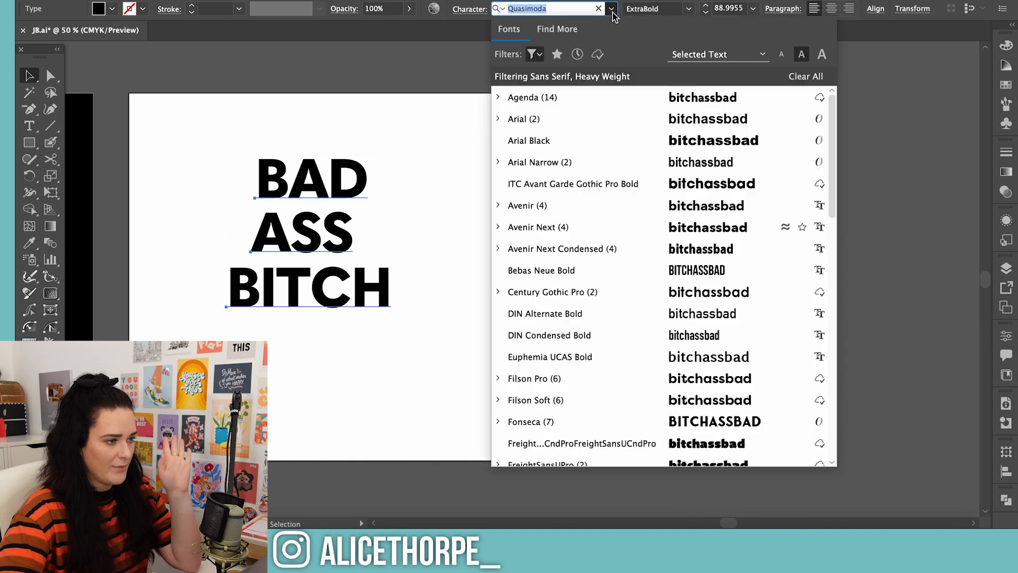
{"action": "left_click", "coordinate": [540, 55]}
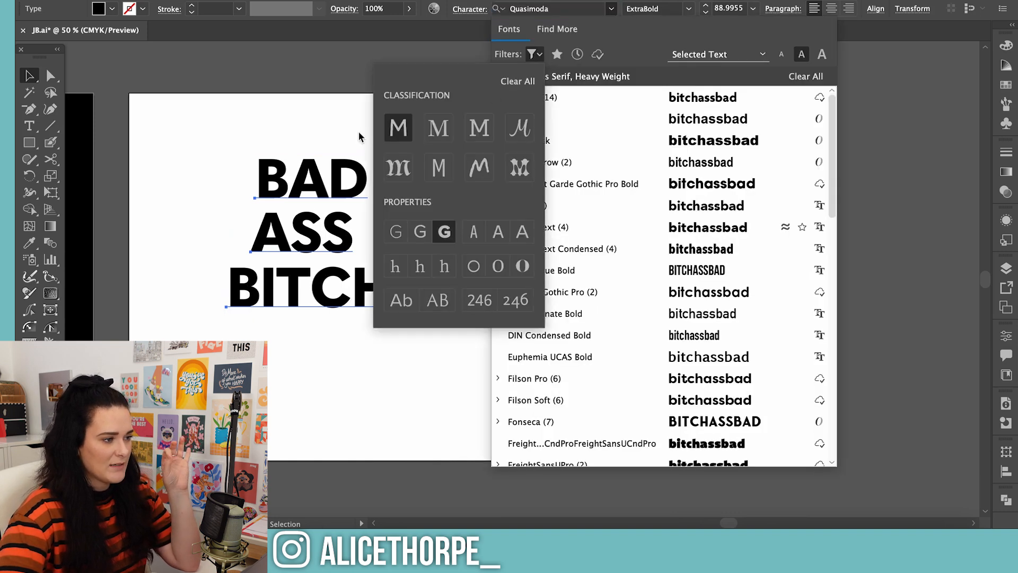
{"action": "left_click", "coordinate": [393, 132]}
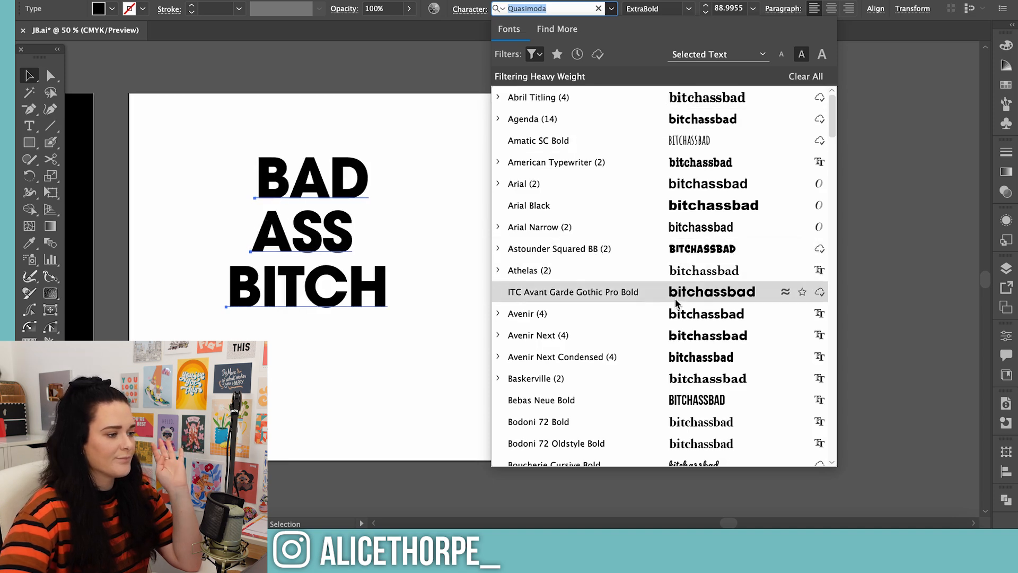
Preview heavy fonts on the three words, including Gyparody's weights, and apply a chunky, squared display font
{"action": "scroll", "coordinate": [676, 299], "scroll_direction": "down", "scroll_amount": 2}
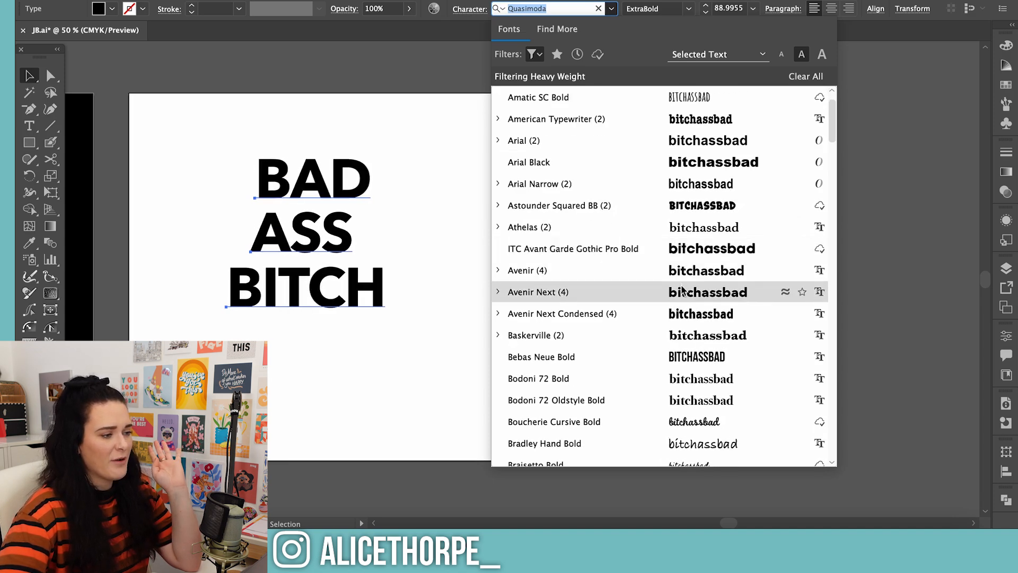
{"action": "scroll", "coordinate": [680, 316], "scroll_direction": "down", "scroll_amount": 2}
{"action": "scroll", "coordinate": [679, 297], "scroll_direction": "down", "scroll_amount": 5}
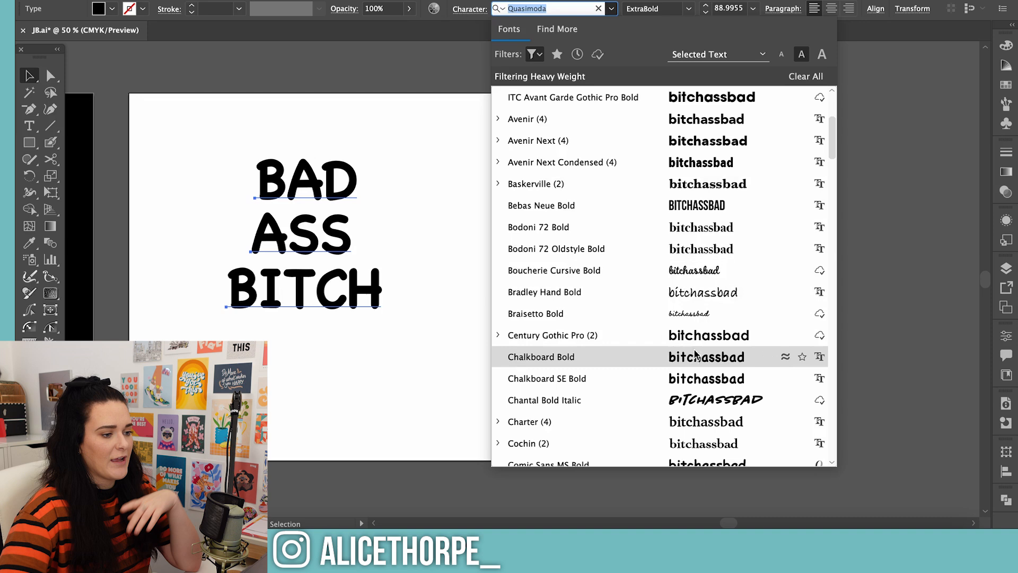
{"action": "scroll", "coordinate": [696, 352], "scroll_direction": "down", "scroll_amount": 4}
{"action": "scroll", "coordinate": [717, 401], "scroll_direction": "down", "scroll_amount": 10}
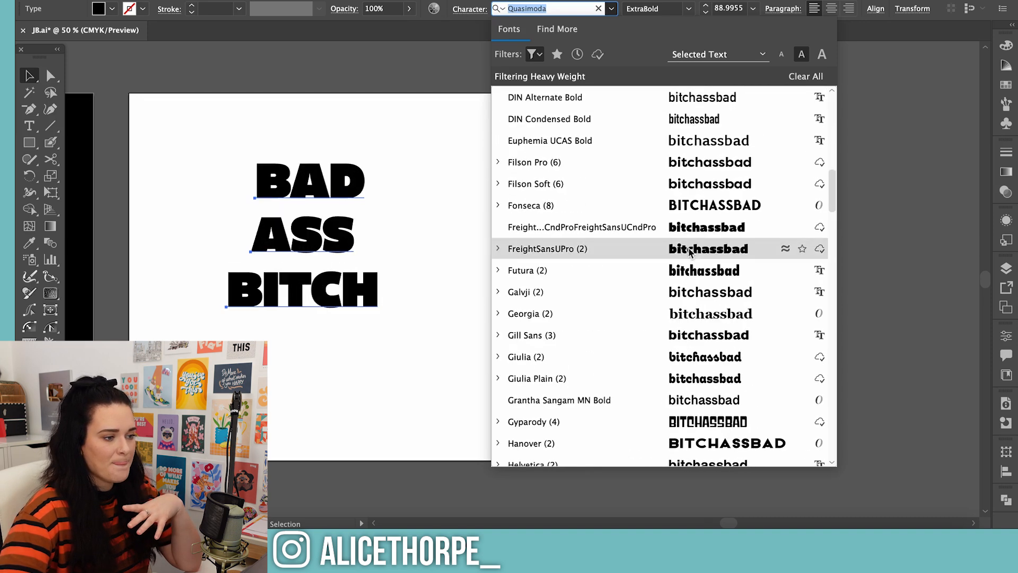
{"action": "scroll", "coordinate": [691, 259], "scroll_direction": "down", "scroll_amount": 3}
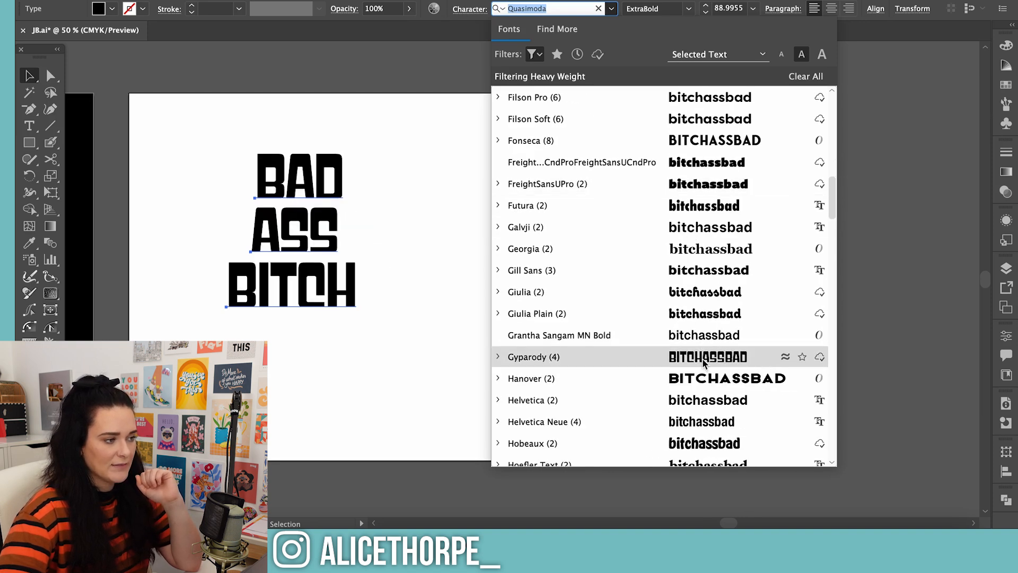
{"action": "scroll", "coordinate": [704, 362], "scroll_direction": "down", "scroll_amount": 1}
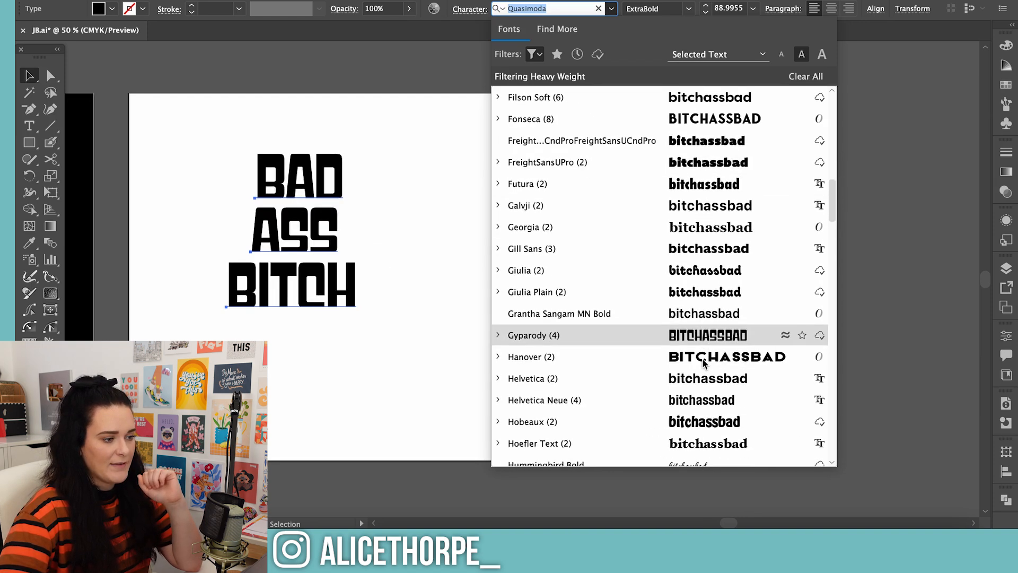
{"action": "left_click", "coordinate": [501, 336]}
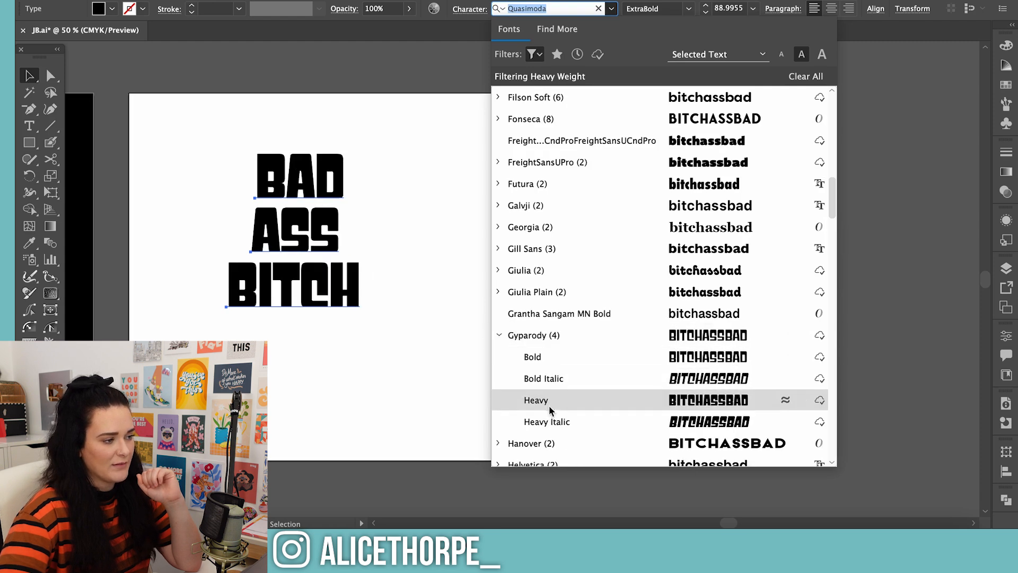
{"action": "scroll", "coordinate": [562, 382], "scroll_direction": "down", "scroll_amount": 5}
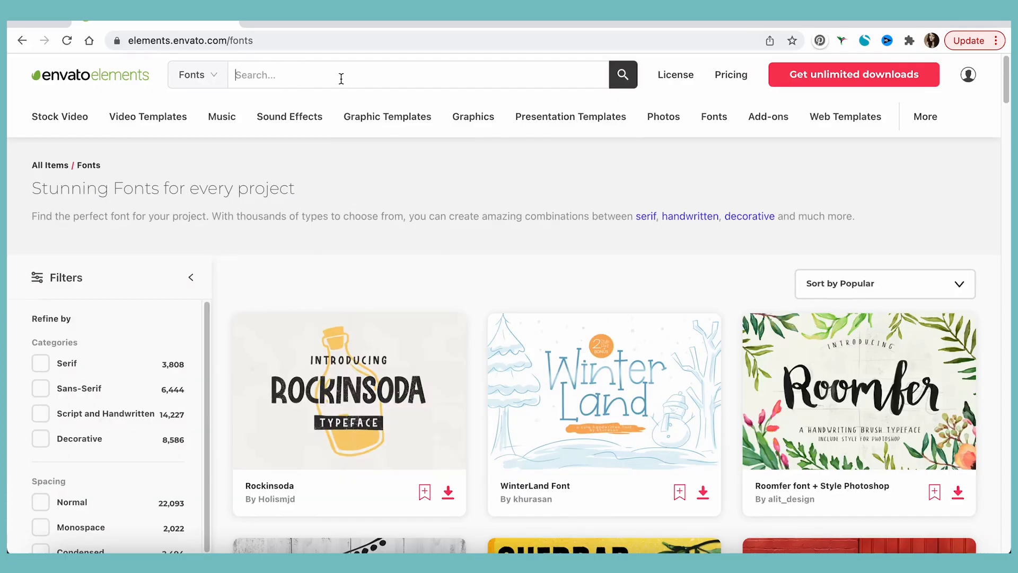
Switch to Envato Elements in the browser, search its fonts for "retro" and download Retro Sick - A Retro Serif Font
{"action": "type", "text": "retro"}
{"action": "key", "text": "Return"}
{"action": "scroll", "coordinate": [448, 416], "scroll_direction": "down", "scroll_amount": 1}
{"action": "left_click", "coordinate": [449, 416]}
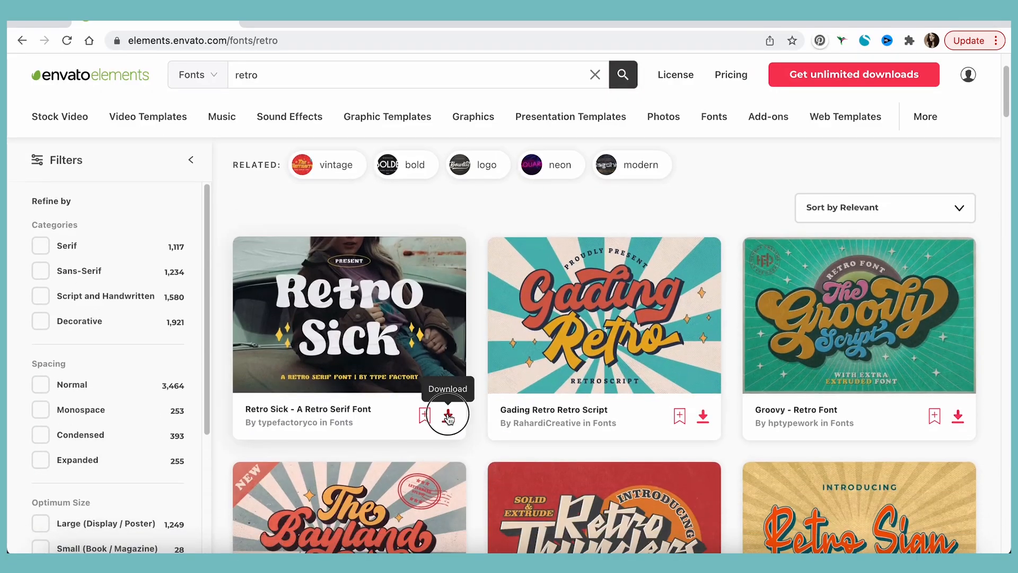
{"action": "scroll", "coordinate": [1007, 390], "scroll_direction": "down", "scroll_amount": 20}
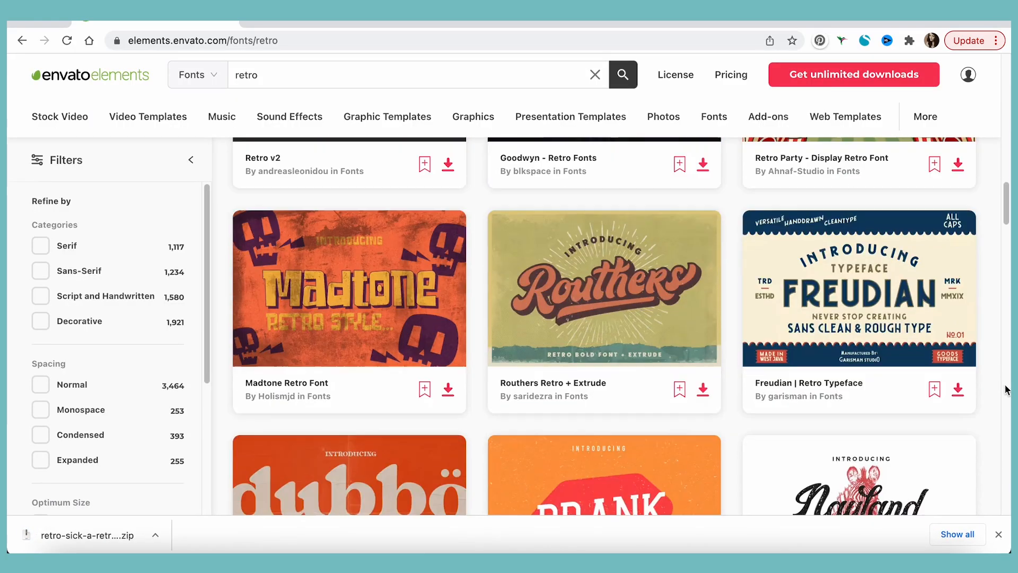
Browse the retro font results on Envato Elements and download the Vantage retro font
{"action": "scroll", "coordinate": [1008, 390], "scroll_direction": "down", "scroll_amount": 15}
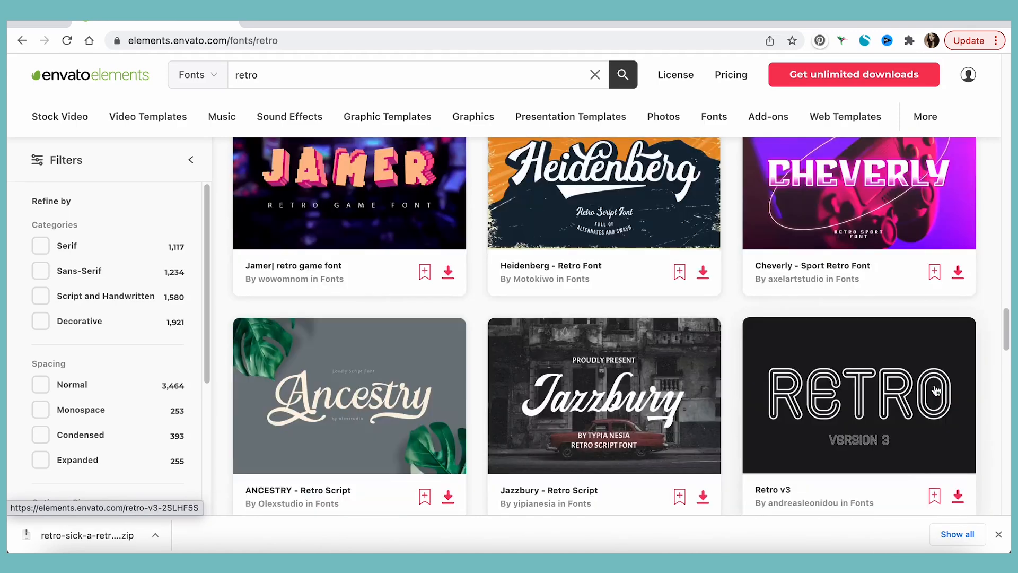
{"action": "scroll", "coordinate": [936, 391], "scroll_direction": "down", "scroll_amount": 5}
{"action": "left_click", "coordinate": [449, 446]}
{"action": "left_click", "coordinate": [570, 467]}
Download the Regards Modern font and keep browsing the remaining retro font results
{"action": "scroll", "coordinate": [1007, 436], "scroll_direction": "down", "scroll_amount": 8}
{"action": "scroll", "coordinate": [1004, 424], "scroll_direction": "up", "scroll_amount": 1}
{"action": "left_click", "coordinate": [703, 282]}
{"action": "left_click", "coordinate": [500, 469]}
{"action": "scroll", "coordinate": [1003, 416], "scroll_direction": "down", "scroll_amount": 5}
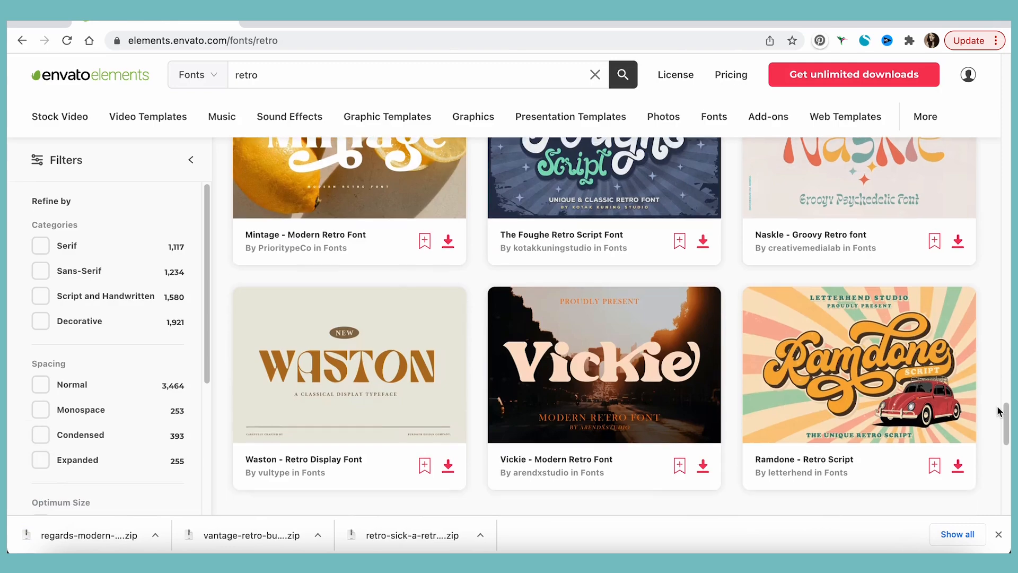
{"action": "scroll", "coordinate": [1000, 412], "scroll_direction": "down", "scroll_amount": 5}
{"action": "left_click", "coordinate": [773, 483]}
{"action": "scroll", "coordinate": [734, 482], "scroll_direction": "down", "scroll_amount": 20}
{"action": "scroll", "coordinate": [732, 482], "scroll_direction": "down", "scroll_amount": 13}
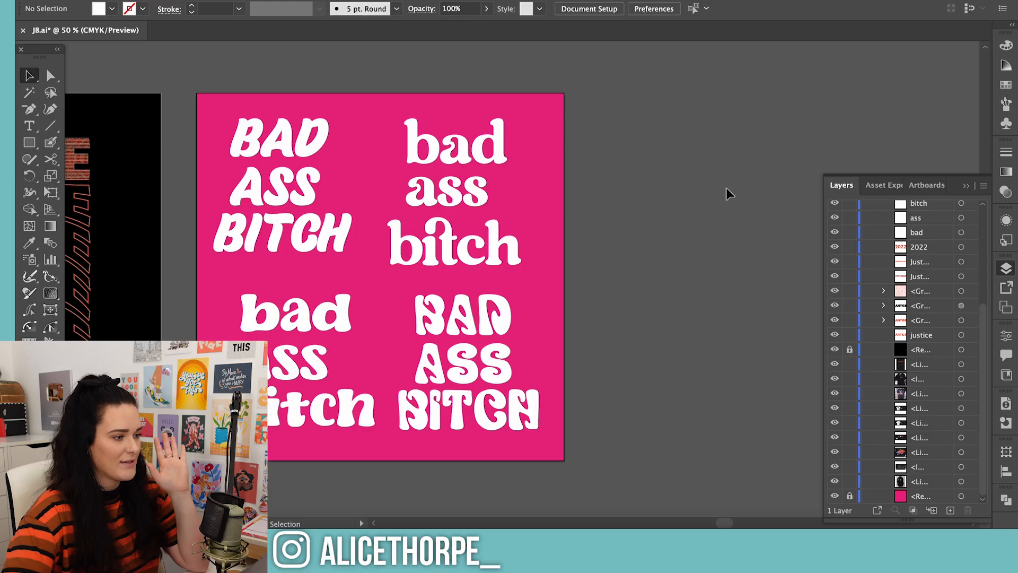
Switch back to Illustrator and compare the Regards, Retro Sick and Vantage lettering versions on the pink artboard
{"action": "left_click_drag", "start_coordinate": [724, 520], "coordinate": [717, 520]}
{"action": "left_click", "coordinate": [393, 138]}
{"action": "left_click", "coordinate": [565, 150]}
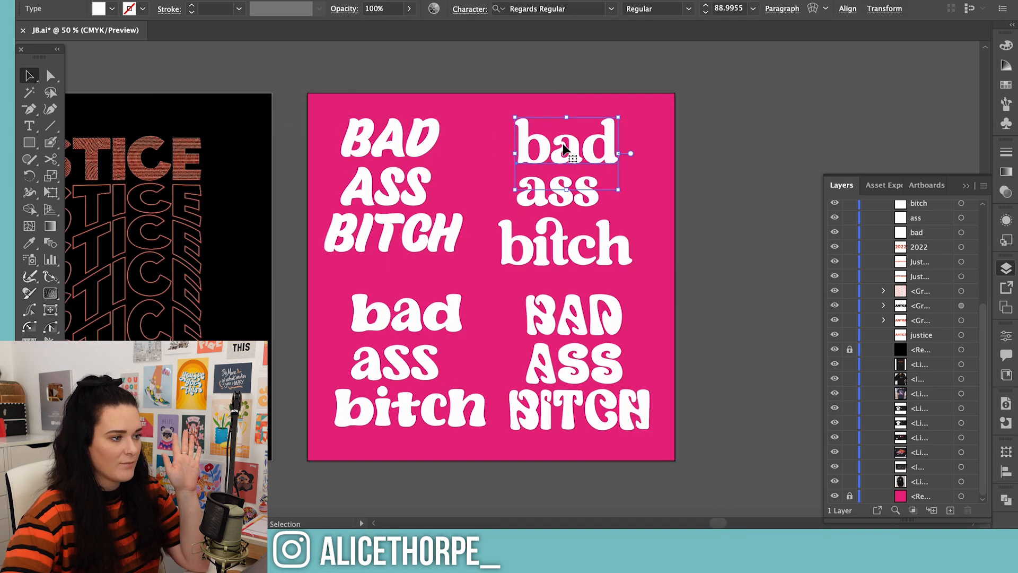
{"action": "left_click", "coordinate": [400, 333]}
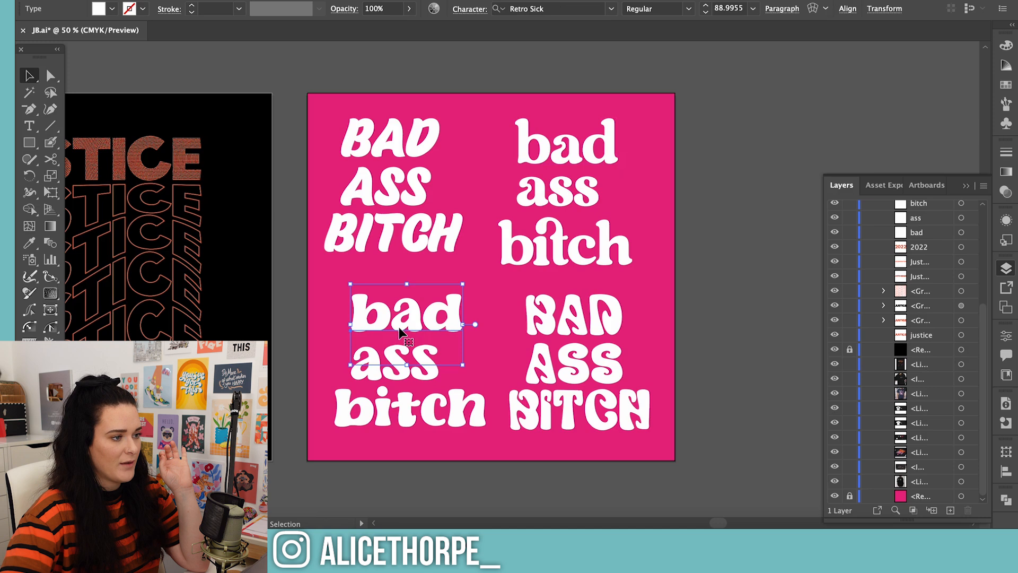
{"action": "left_click", "coordinate": [535, 321]}
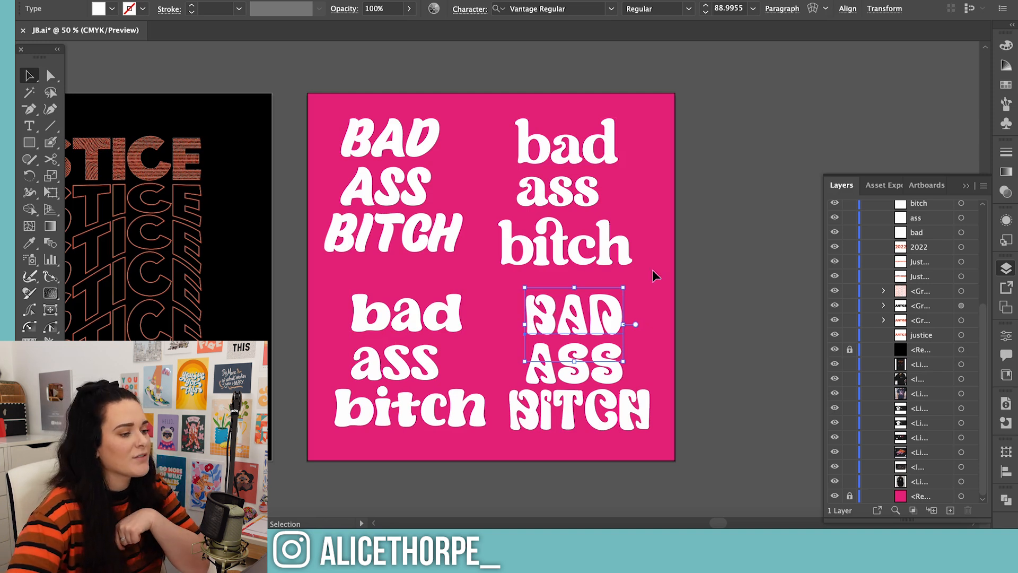
Delete the BAD ASS BITCH version set in Brothery from the artboard
{"action": "left_click", "coordinate": [736, 283]}
{"action": "left_click_drag", "start_coordinate": [330, 168], "coordinate": [409, 259]}
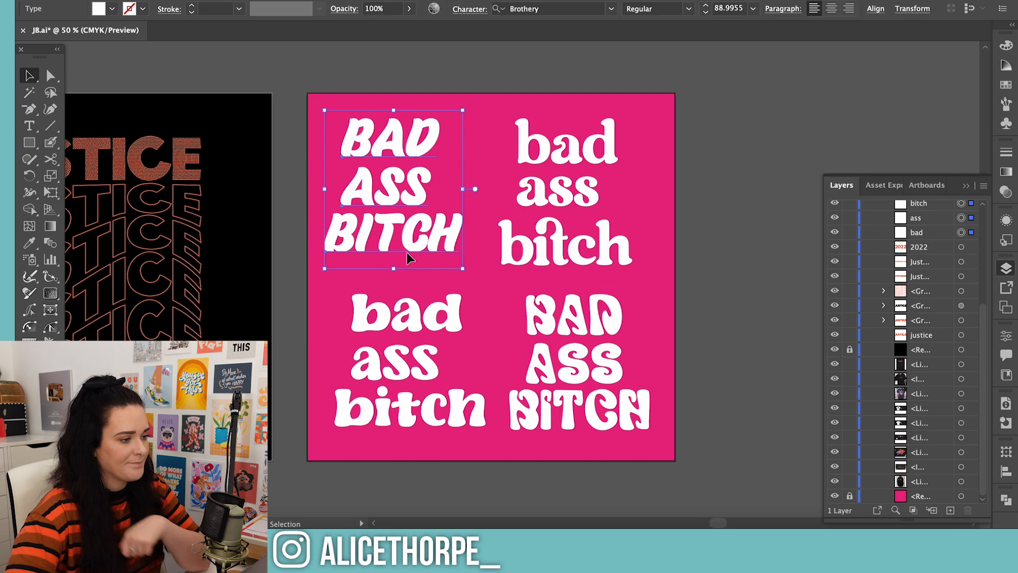
{"action": "key", "text": "Delete"}
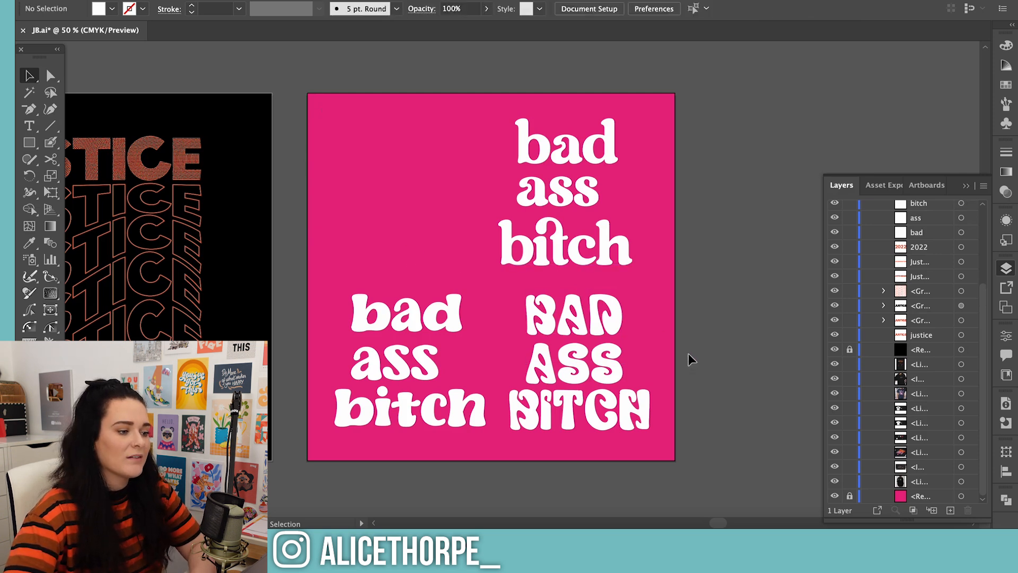
Try All Caps on the word BITCH set in Vantage Regular
{"action": "left_click", "coordinate": [610, 422]}
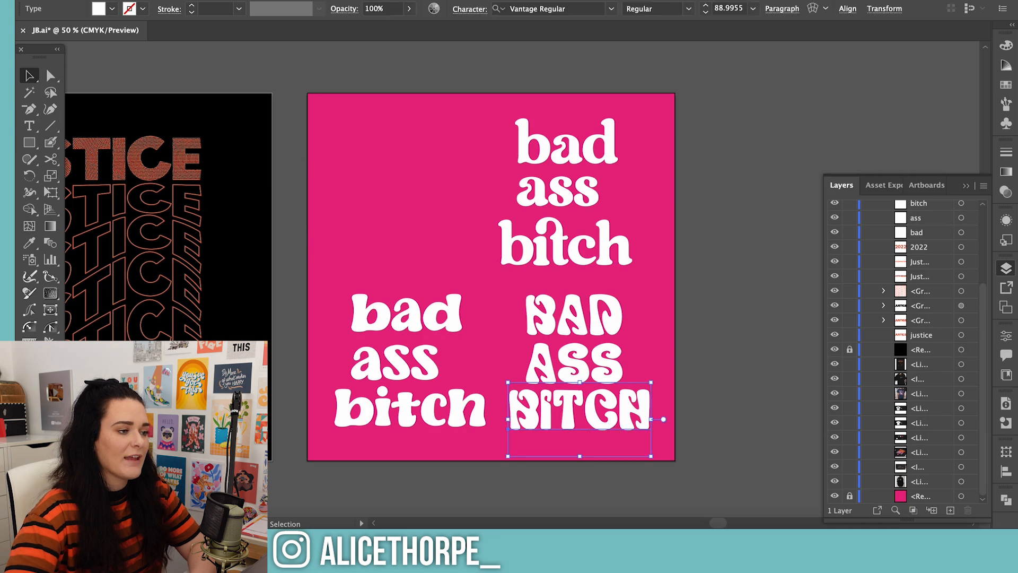
{"action": "left_click", "coordinate": [464, 9]}
{"action": "left_click", "coordinate": [338, 158]}
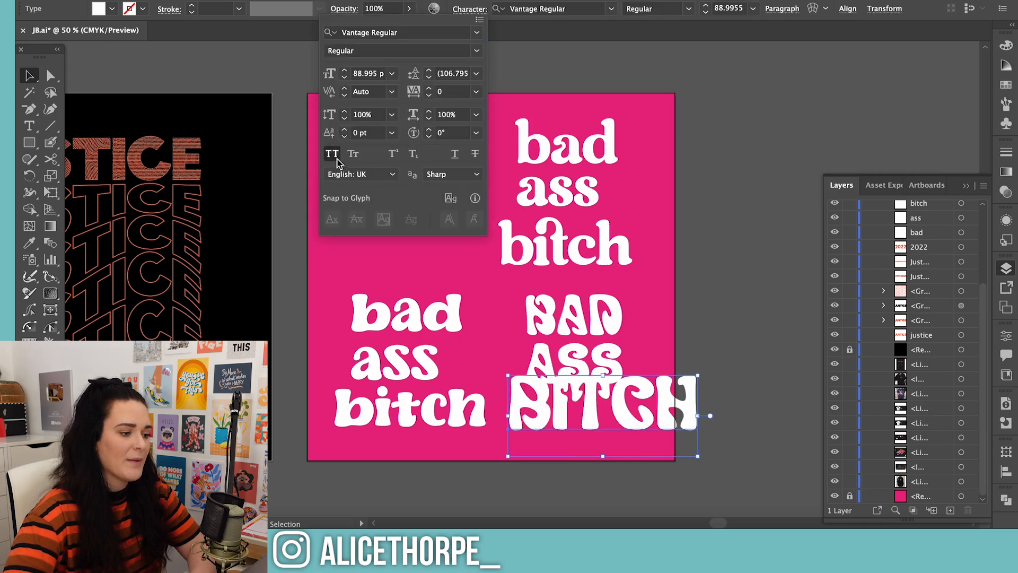
{"action": "left_click", "coordinate": [338, 159]}
Delete all three words of the Vantage version from the pink artboard
{"action": "left_click", "coordinate": [710, 446]}
{"action": "left_click", "coordinate": [724, 432]}
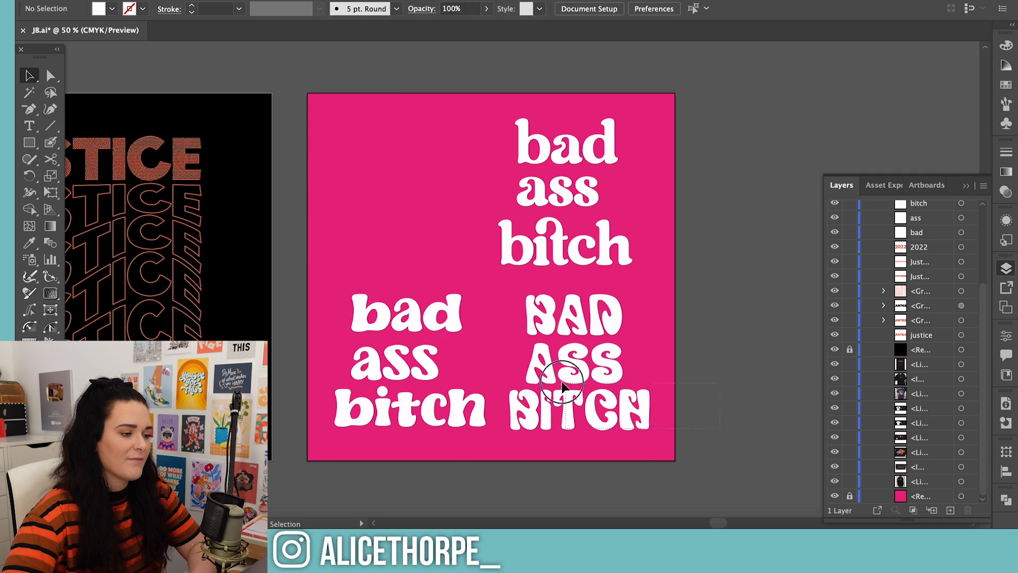
{"action": "left_click", "coordinate": [548, 332]}
{"action": "key", "text": "Delete"}
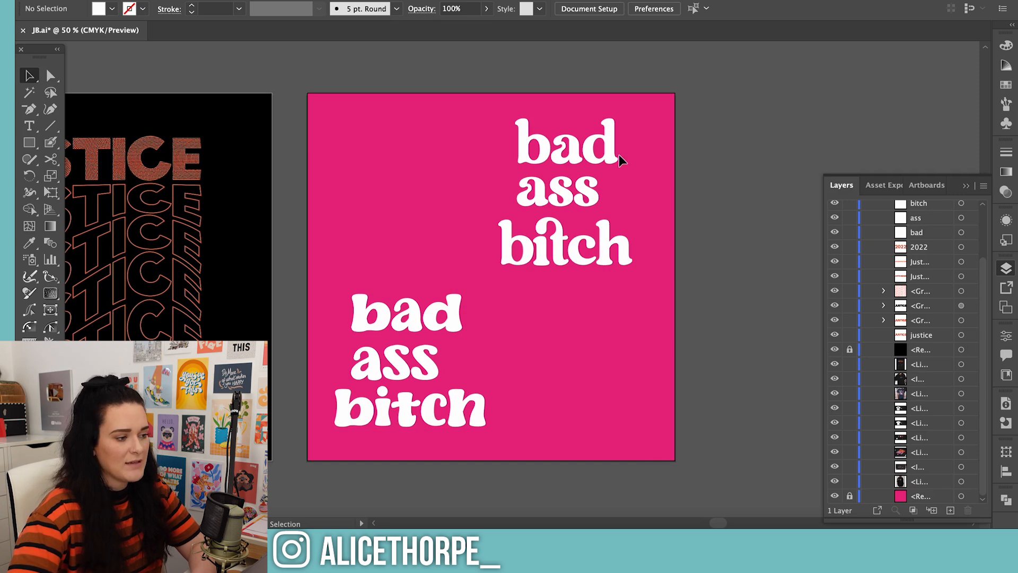
Stack the Regards version above the Retro Sick version, duplicate both alongside and set the copies in All Caps
{"action": "left_click_drag", "start_coordinate": [556, 241], "coordinate": [396, 242]}
{"action": "left_click", "coordinate": [382, 307], "text": "shift"}
{"action": "left_click_drag", "start_coordinate": [419, 355], "coordinate": [613, 360]}
{"action": "left_click", "coordinate": [463, 10]}
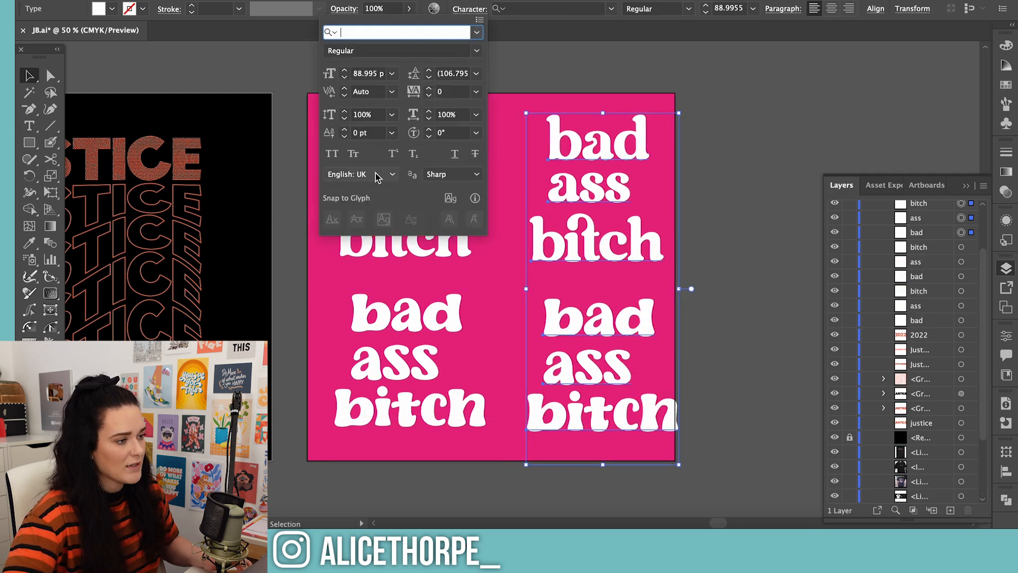
{"action": "left_click", "coordinate": [334, 154]}
{"action": "left_click", "coordinate": [734, 170]}
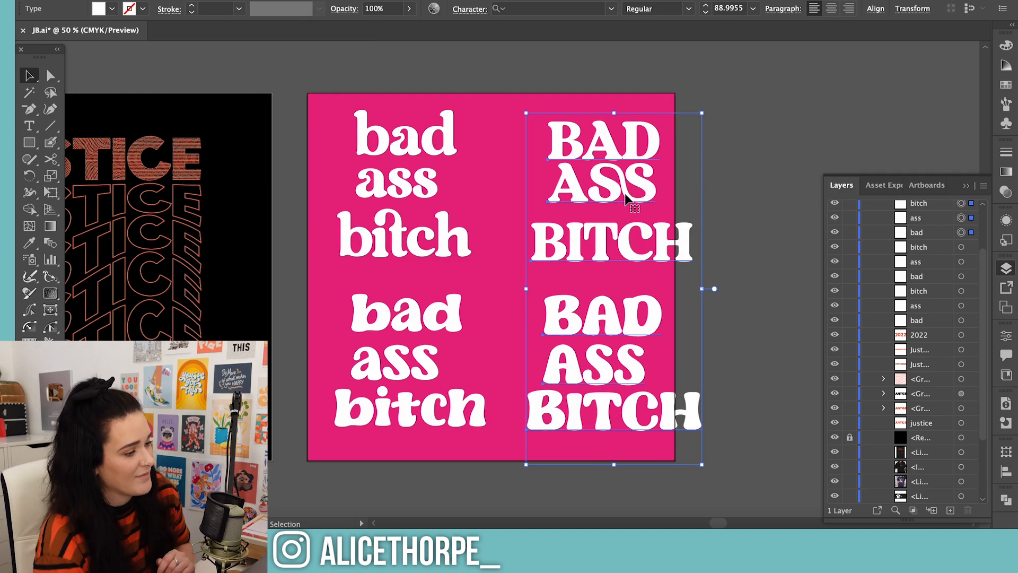
Delete the uppercase and lowercase Retro Sick versions, keeping only the two Regards versions
{"action": "left_click", "coordinate": [730, 166]}
{"action": "left_click", "coordinate": [621, 369]}
{"action": "left_click_drag", "start_coordinate": [711, 445], "coordinate": [547, 286]}
{"action": "key", "text": "Delete"}
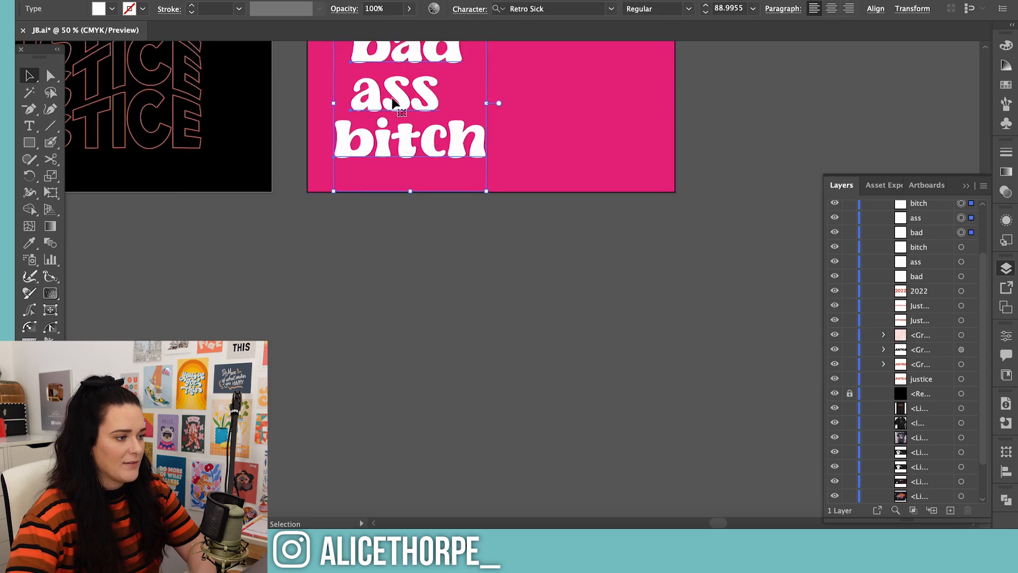
{"action": "left_click_drag", "start_coordinate": [393, 102], "coordinate": [382, 399]}
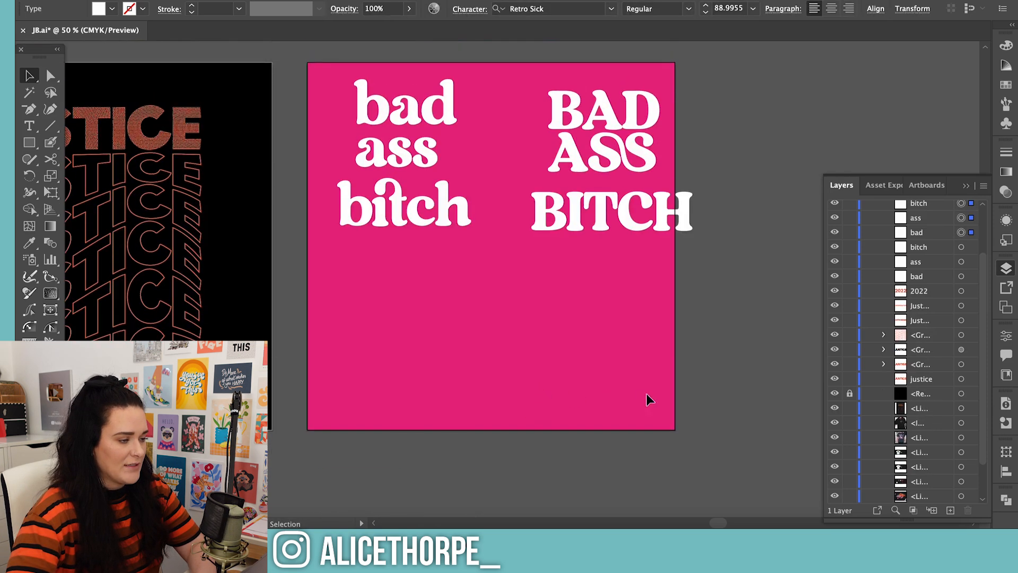
{"action": "scroll", "coordinate": [648, 399], "scroll_direction": "up", "scroll_amount": 1}
{"action": "left_click", "coordinate": [727, 353]}
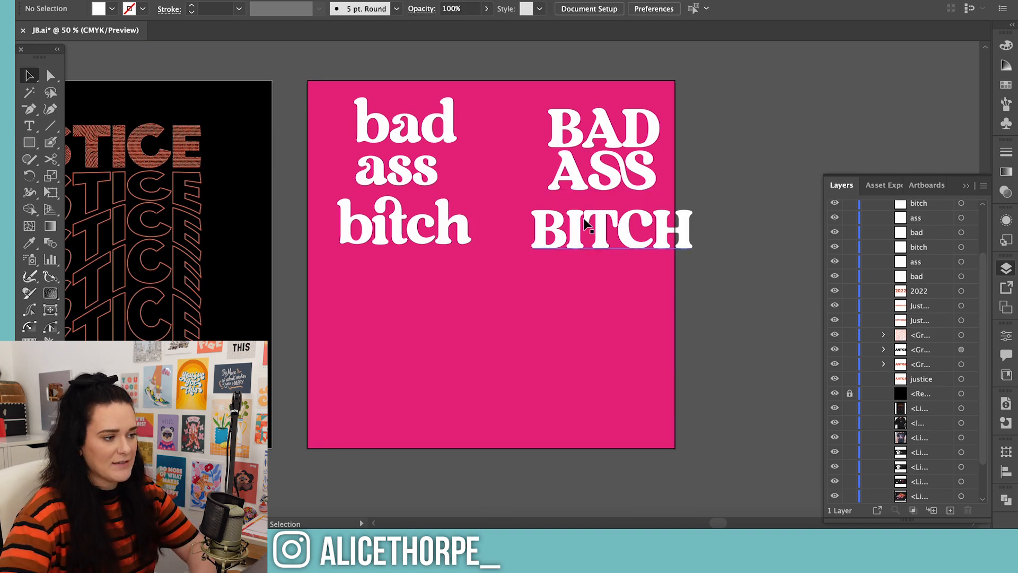
Add the mixed-case word "BaD" in white Regards Regular below the existing versions, matching their type size
{"action": "left_click", "coordinate": [559, 136]}
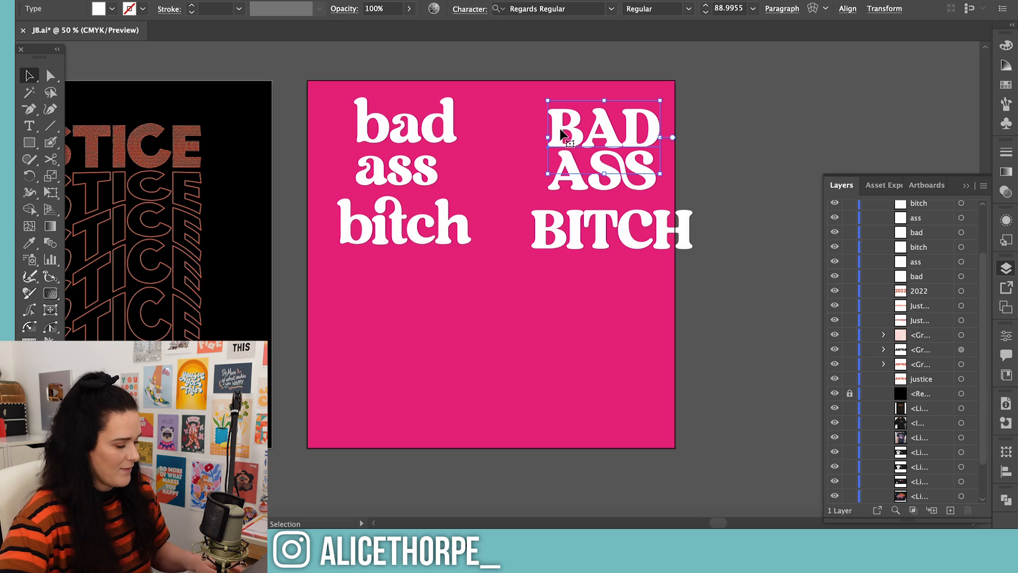
{"action": "key", "text": "t"}
{"action": "left_click", "coordinate": [440, 350]}
{"action": "type", "text": "a"}
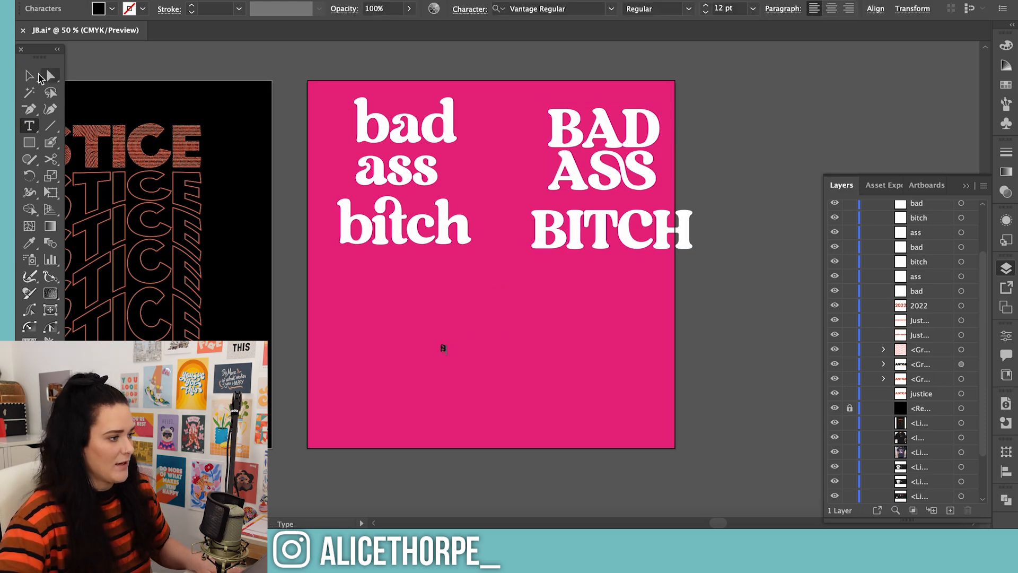
{"action": "left_click", "coordinate": [31, 76]}
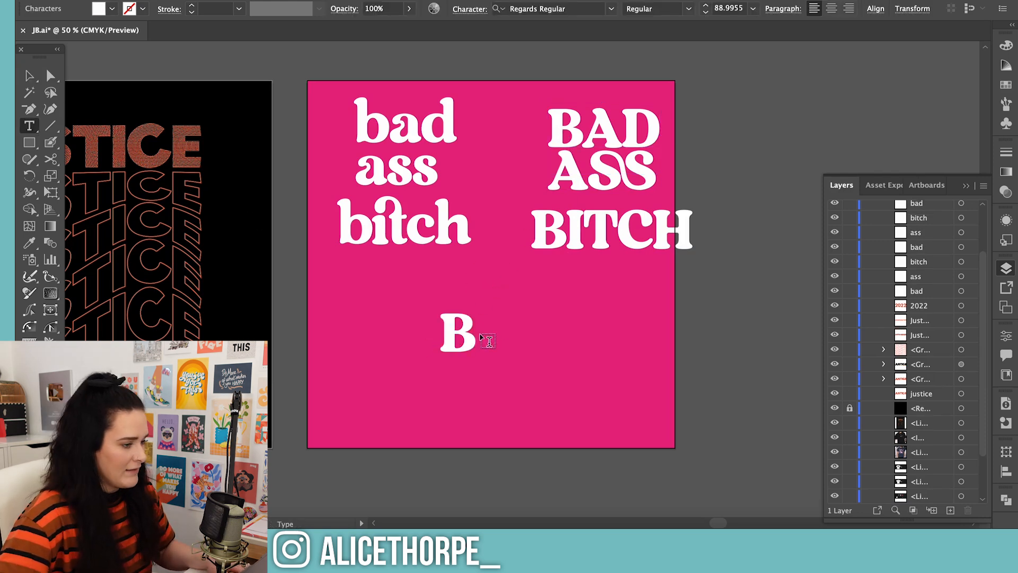
{"action": "type", "text": "a"}
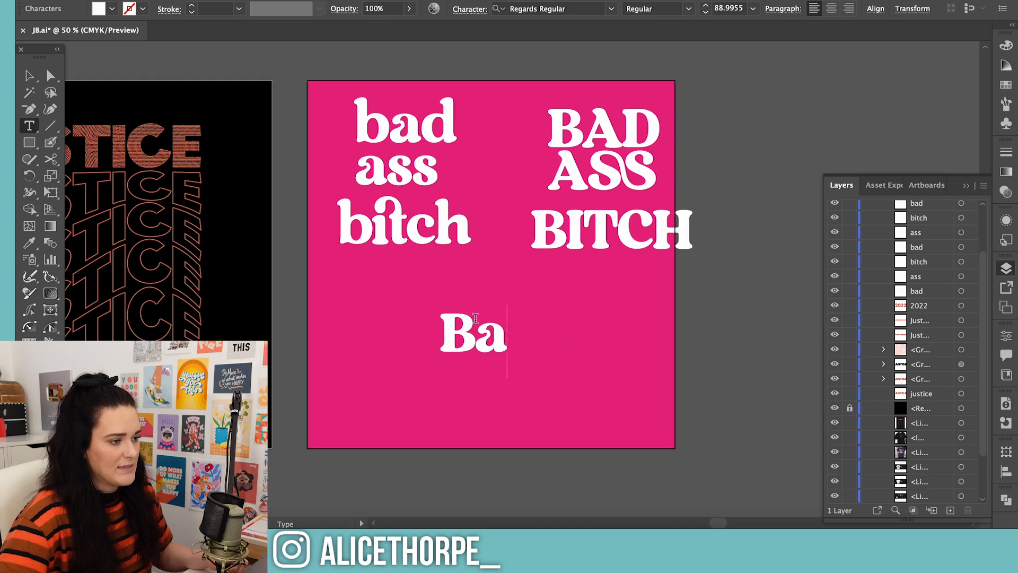
{"action": "type", "text": "D"}
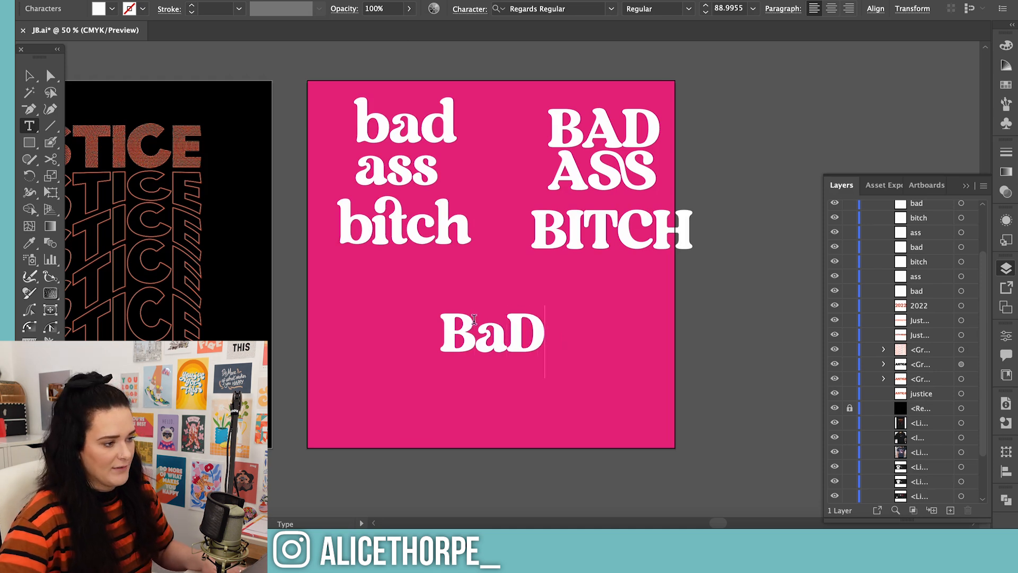
{"action": "key", "text": "Escape"}
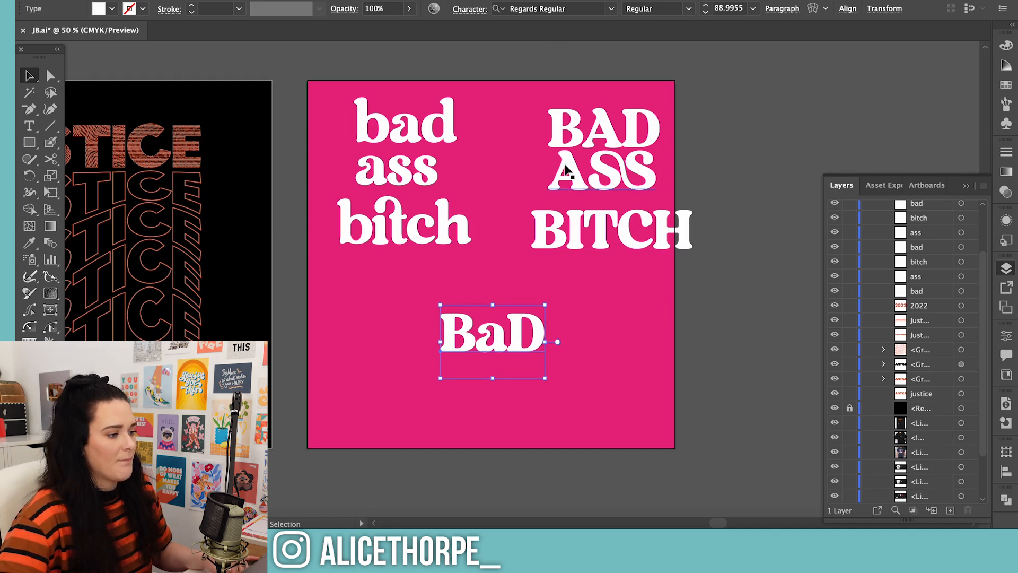
Add the word "Ass" in the same font and tuck it under BaD, offset to its left
{"action": "left_click_drag", "start_coordinate": [450, 345], "coordinate": [599, 382]}
{"action": "key", "text": "t"}
{"action": "type", "text": "A"}
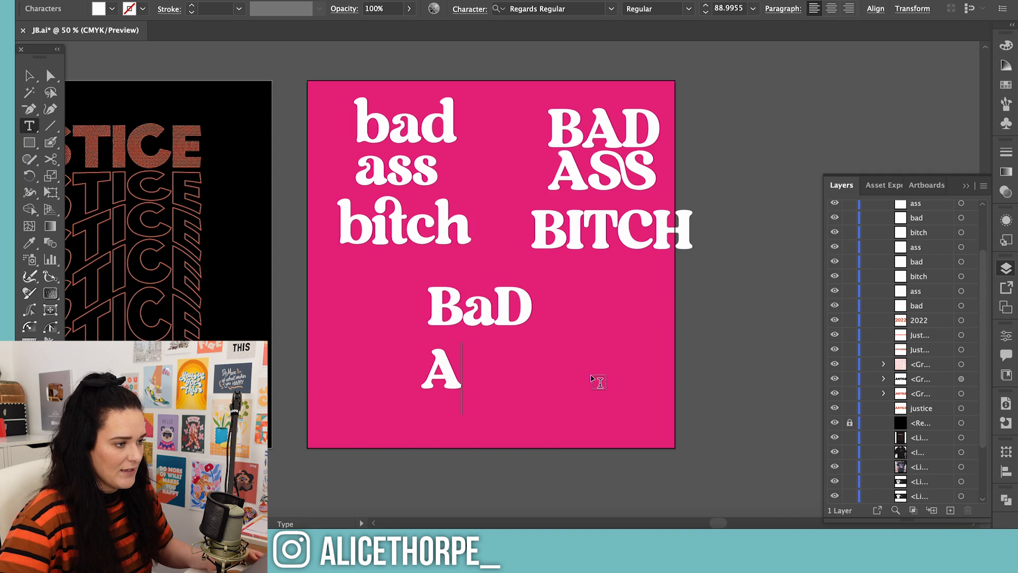
{"action": "type", "text": "AA"}
{"action": "key", "text": "BackSpace"}
{"action": "key", "text": "BackSpace"}
{"action": "type", "text": "SS"}
{"action": "key", "text": "BackSpace"}
{"action": "key", "text": "BackSpace"}
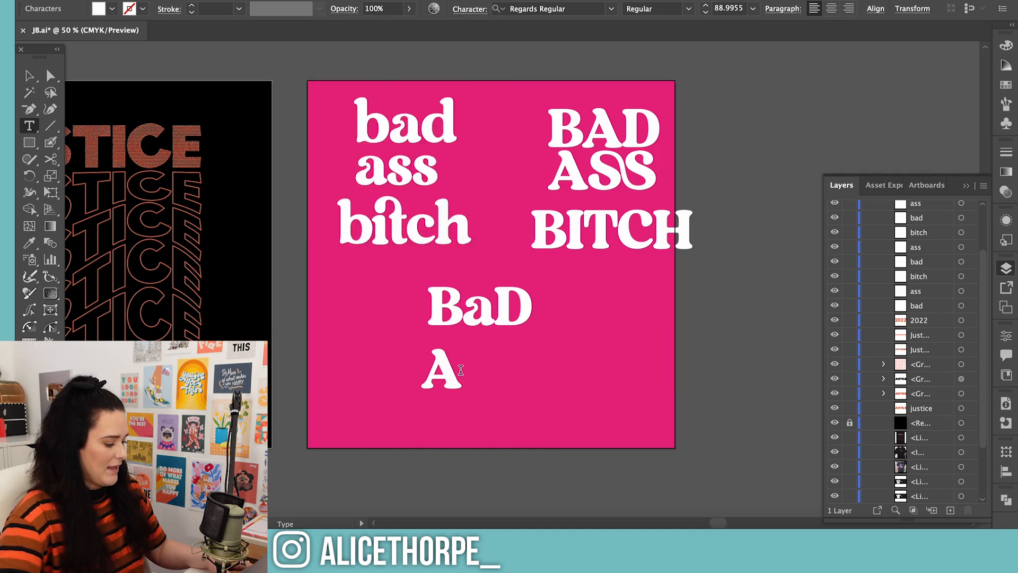
{"action": "type", "text": "ss"}
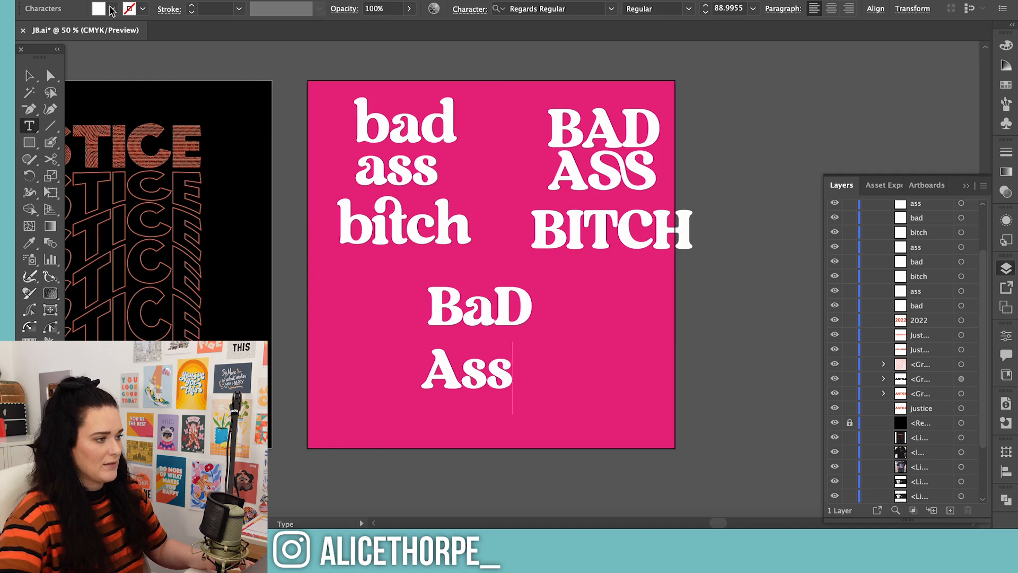
{"action": "key", "text": "Escape"}
{"action": "left_click", "coordinate": [481, 386]}
{"action": "left_click_drag", "start_coordinate": [480, 382], "coordinate": [457, 358]}
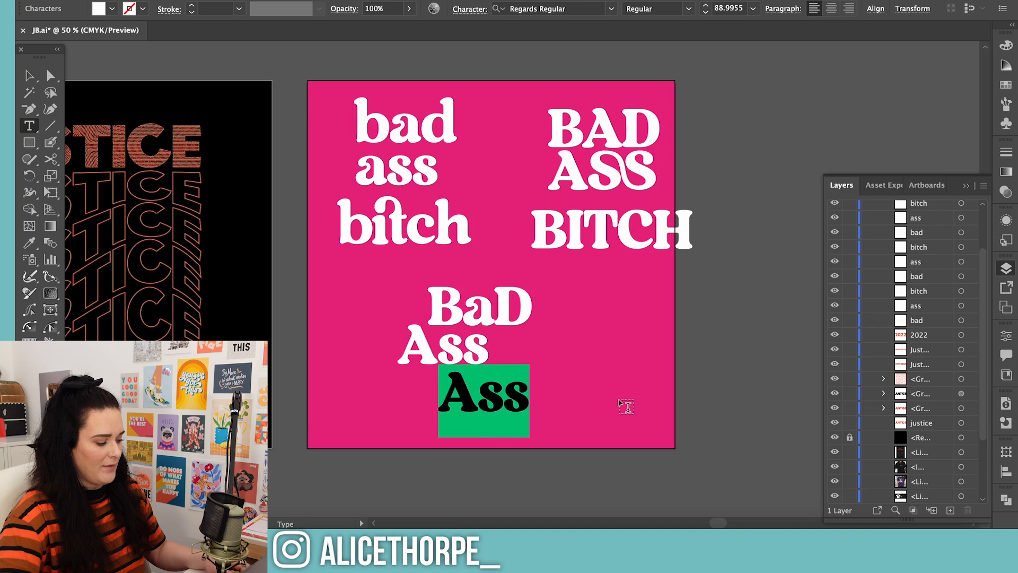
Add the word "BitcH" in Regards Regular beneath Ass, mixing capital B and H with lowercase letters
{"action": "type", "text": "B"}
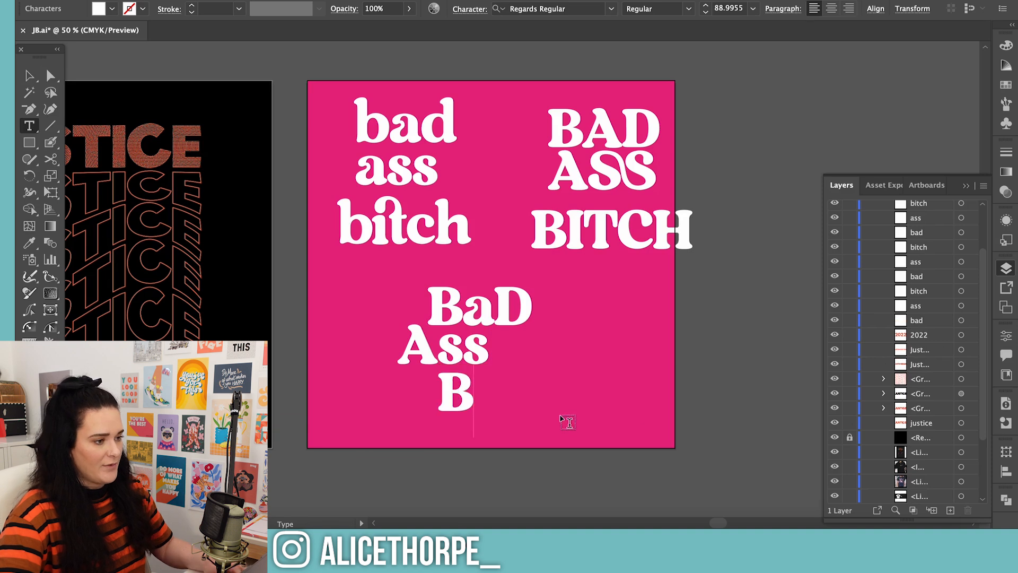
{"action": "type", "text": "IT"}
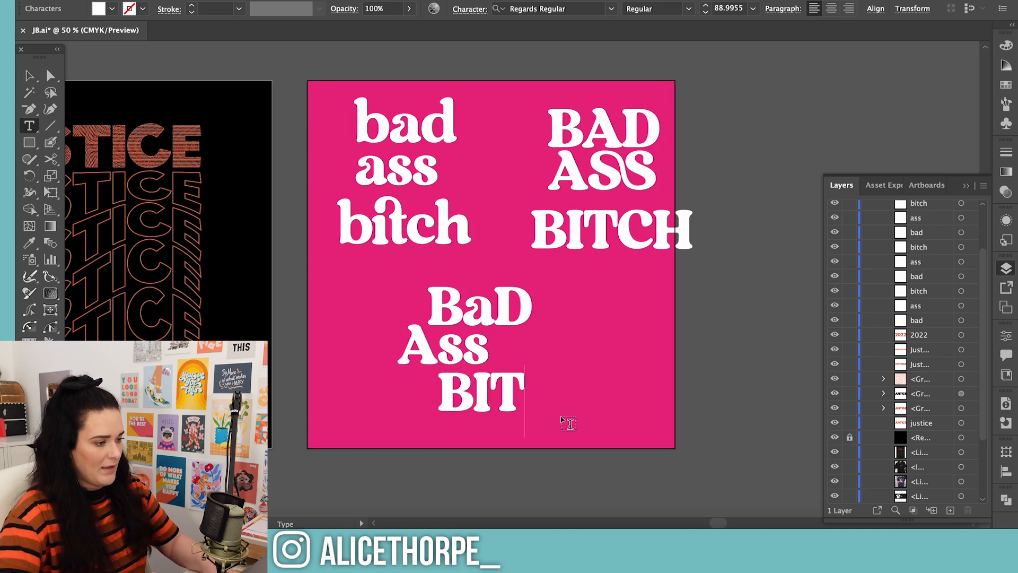
{"action": "key", "text": "BackSpace"}
{"action": "key", "text": "BackSpace"}
{"action": "type", "text": "it"}
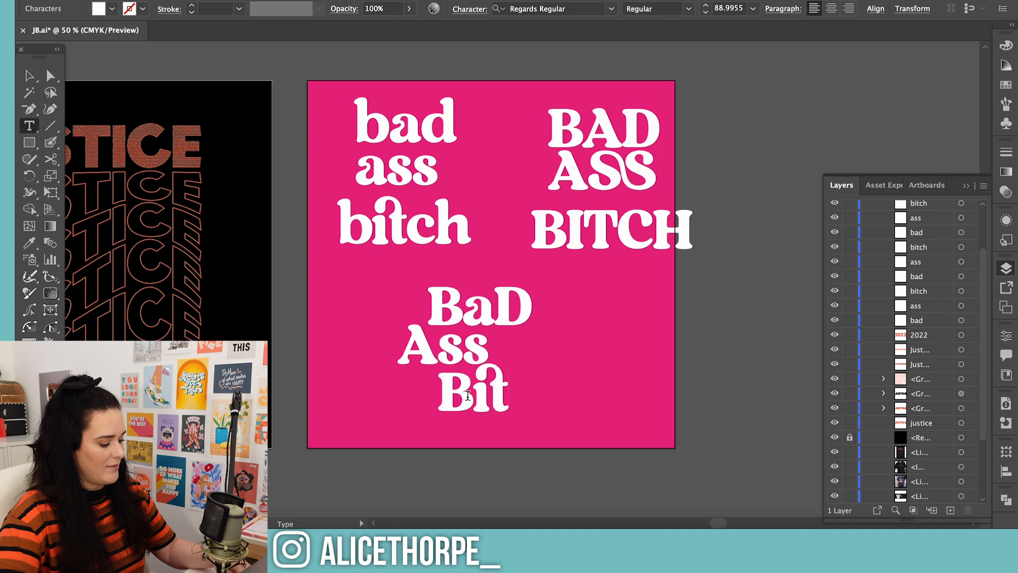
{"action": "type", "text": "ch"}
{"action": "key", "text": "BackSpace"}
{"action": "type", "text": "H"}
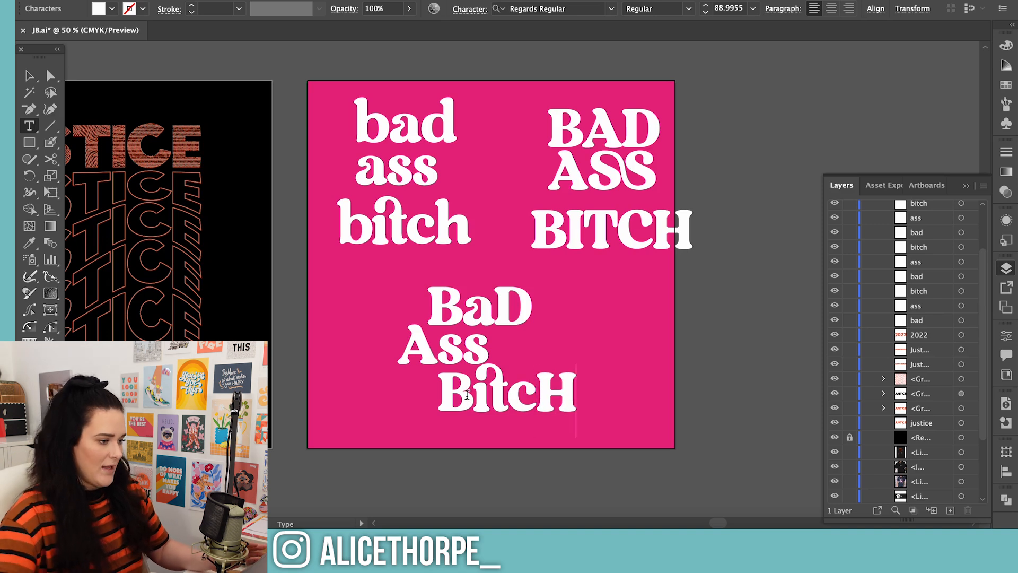
{"action": "left_click", "coordinate": [41, 78]}
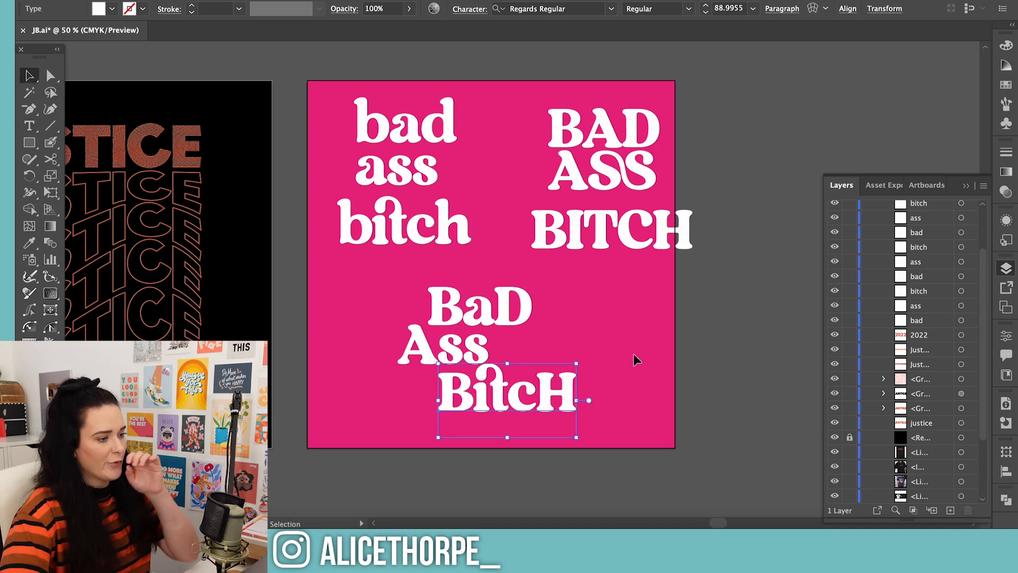
Move the all-caps and lowercase Regards versions off the artboard, leaving the mixed-case stack on the pink square
{"action": "left_click_drag", "start_coordinate": [554, 228], "coordinate": [764, 169]}
{"action": "scroll", "coordinate": [345, 125], "scroll_direction": "up", "scroll_amount": 1}
{"action": "left_click", "coordinate": [403, 231]}
{"action": "left_click_drag", "start_coordinate": [371, 231], "coordinate": [772, 350]}
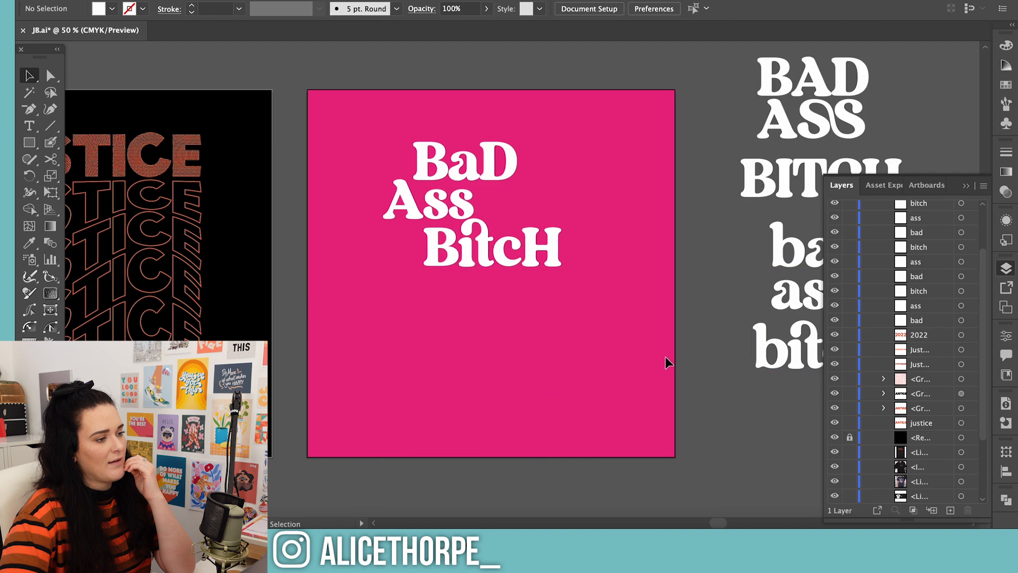
Convert BaD, Ass and BitcH into ungrouped letter outlines and spread the three lines further apart
{"action": "left_click", "coordinate": [438, 175]}
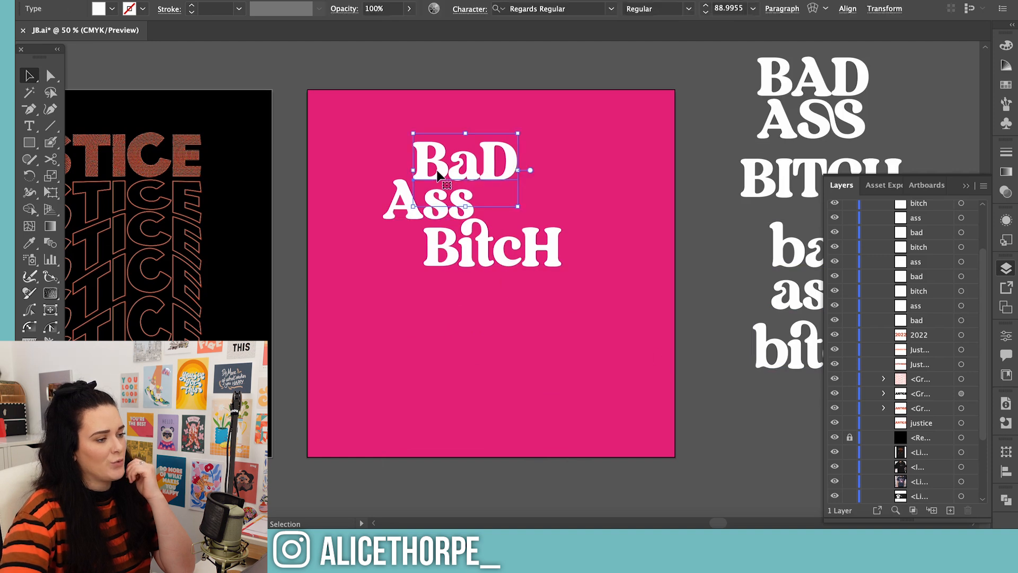
{"action": "left_click_drag", "start_coordinate": [291, 141], "coordinate": [484, 254]}
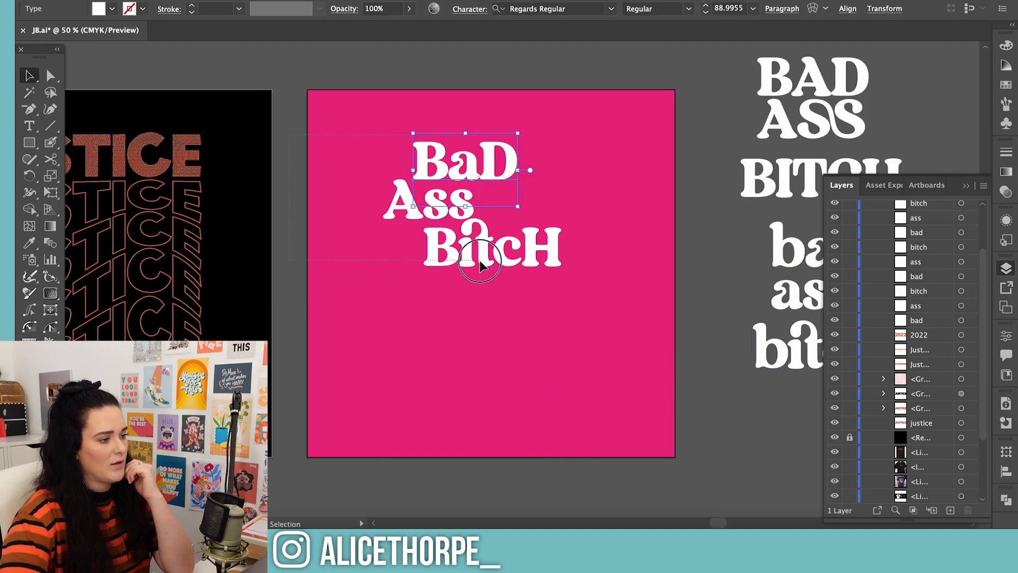
{"action": "right_click", "coordinate": [484, 255]}
{"action": "left_click", "coordinate": [616, 325]}
{"action": "left_click_drag", "start_coordinate": [443, 252], "coordinate": [438, 298]}
{"action": "left_click_drag", "start_coordinate": [373, 200], "coordinate": [447, 229]}
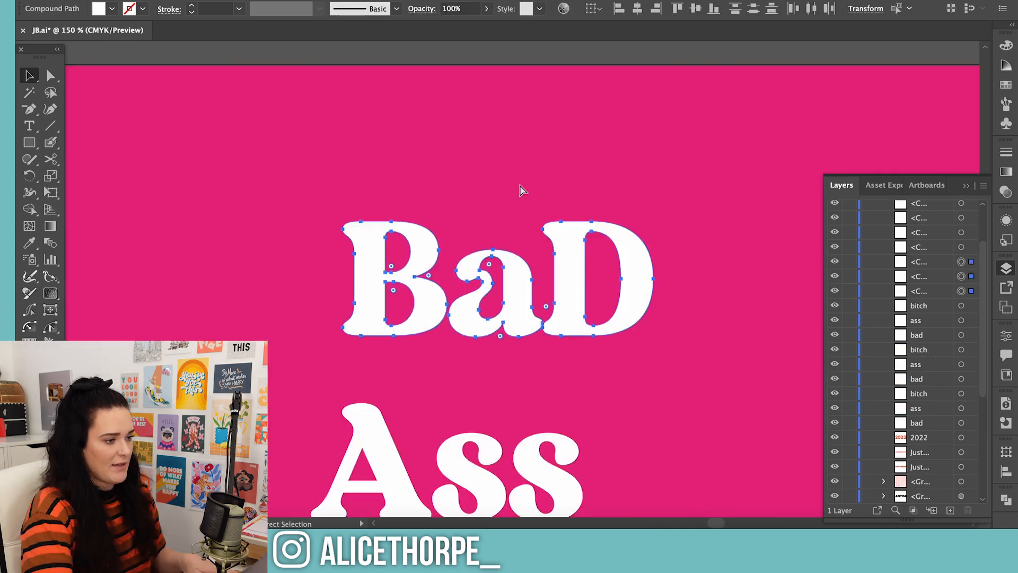
Shift the B of BaD left and enlarge the lowercase a to cap height, about 24 mm wide and 22 mm high
{"action": "key", "text": "super+plus"}
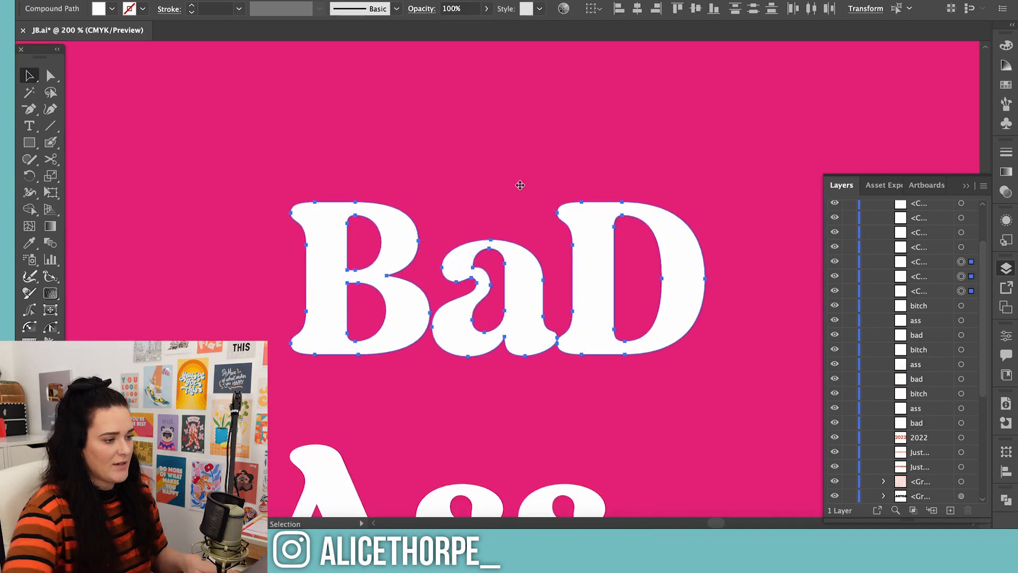
{"action": "left_click", "coordinate": [269, 349]}
{"action": "left_click_drag", "start_coordinate": [332, 277], "coordinate": [304, 277]}
{"action": "left_click", "coordinate": [453, 278]}
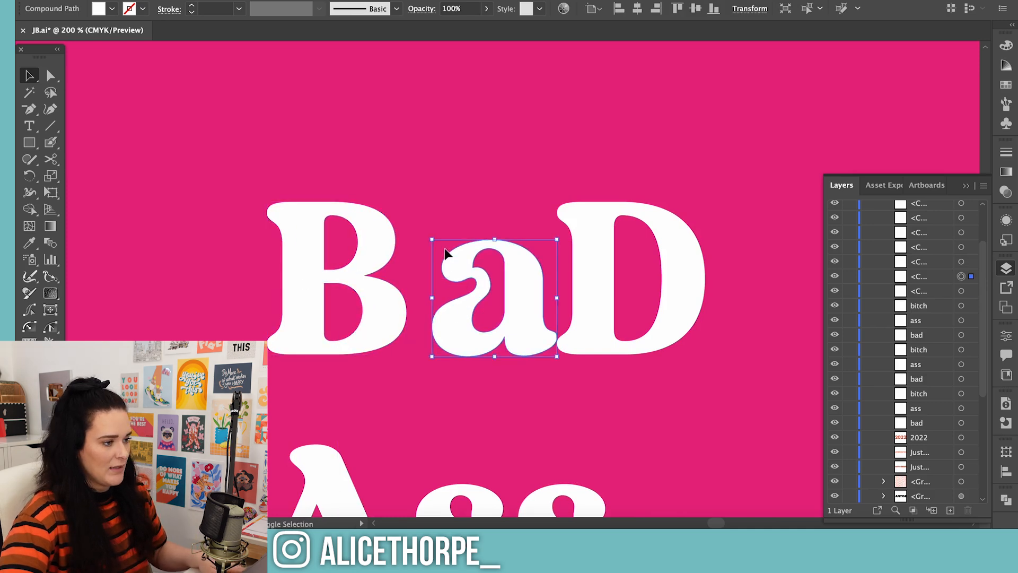
{"action": "left_click_drag", "start_coordinate": [434, 241], "coordinate": [361, 207]}
{"action": "left_click_drag", "start_coordinate": [277, 291], "coordinate": [258, 291]}
{"action": "left_click", "coordinate": [429, 211]}
{"action": "left_click_drag", "start_coordinate": [428, 208], "coordinate": [453, 282]}
{"action": "left_click_drag", "start_coordinate": [392, 202], "coordinate": [394, 204]}
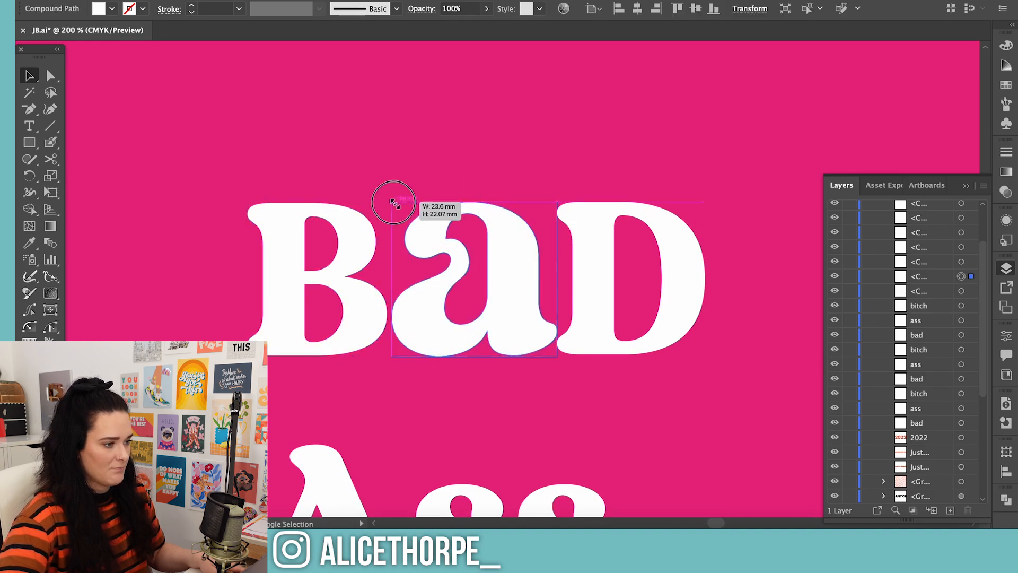
Reflect the D of BaD across its vertical axis so its bowl faces the enlarged a
{"action": "right_click", "coordinate": [609, 257]}
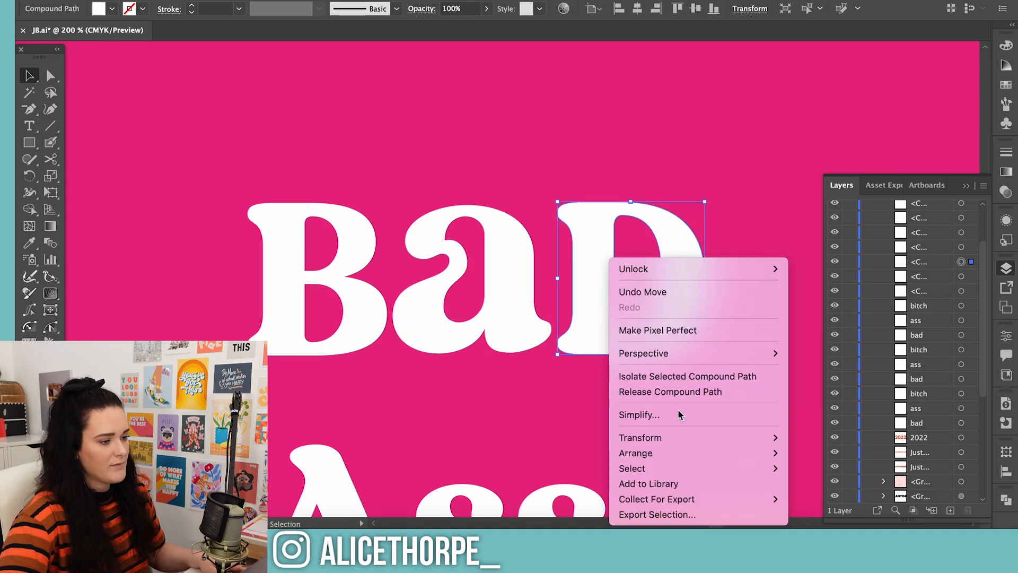
{"action": "mouse_move", "coordinate": [686, 436]}
{"action": "left_click", "coordinate": [895, 438]}
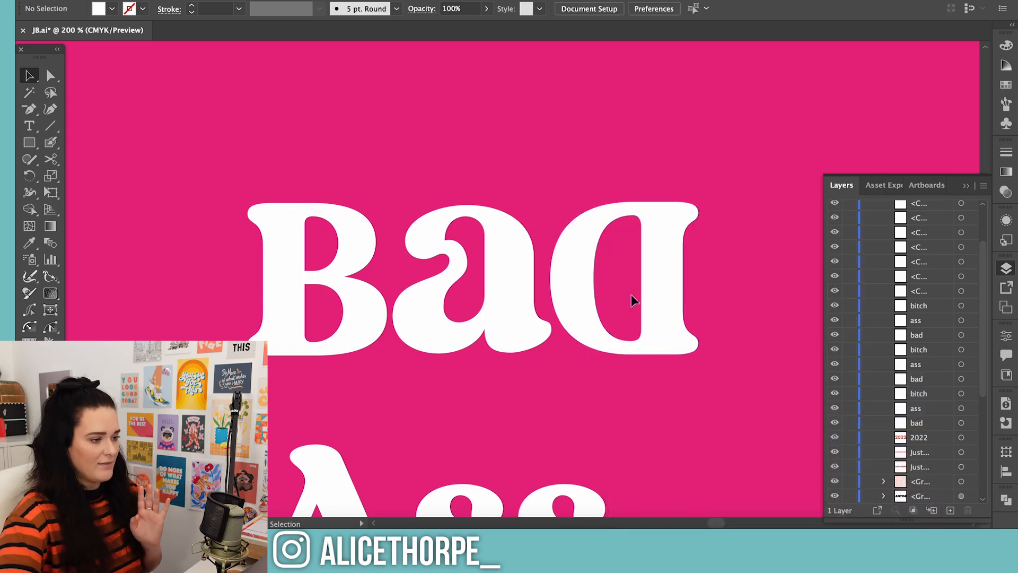
{"action": "left_click", "coordinate": [650, 298]}
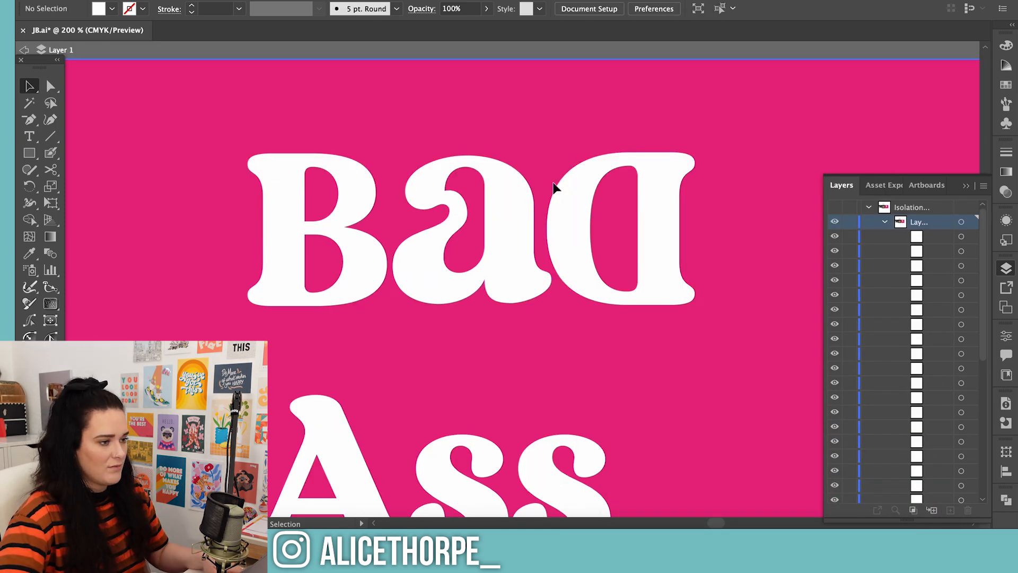
{"action": "left_click", "coordinate": [648, 209]}
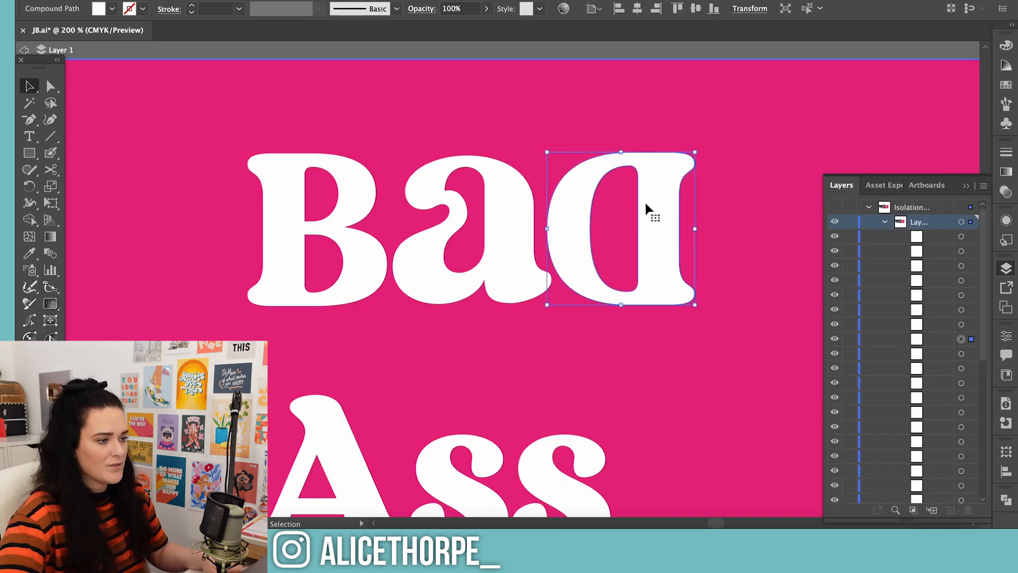
Narrow the reflected D by moving the anchor points of its stem's outer edge slightly inward
{"action": "key", "text": "a"}
{"action": "left_click_drag", "start_coordinate": [715, 131], "coordinate": [660, 318]}
{"action": "mouse_move", "coordinate": [683, 227]}
{"action": "left_mouse_down"}
{"action": "mouse_move", "coordinate": [659, 227]}
{"action": "mouse_move", "coordinate": [672, 229]}
{"action": "left_mouse_up"}
{"action": "left_click", "coordinate": [762, 307]}
{"action": "scroll", "coordinate": [748, 344], "scroll_direction": "down", "scroll_amount": 3}
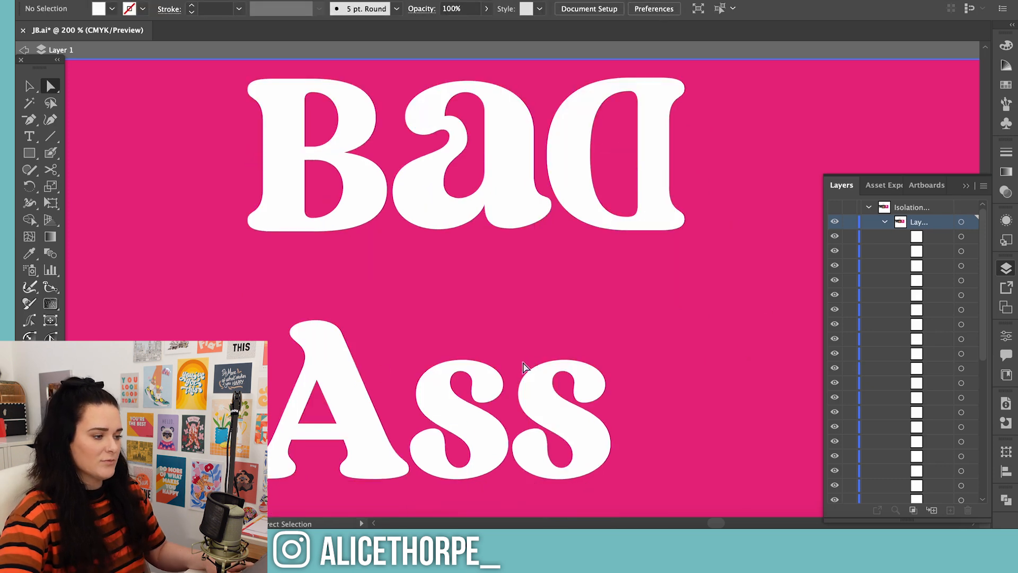
Move the A and first s of Ass up toward BaD and enlarge that s to cap height, overlapping the A's foot
{"action": "key", "text": "v"}
{"action": "left_click_drag", "start_coordinate": [349, 383], "coordinate": [318, 333]}
{"action": "left_click_drag", "start_coordinate": [428, 408], "coordinate": [392, 361]}
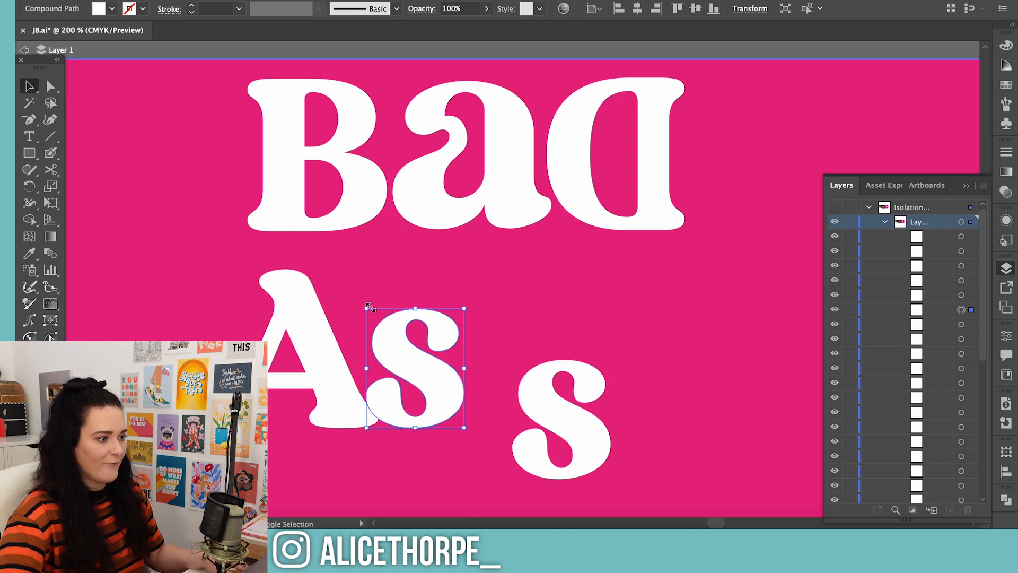
{"action": "left_click_drag", "start_coordinate": [370, 308], "coordinate": [320, 272]}
{"action": "left_click_drag", "start_coordinate": [391, 330], "coordinate": [400, 330]}
{"action": "left_click", "coordinate": [496, 364]}
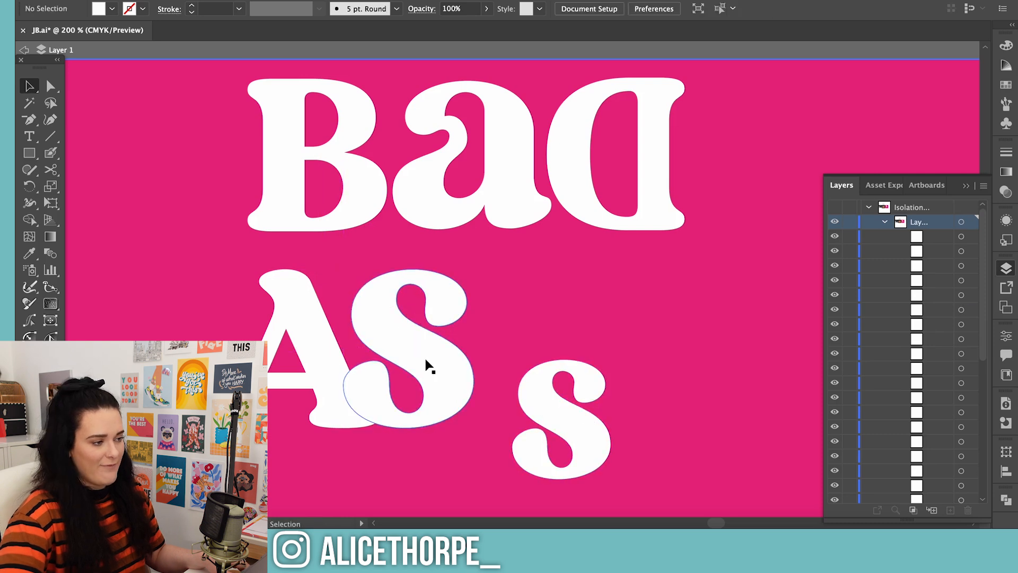
Delete the small last s of Ass and put a copy of the enlarged S in its place
{"action": "left_click_drag", "start_coordinate": [559, 409], "coordinate": [537, 374]}
{"action": "left_click_drag", "start_coordinate": [578, 313], "coordinate": [677, 279]}
{"action": "key", "text": "Delete"}
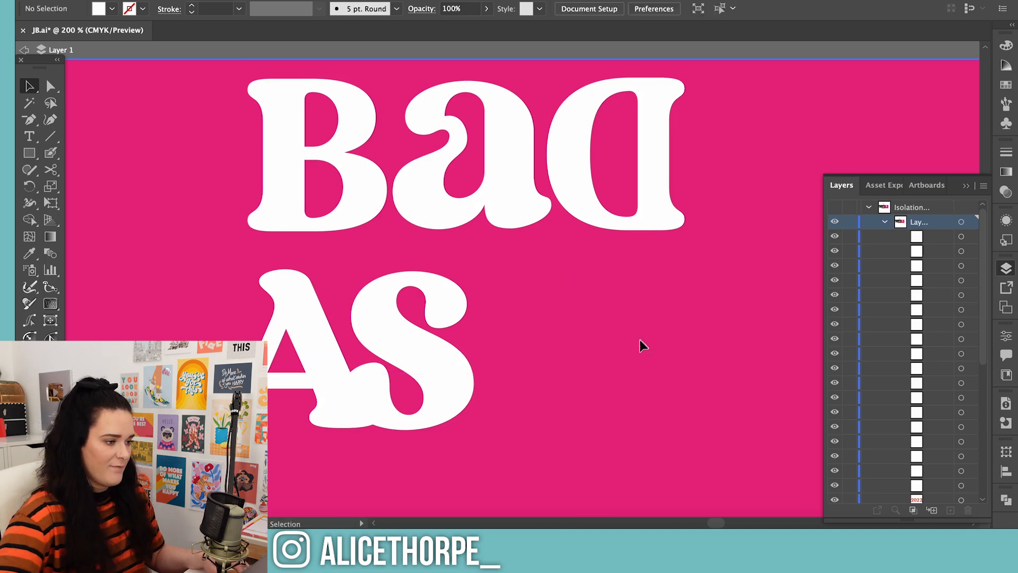
{"action": "left_click", "coordinate": [438, 359]}
{"action": "left_click_drag", "start_coordinate": [438, 359], "coordinate": [575, 358], "text": "alt"}
{"action": "left_click", "coordinate": [409, 390]}
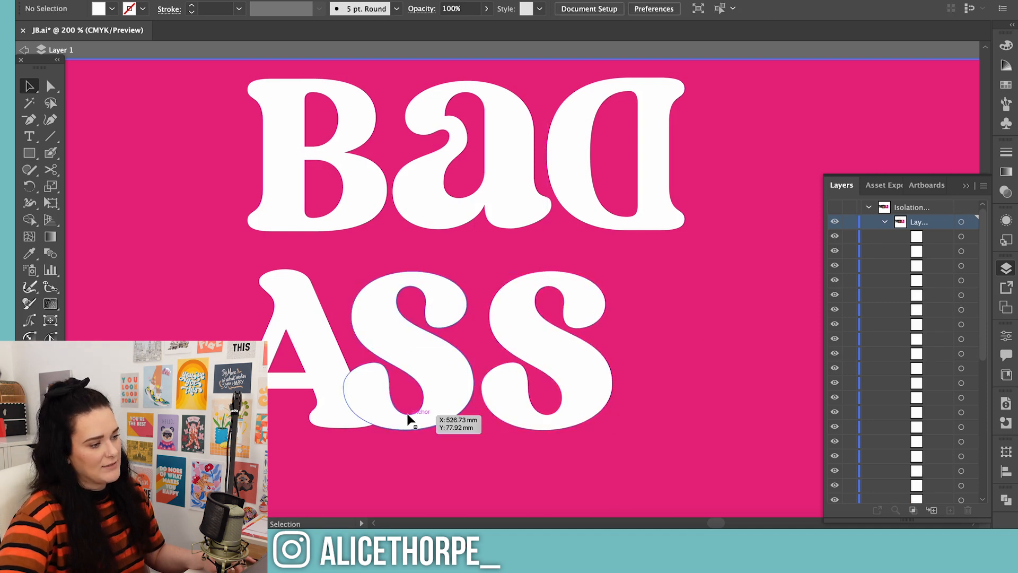
Try to erase the lower curl of the first S where it overlaps the foot of the A
{"action": "left_click", "coordinate": [410, 414]}
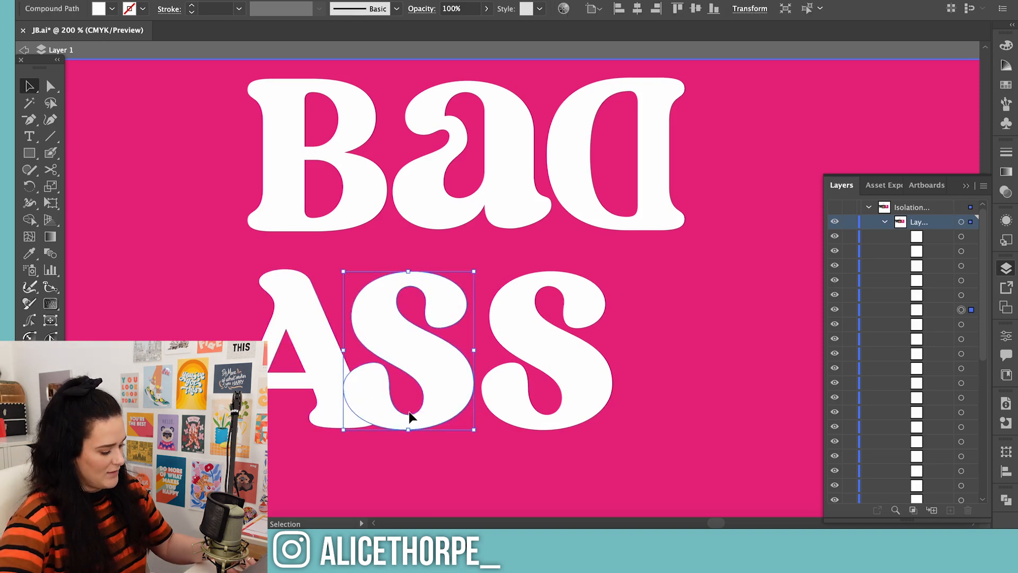
{"action": "key", "text": "shift+e"}
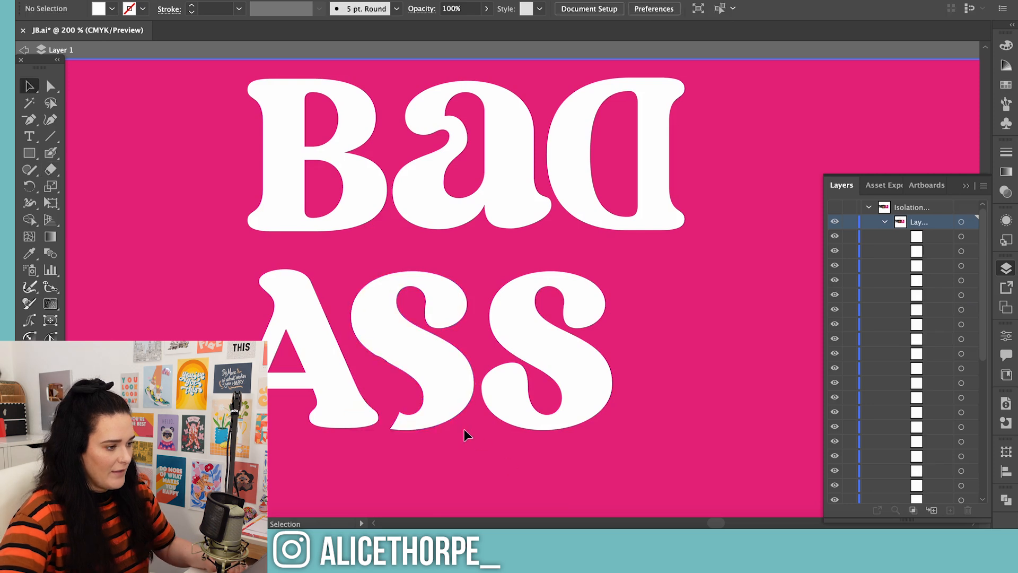
{"action": "left_click", "coordinate": [416, 420]}
{"action": "key", "text": "a"}
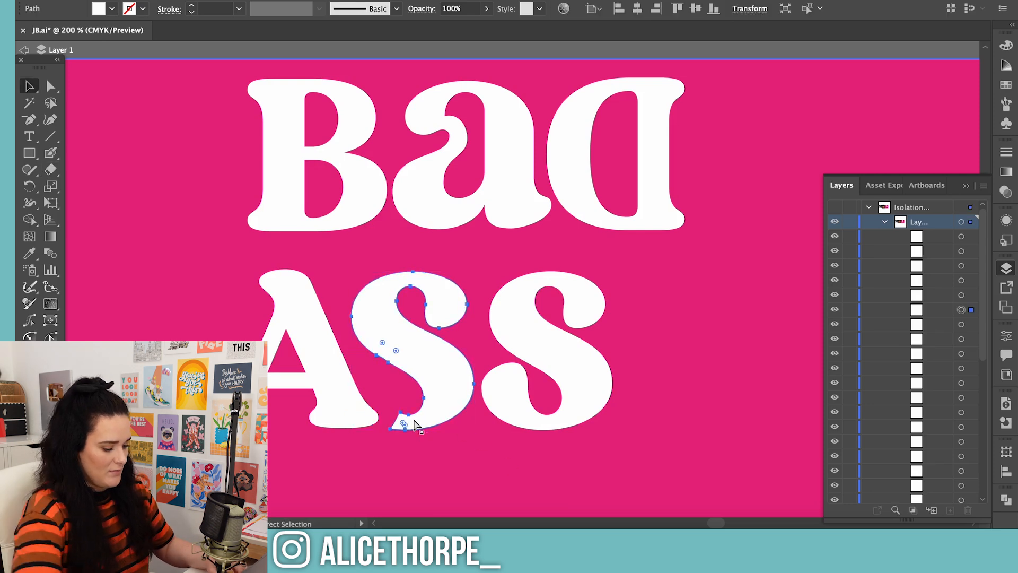
{"action": "key", "text": "ctrl+equal"}
{"action": "key", "text": "v"}
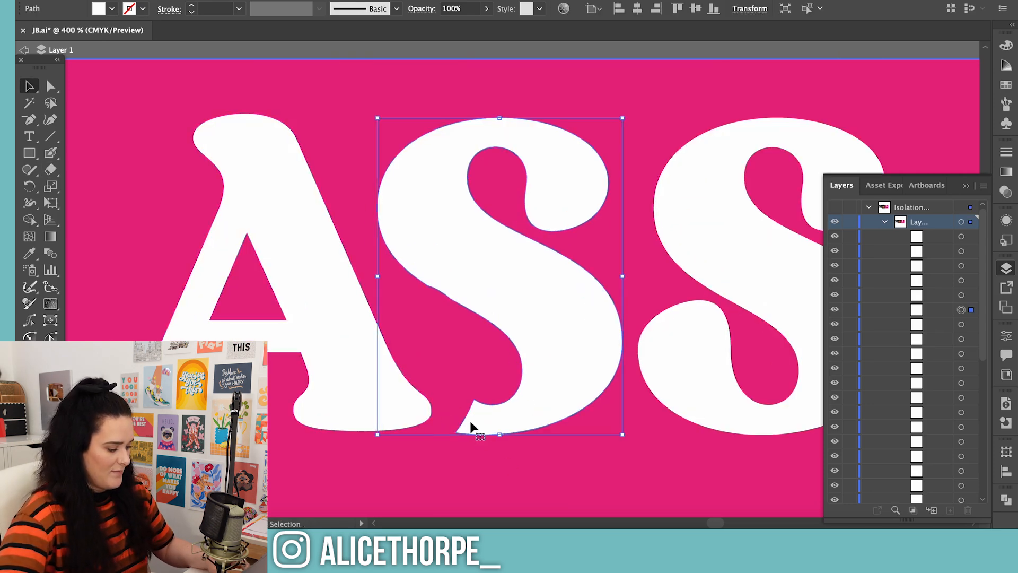
{"action": "key", "text": "ctrl+z"}
{"action": "key", "text": "ctrl+z"}
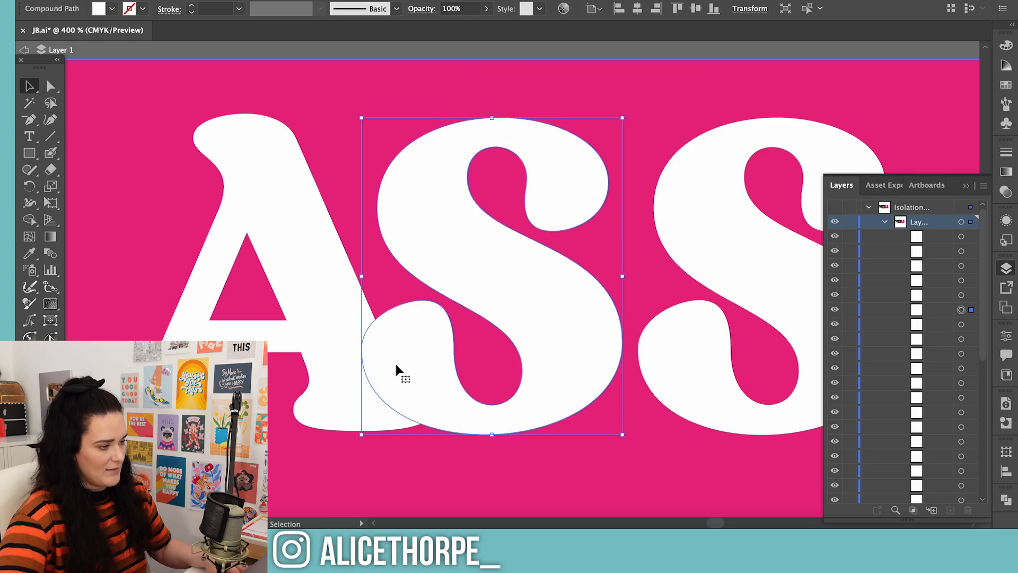
Erase the first S's lower curl, ending it in a short stub, and nudge the letter up level with the A
{"action": "key", "text": "shift+e"}
{"action": "left_click_drag", "start_coordinate": [387, 337], "coordinate": [394, 337]}
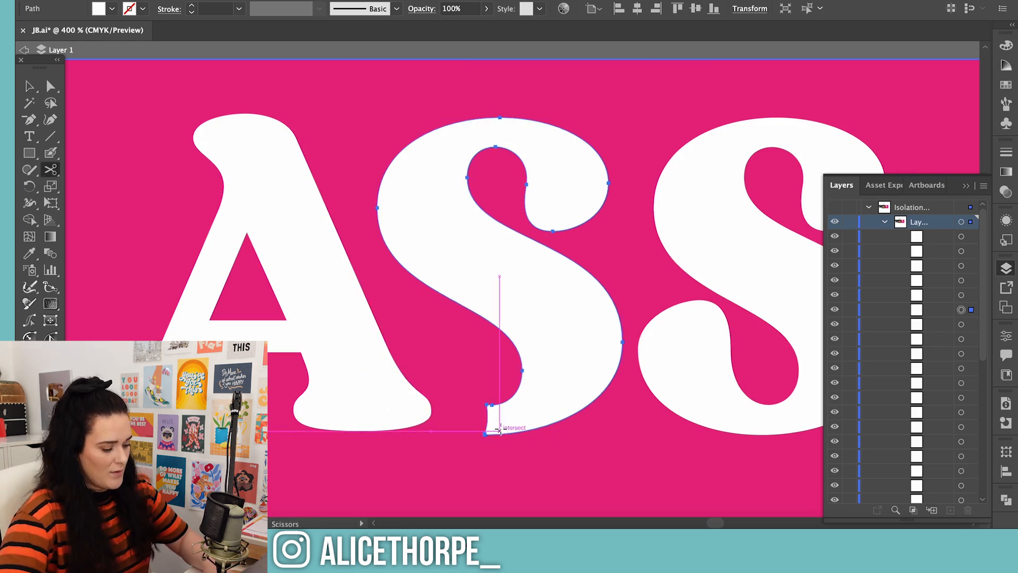
{"action": "key", "text": "v"}
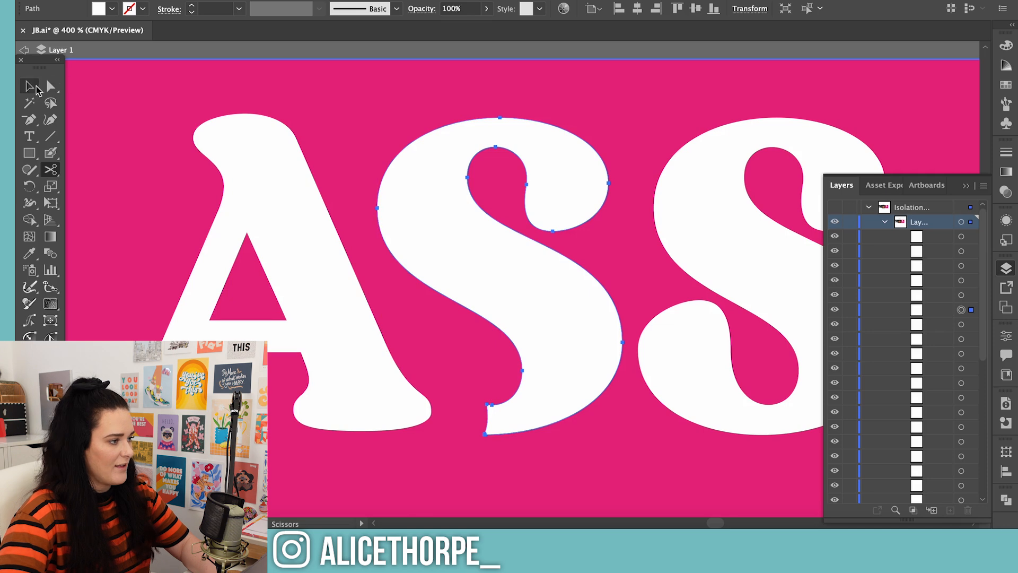
{"action": "left_click_drag", "start_coordinate": [437, 185], "coordinate": [438, 180]}
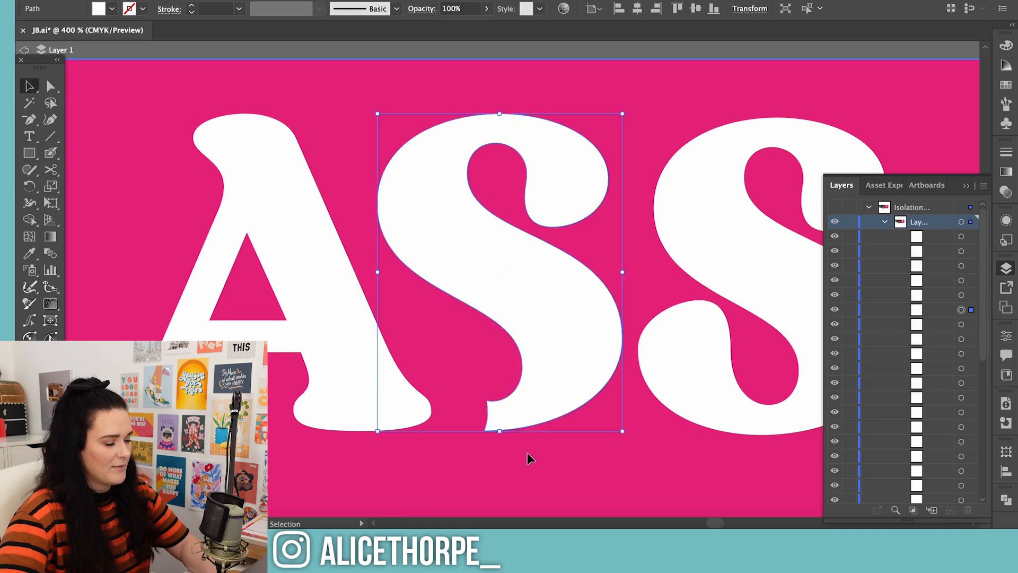
{"action": "left_click", "coordinate": [586, 469]}
Draw a curved connecting shape with the Pen tool that joins the first S's cut end to the A's foot
{"action": "key", "text": "p"}
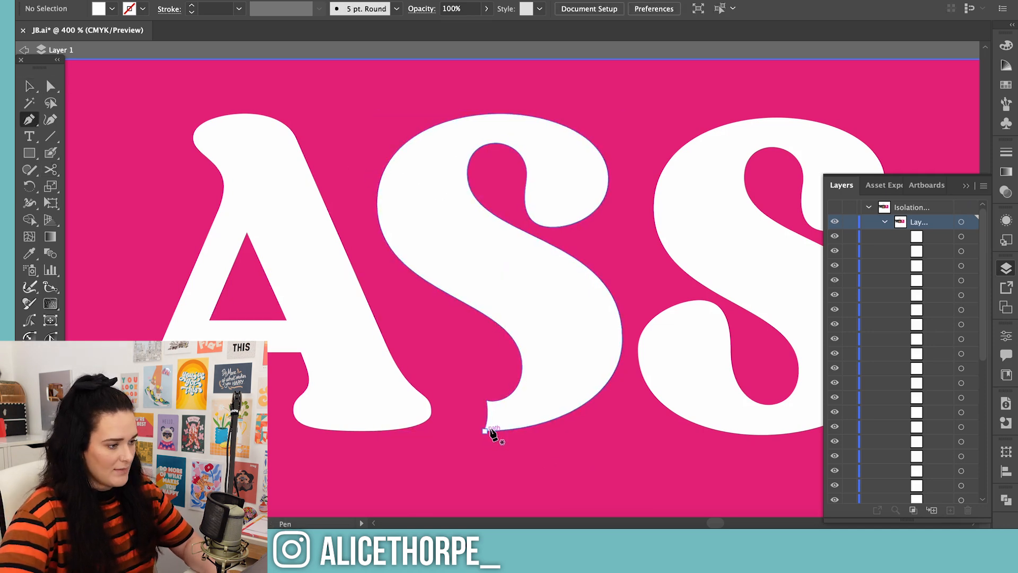
{"action": "left_click", "coordinate": [485, 430]}
{"action": "left_click_drag", "start_coordinate": [352, 430], "coordinate": [318, 429]}
{"action": "left_click", "coordinate": [385, 344]}
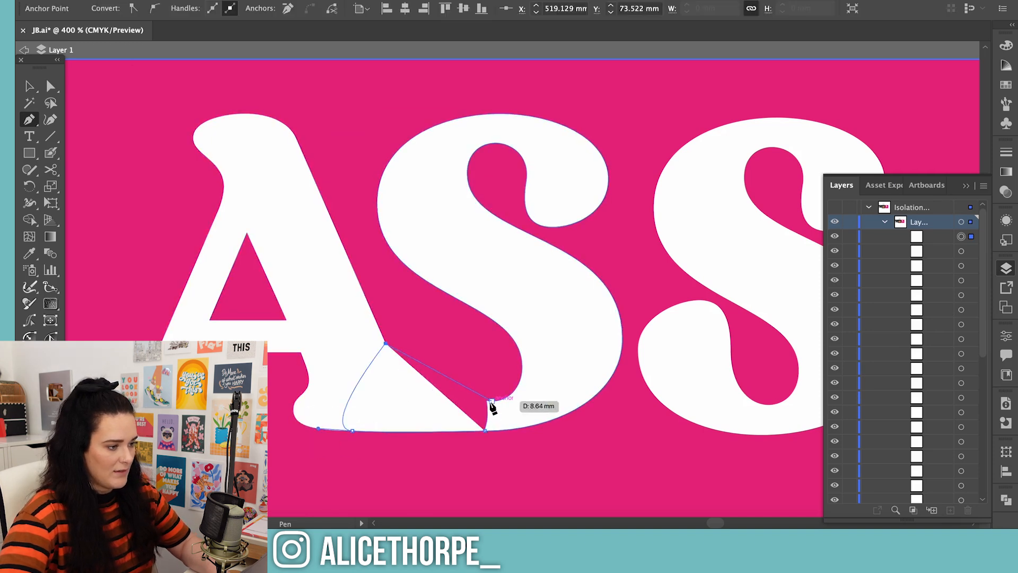
{"action": "left_click_drag", "start_coordinate": [492, 401], "coordinate": [576, 406]}
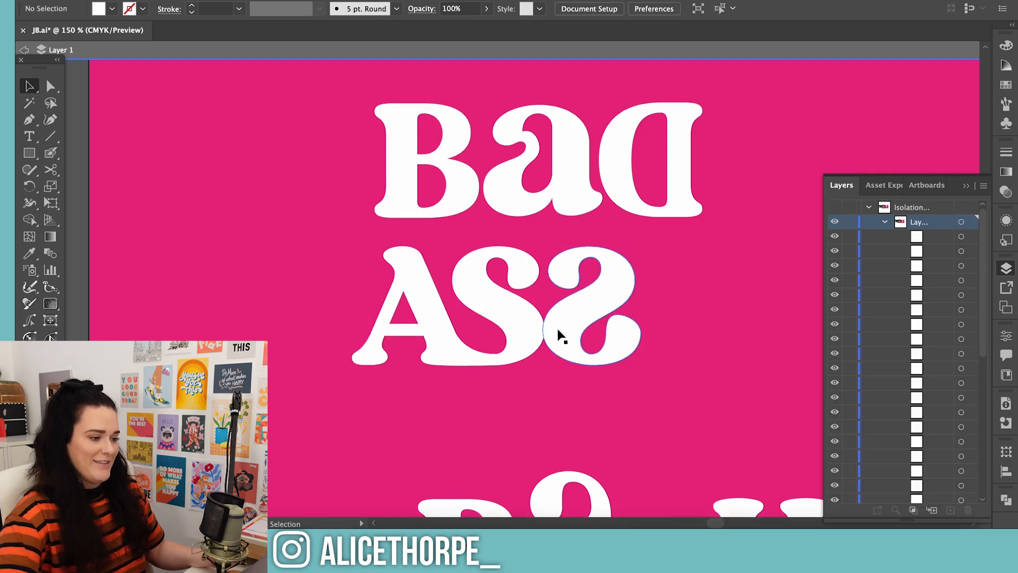
Try to tuck the ASS line, with its last S reflected, up and across beneath BaD
{"action": "left_click", "coordinate": [560, 336]}
{"action": "left_click_drag", "start_coordinate": [387, 277], "coordinate": [613, 319]}
{"action": "left_click", "coordinate": [682, 416]}
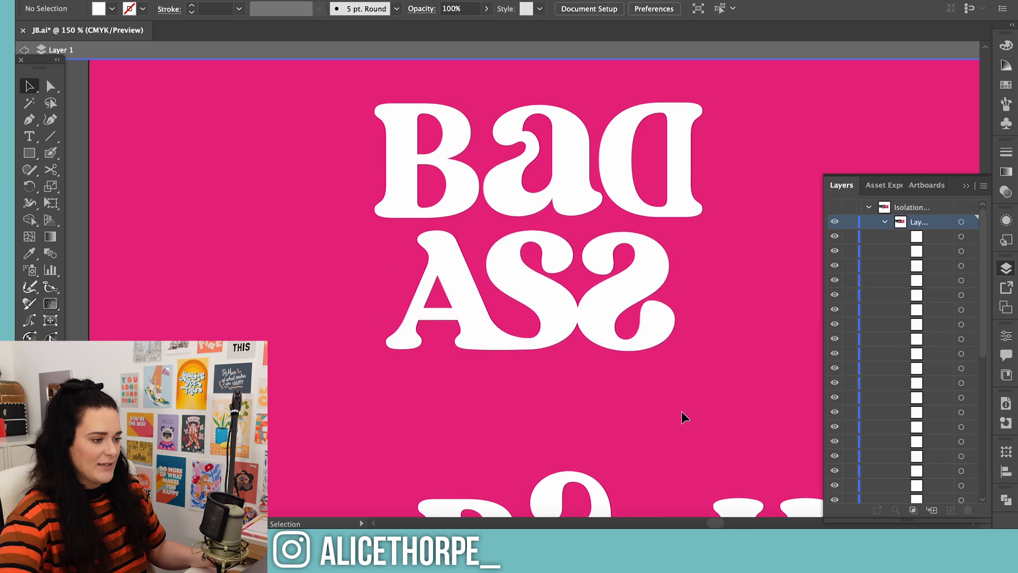
{"action": "scroll", "coordinate": [683, 417], "scroll_direction": "down", "scroll_amount": 3}
{"action": "scroll", "coordinate": [683, 416], "scroll_direction": "up", "scroll_amount": 3}
{"action": "left_click", "coordinate": [650, 378]}
{"action": "left_click_drag", "start_coordinate": [683, 388], "coordinate": [689, 386]}
{"action": "key", "text": "ctrl+z"}
{"action": "key", "text": "ctrl+z"}
{"action": "key", "text": "ctrl+z"}
{"action": "key", "text": "ctrl+z"}
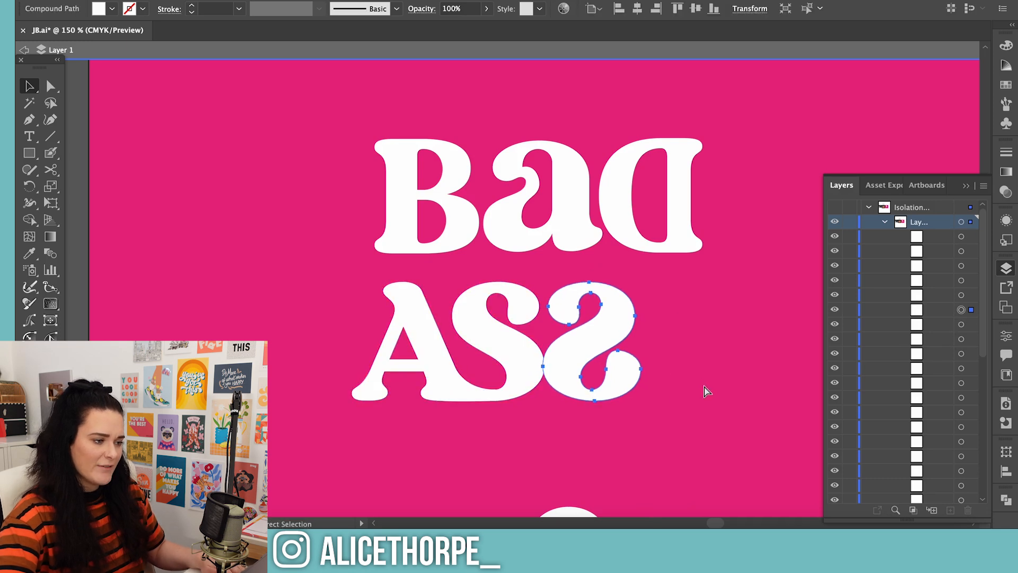
Return the last S of ASS to its normal orientation and move the BitcH line up closer beneath ASS
{"action": "left_click", "coordinate": [508, 285]}
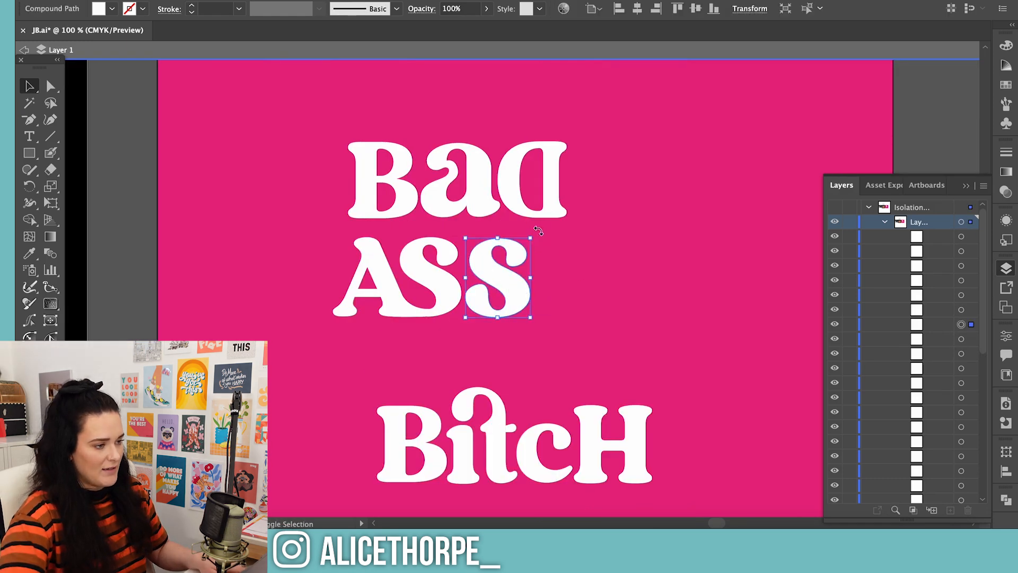
{"action": "left_click_drag", "start_coordinate": [539, 231], "coordinate": [549, 338]}
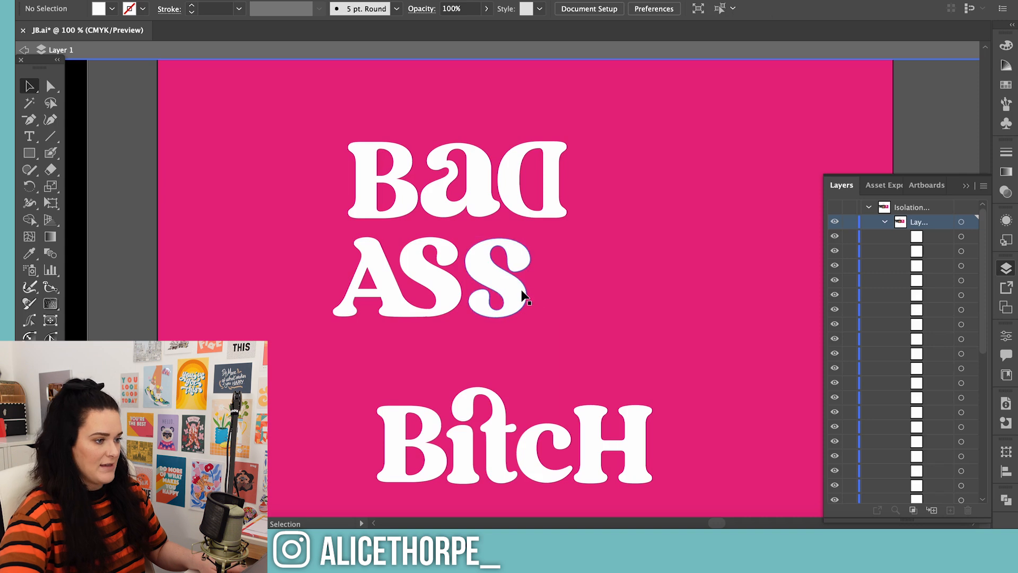
{"action": "left_click_drag", "start_coordinate": [521, 290], "coordinate": [517, 295]}
{"action": "left_click_drag", "start_coordinate": [341, 415], "coordinate": [584, 395]}
{"action": "key", "text": "super+shift+a"}
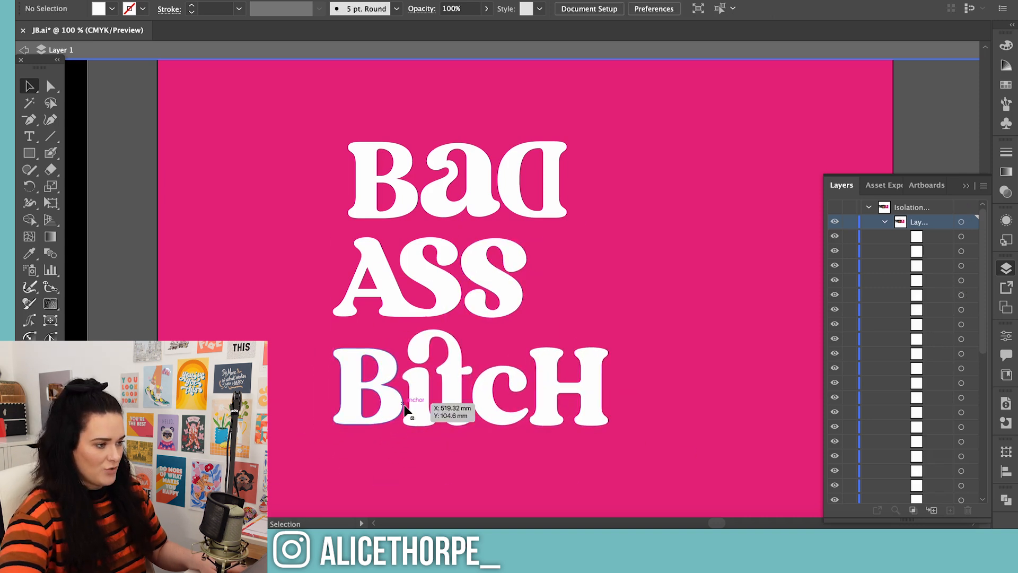
Enlarge the c of BitcH to cap height and reposition the H directly after it
{"action": "left_click", "coordinate": [487, 415]}
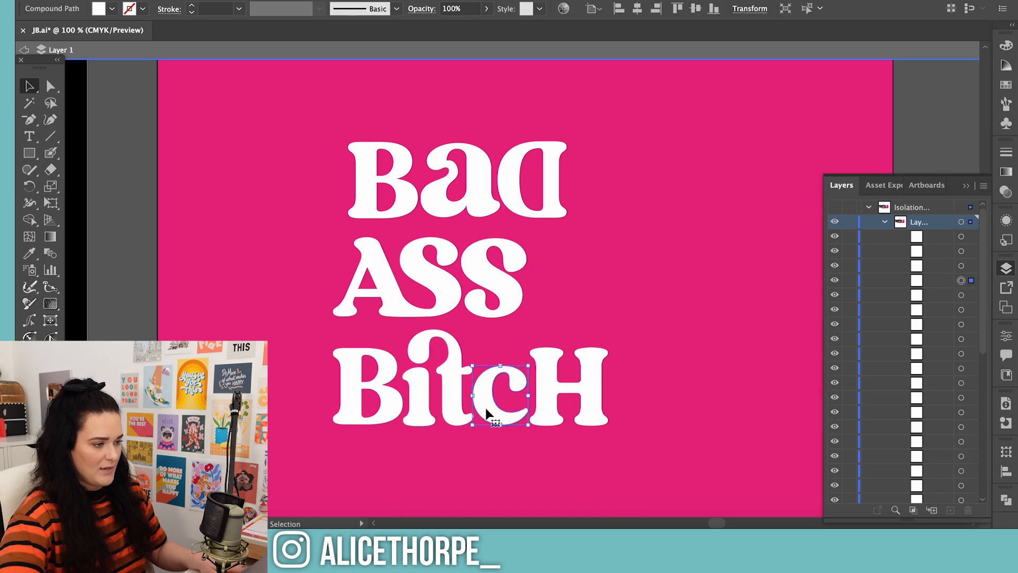
{"action": "key", "text": "ctrl+plus"}
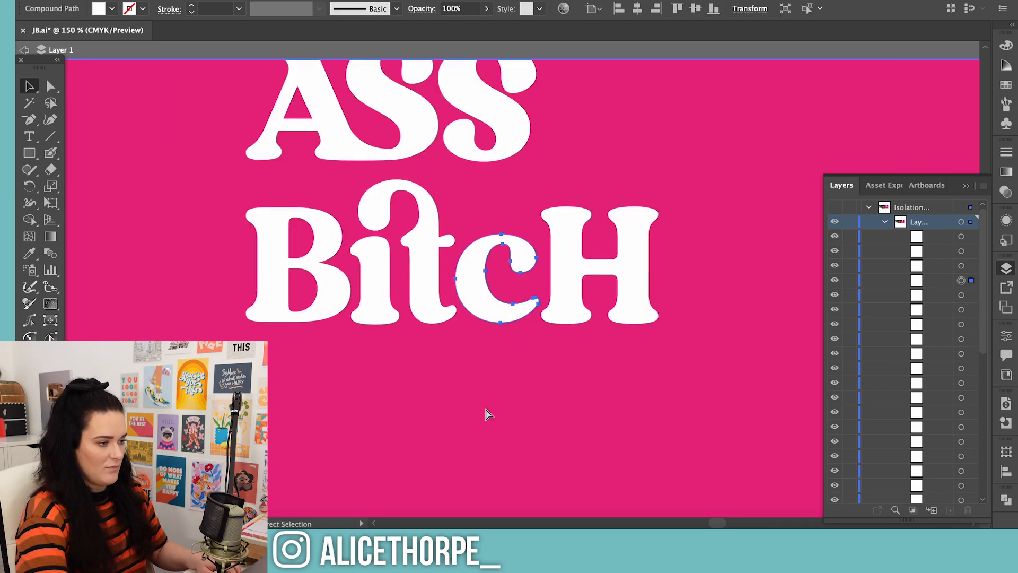
{"action": "key", "text": "ctrl+plus"}
{"action": "left_click_drag", "start_coordinate": [621, 285], "coordinate": [733, 266]}
{"action": "left_click", "coordinate": [461, 278]}
{"action": "key", "text": "t"}
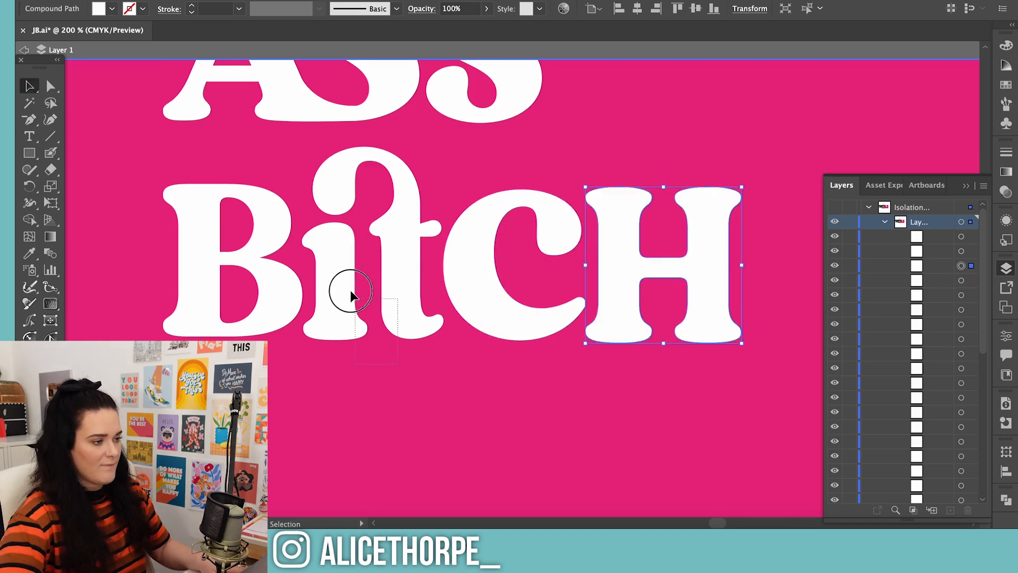
Enlarge the joined "it" of BitcH slightly between the B and the C
{"action": "left_click", "coordinate": [350, 287]}
{"action": "scroll", "coordinate": [352, 277], "scroll_direction": "up", "scroll_amount": 2}
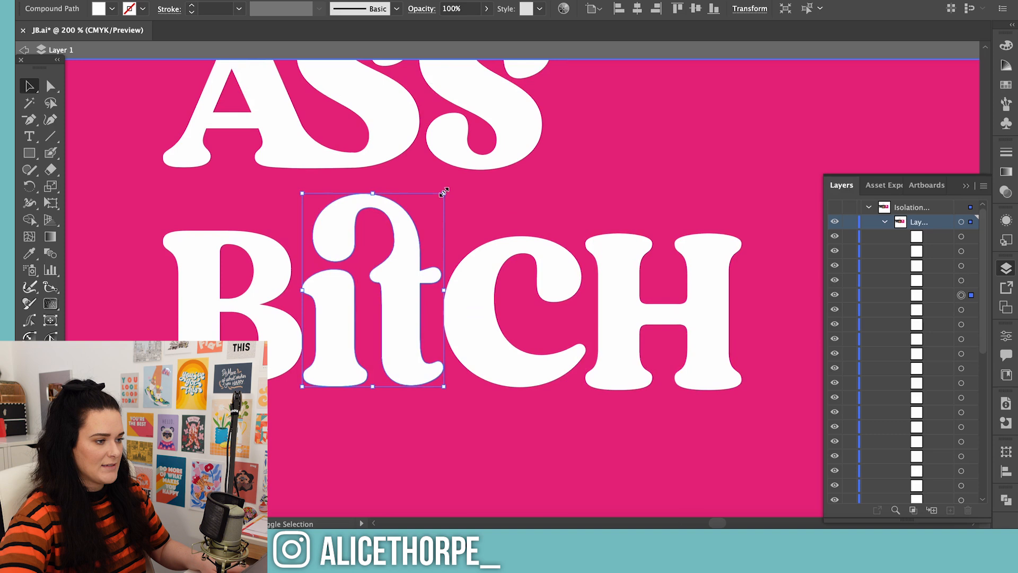
{"action": "left_click_drag", "start_coordinate": [445, 192], "coordinate": [463, 166]}
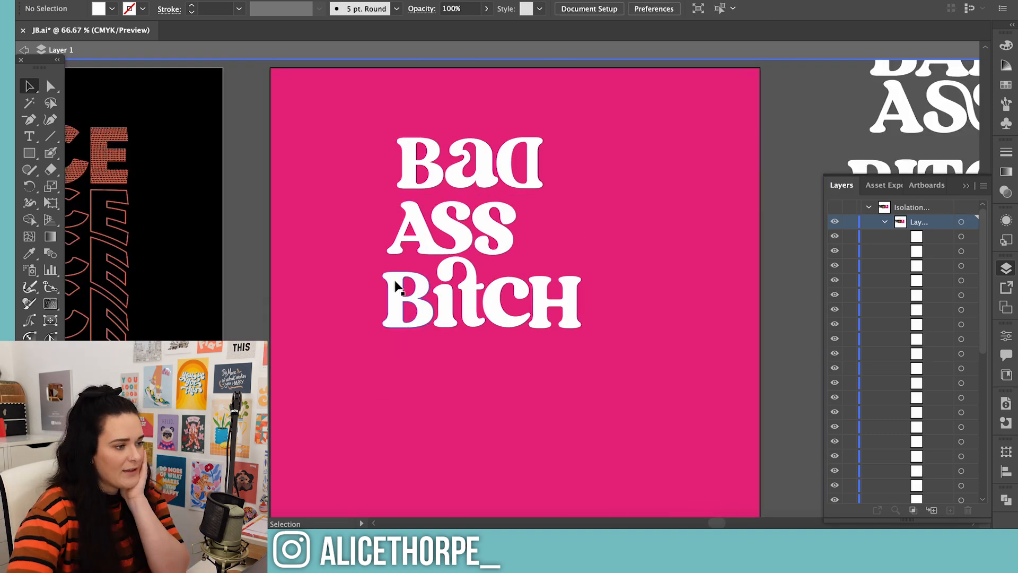
{"action": "mouse_move", "coordinate": [435, 260]}
{"action": "left_mouse_down"}
{"action": "mouse_move", "coordinate": [284, 256]}
{"action": "mouse_move", "coordinate": [439, 259]}
{"action": "left_mouse_up"}
Cut the linked SS from the all-caps ASS beside the artboard and paste it onto the pink square
{"action": "scroll", "coordinate": [373, 286], "scroll_direction": "right", "scroll_amount": 5}
{"action": "left_click", "coordinate": [809, 106]}
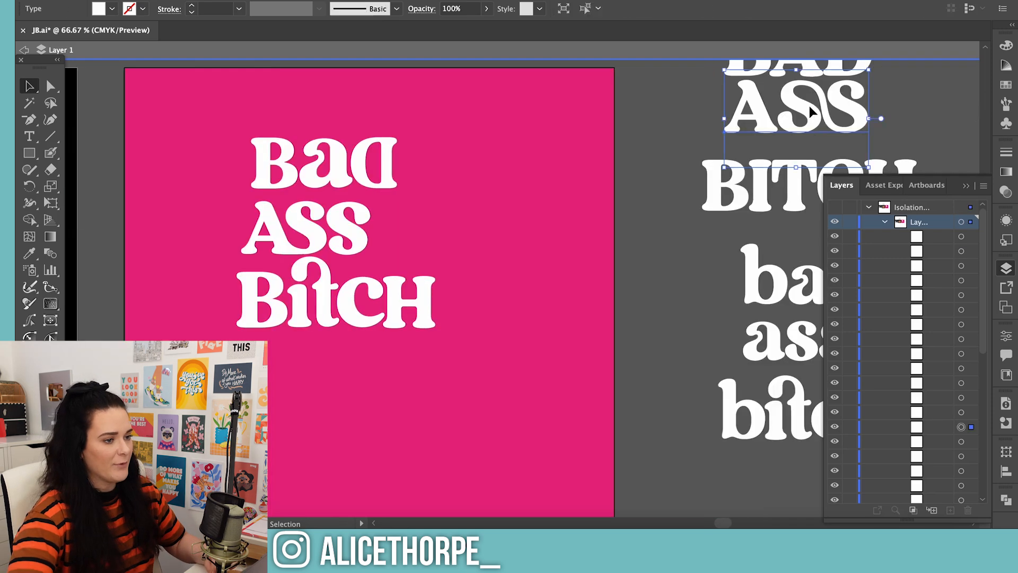
{"action": "key", "text": "t"}
{"action": "left_click_drag", "start_coordinate": [792, 104], "coordinate": [919, 105]}
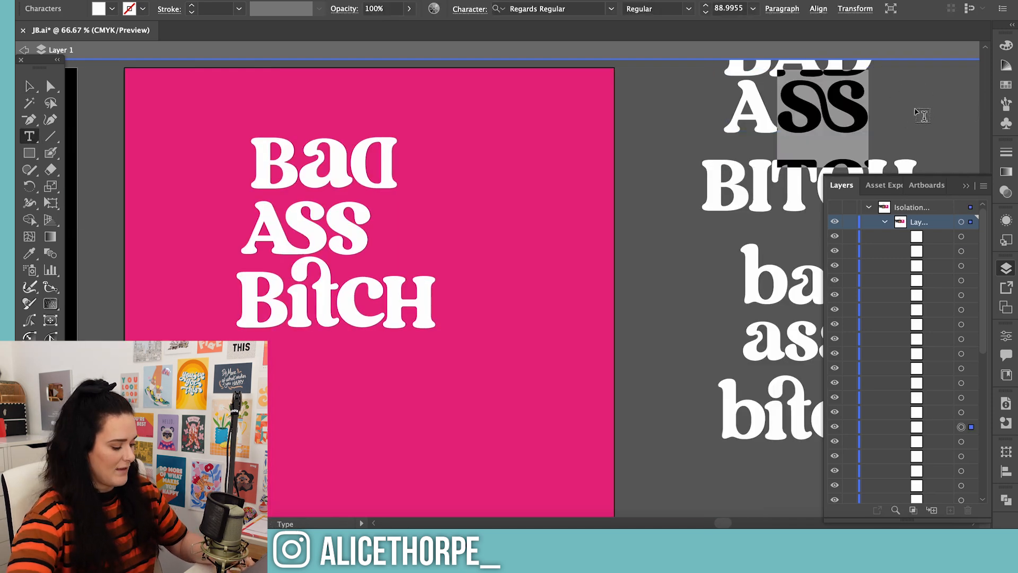
{"action": "key", "text": "BackSpace"}
{"action": "key", "text": "Escape"}
{"action": "key", "text": "ctrl+v"}
{"action": "left_click_drag", "start_coordinate": [464, 250], "coordinate": [403, 204]}
Move the two separate S letters of the customised ASS line aside on the pink square
{"action": "left_click", "coordinate": [336, 229]}
{"action": "left_click", "coordinate": [302, 223]}
{"action": "left_click", "coordinate": [342, 224], "text": "shift"}
{"action": "left_click_drag", "start_coordinate": [297, 233], "coordinate": [504, 150]}
Place the linked SS directly after the A and convert it to outlines
{"action": "left_click_drag", "start_coordinate": [441, 229], "coordinate": [364, 221]}
{"action": "scroll", "coordinate": [350, 229], "scroll_direction": "up", "scroll_amount": 6}
{"action": "right_click", "coordinate": [454, 158]}
{"action": "left_click", "coordinate": [505, 323]}
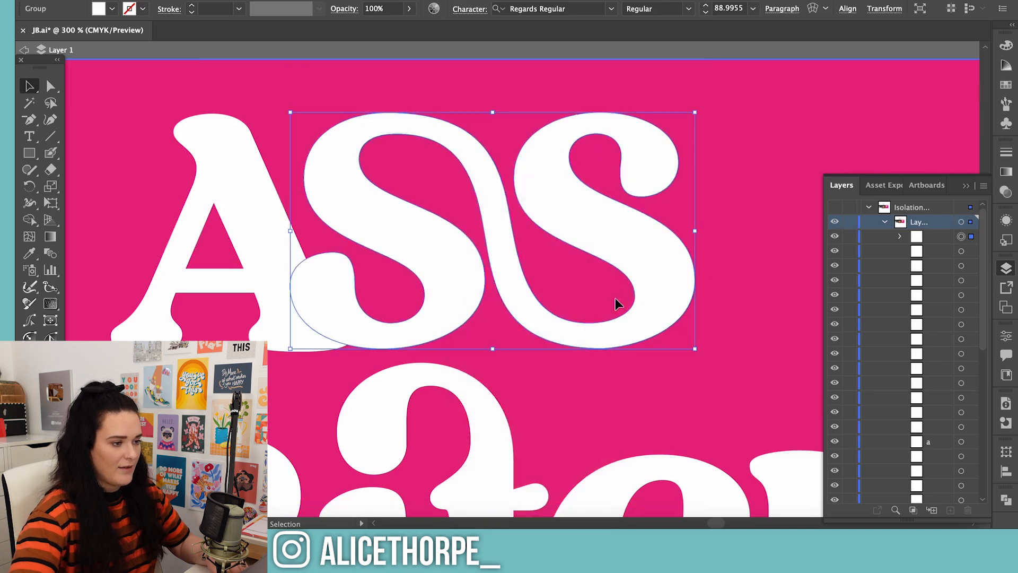
{"action": "left_click", "coordinate": [708, 272]}
Erase the lower curl of the linked SS's first letter and join its cut end to the A's foot
{"action": "left_click", "coordinate": [460, 283]}
{"action": "key", "text": "shift+e"}
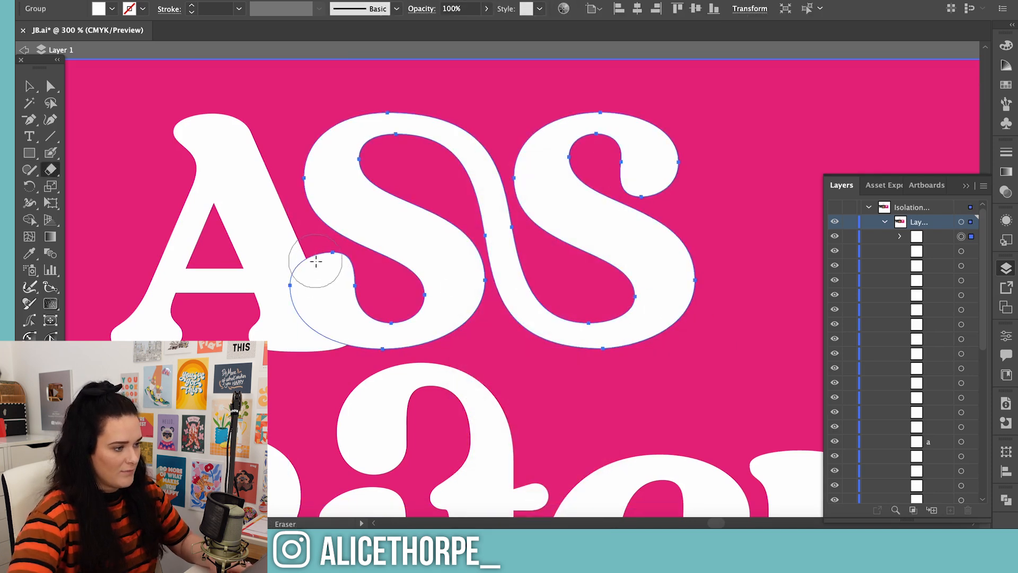
{"action": "mouse_move", "coordinate": [323, 268]}
{"action": "left_mouse_down"}
{"action": "mouse_move", "coordinate": [360, 311]}
{"action": "mouse_move", "coordinate": [354, 328]}
{"action": "left_mouse_up"}
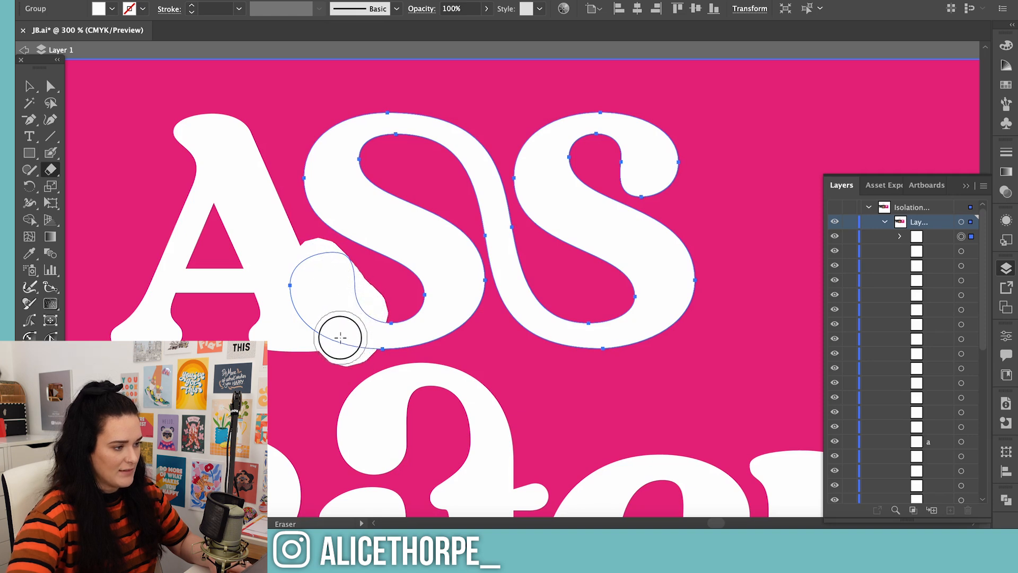
{"action": "left_click_drag", "start_coordinate": [285, 265], "coordinate": [313, 279]}
{"action": "key", "text": "v"}
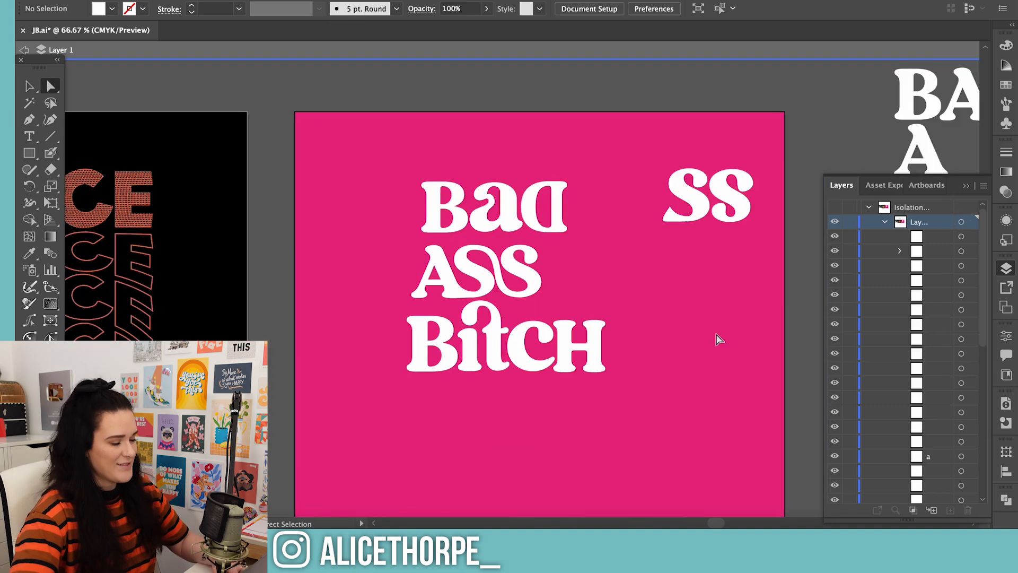
{"action": "key", "text": "v"}
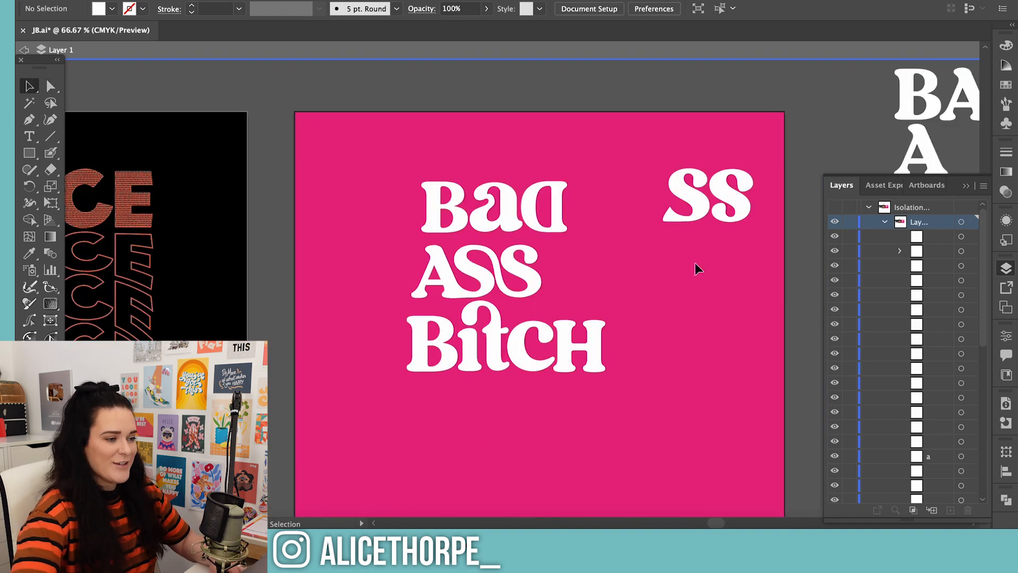
Move the unused separate S letters off the pink artboard, beside the spare all-caps text
{"action": "left_click_drag", "start_coordinate": [654, 166], "coordinate": [745, 246]}
{"action": "left_click_drag", "start_coordinate": [735, 197], "coordinate": [850, 79]}
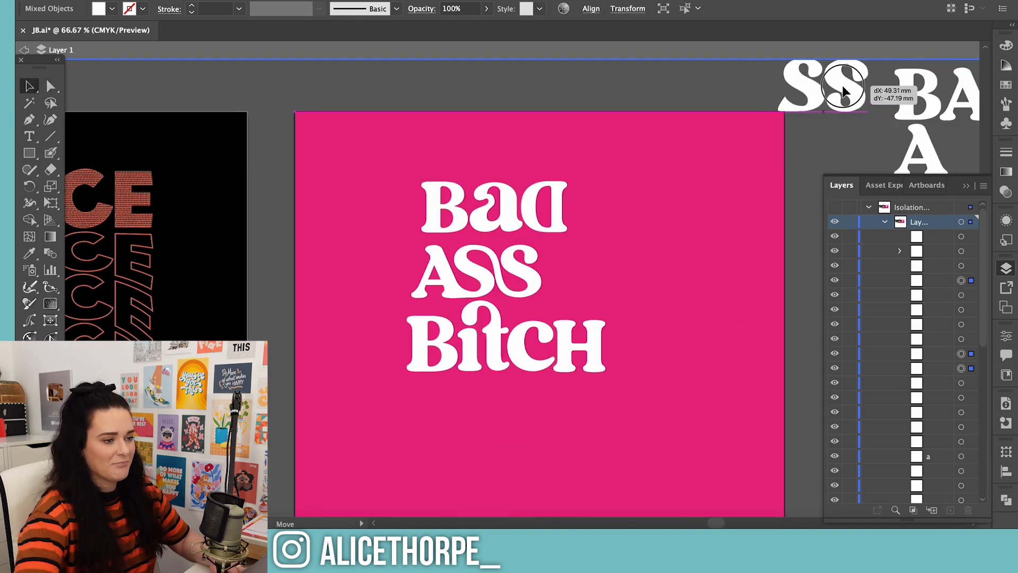
{"action": "left_click", "coordinate": [843, 144]}
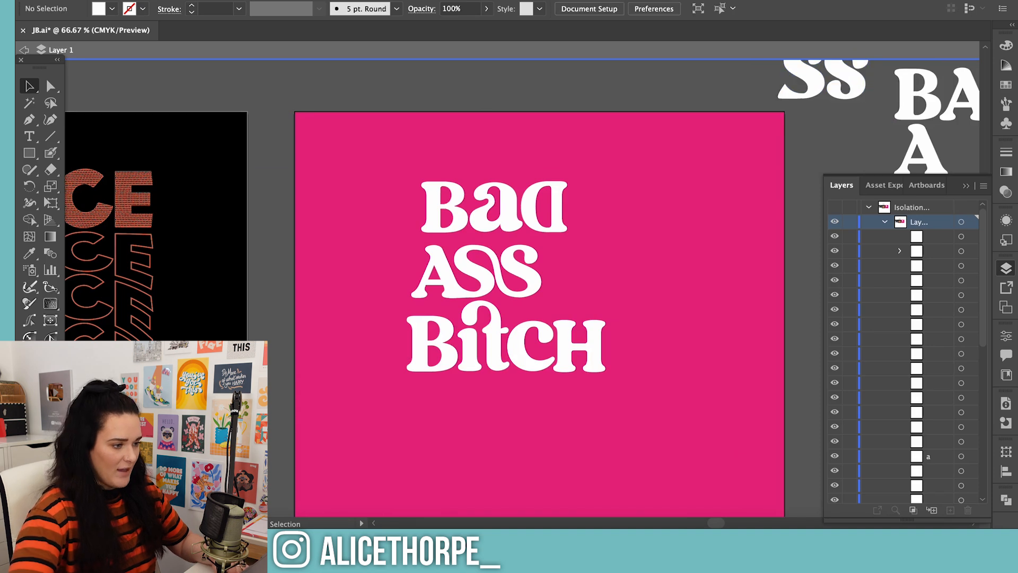
Extend the upper terminal of the a in Bad toward the B and reshape its lower curve
{"action": "left_click", "coordinate": [452, 212]}
{"action": "scroll", "coordinate": [452, 212], "scroll_direction": "up", "scroll_amount": 5}
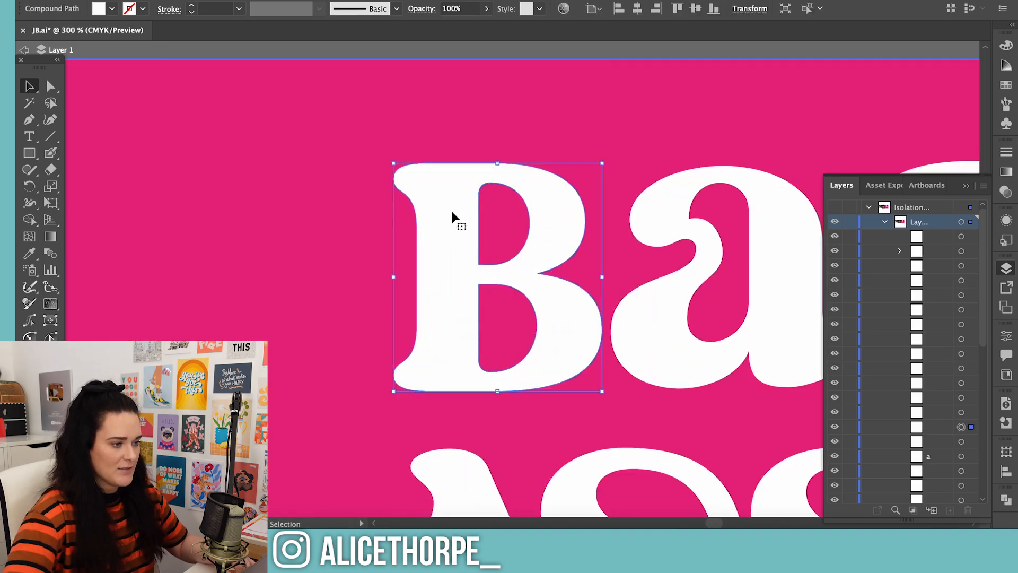
{"action": "key", "text": "a"}
{"action": "left_click", "coordinate": [653, 229]}
{"action": "left_click_drag", "start_coordinate": [631, 221], "coordinate": [611, 217]}
{"action": "left_click_drag", "start_coordinate": [657, 247], "coordinate": [620, 256]}
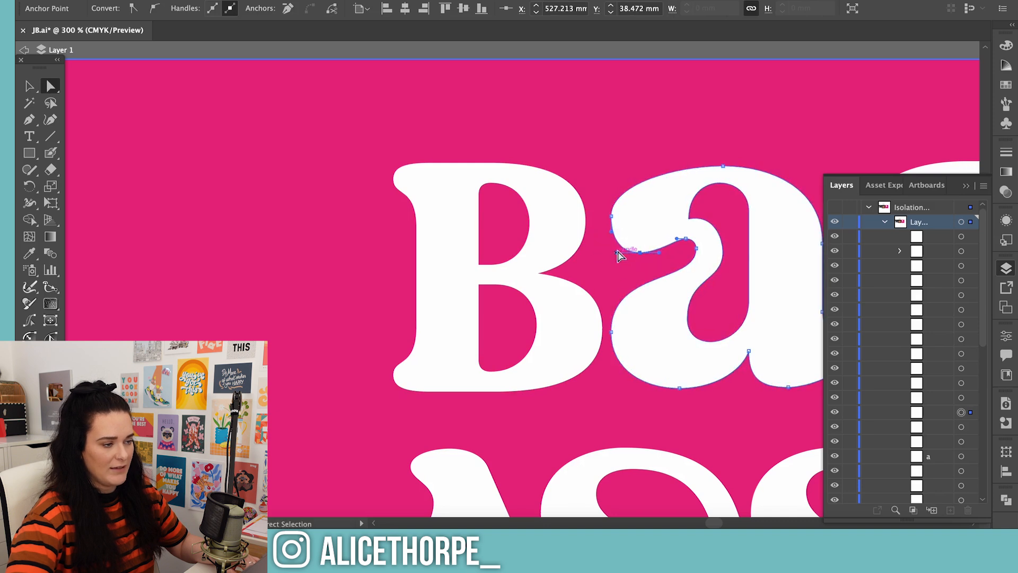
Refine the outline of the a in Bad by adjusting more of its anchor points and handles
{"action": "left_click_drag", "start_coordinate": [615, 214], "coordinate": [604, 276]}
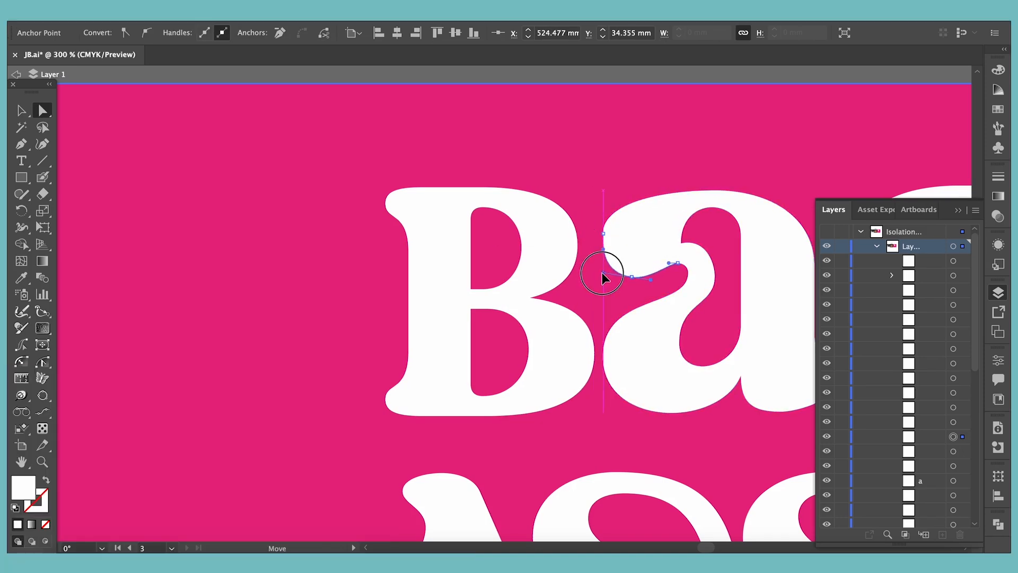
{"action": "left_click", "coordinate": [590, 265]}
{"action": "left_click", "coordinate": [566, 244]}
{"action": "left_click_drag", "start_coordinate": [578, 246], "coordinate": [591, 244]}
{"action": "left_click", "coordinate": [594, 190]}
{"action": "key", "text": "super+minus"}
{"action": "key", "text": "super+minus"}
{"action": "key", "text": "super+minus"}
{"action": "key", "text": "super+minus"}
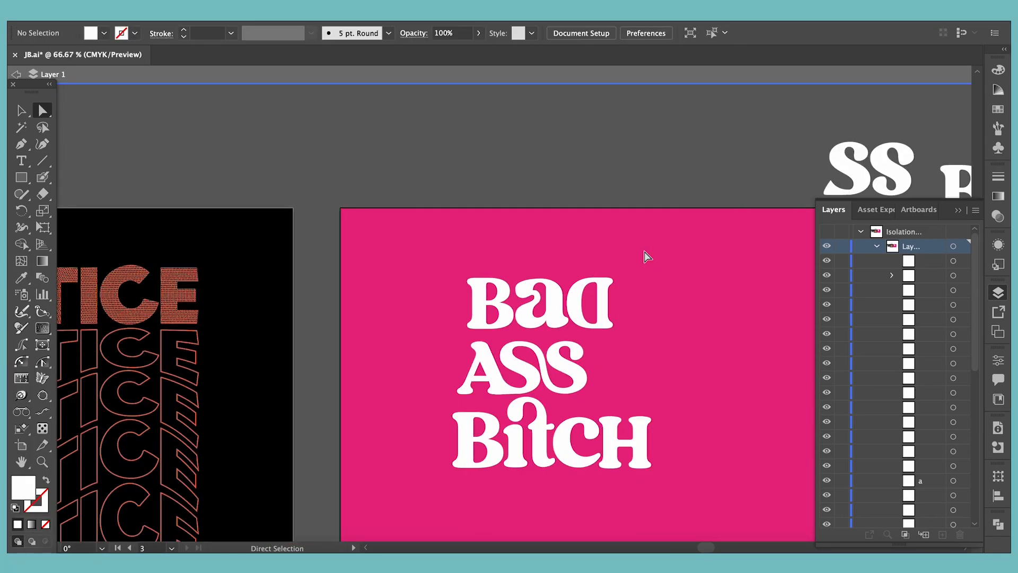
Adjust the orientation of the C in Bitch and shift the H about 0.8 mm left so it meets the C's tail
{"action": "scroll", "coordinate": [607, 363], "scroll_direction": "down", "scroll_amount": 2}
{"action": "left_click", "coordinate": [570, 423]}
{"action": "key", "text": "v"}
{"action": "right_click", "coordinate": [572, 423]}
{"action": "mouse_move", "coordinate": [615, 411]}
{"action": "left_click", "coordinate": [742, 464]}
{"action": "left_click", "coordinate": [762, 347]}
{"action": "left_click", "coordinate": [650, 445]}
{"action": "left_click", "coordinate": [570, 421]}
{"action": "right_click", "coordinate": [571, 423]}
{"action": "mouse_move", "coordinate": [663, 461]}
{"action": "left_click", "coordinate": [780, 461]}
{"action": "key", "text": "Return"}
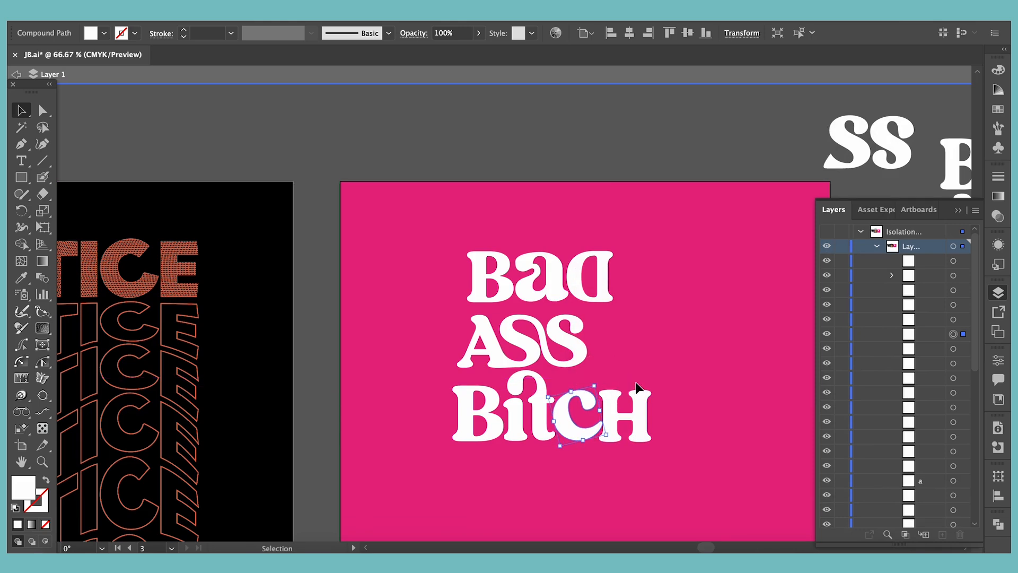
{"action": "left_click", "coordinate": [667, 432]}
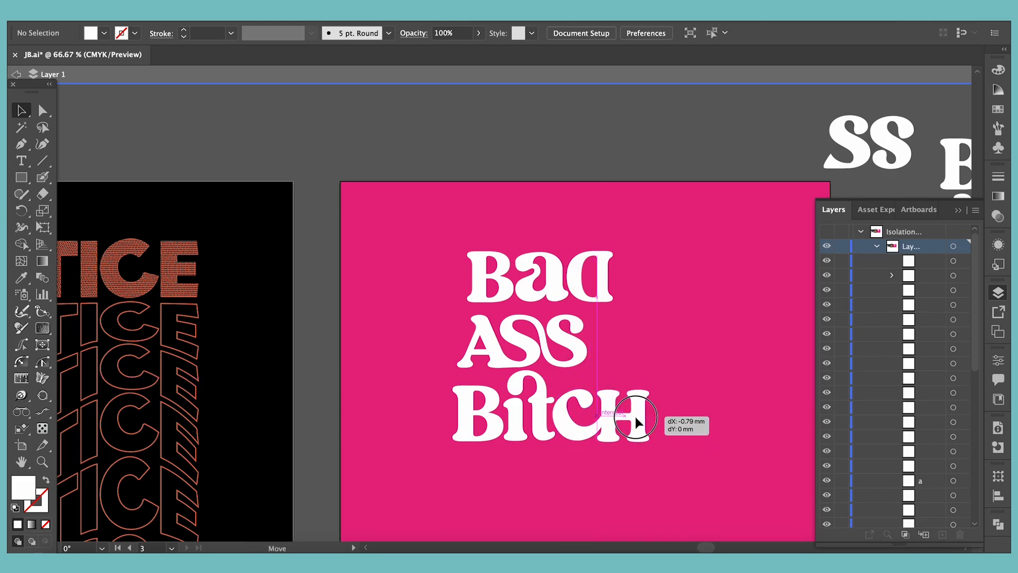
{"action": "scroll", "coordinate": [713, 439], "scroll_direction": "down", "scroll_amount": 3}
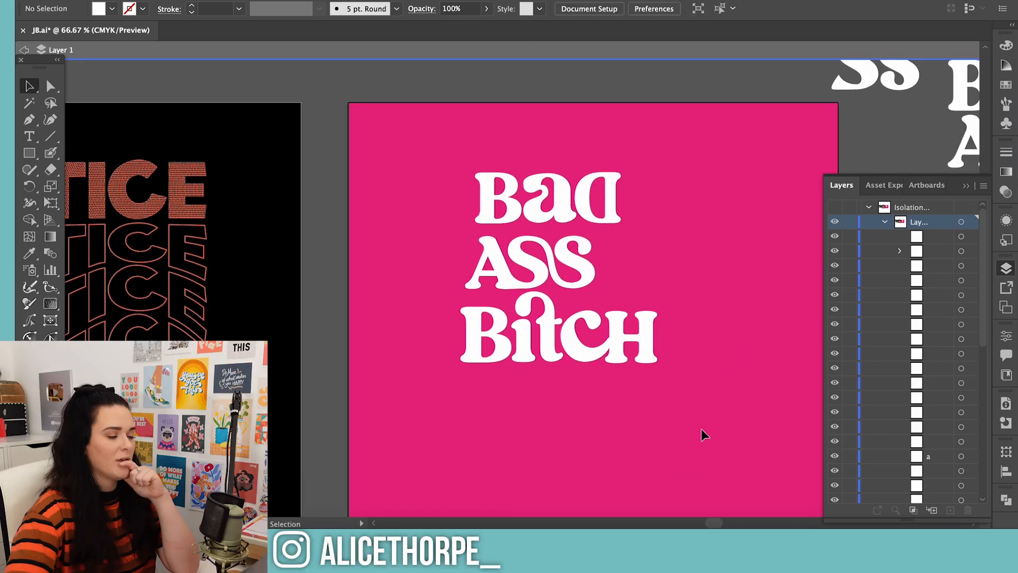
Group the letters of Bad, ASS and Bitch into one group per line
{"action": "left_click_drag", "start_coordinate": [451, 171], "coordinate": [650, 216]}
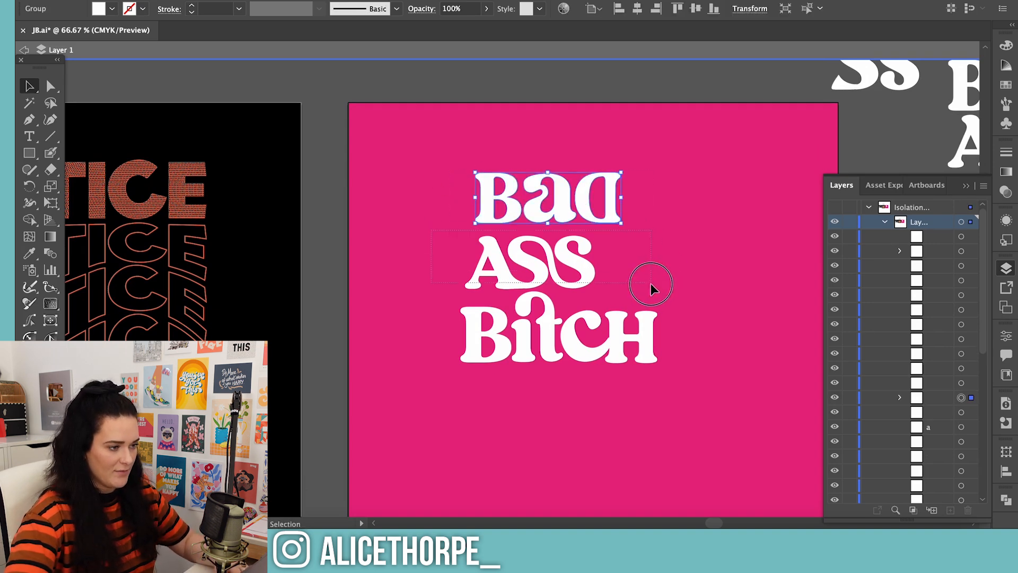
{"action": "left_click_drag", "start_coordinate": [651, 283], "coordinate": [647, 279]}
{"action": "key", "text": "super+g"}
Stack the three word groups closer together, aligning their left sides and touching the curl of Bitch to the first S above
{"action": "left_click_drag", "start_coordinate": [508, 204], "coordinate": [482, 178]}
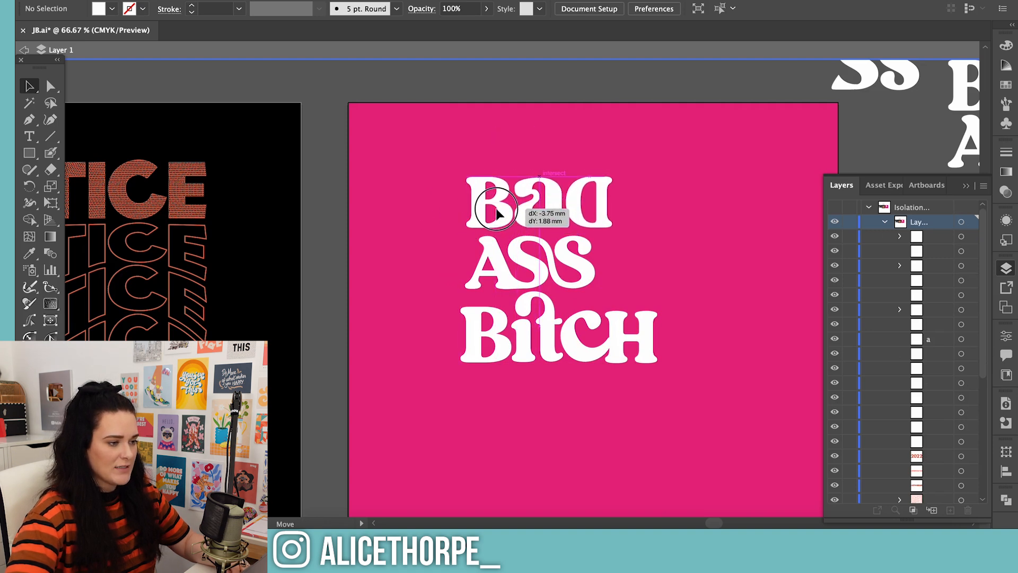
{"action": "left_click_drag", "start_coordinate": [493, 280], "coordinate": [416, 287]}
{"action": "left_click_drag", "start_coordinate": [522, 186], "coordinate": [472, 216]}
{"action": "left_click_drag", "start_coordinate": [513, 389], "coordinate": [509, 389]}
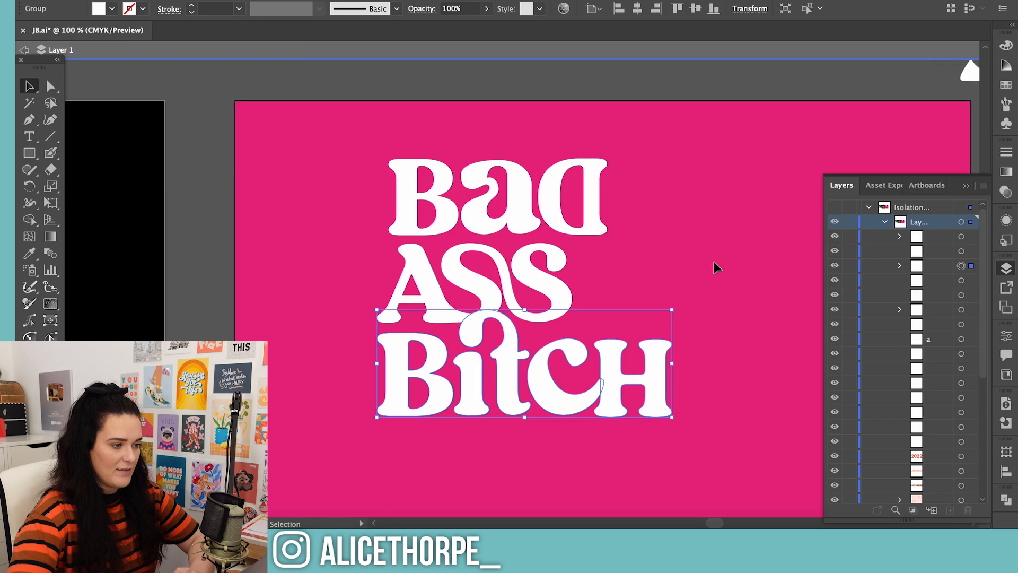
{"action": "left_click", "coordinate": [653, 276]}
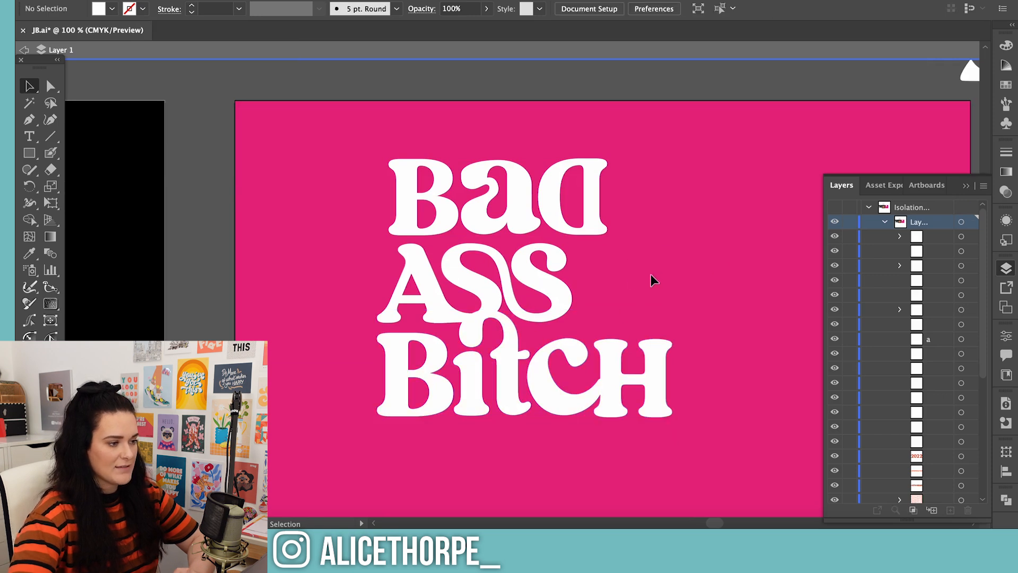
{"action": "left_click_drag", "start_coordinate": [532, 366], "coordinate": [535, 370]}
{"action": "left_click", "coordinate": [673, 252]}
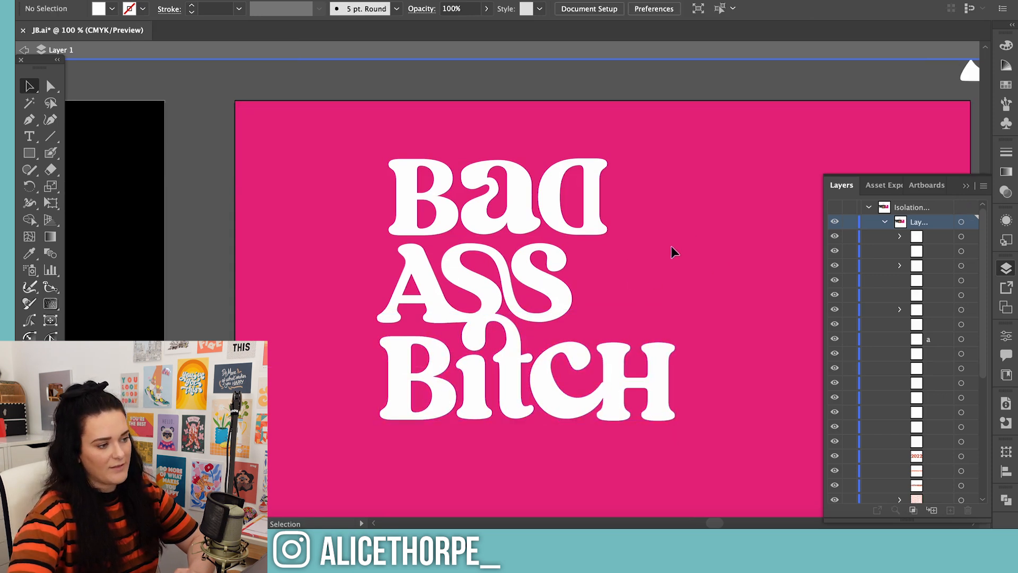
{"action": "left_click_drag", "start_coordinate": [536, 219], "coordinate": [530, 223]}
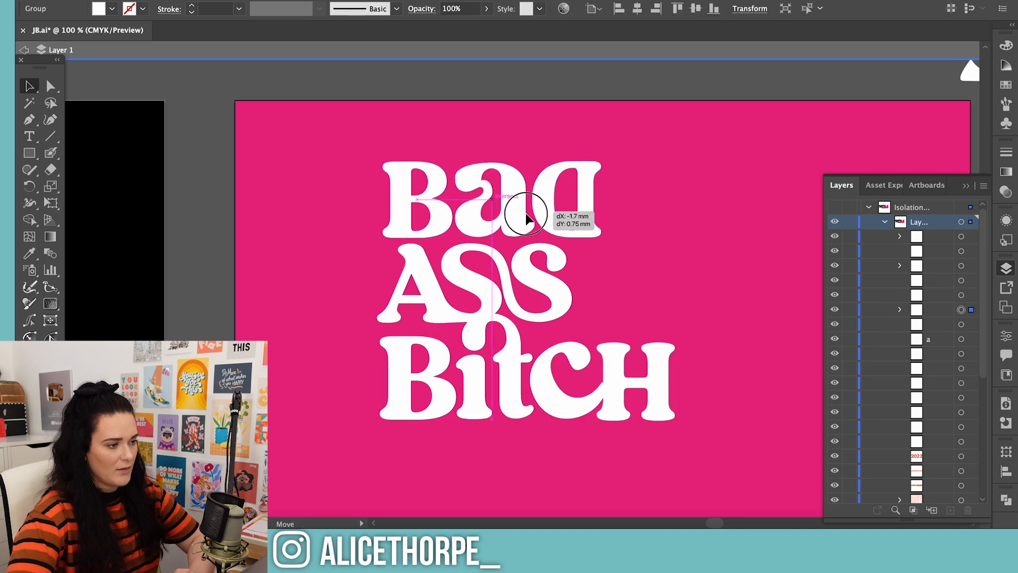
{"action": "left_click", "coordinate": [682, 233]}
Try to reshape the top of the A in ASS by moving its anchor points
{"action": "left_click_drag", "start_coordinate": [439, 272], "coordinate": [429, 274]}
{"action": "key", "text": "super+equal"}
{"action": "key", "text": "a"}
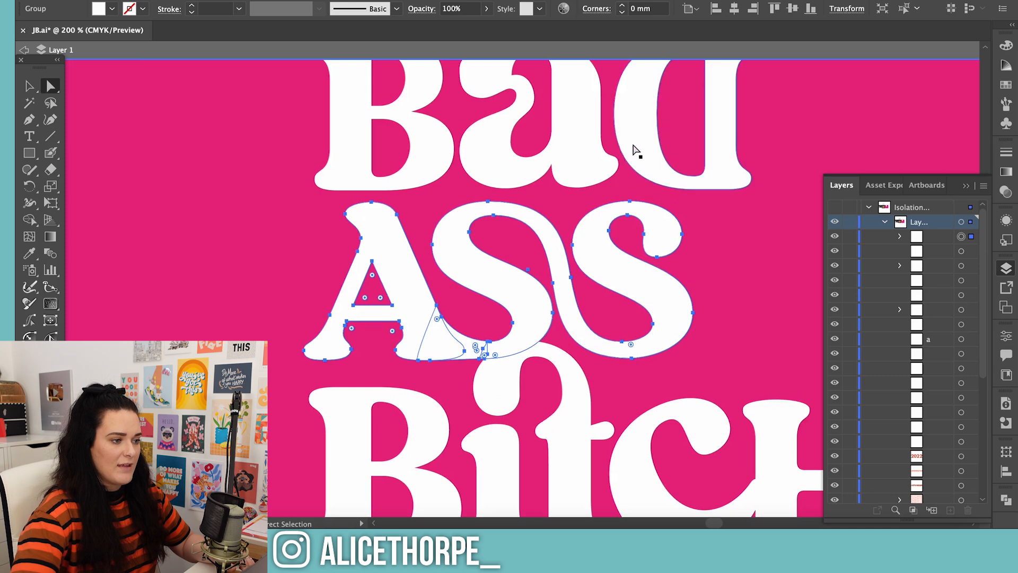
{"action": "left_click", "coordinate": [412, 239]}
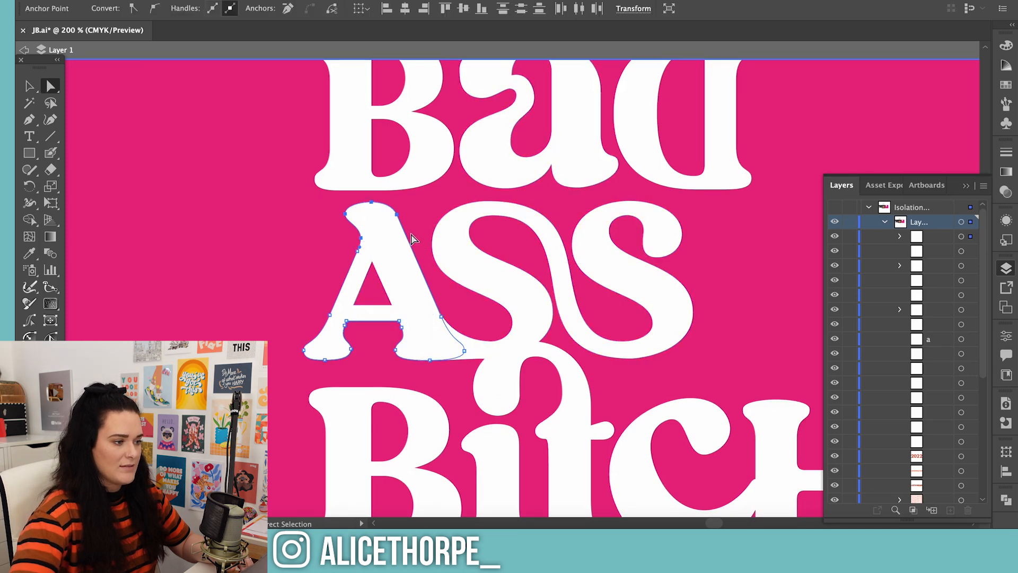
{"action": "left_click_drag", "start_coordinate": [400, 218], "coordinate": [385, 194]}
{"action": "key", "text": "super+z"}
{"action": "key", "text": "super+z"}
{"action": "key", "text": "super+minus"}
{"action": "key", "text": "super+minus"}
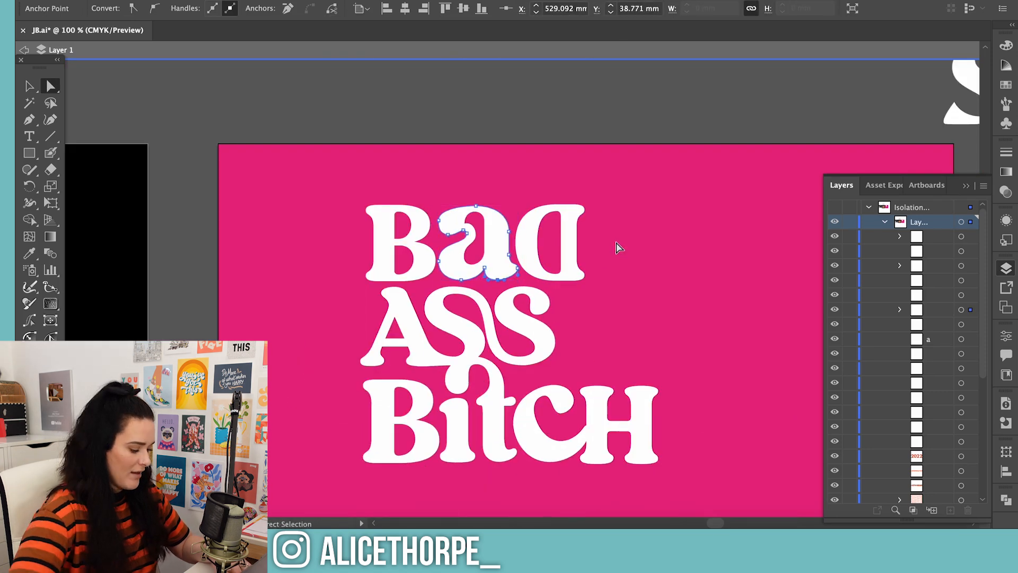
Nudge the Bad line slightly left so its left edge lines up with Bitch
{"action": "left_click_drag", "start_coordinate": [390, 274], "coordinate": [384, 235]}
{"action": "left_click", "coordinate": [659, 477]}
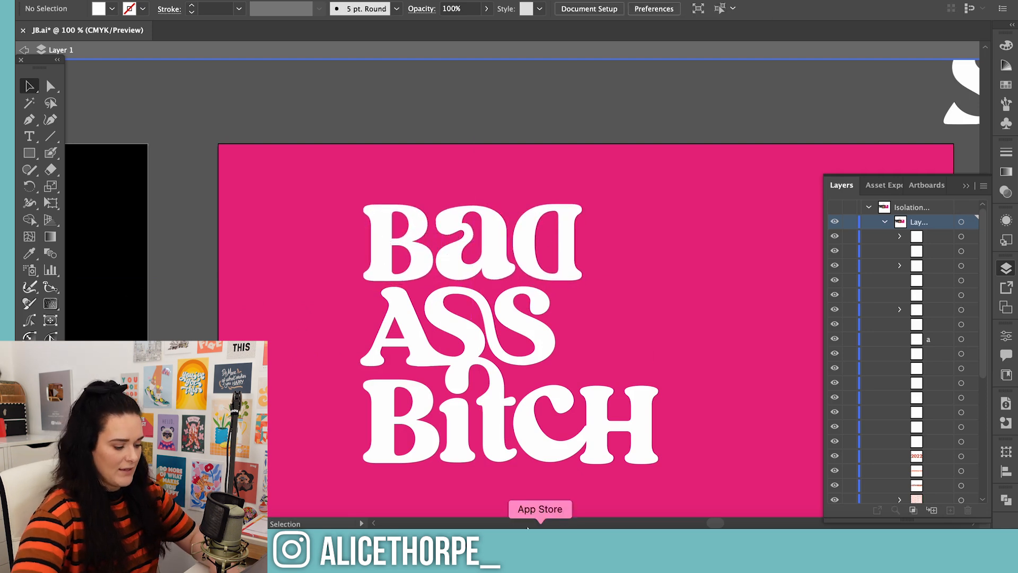
{"action": "left_click", "coordinate": [523, 236]}
{"action": "key", "text": "a"}
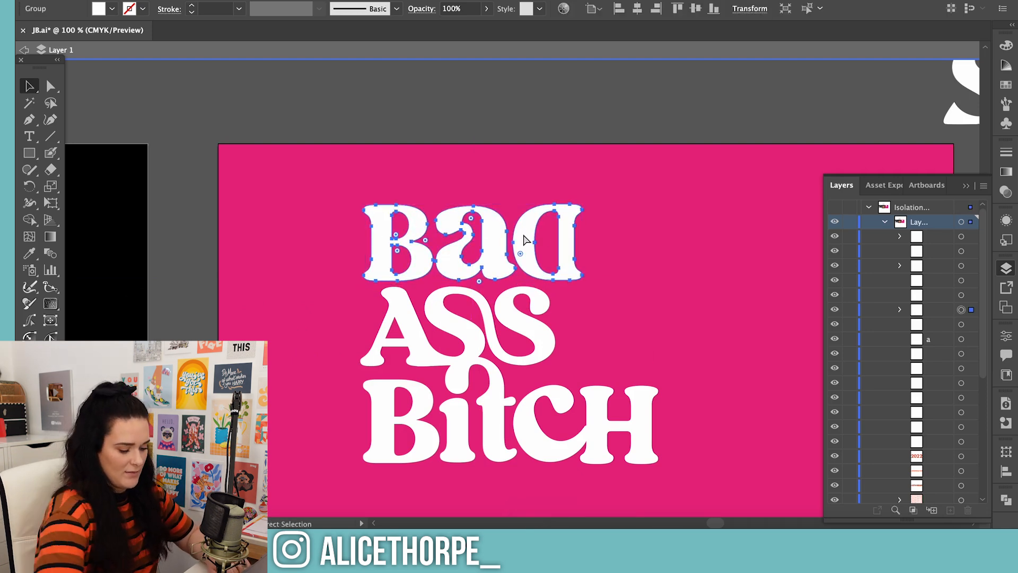
{"action": "key", "text": "ctrl+minus"}
{"action": "key", "text": "v"}
{"action": "scroll", "coordinate": [623, 403], "scroll_direction": "down", "scroll_amount": 3}
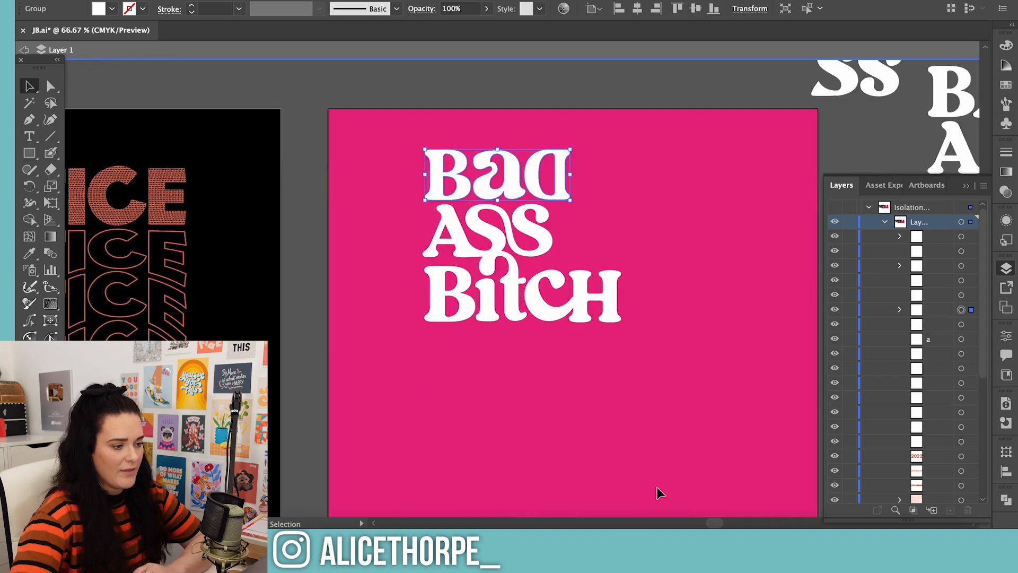
Select the d inside the spare lowercase bad text beside the pink artboard
{"action": "left_click_drag", "start_coordinate": [717, 523], "coordinate": [732, 523]}
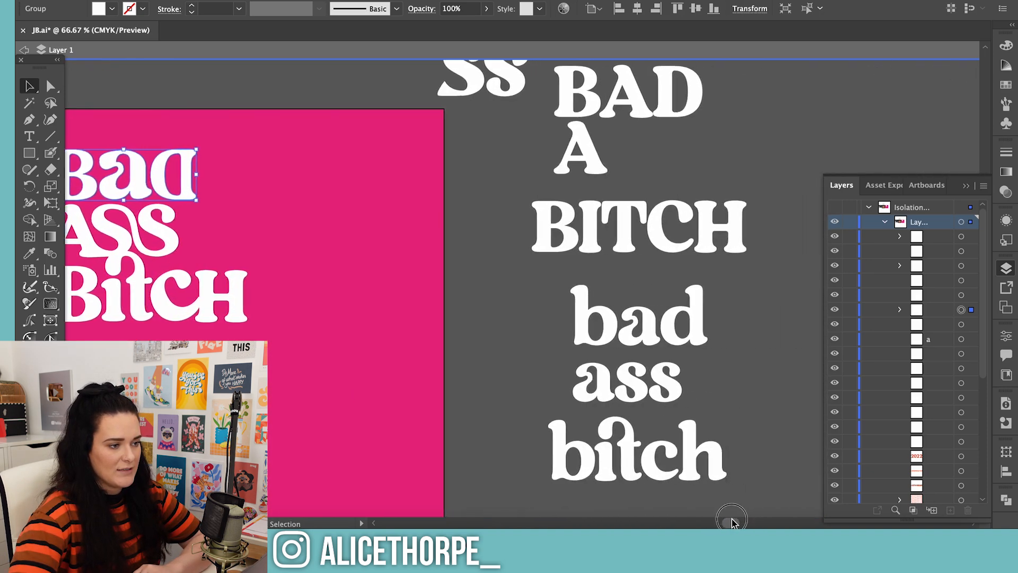
{"action": "left_click", "coordinate": [696, 323]}
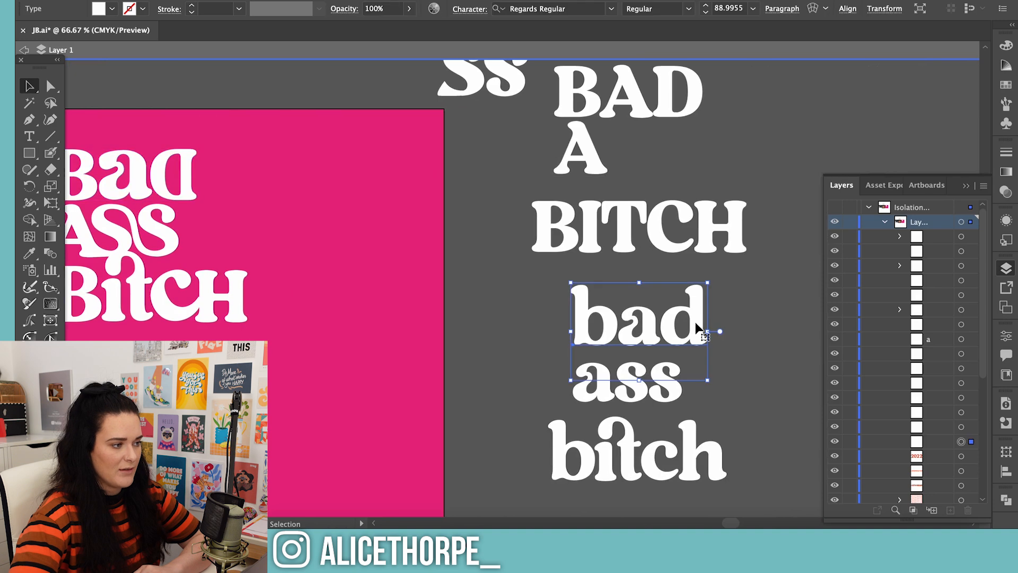
{"action": "double_click", "coordinate": [680, 322]}
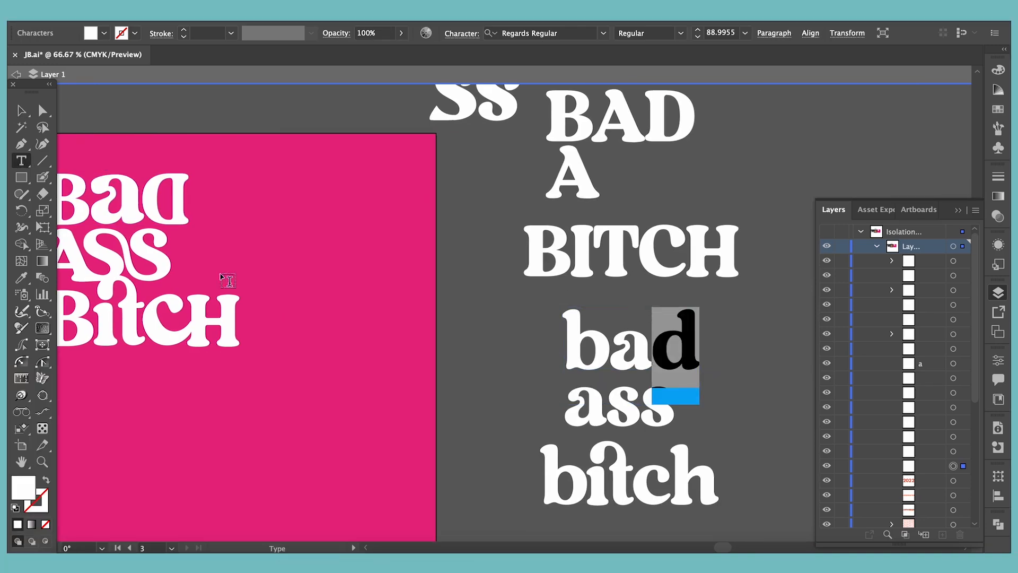
{"action": "left_click_drag", "start_coordinate": [724, 547], "coordinate": [715, 547]}
{"action": "key", "text": "Escape"}
Ungroup the letters of the Bad line
{"action": "left_click", "coordinate": [397, 194]}
{"action": "key", "text": "super+shift+g"}
{"action": "left_click", "coordinate": [445, 207]}
Try repositioning individual letters of the ungrouped Bad line
{"action": "left_click", "coordinate": [401, 199]}
{"action": "left_click_drag", "start_coordinate": [416, 171], "coordinate": [424, 176]}
{"action": "left_click_drag", "start_coordinate": [379, 201], "coordinate": [380, 200]}
{"action": "key", "text": "super+z"}
{"action": "key", "text": "super+z"}
{"action": "left_click", "coordinate": [740, 390]}
Reshape the upper curl of the last S in ASS so it rises and links with the reversed D above
{"action": "left_click", "coordinate": [386, 269]}
{"action": "key", "text": "super+equal"}
{"action": "key", "text": "super+equal"}
{"action": "key", "text": "a"}
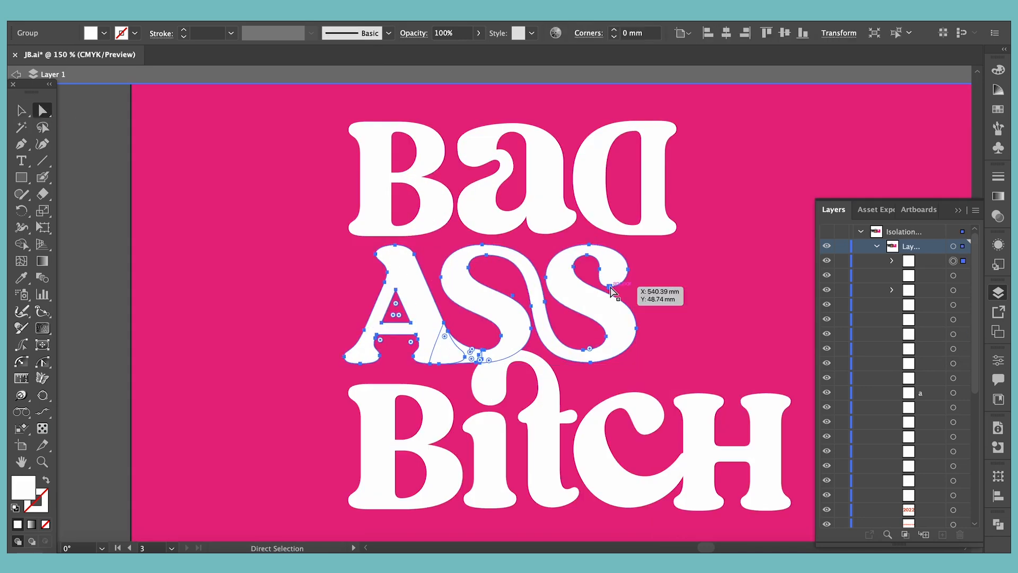
{"action": "left_click", "coordinate": [609, 287]}
{"action": "left_click", "coordinate": [599, 269], "text": "shift"}
{"action": "left_click_drag", "start_coordinate": [588, 255], "coordinate": [617, 242]}
{"action": "left_click", "coordinate": [594, 263]}
{"action": "left_click", "coordinate": [599, 249]}
{"action": "left_click", "coordinate": [615, 258]}
{"action": "left_click", "coordinate": [587, 263]}
{"action": "left_click", "coordinate": [546, 277]}
{"action": "left_click_drag", "start_coordinate": [545, 251], "coordinate": [542, 241]}
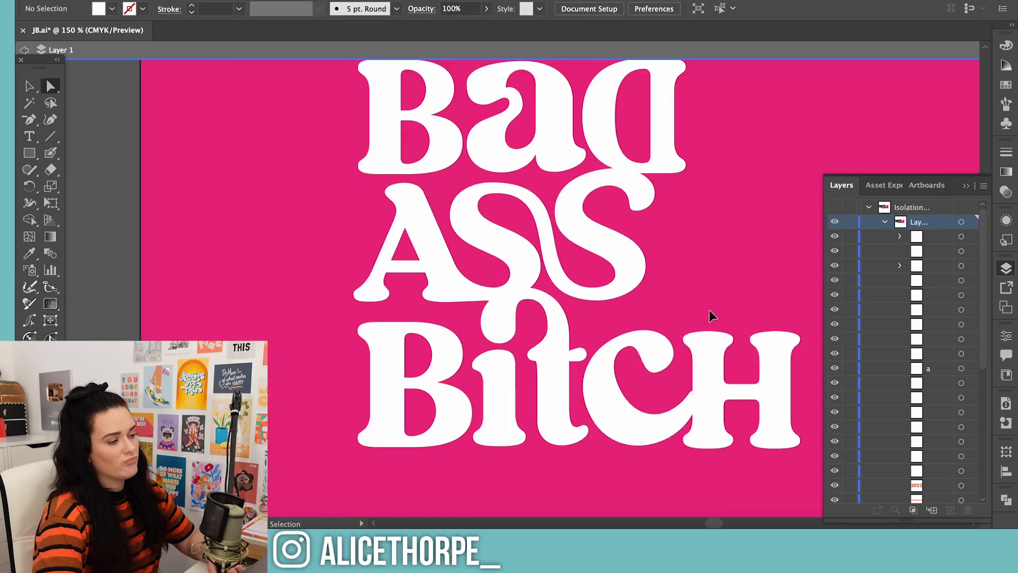
Move the B of Bad slightly right to sit closer to the a
{"action": "scroll", "coordinate": [700, 317], "scroll_direction": "up", "scroll_amount": 5}
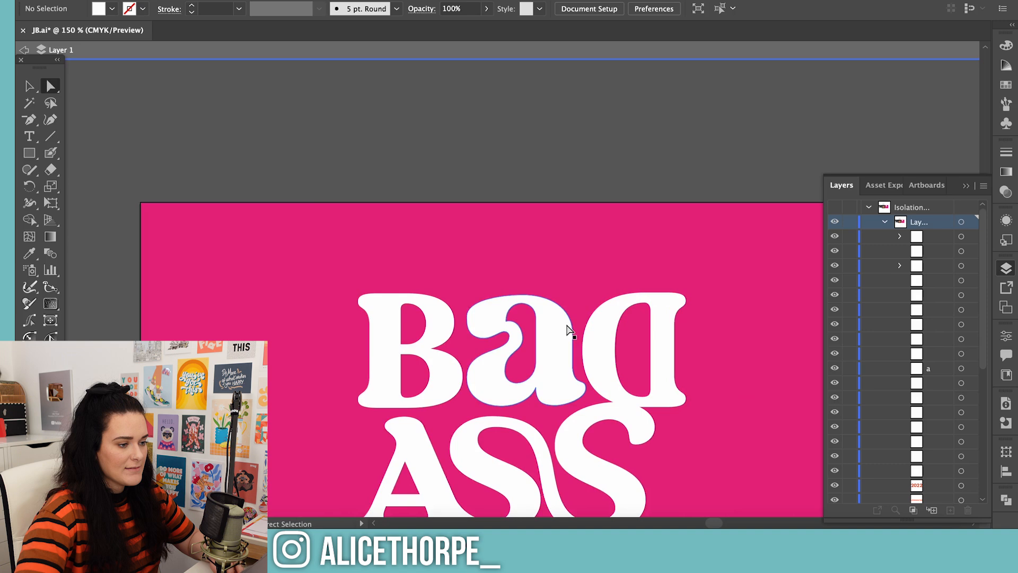
{"action": "left_click", "coordinate": [465, 353]}
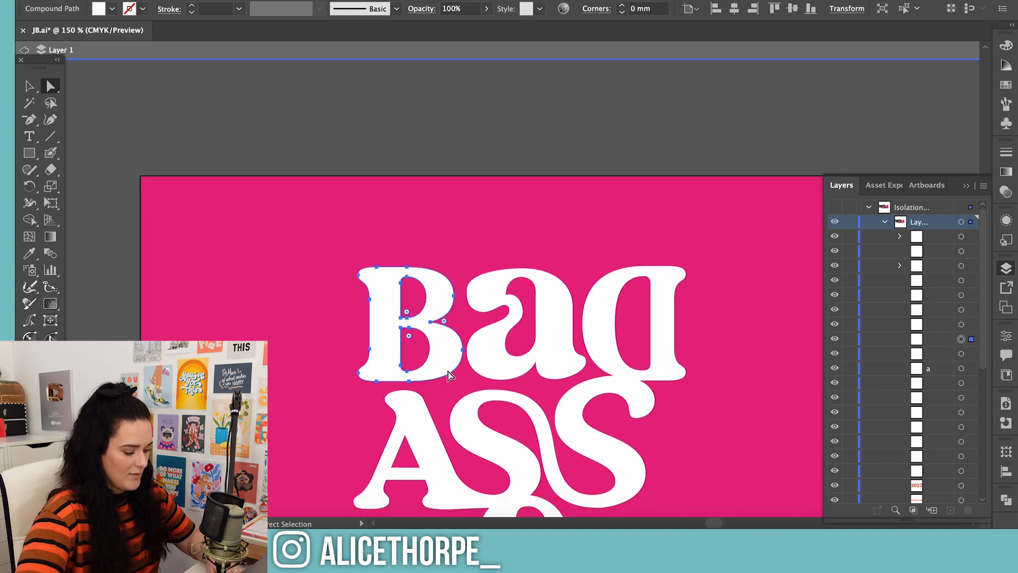
{"action": "key", "text": "v"}
{"action": "left_click_drag", "start_coordinate": [465, 383], "coordinate": [481, 388]}
{"action": "left_click_drag", "start_coordinate": [446, 359], "coordinate": [450, 357]}
{"action": "left_click", "coordinate": [607, 260]}
{"action": "scroll", "coordinate": [679, 311], "scroll_direction": "down", "scroll_amount": 3}
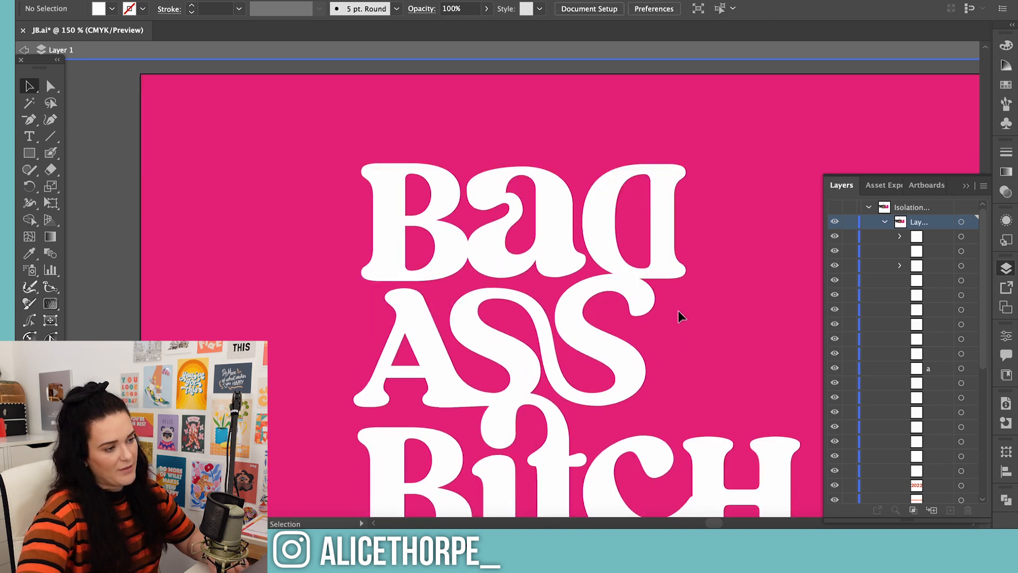
{"action": "key", "text": "ctrl+minus"}
{"action": "key", "text": "ctrl+minus"}
{"action": "key", "text": "ctrl+minus"}
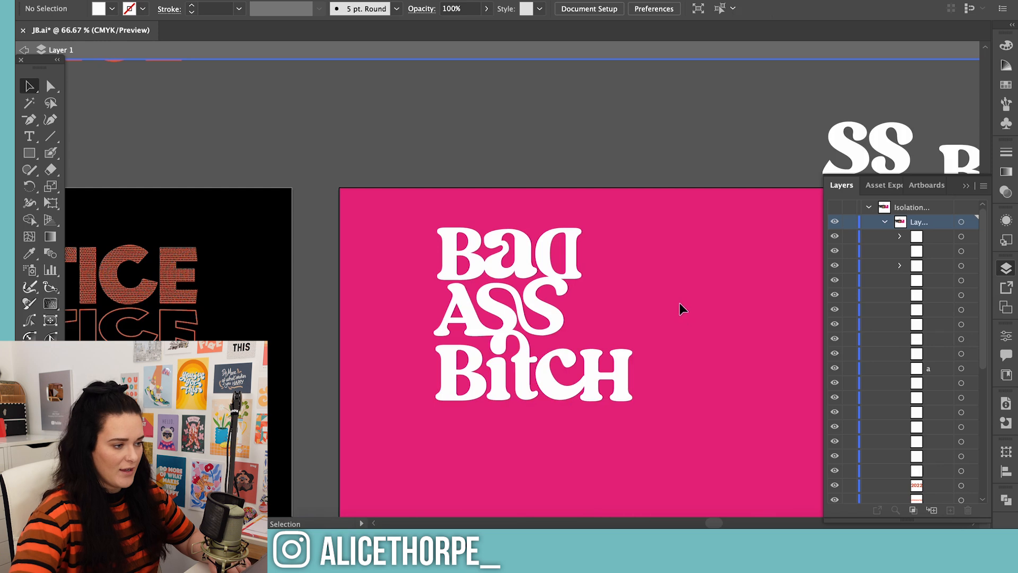
Ungroup the Bitch line and scale its B up slightly outward from the upper-left corner
{"action": "left_click", "coordinate": [441, 359]}
{"action": "right_click", "coordinate": [451, 365]}
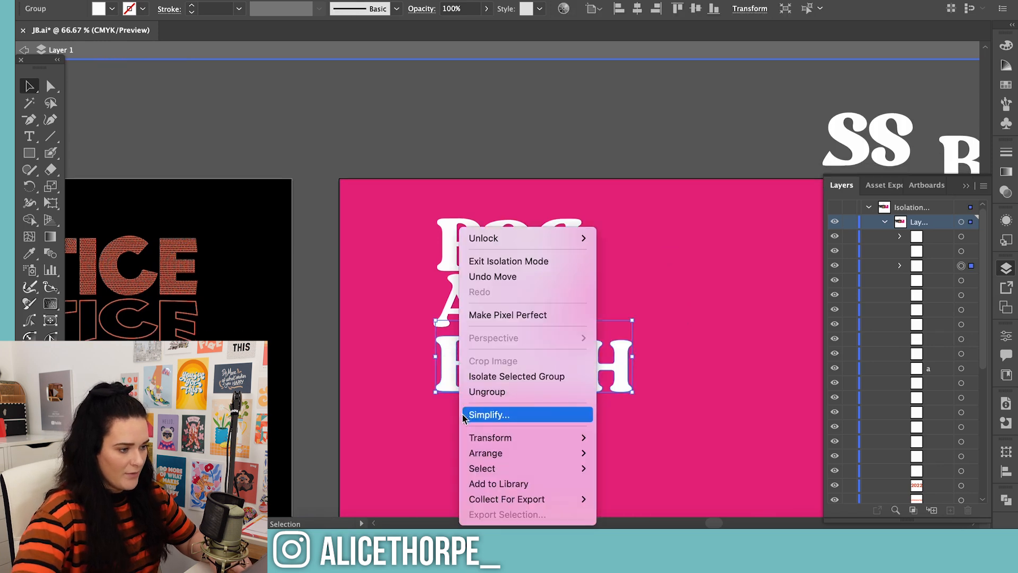
{"action": "left_click", "coordinate": [477, 391]}
{"action": "left_click", "coordinate": [396, 387]}
{"action": "left_click", "coordinate": [447, 369]}
{"action": "mouse_move", "coordinate": [437, 338]}
{"action": "left_mouse_down"}
{"action": "mouse_move", "coordinate": [421, 339]}
{"action": "mouse_move", "coordinate": [425, 332]}
{"action": "left_mouse_up"}
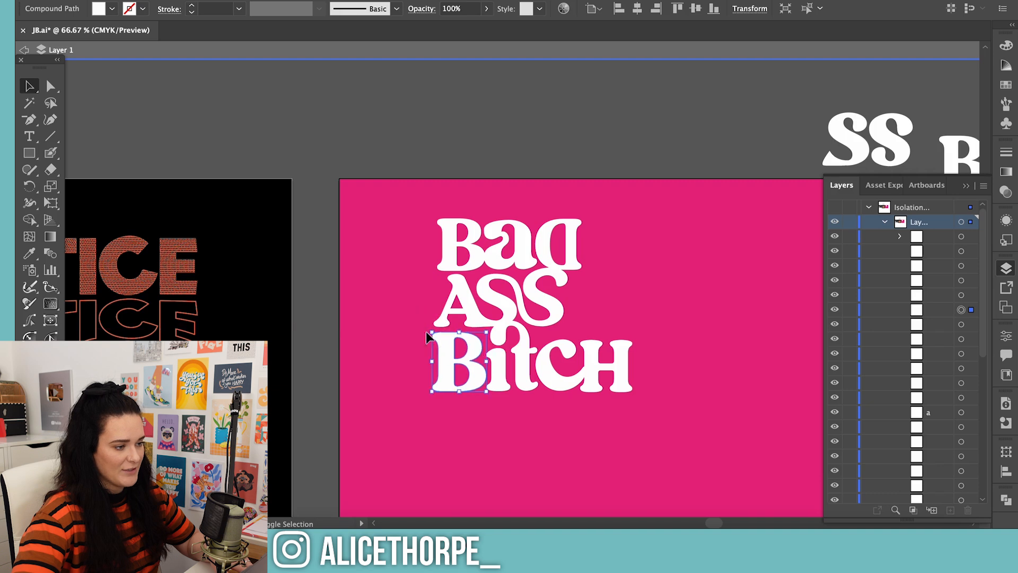
{"action": "left_click", "coordinate": [365, 336]}
Examine the Bad Ass Bitch tour tee in the reference merch screenshot and exit isolation mode
{"action": "key", "text": "super+minus"}
{"action": "key", "text": "super+minus"}
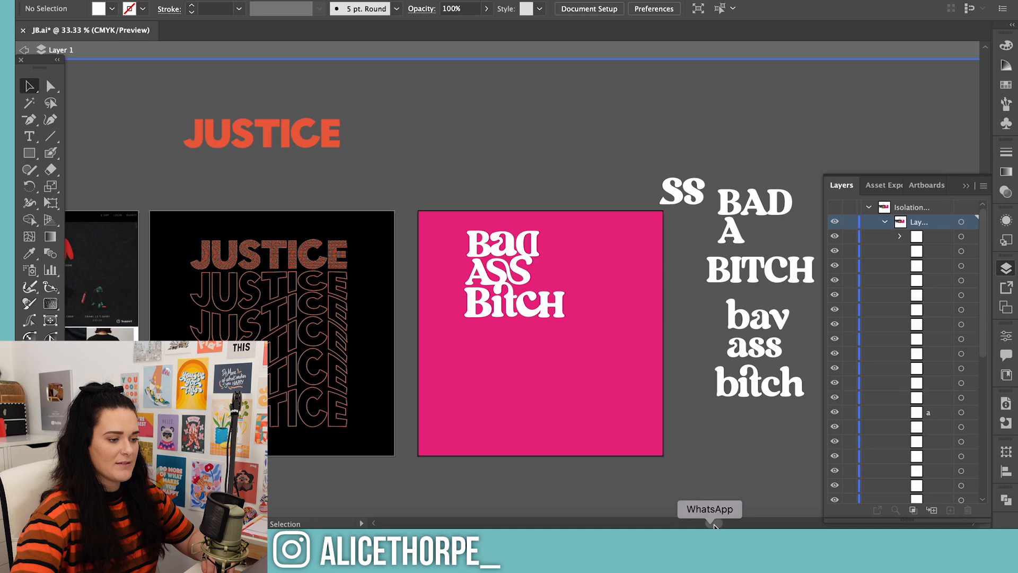
{"action": "scroll", "coordinate": [372, 292], "scroll_direction": "left", "scroll_amount": 5}
{"action": "left_click", "coordinate": [240, 291]}
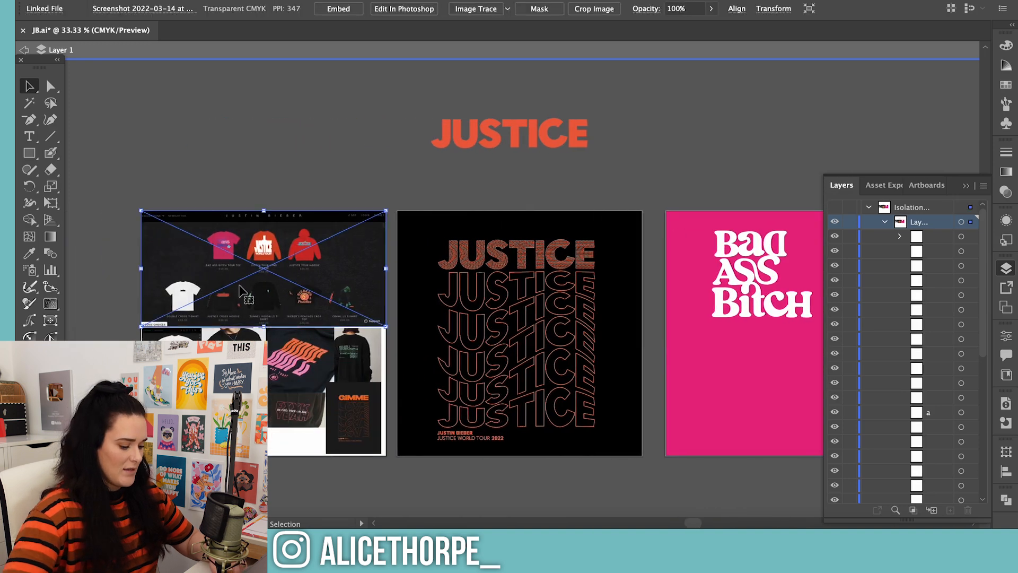
{"action": "key", "text": "super+plus"}
{"action": "key", "text": "super+plus"}
{"action": "key", "text": "super+plus"}
{"action": "key", "text": "super+plus"}
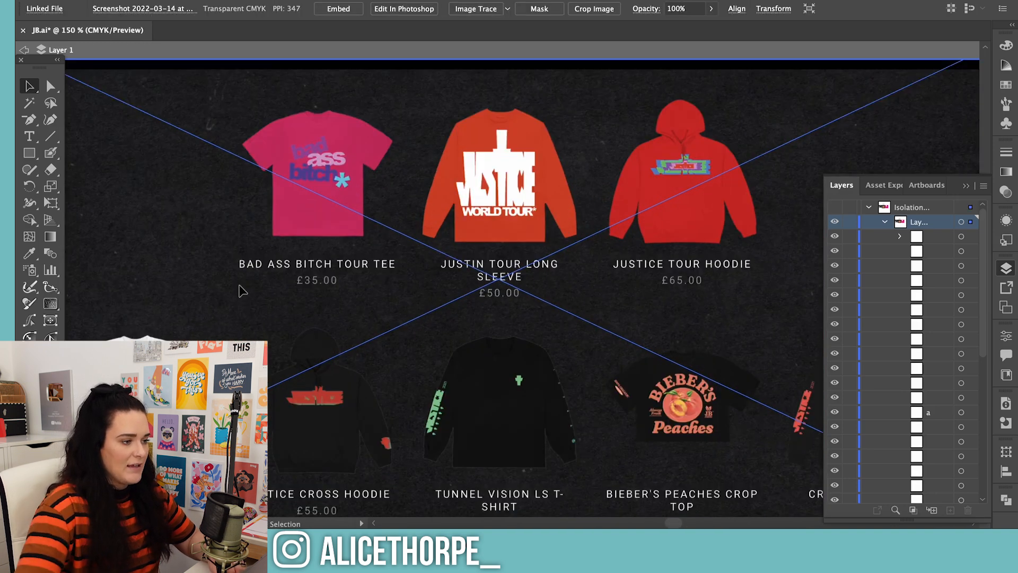
{"action": "left_click", "coordinate": [267, 55]}
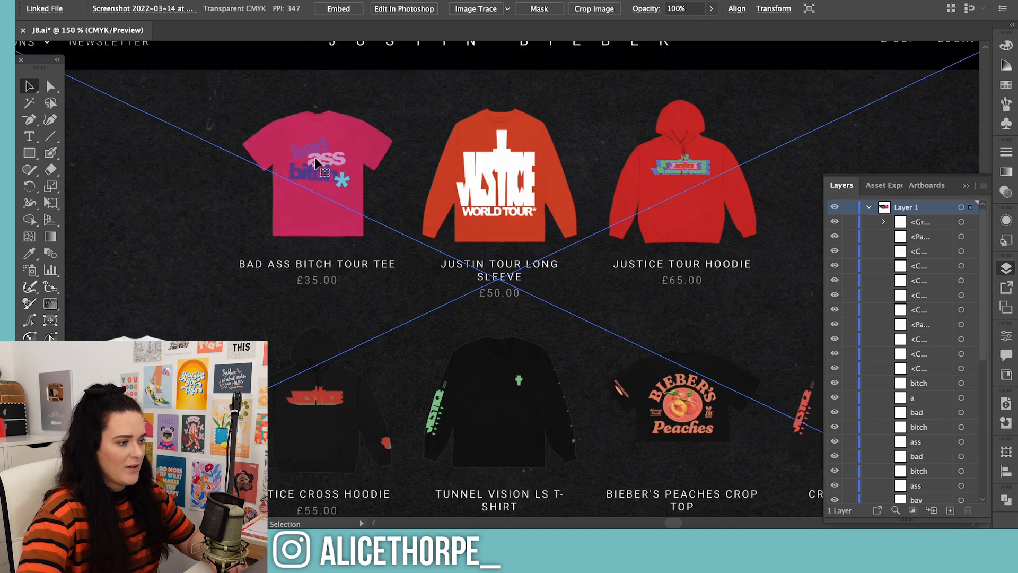
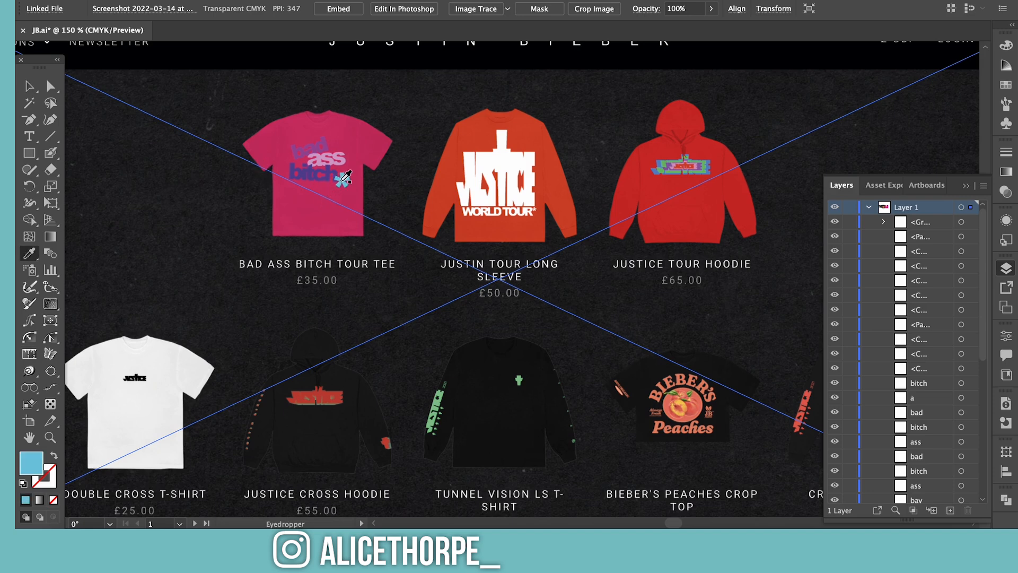
Add an asterisk in Regards Regular at the lower end of the Bitch line and convert it to outlines
{"action": "left_click_drag", "start_coordinate": [642, 524], "coordinate": [690, 524]}
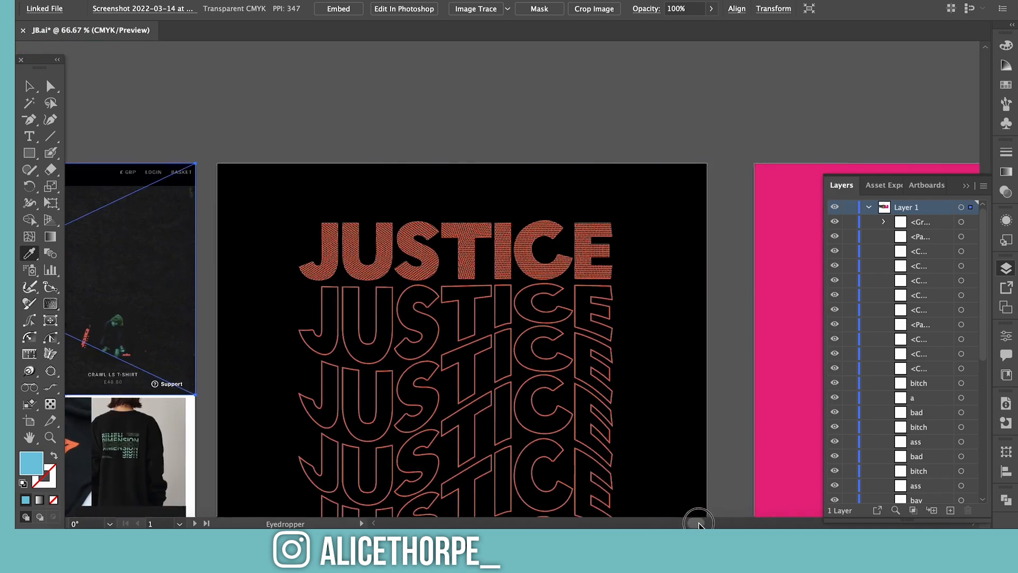
{"action": "left_click_drag", "start_coordinate": [699, 525], "coordinate": [722, 525]}
{"action": "scroll", "coordinate": [236, 100], "scroll_direction": "down", "scroll_amount": 5}
{"action": "key", "text": "t"}
{"action": "left_click", "coordinate": [525, 315]}
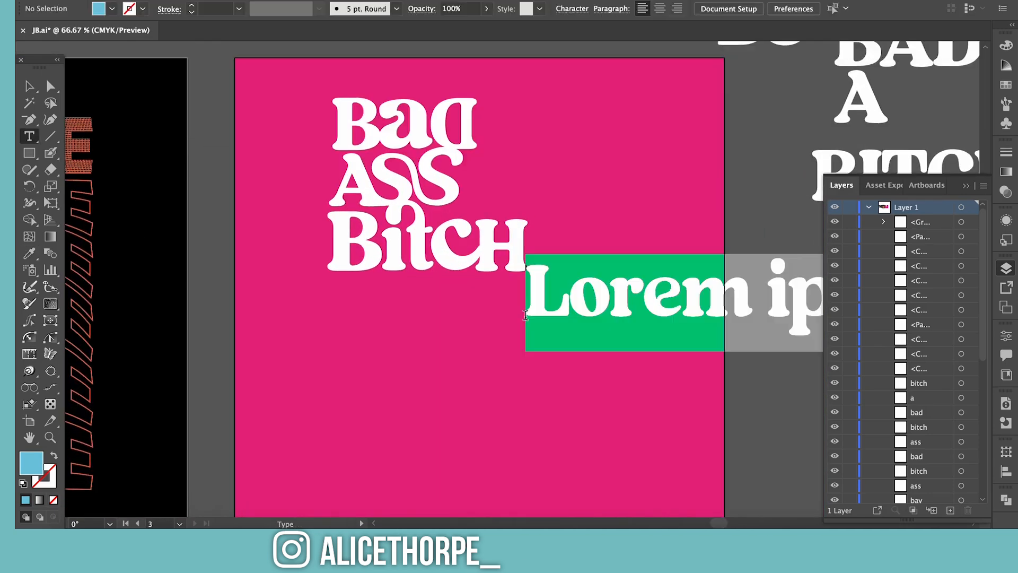
{"action": "type", "text": "*"}
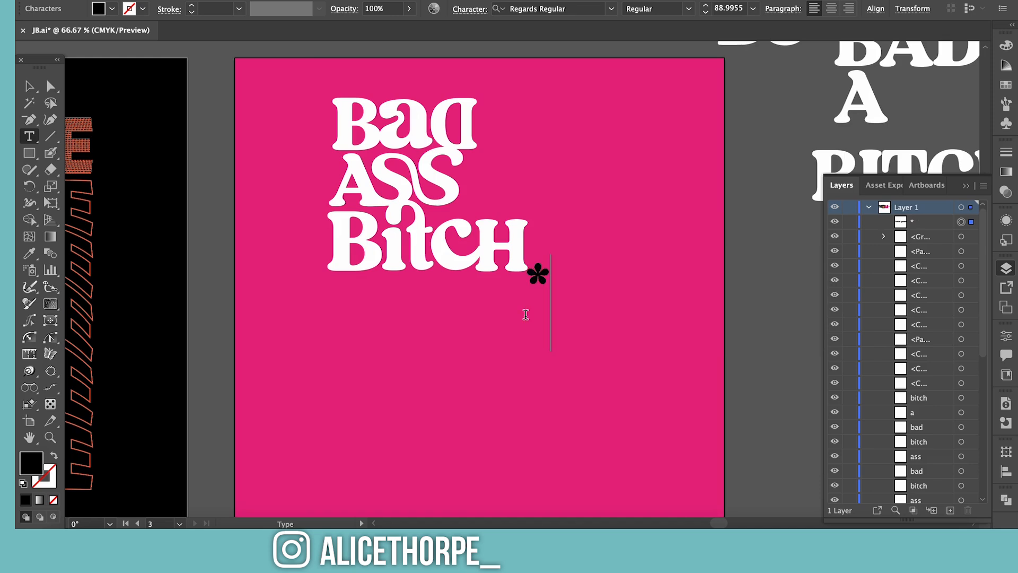
{"action": "left_click", "coordinate": [30, 87]}
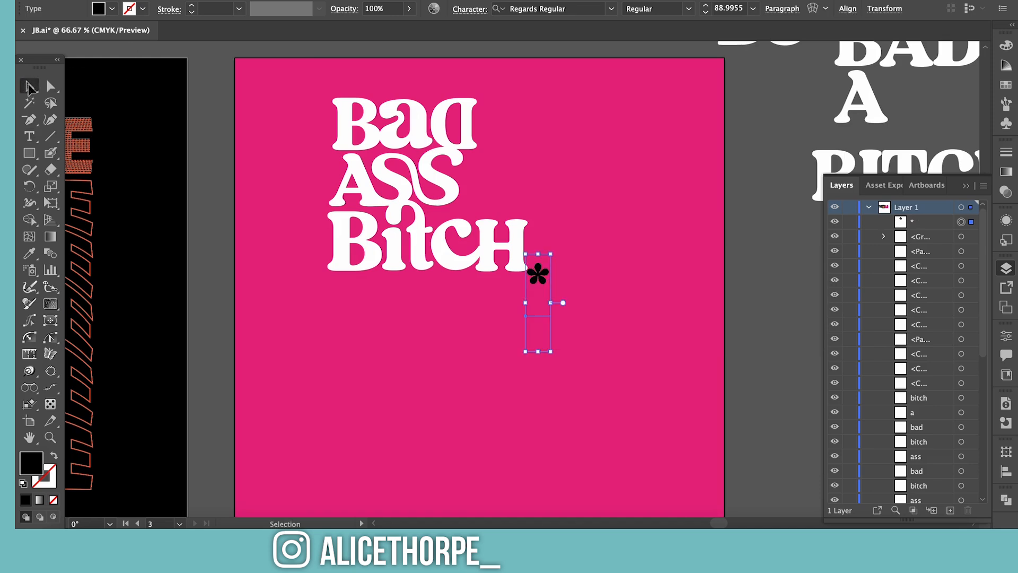
{"action": "right_click", "coordinate": [537, 274]}
{"action": "left_click", "coordinate": [562, 320]}
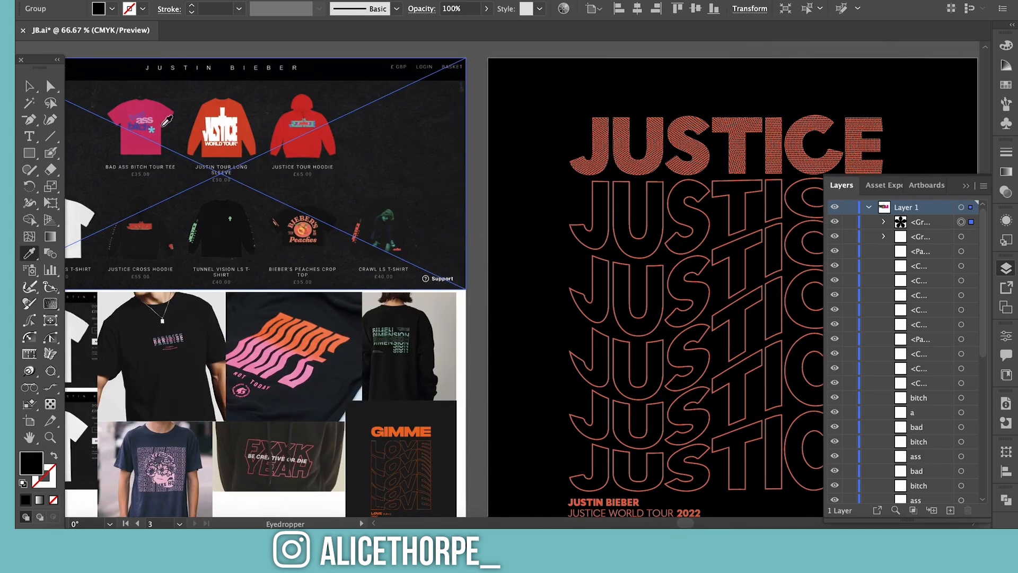
Fill the flower-shaped asterisk with light blue sampled from the tour tee, enlarge it and place it after ASS
{"action": "left_click", "coordinate": [155, 125]}
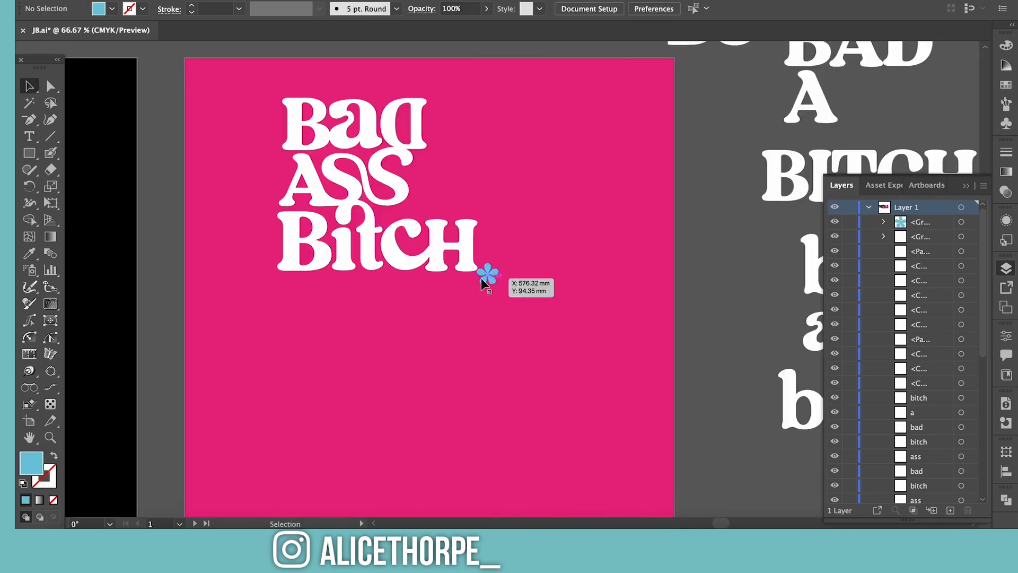
{"action": "left_click_drag", "start_coordinate": [481, 278], "coordinate": [438, 191]}
{"action": "left_click", "coordinate": [621, 287]}
Add a second asterisk as live text on the pink artboard and enlarge it beside the Bitch line
{"action": "key", "text": "t"}
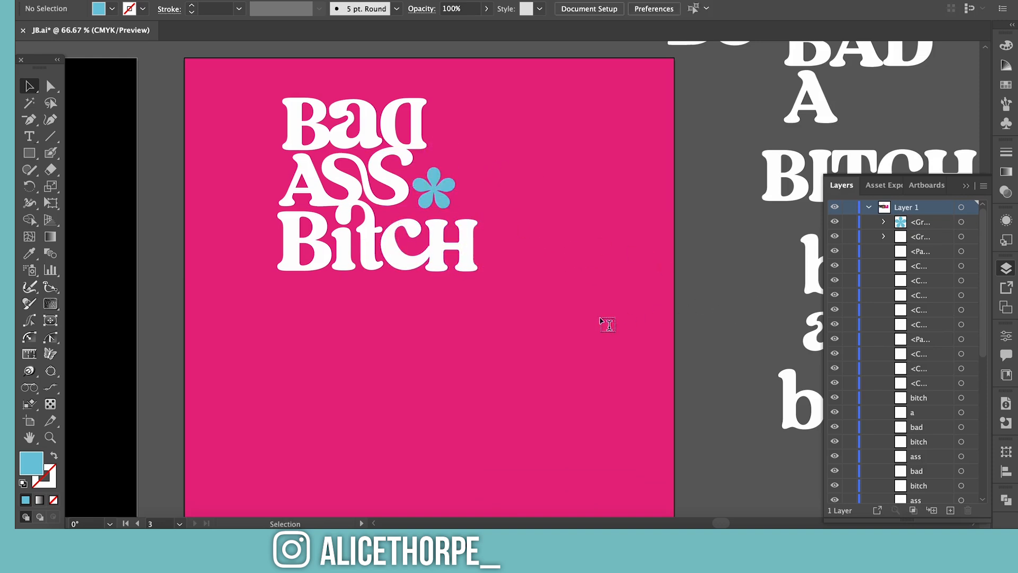
{"action": "left_click", "coordinate": [600, 311]}
{"action": "type", "text": "*"}
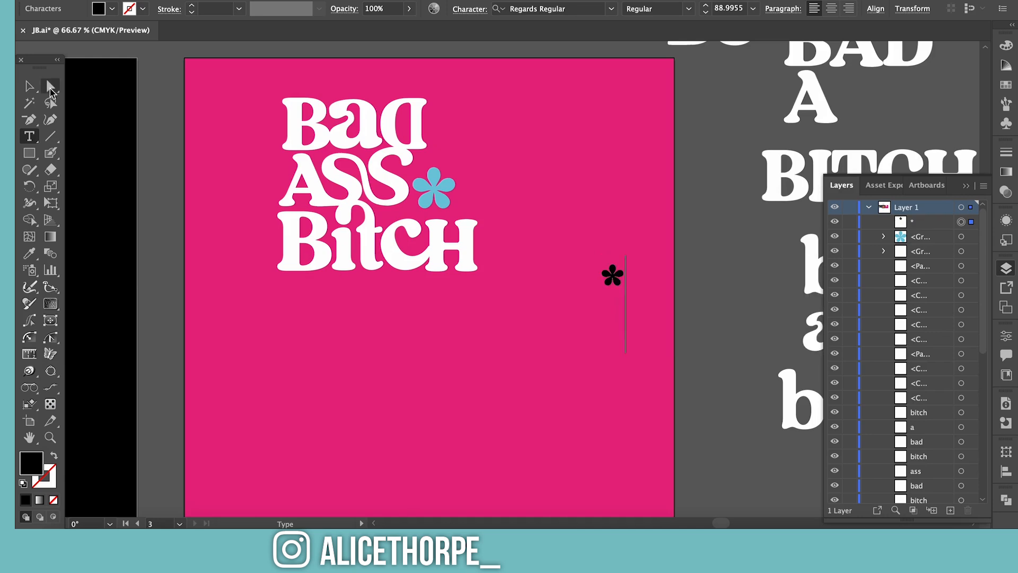
{"action": "key", "text": "Escape"}
{"action": "left_click_drag", "start_coordinate": [616, 280], "coordinate": [540, 234]}
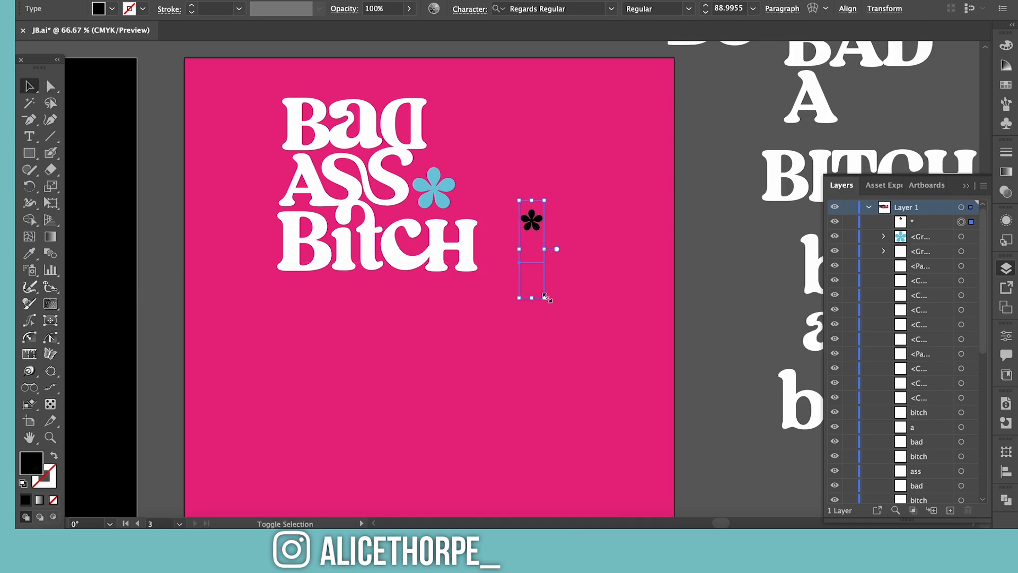
{"action": "left_click_drag", "start_coordinate": [546, 297], "coordinate": [579, 432]}
Filter the fonts to heavy sans serifs and set the new asterisk in ITC Avant Garde Gothic Pro Bold
{"action": "left_click", "coordinate": [616, 12]}
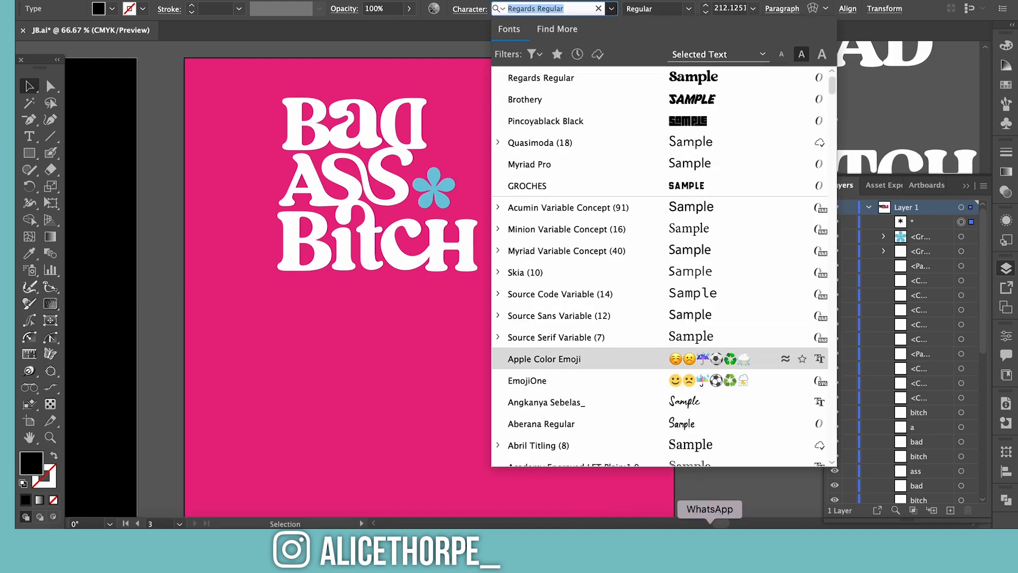
{"action": "left_click", "coordinate": [758, 501]}
{"action": "left_click", "coordinate": [724, 524]}
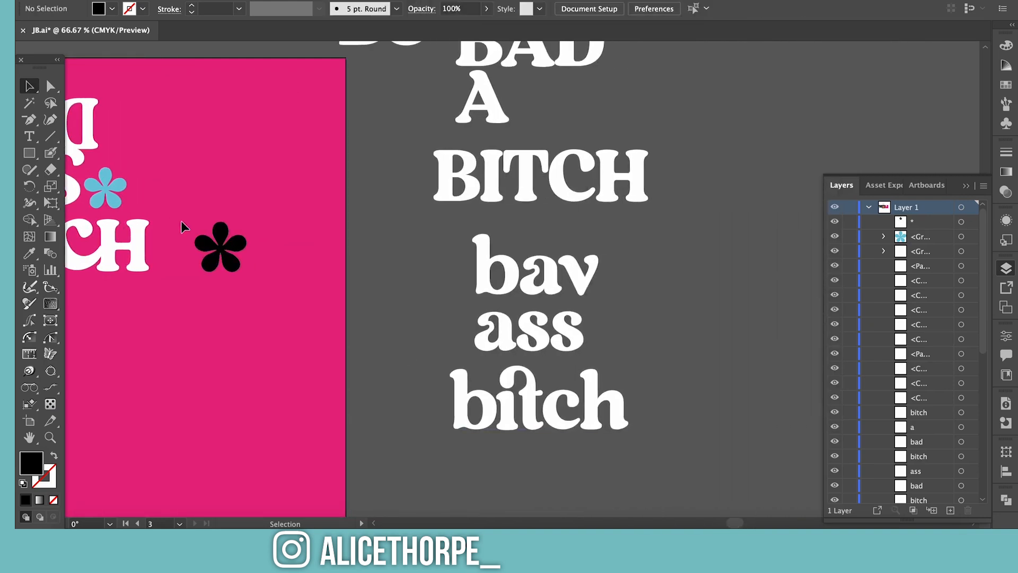
{"action": "left_click", "coordinate": [217, 243]}
{"action": "left_click", "coordinate": [612, 8]}
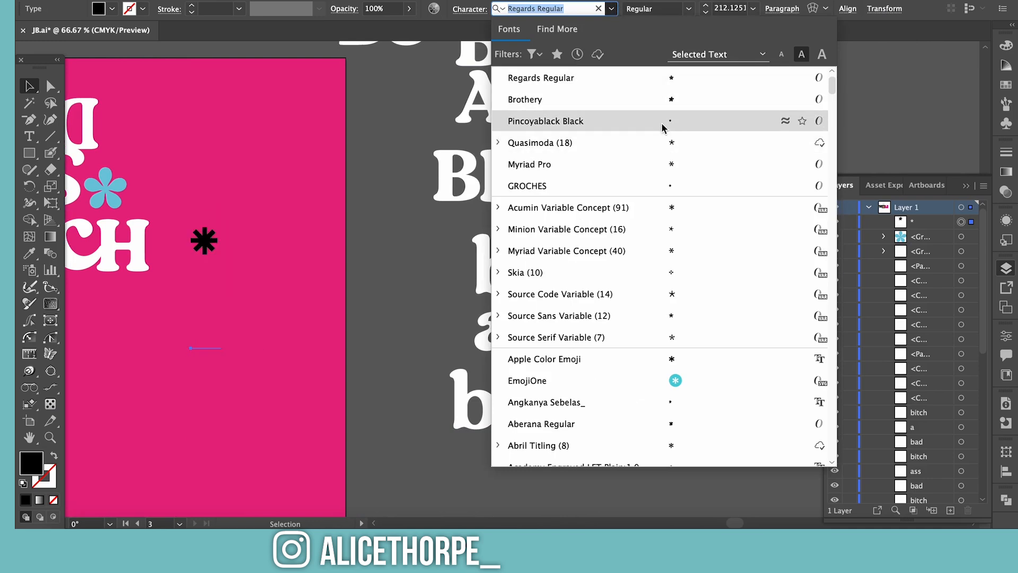
{"action": "left_click", "coordinate": [532, 53]}
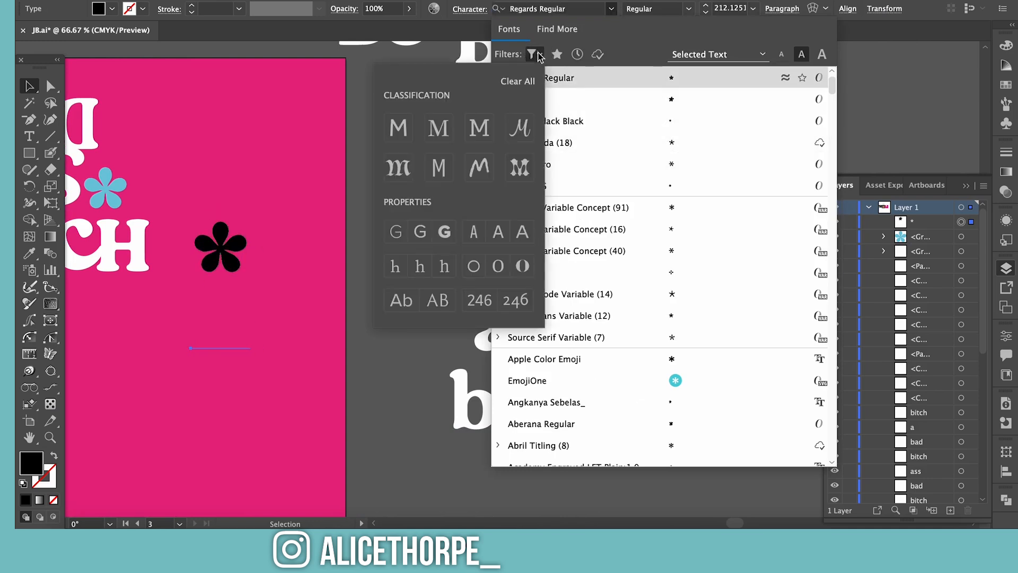
{"action": "left_click", "coordinate": [399, 128]}
{"action": "left_click", "coordinate": [444, 231]}
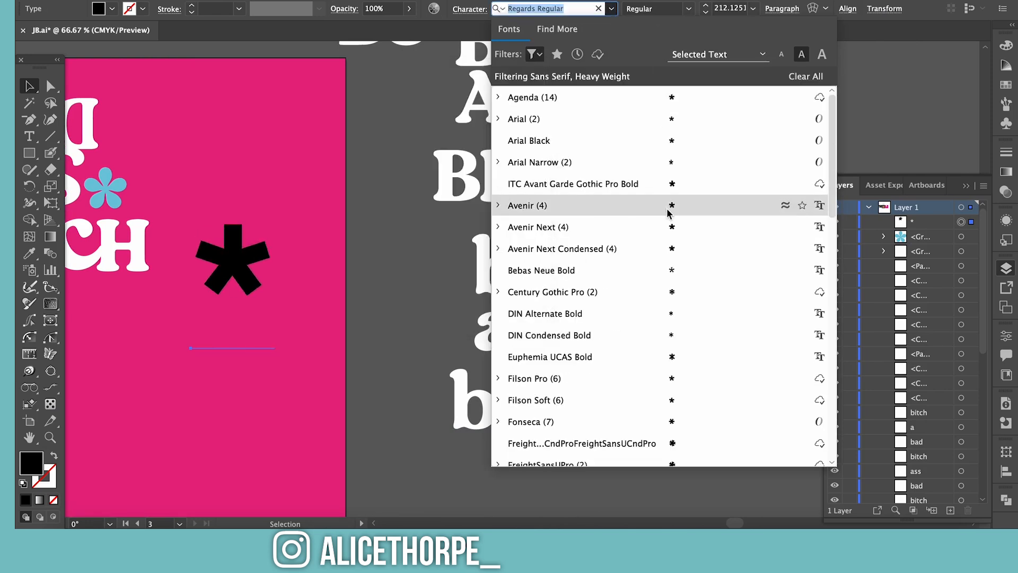
{"action": "left_click", "coordinate": [551, 182]}
Convert the bold asterisk to light blue outlines and overlap it on the ends of ASS and Bitch
{"action": "right_click", "coordinate": [266, 260]}
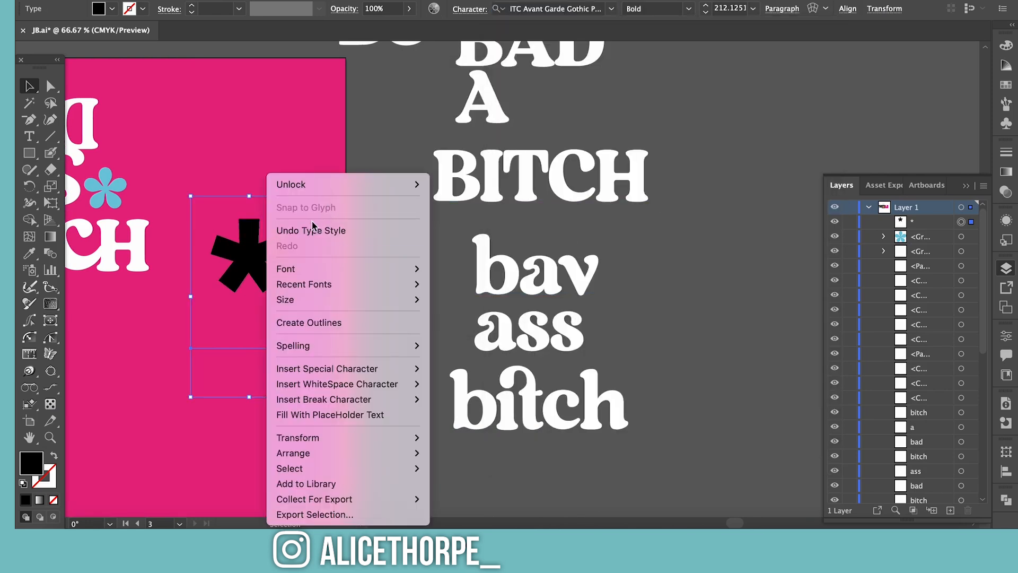
{"action": "mouse_move", "coordinate": [292, 289]}
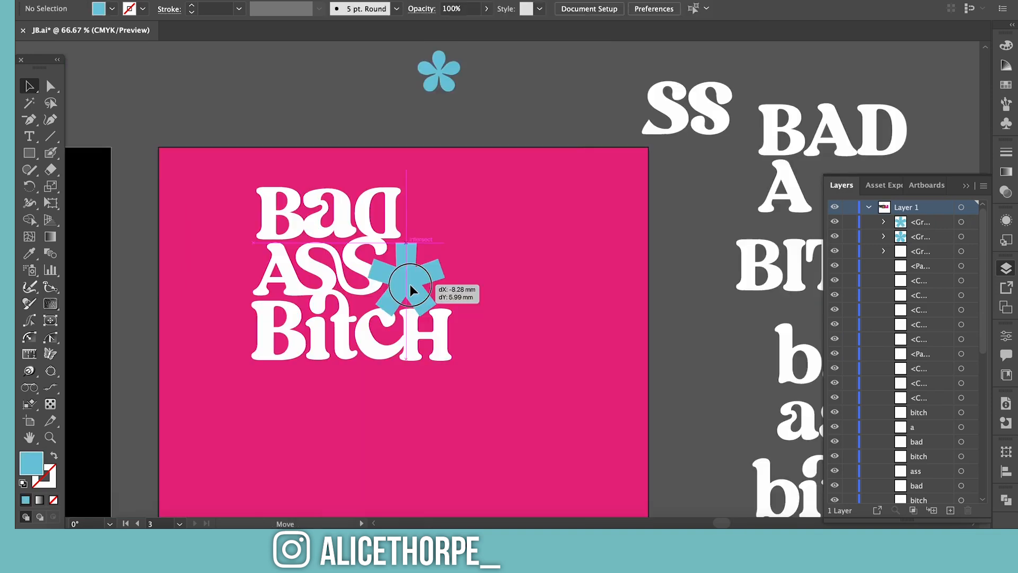
{"action": "left_click_drag", "start_coordinate": [416, 283], "coordinate": [392, 287]}
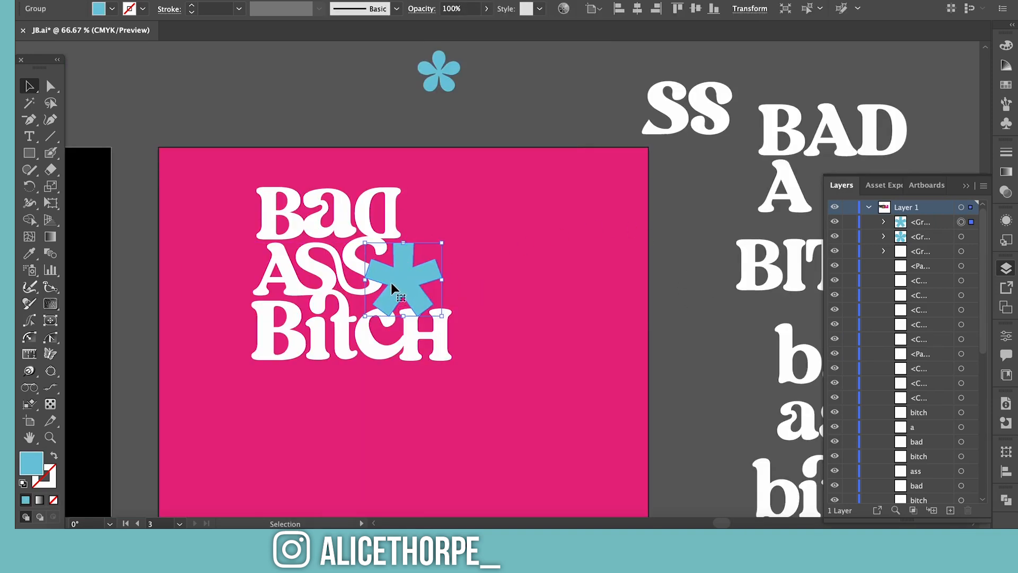
Set the overlapping asterisk's blending mode to Darken
{"action": "left_click", "coordinate": [1007, 336]}
{"action": "left_click", "coordinate": [854, 236]}
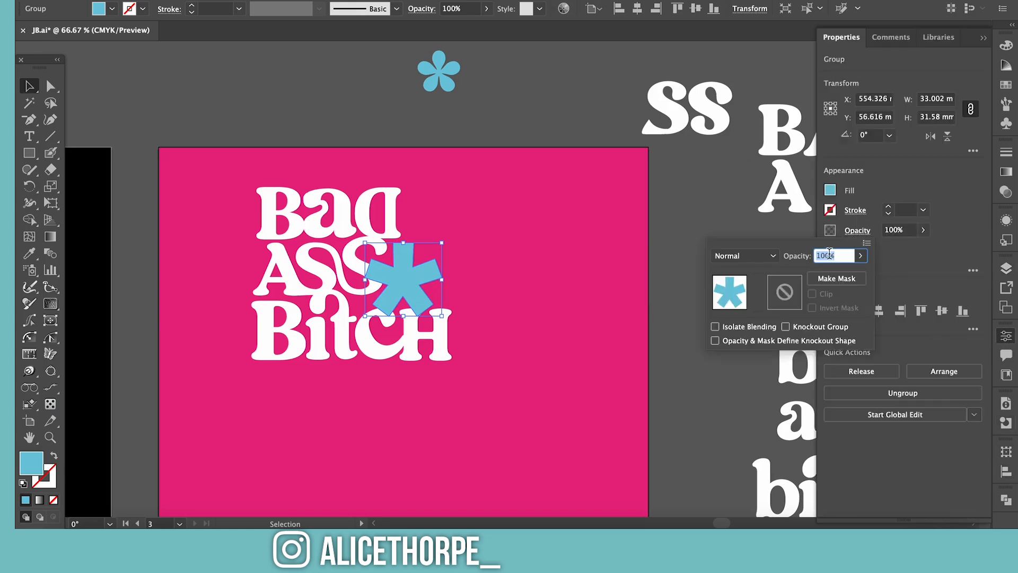
{"action": "left_click", "coordinate": [775, 256]}
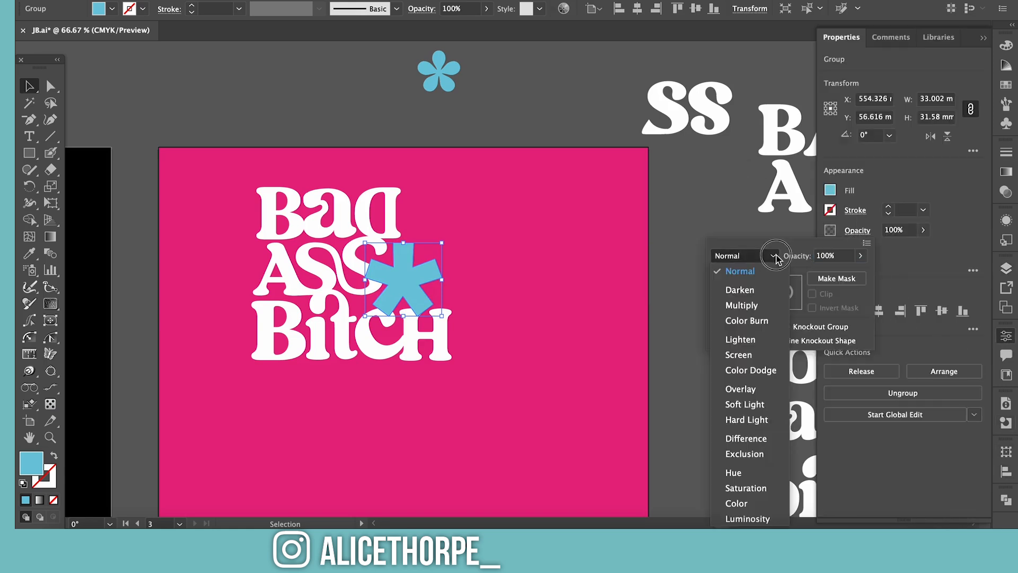
{"action": "left_click", "coordinate": [752, 289]}
{"action": "left_click", "coordinate": [572, 125]}
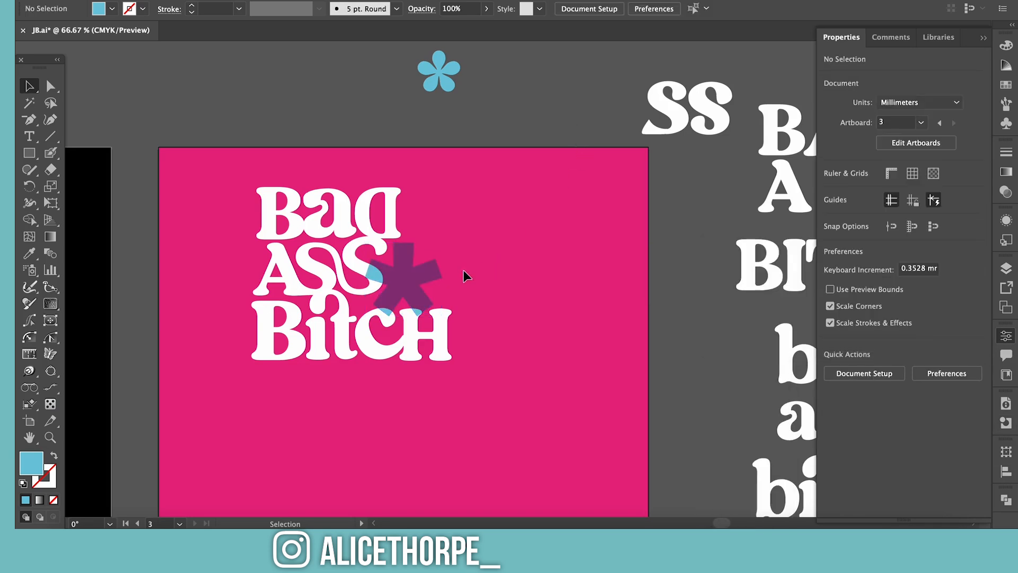
Recolour all the Bad Ass Bitch lettering, including the reversed D, lime green from the Poster design palette
{"action": "left_click", "coordinate": [295, 222]}
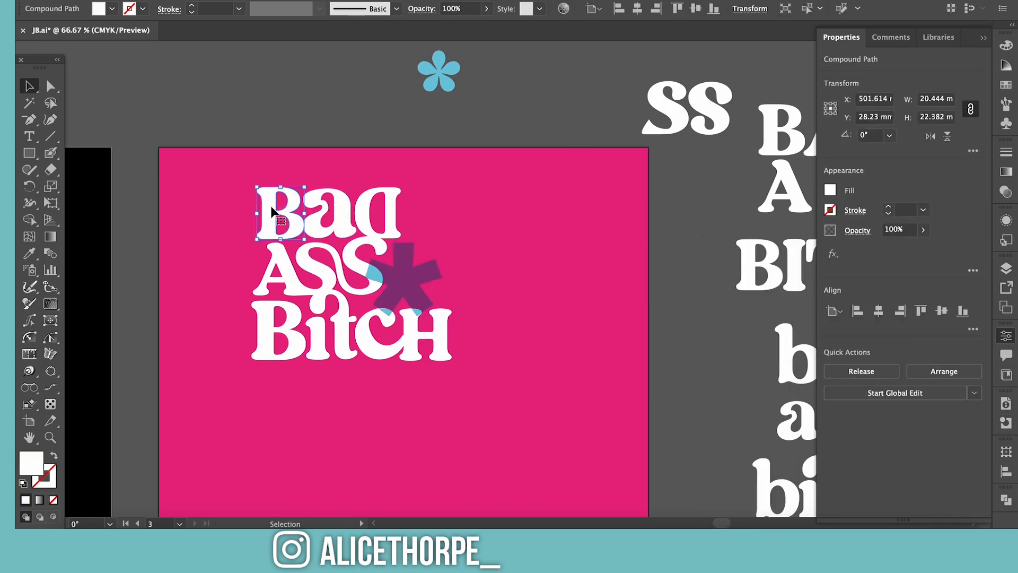
{"action": "left_click", "coordinate": [285, 261]}
{"action": "left_click", "coordinate": [1007, 376]}
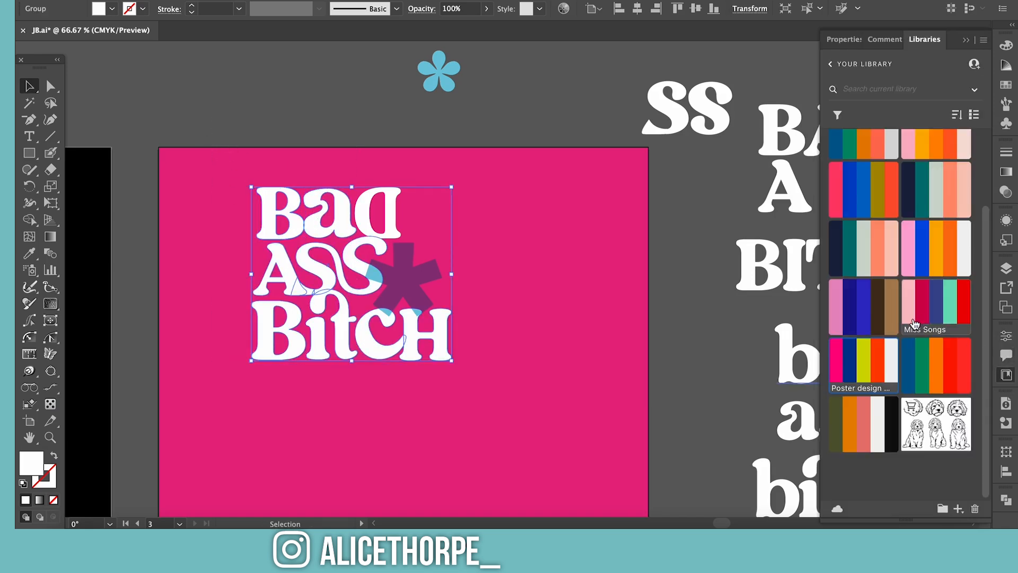
{"action": "left_click", "coordinate": [866, 365]}
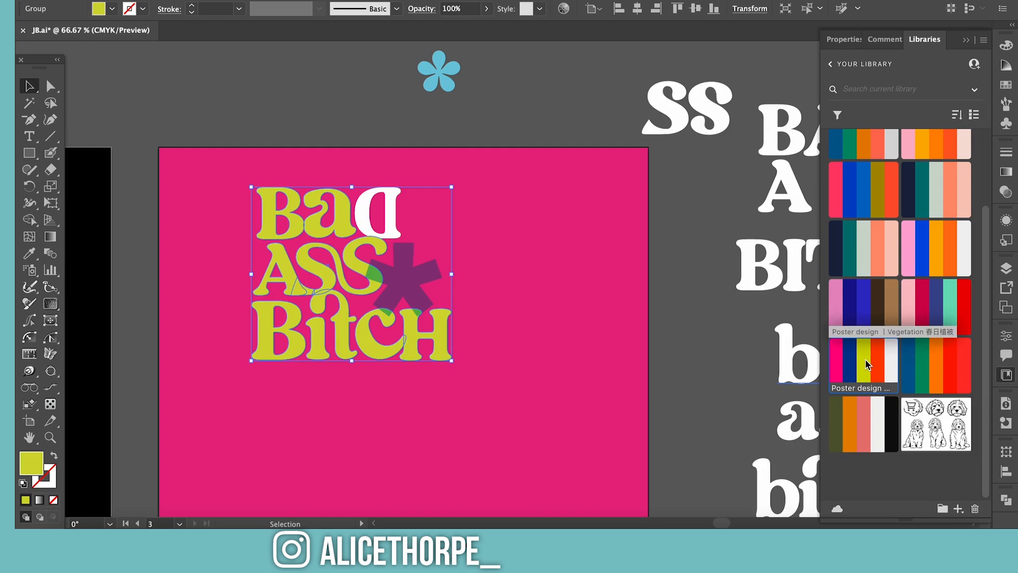
{"action": "left_click", "coordinate": [371, 212], "text": "shift"}
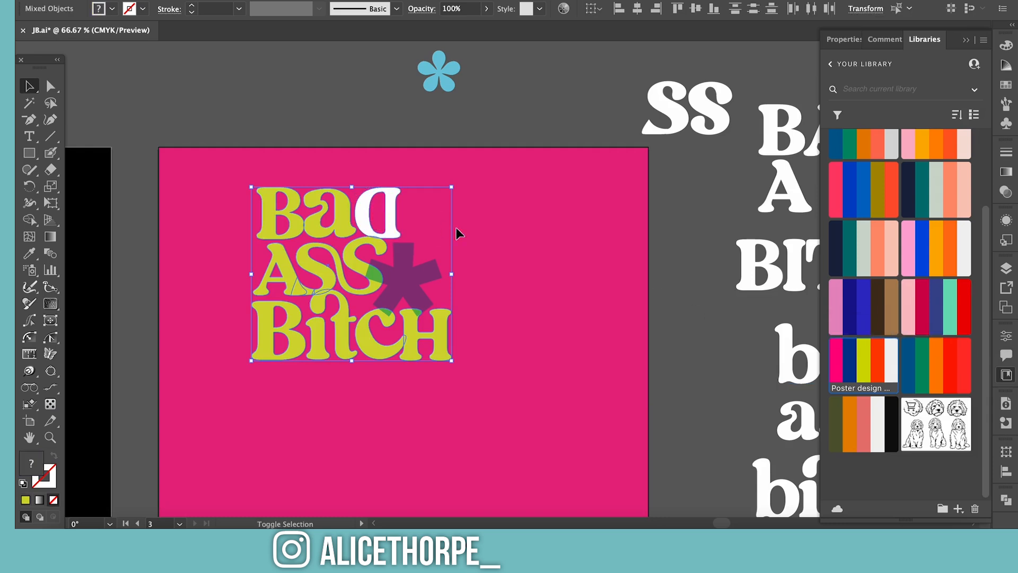
{"action": "left_click", "coordinate": [878, 365]}
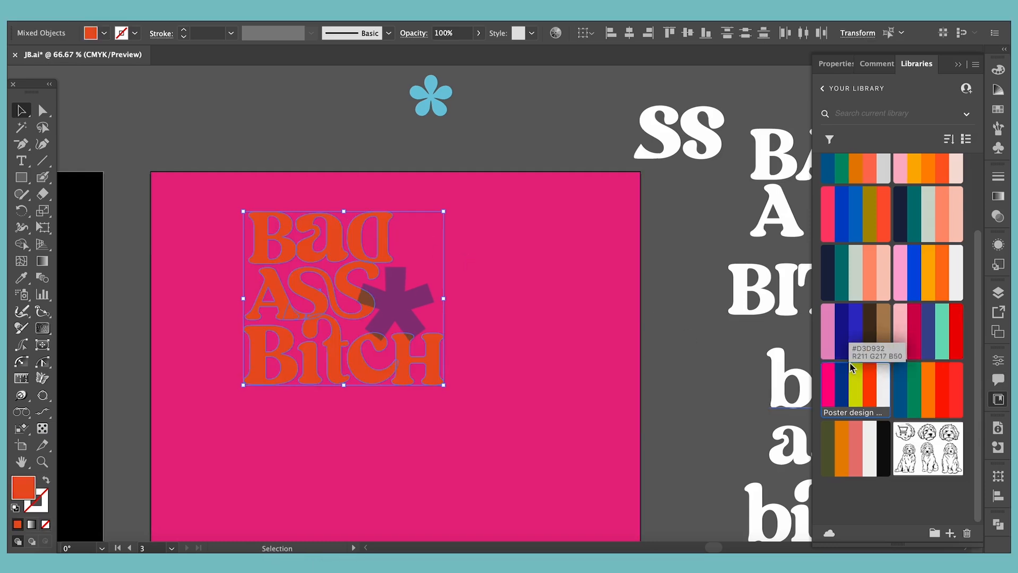
{"action": "left_click", "coordinate": [923, 138]}
{"action": "left_click", "coordinate": [864, 364]}
Recolour the darkened asterisk orange-red and layer a pale pink copy over it
{"action": "left_click", "coordinate": [403, 281]}
{"action": "left_click", "coordinate": [878, 365]}
{"action": "left_click", "coordinate": [699, 337]}
{"action": "left_click", "coordinate": [403, 280]}
{"action": "left_click", "coordinate": [850, 365]}
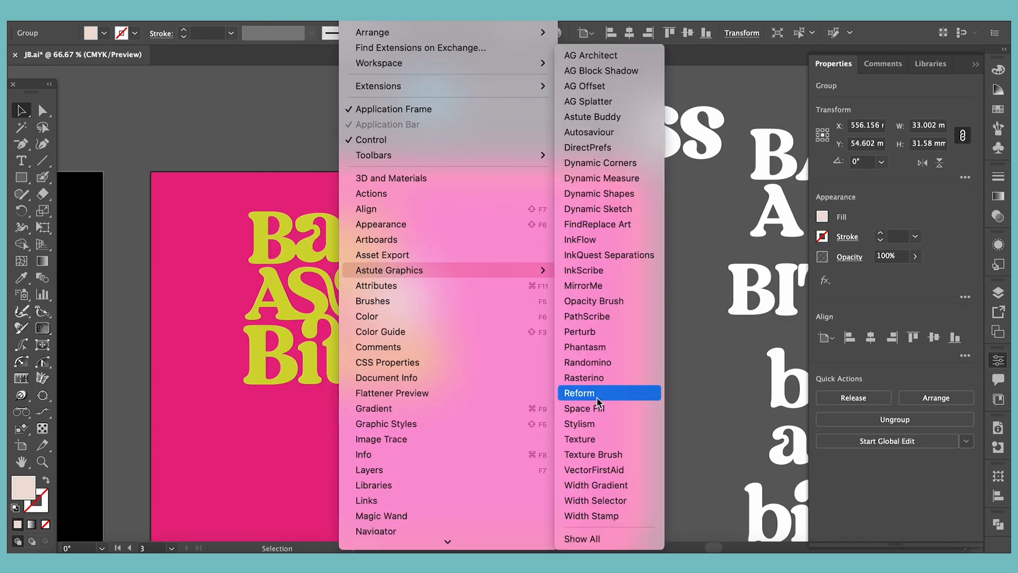
Apply a Phantasm halftone of white circular dots to the pale asterisk at 13 DPI and 145% scale
{"action": "left_click", "coordinate": [598, 402]}
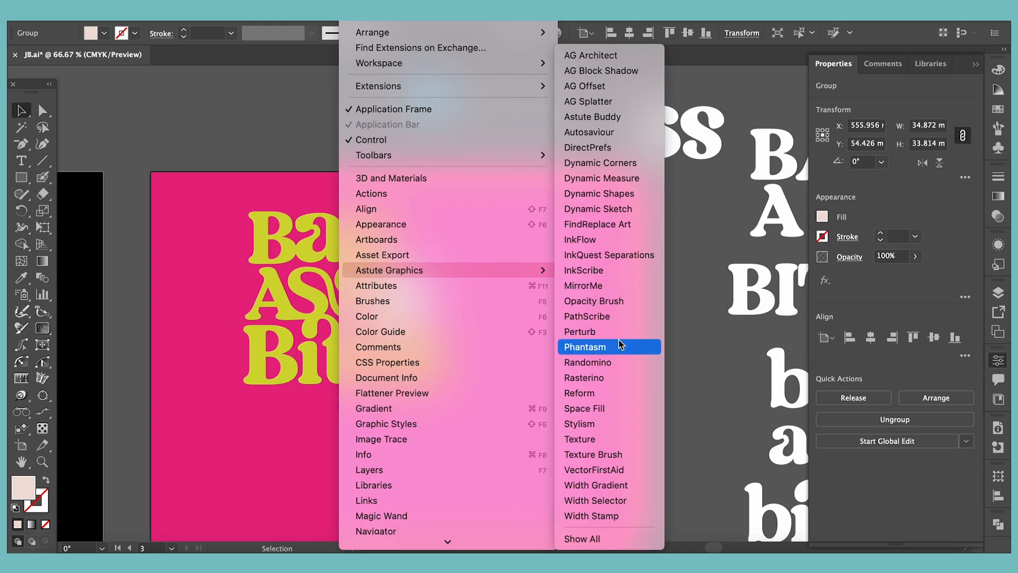
{"action": "left_click", "coordinate": [615, 346]}
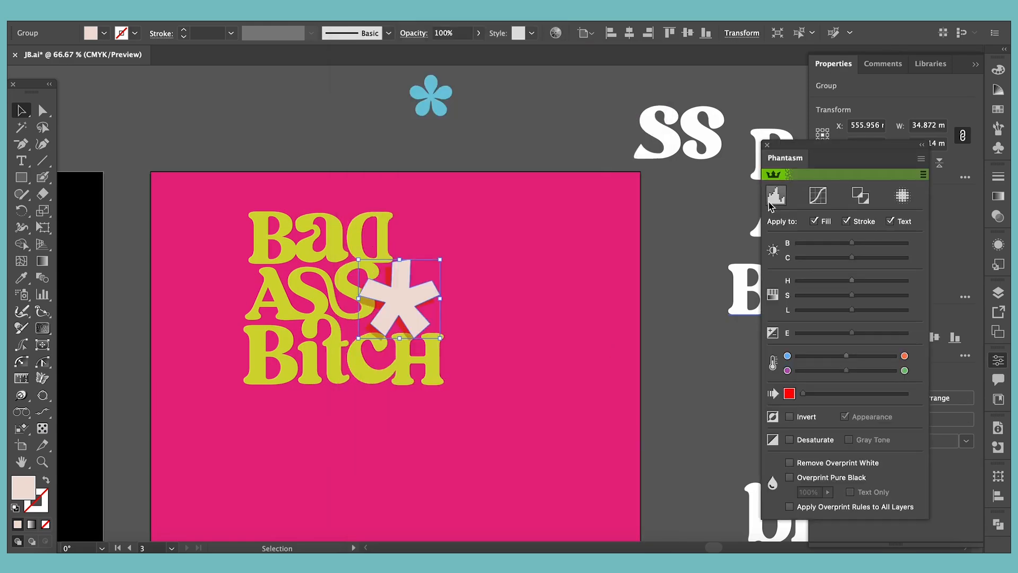
{"action": "left_click", "coordinate": [771, 201]}
{"action": "left_click_drag", "start_coordinate": [750, 402], "coordinate": [684, 432]}
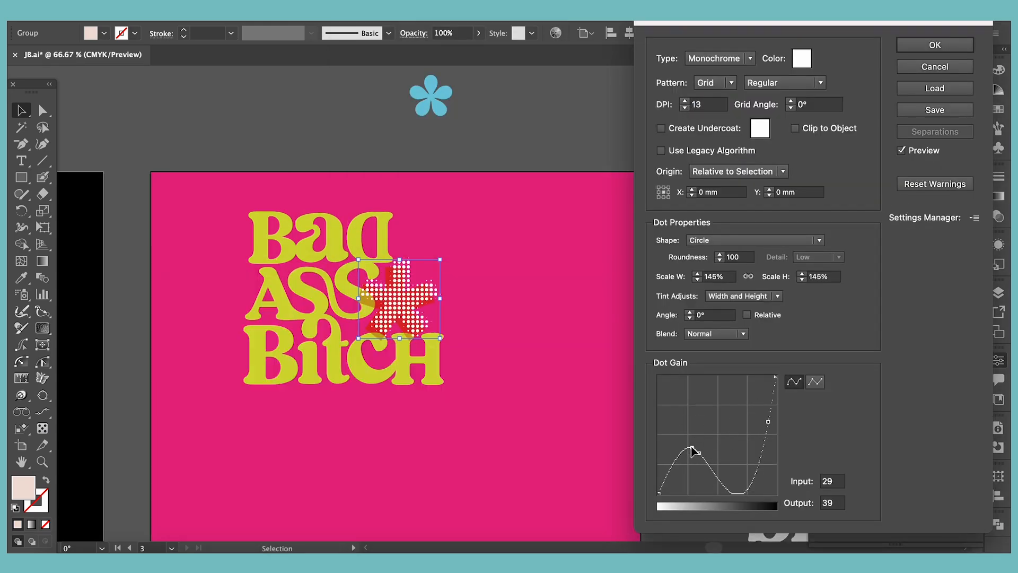
{"action": "key", "text": "Return"}
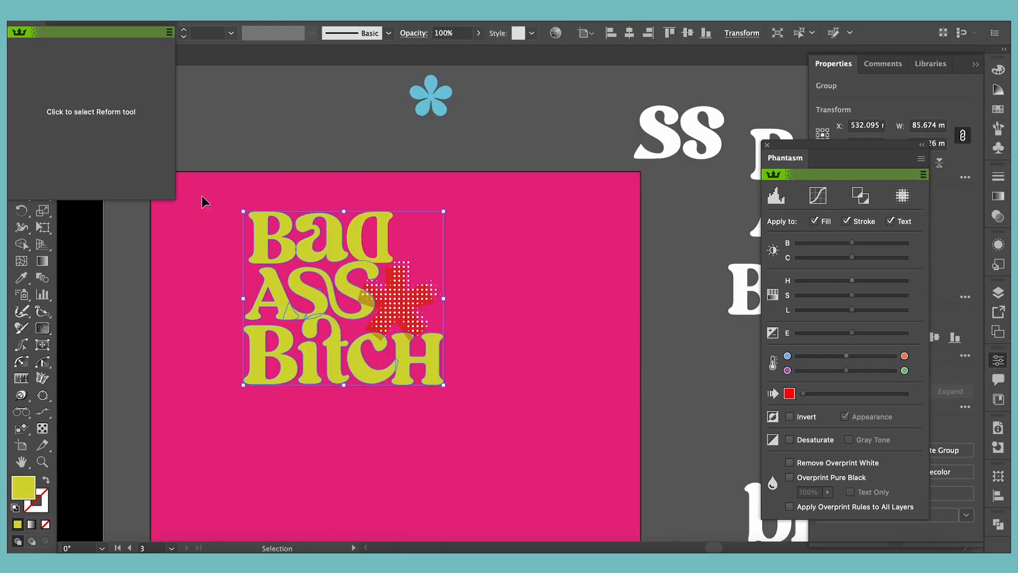
Try the Chip Board texture on the lime lettering
{"action": "left_click", "coordinate": [91, 111]}
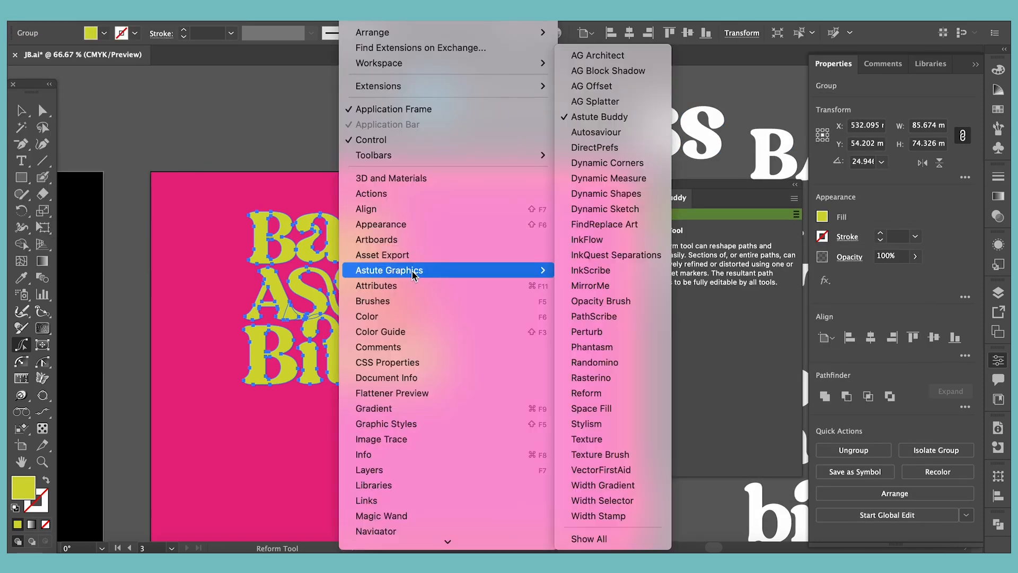
{"action": "left_click", "coordinate": [596, 393]}
{"action": "left_click", "coordinate": [660, 240]}
{"action": "left_click", "coordinate": [553, 162]}
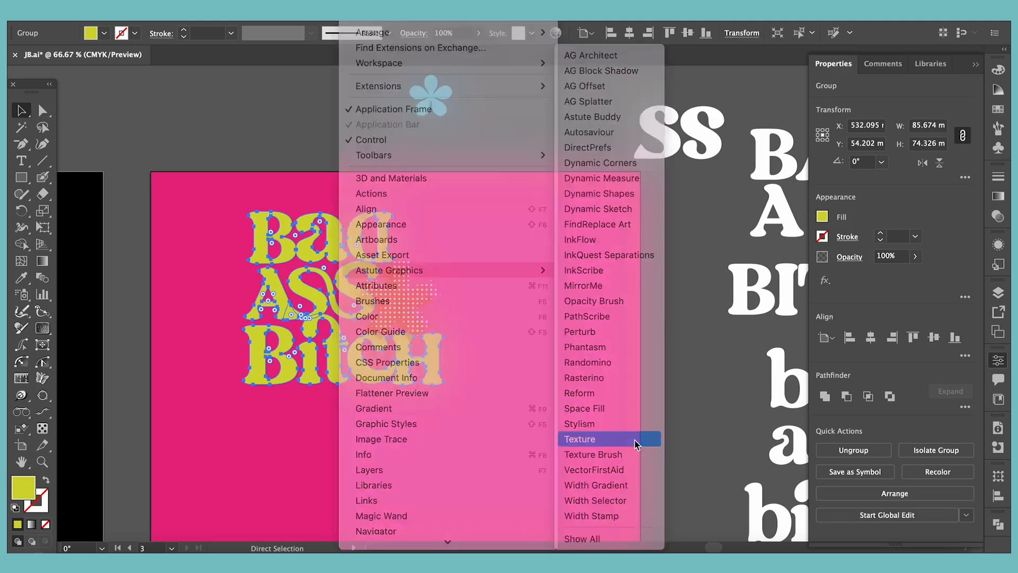
{"action": "left_click", "coordinate": [635, 439]}
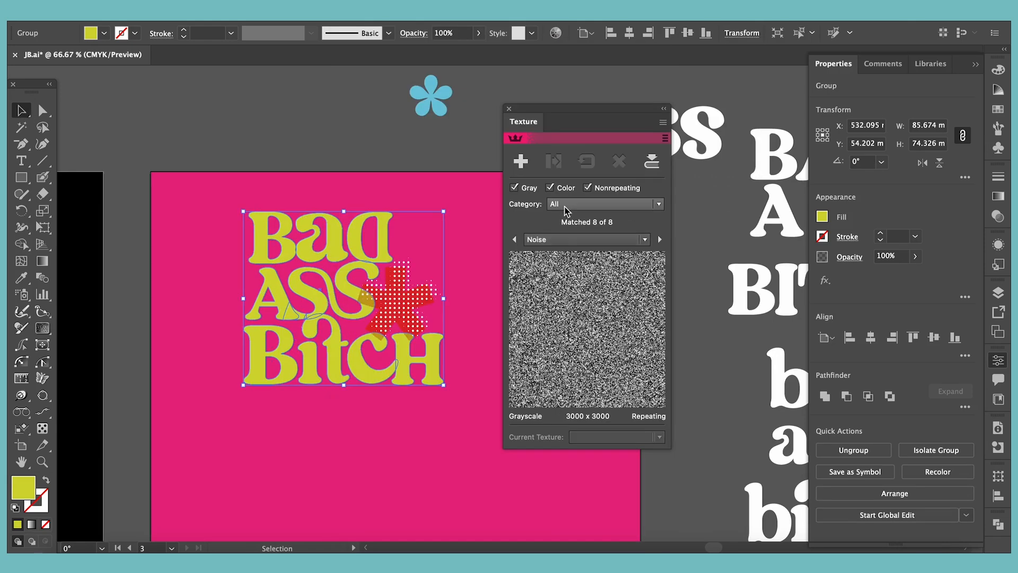
Try the Noise texture on the lettering, adjusting its scale and blending mode
{"action": "left_click", "coordinate": [663, 122]}
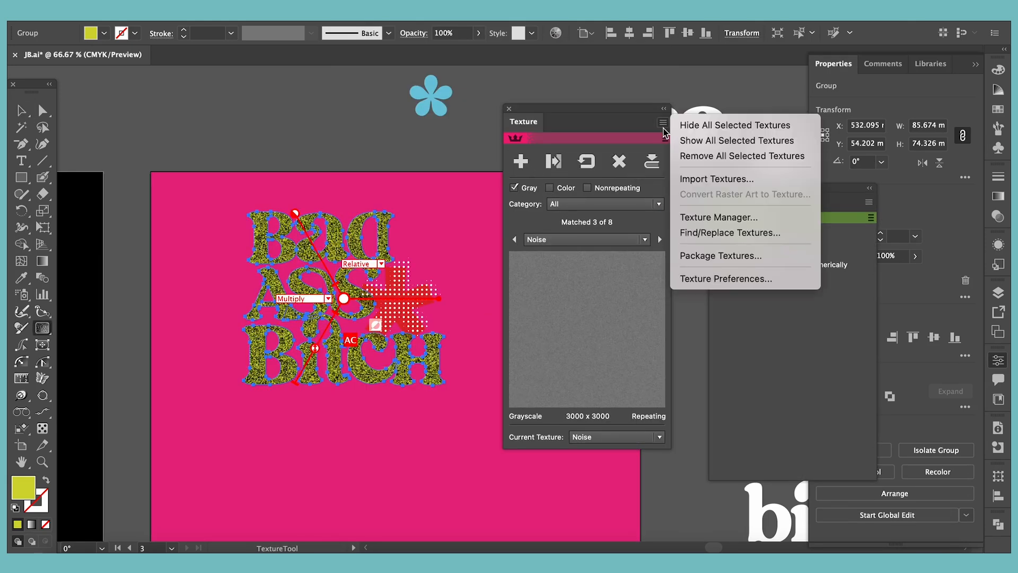
{"action": "left_click", "coordinate": [728, 277]}
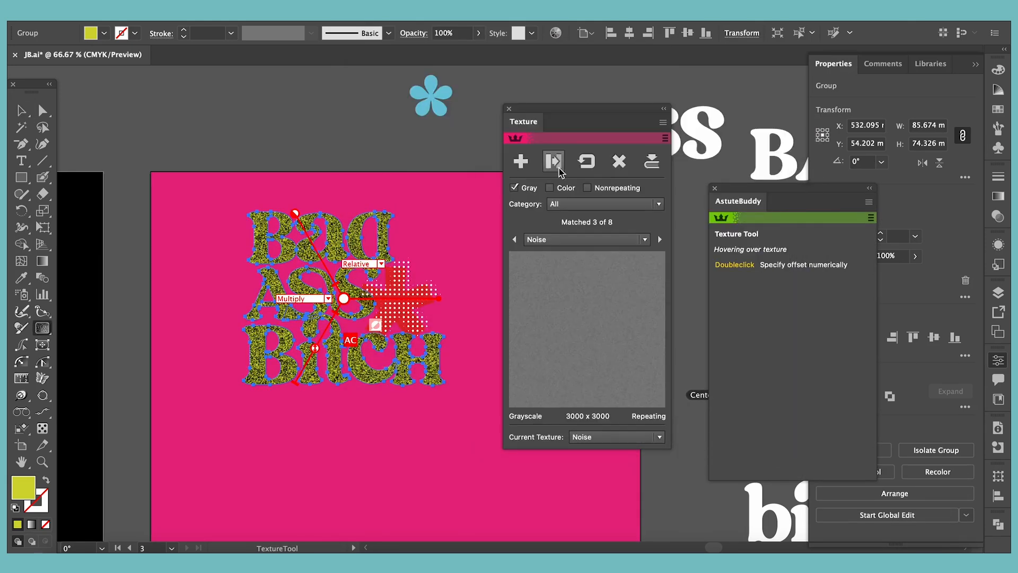
{"action": "left_click", "coordinate": [557, 168]}
{"action": "left_click_drag", "start_coordinate": [316, 349], "coordinate": [324, 331]}
{"action": "left_click", "coordinate": [328, 299]}
{"action": "left_click", "coordinate": [299, 309]}
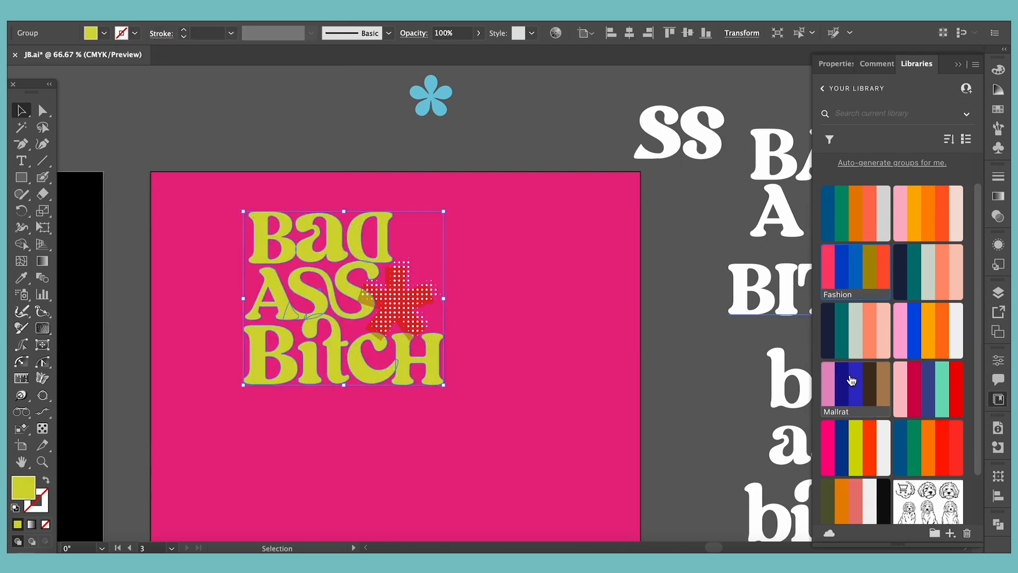
Create an orange-red copy of the lettering slightly offset behind the lime letters as a shadow
{"action": "left_click", "coordinate": [399, 395]}
{"action": "left_click", "coordinate": [395, 388]}
{"action": "left_click", "coordinate": [870, 443]}
{"action": "left_click", "coordinate": [677, 417]}
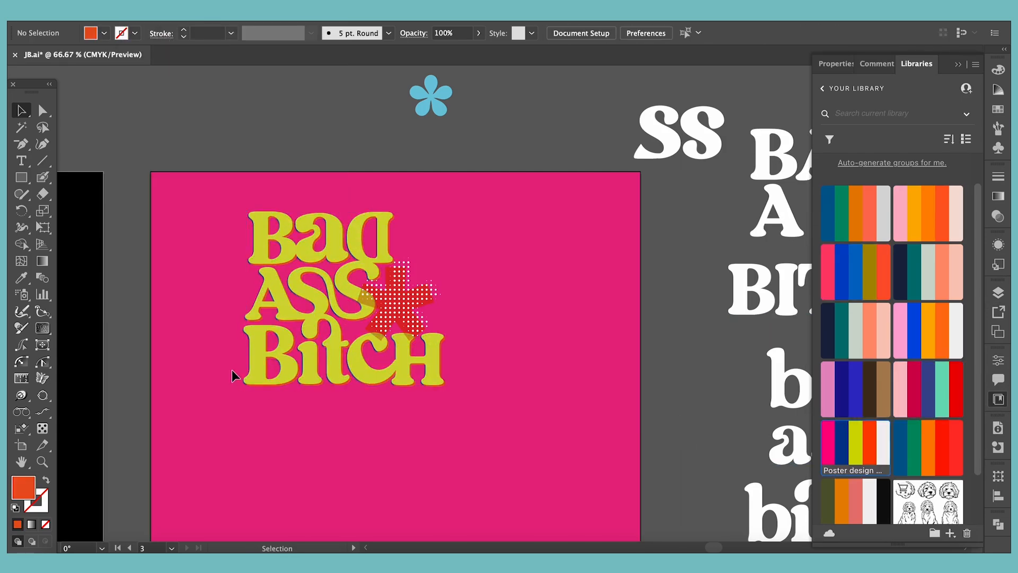
Change the lime lettering's blending mode to turn it bright yellow
{"action": "left_click", "coordinate": [256, 367]}
{"action": "left_click", "coordinate": [836, 64]}
{"action": "left_click", "coordinate": [849, 257]}
{"action": "left_click", "coordinate": [764, 282]}
{"action": "left_click", "coordinate": [740, 348]}
{"action": "left_click", "coordinate": [764, 283]}
{"action": "left_click", "coordinate": [739, 447]}
{"action": "left_click", "coordinate": [609, 432]}
Refine the asterisk's halftone to 22 DPI with the dots scaled to 136%
{"action": "left_click", "coordinate": [397, 305]}
{"action": "double_click", "coordinate": [24, 488]}
{"action": "left_click", "coordinate": [978, 293]}
{"action": "left_click", "coordinate": [403, 307]}
{"action": "left_click", "coordinate": [854, 280]}
{"action": "left_click", "coordinate": [698, 277]}
{"action": "left_click", "coordinate": [685, 101]}
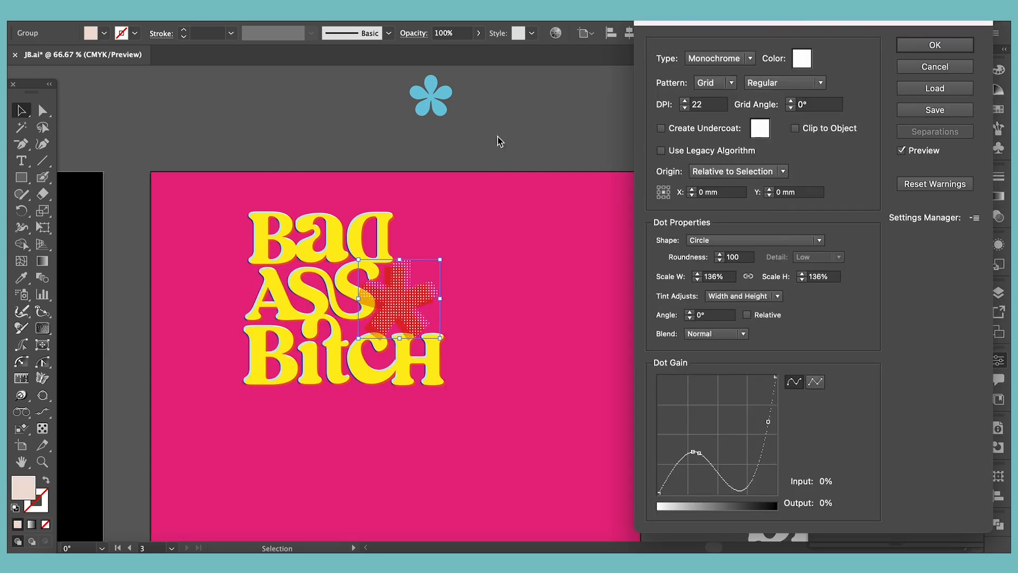
{"action": "left_click", "coordinate": [935, 45]}
Recolour the solid asterisk behind the halftone dots with a green swatch
{"action": "left_click", "coordinate": [388, 279]}
{"action": "left_click", "coordinate": [823, 217]}
{"action": "left_click", "coordinate": [721, 365]}
{"action": "left_click", "coordinate": [536, 340]}
{"action": "left_click", "coordinate": [393, 310]}
{"action": "left_click_drag", "start_coordinate": [393, 310], "coordinate": [397, 307]}
{"action": "left_click", "coordinate": [823, 217]}
{"action": "left_click", "coordinate": [809, 363]}
{"action": "left_click", "coordinate": [849, 257]}
{"action": "left_click", "coordinate": [501, 131]}
Try a Stylism live effect on the yellow lettering
{"action": "left_click", "coordinate": [287, 320]}
{"action": "left_click", "coordinate": [353, 13]}
{"action": "mouse_move", "coordinate": [390, 269]}
{"action": "left_click", "coordinate": [584, 423]}
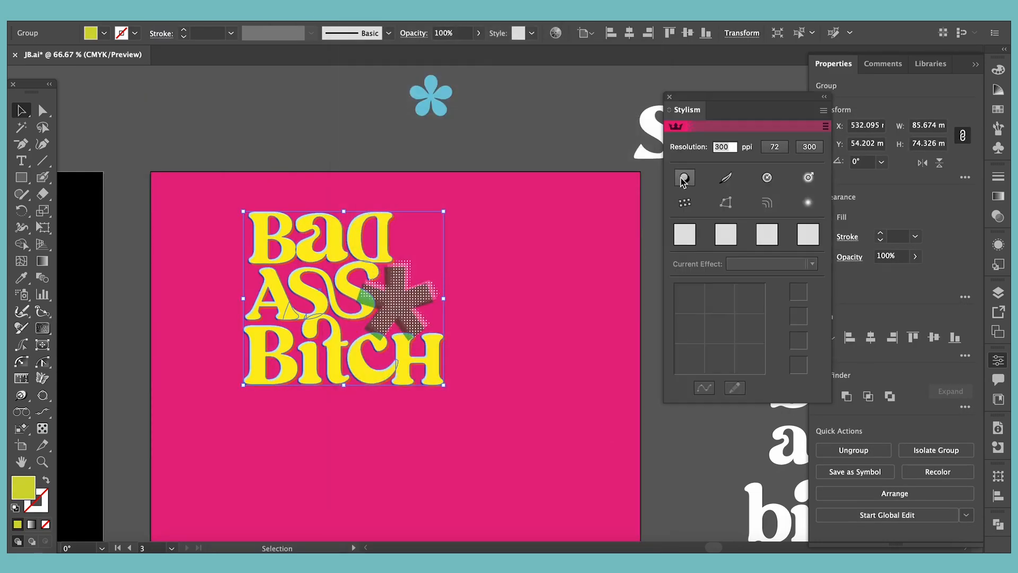
{"action": "left_click", "coordinate": [726, 177]}
{"action": "left_click_drag", "start_coordinate": [724, 325], "coordinate": [723, 296]}
{"action": "left_click", "coordinate": [670, 97]}
Open the Texture panel and browse the available grayscale textures through its different categories
{"action": "left_click", "coordinate": [352, 14]}
{"action": "left_click", "coordinate": [584, 451]}
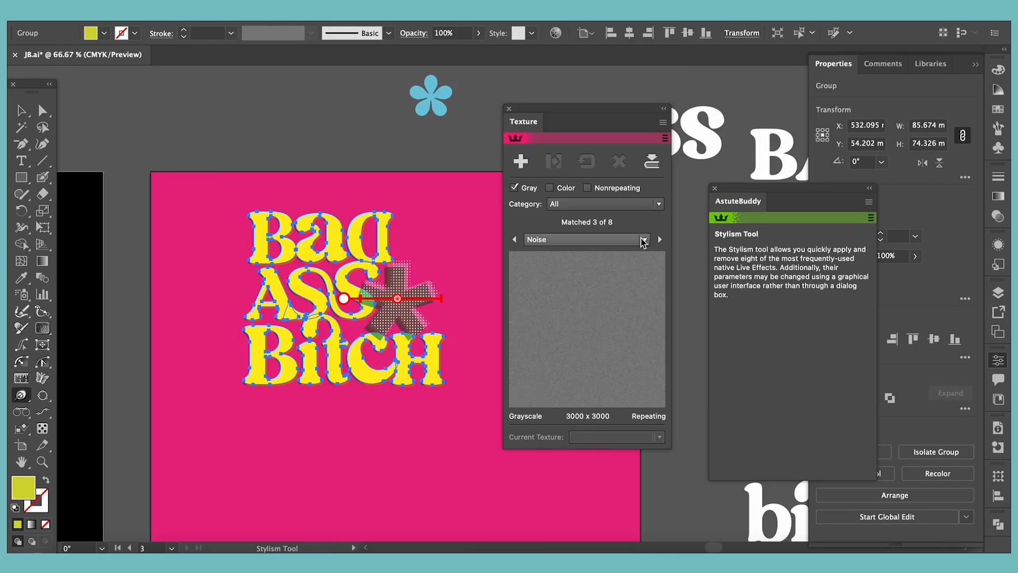
{"action": "left_click", "coordinate": [658, 205]}
{"action": "left_click", "coordinate": [637, 277]}
{"action": "left_click", "coordinate": [658, 205]}
{"action": "left_click", "coordinate": [626, 218]}
{"action": "left_click", "coordinate": [655, 210]}
{"action": "left_click", "coordinate": [626, 245]}
{"action": "left_click", "coordinate": [658, 206]}
{"action": "left_click", "coordinate": [631, 218]}
Look into the Texture Manager and set up a texture package with the folder name JB_Textures
{"action": "left_click", "coordinate": [663, 123]}
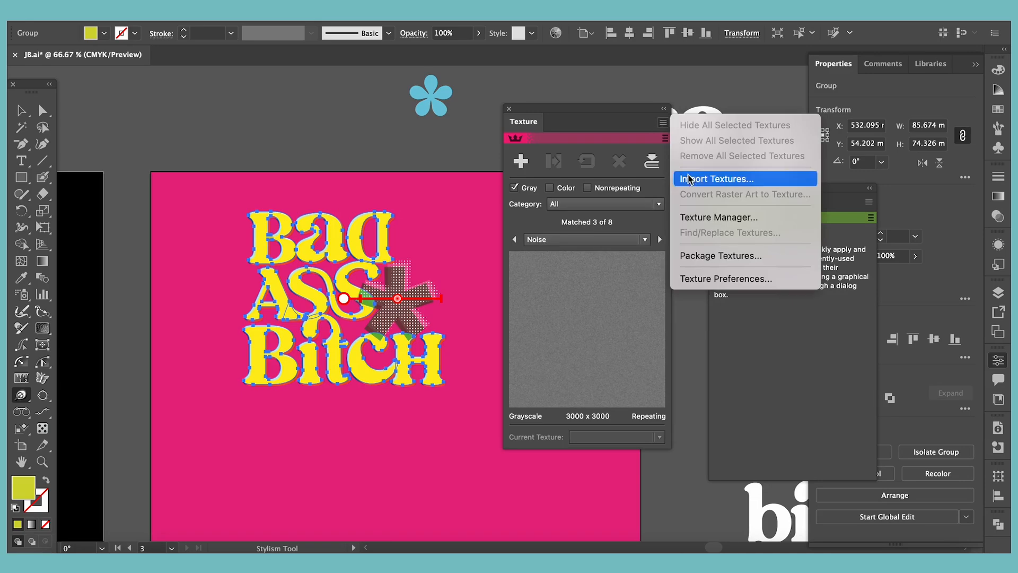
{"action": "left_click", "coordinate": [712, 218]}
{"action": "left_click", "coordinate": [275, 128]}
{"action": "left_click", "coordinate": [216, 90]}
{"action": "type", "text": "JB_Textures"}
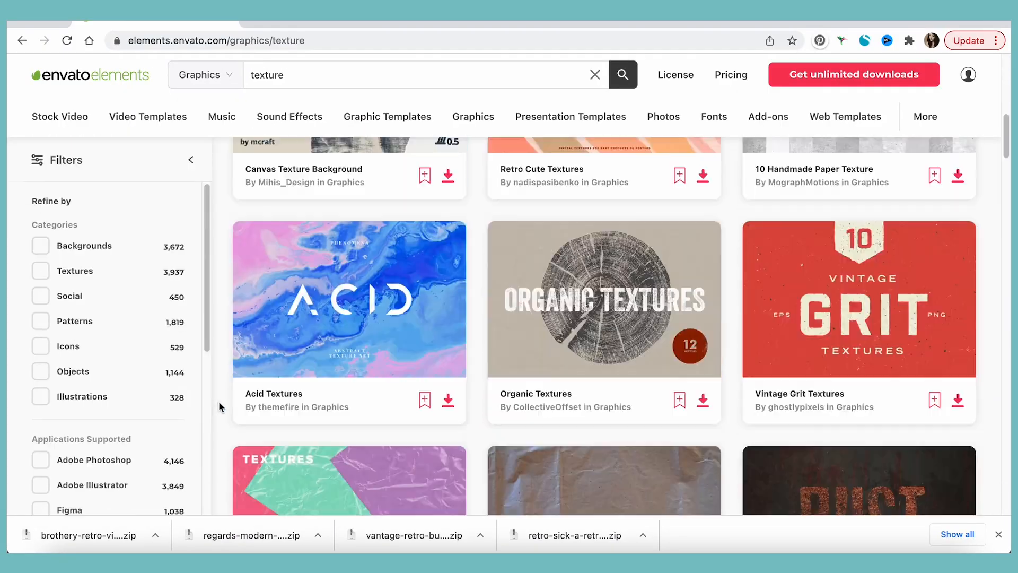
Import the EPS texture files into the texture library and open the Texture Manager
{"action": "scroll", "coordinate": [218, 401], "scroll_direction": "down", "scroll_amount": 10}
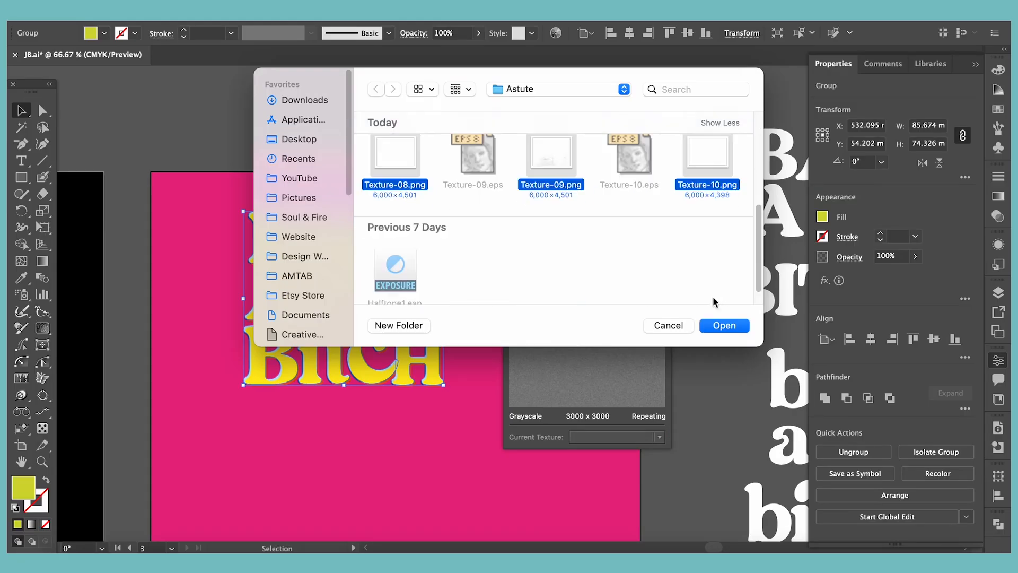
{"action": "left_click", "coordinate": [724, 325]}
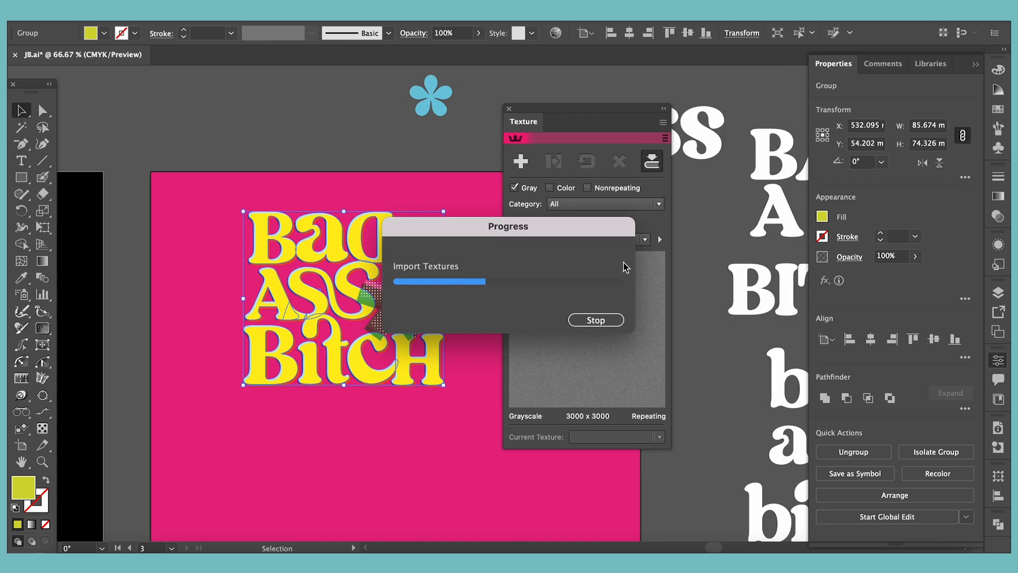
{"action": "left_click", "coordinate": [645, 239]}
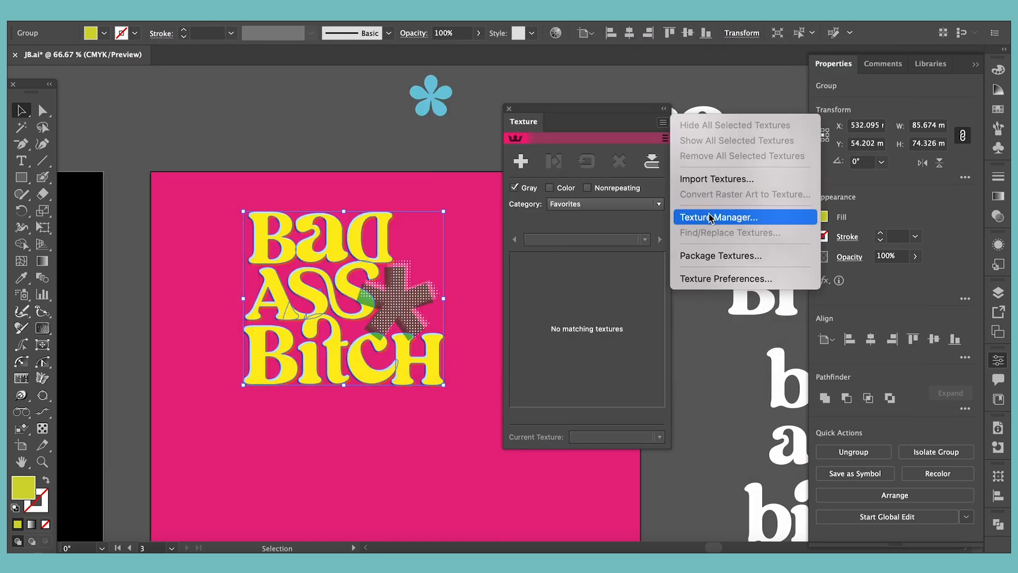
{"action": "left_click", "coordinate": [762, 216]}
{"action": "type", "text": "Us"}
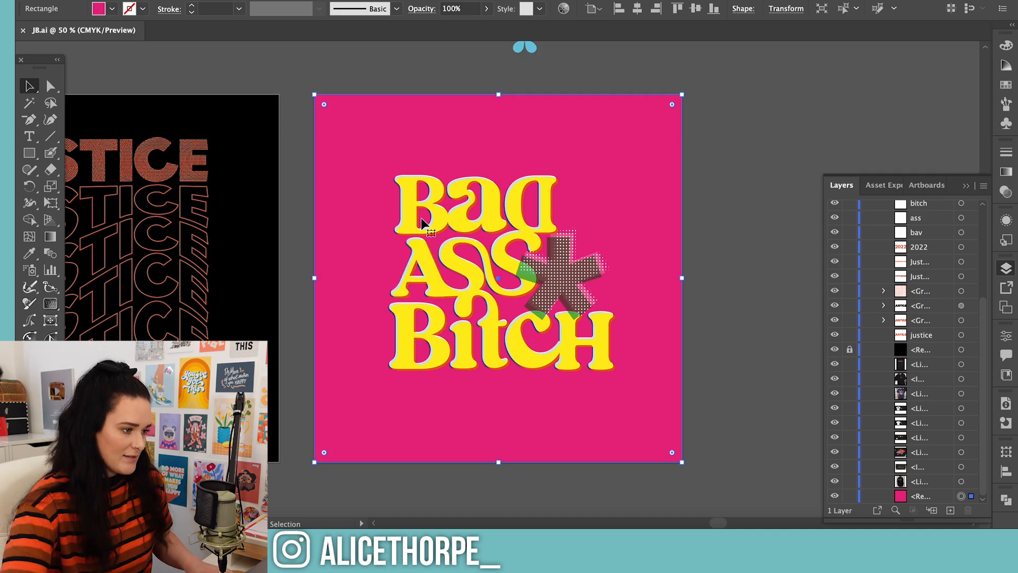
Examine the yellow lettering's coloured shadows and the halftone asterisk up close, and the overall pink design
{"action": "key", "text": "super+equal"}
{"action": "key", "text": "super+equal"}
{"action": "key", "text": "super+equal"}
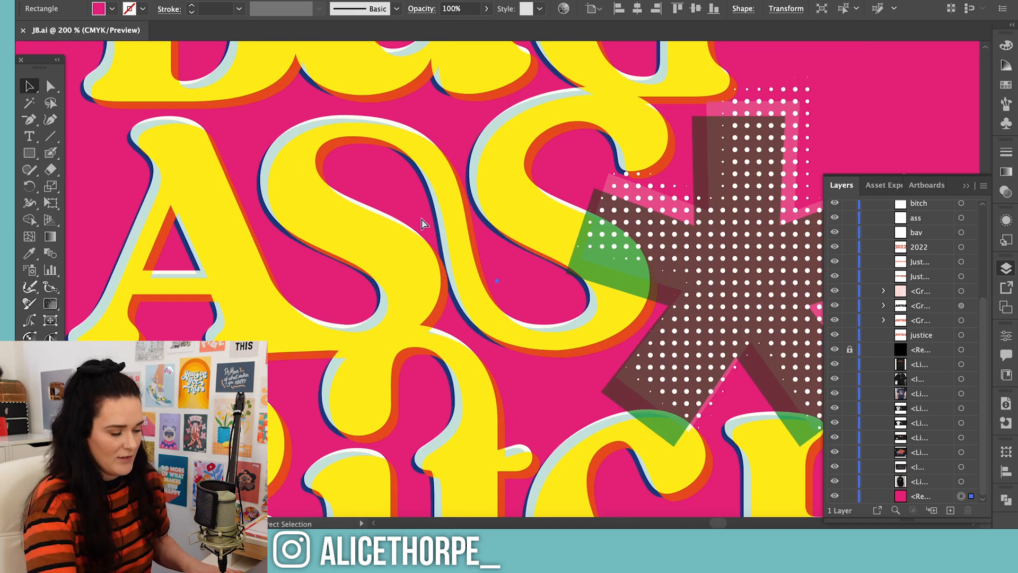
{"action": "key", "text": "super+minus"}
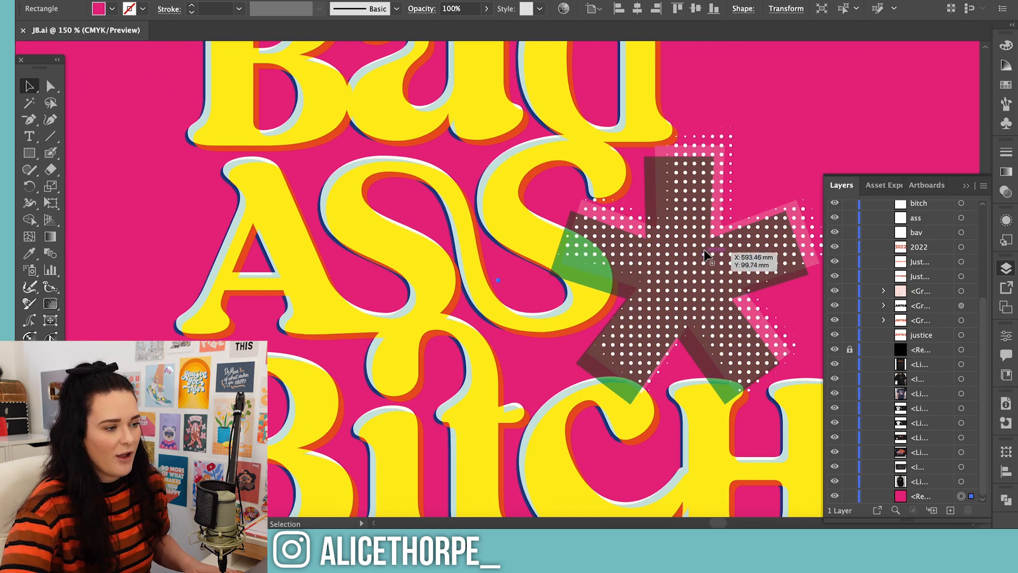
{"action": "key", "text": "super+minus"}
{"action": "key", "text": "super+minus"}
{"action": "key", "text": "super+minus"}
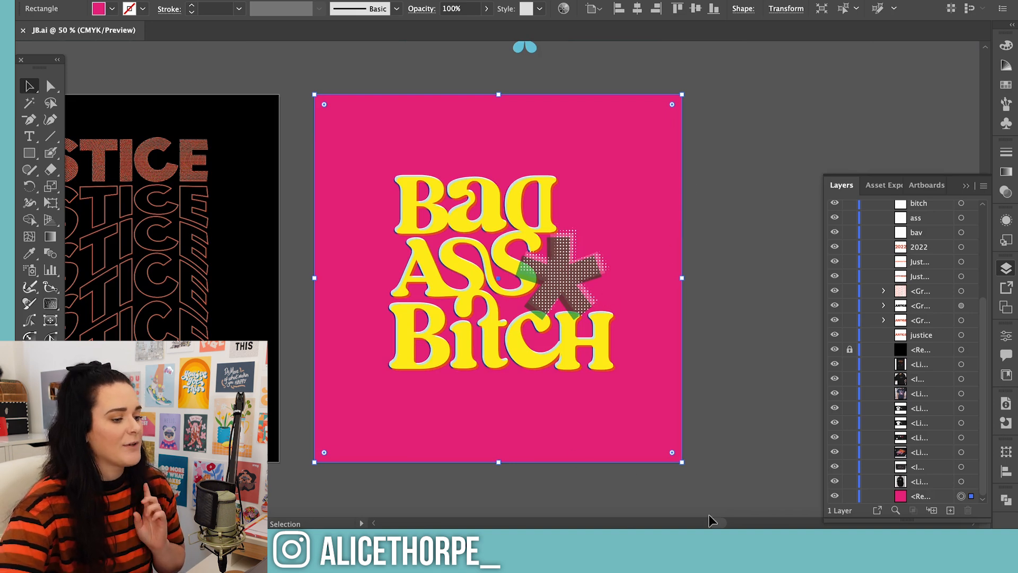
Examine the white T-shirt reference with the JUSTICE logo and vertical name, along with the surrounding merch references
{"action": "scroll", "coordinate": [726, 525], "scroll_direction": "left", "scroll_amount": 15}
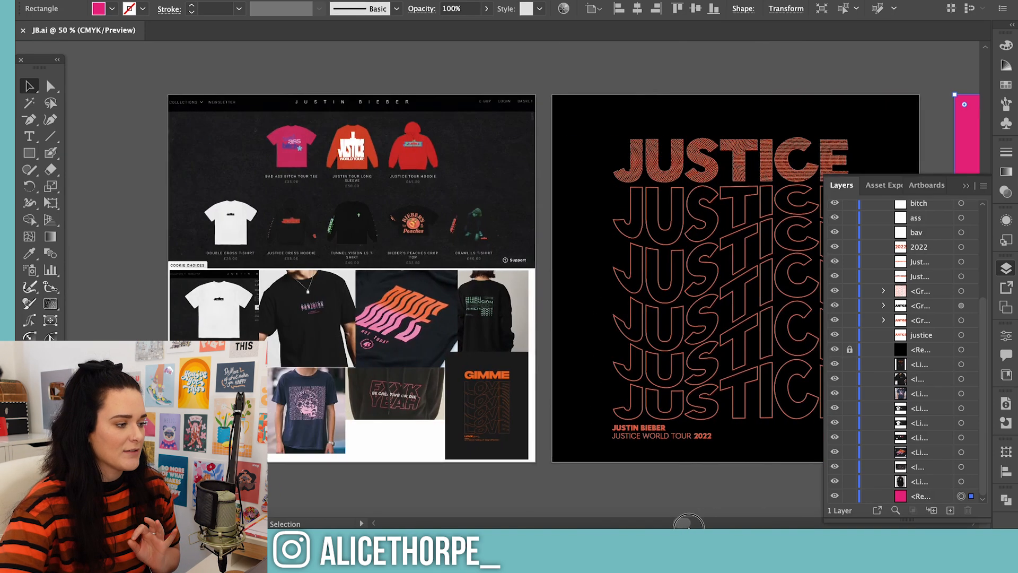
{"action": "left_click", "coordinate": [225, 383]}
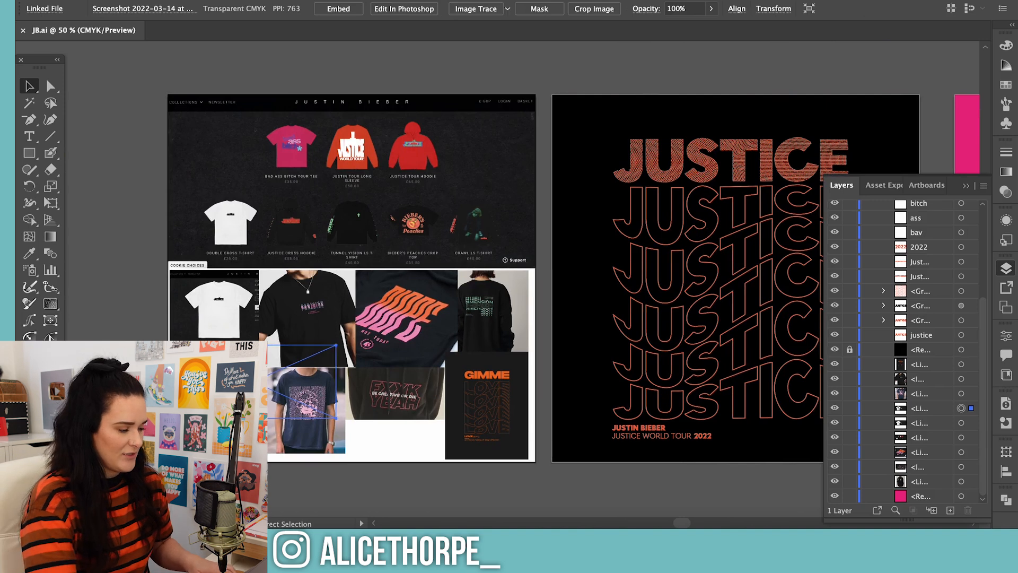
{"action": "key", "text": "super+equal"}
{"action": "key", "text": "super+equal"}
{"action": "key", "text": "super+equal"}
{"action": "key", "text": "super+equal"}
{"action": "key", "text": "super+equal"}
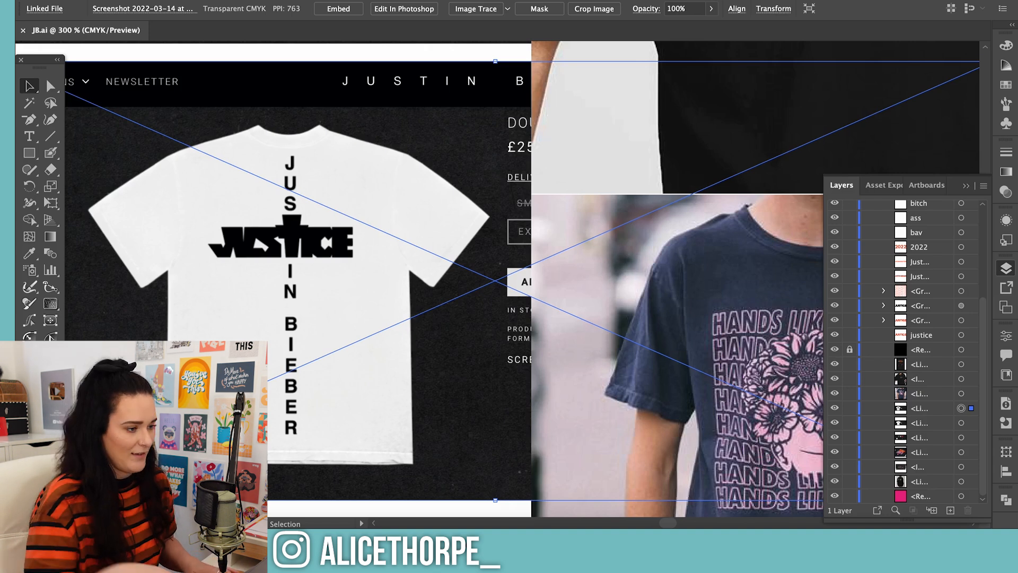
{"action": "key", "text": "super+minus"}
{"action": "key", "text": "super+minus"}
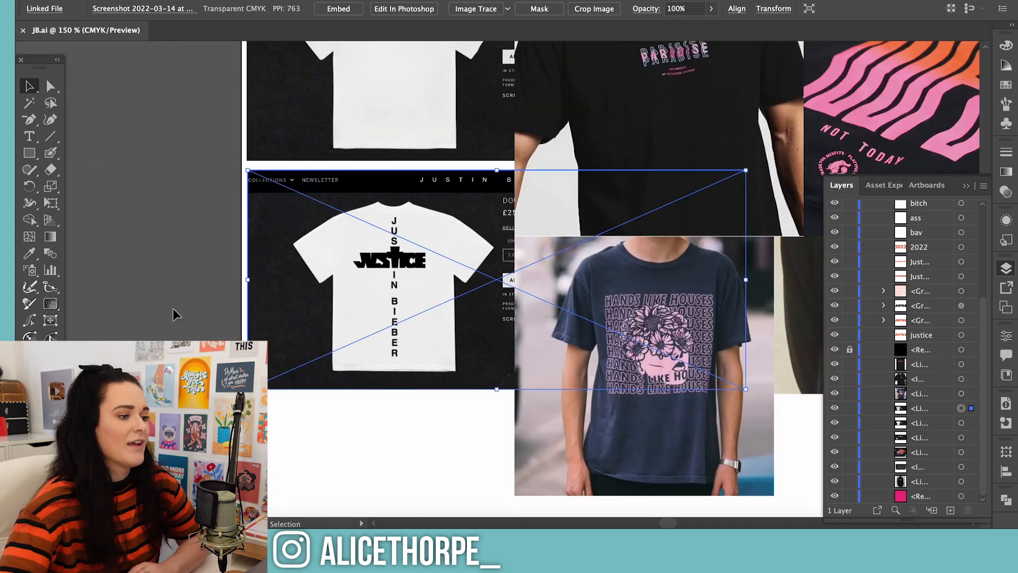
{"action": "scroll", "coordinate": [371, 159], "scroll_direction": "up", "scroll_amount": 3}
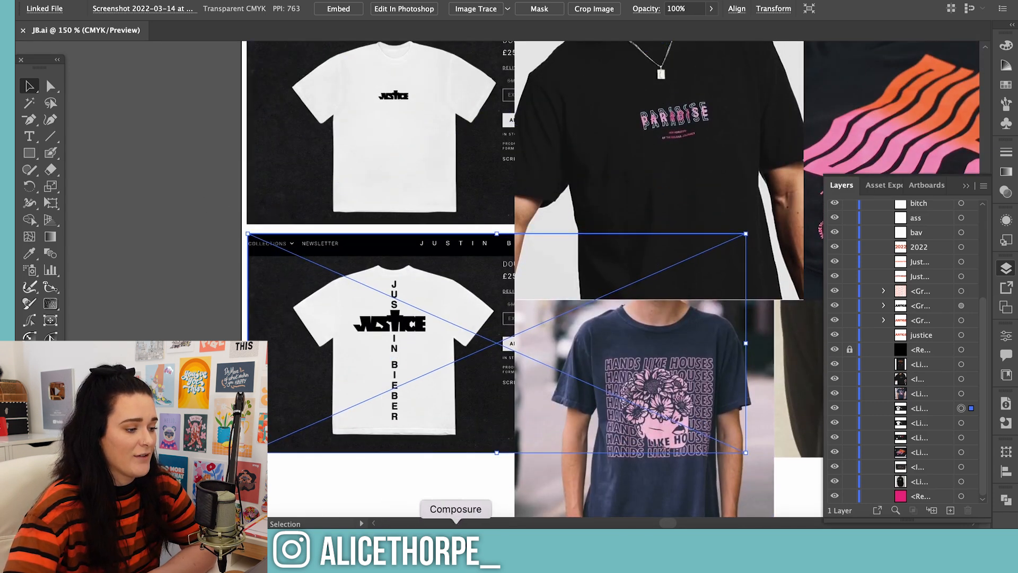
{"action": "left_click_drag", "start_coordinate": [674, 523], "coordinate": [699, 523]}
{"action": "left_click", "coordinate": [548, 384]}
{"action": "key", "text": "super+minus"}
{"action": "key", "text": "super+minus"}
{"action": "key", "text": "super+minus"}
{"action": "key", "text": "super+minus"}
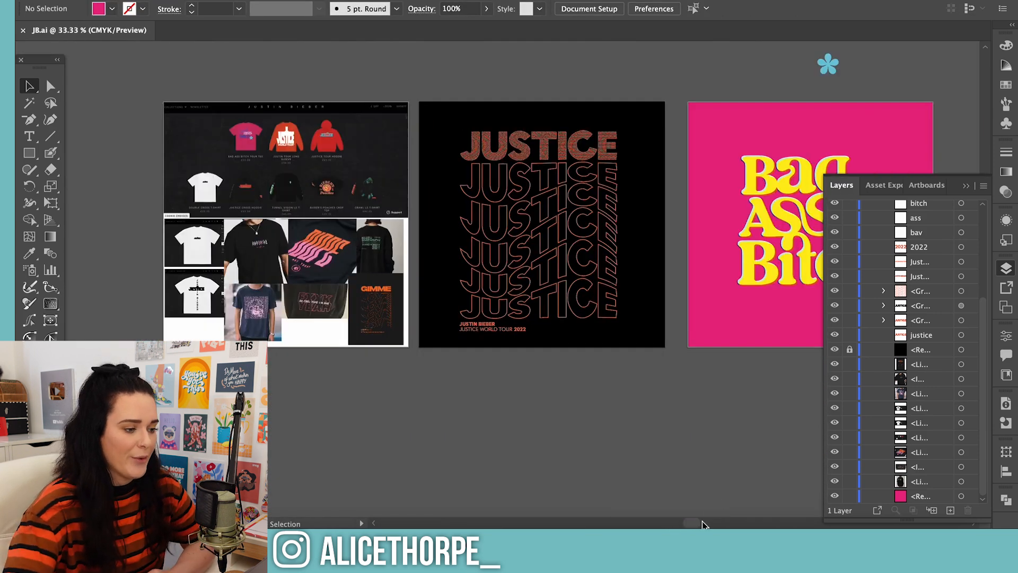
{"action": "left_click_drag", "start_coordinate": [693, 523], "coordinate": [712, 523]}
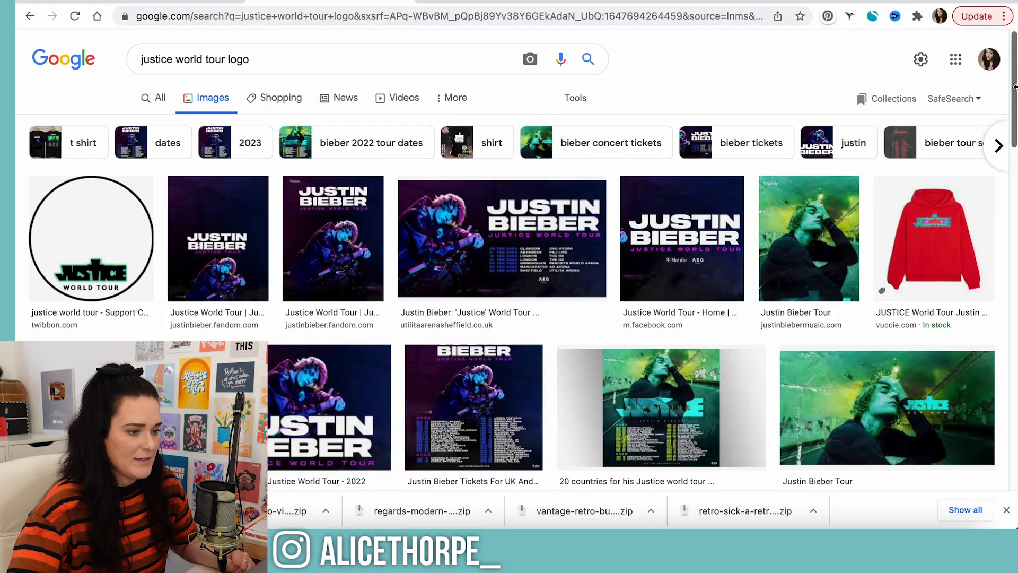
Switch to the Google image results for the justice world tour logo and copy the plain black JUSTICE logo image
{"action": "scroll", "coordinate": [1016, 87], "scroll_direction": "down", "scroll_amount": 5}
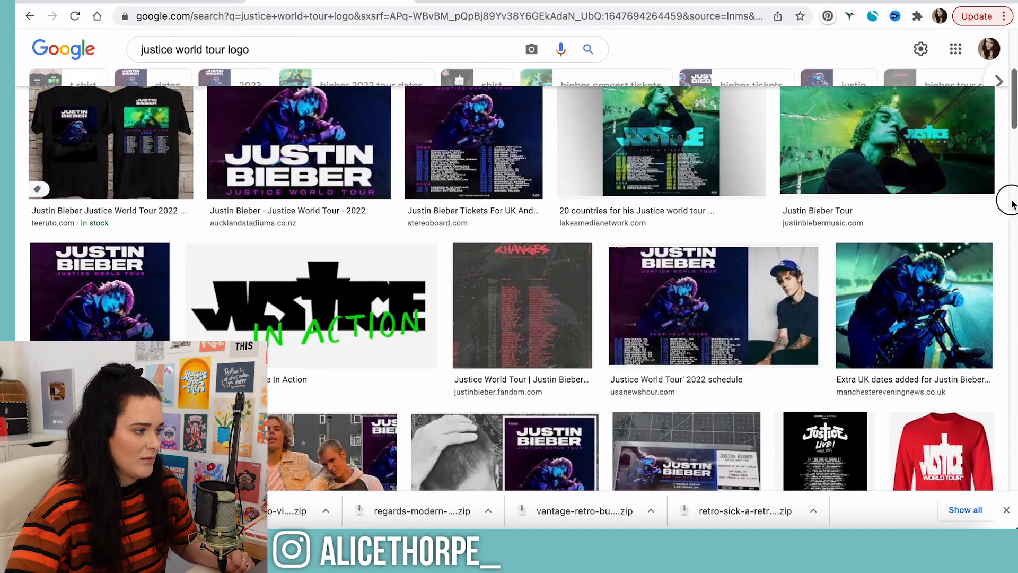
{"action": "left_click", "coordinate": [289, 278]}
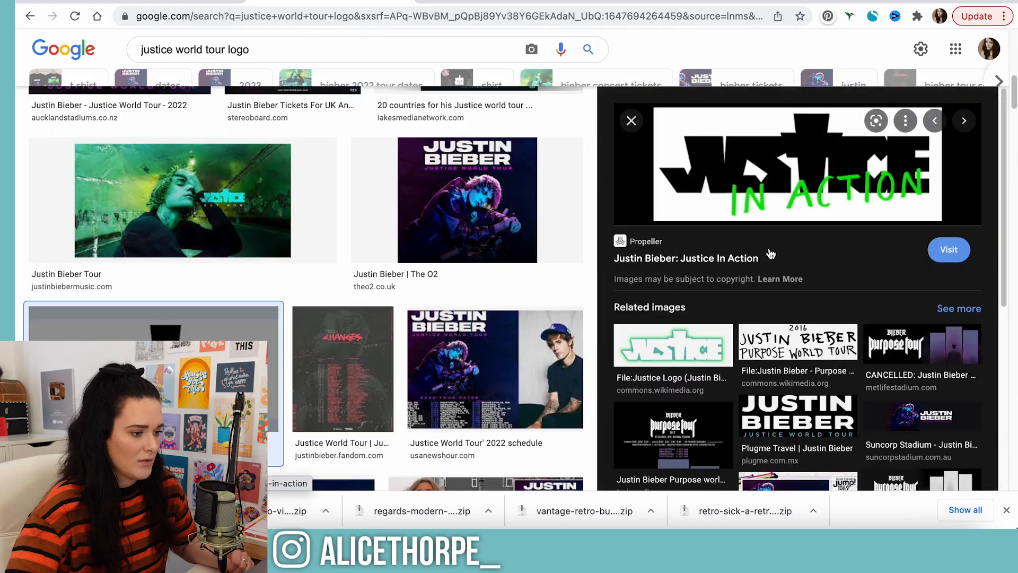
{"action": "left_click", "coordinate": [674, 348]}
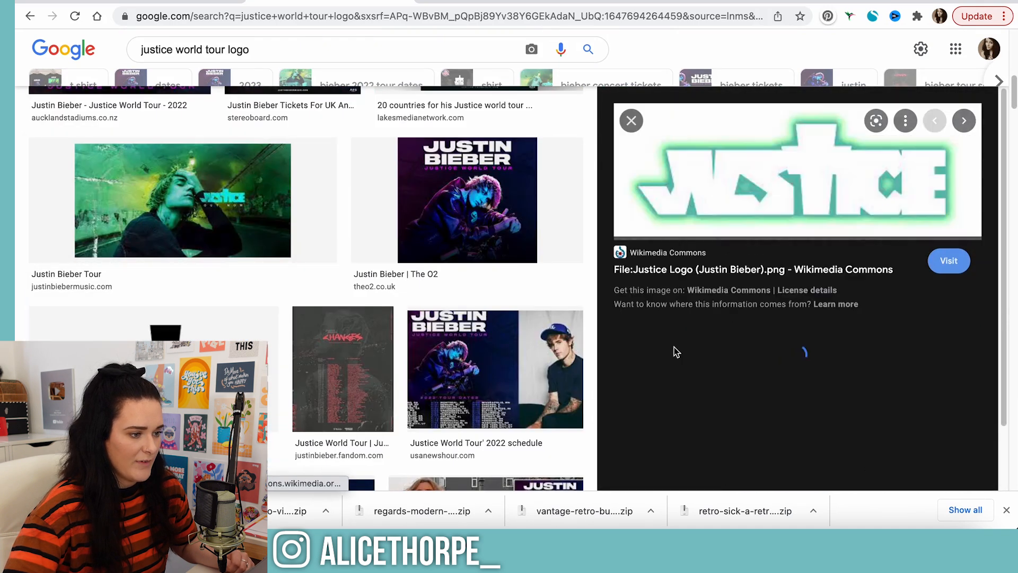
{"action": "left_click", "coordinate": [820, 393]}
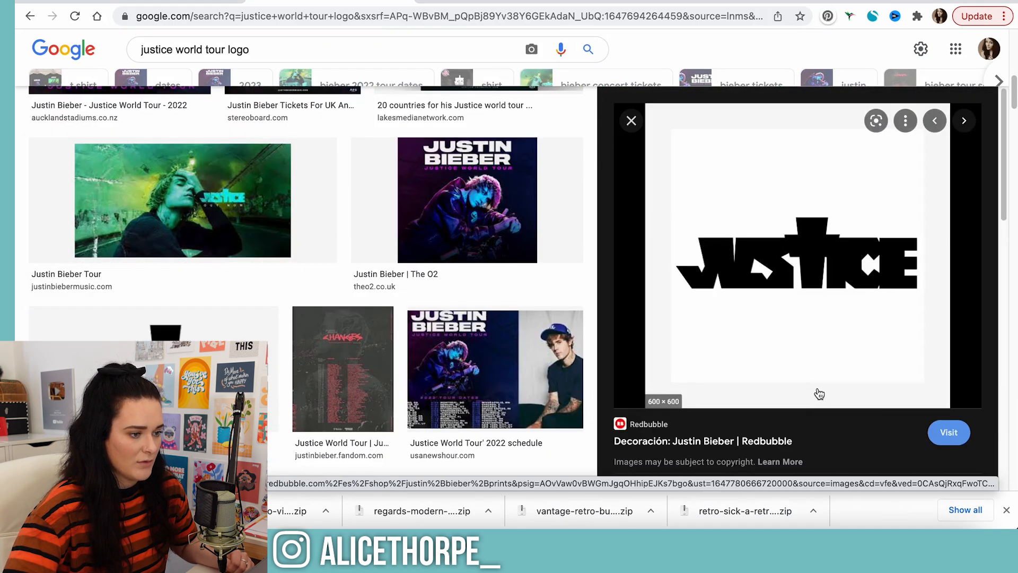
{"action": "right_click", "coordinate": [796, 289]}
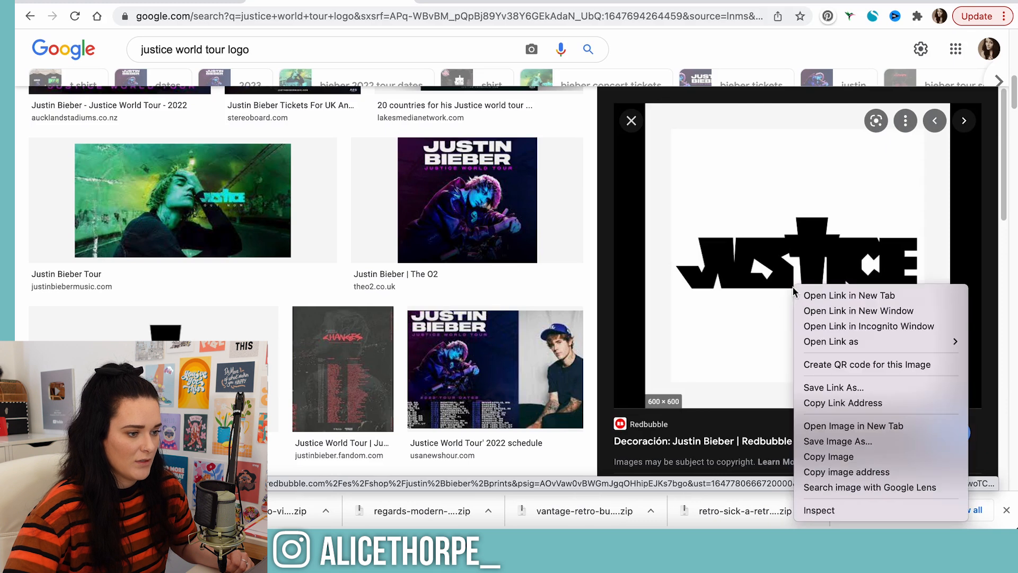
{"action": "left_click", "coordinate": [850, 465]}
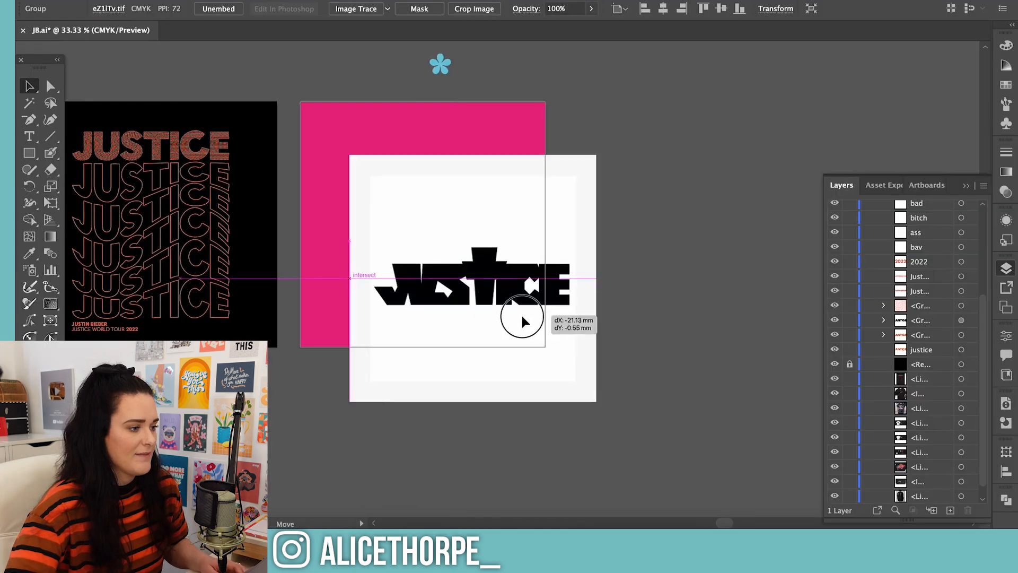
Paste the JUSTICE logo into the Illustrator document and image-trace it in black and white, ignoring white
{"action": "right_click", "coordinate": [522, 316]}
{"action": "key", "text": "Escape"}
{"action": "left_click", "coordinate": [343, 10]}
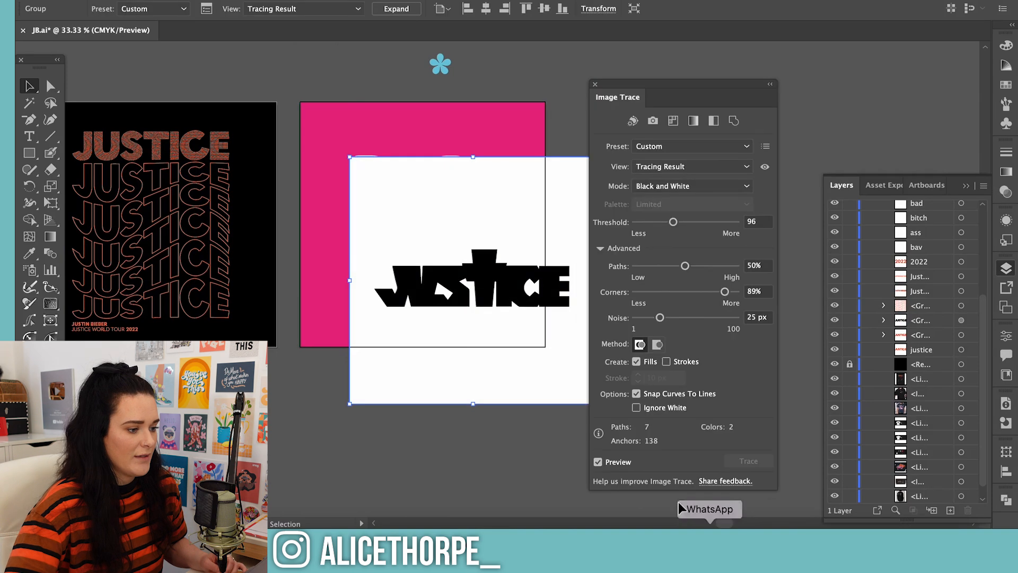
{"action": "left_click", "coordinate": [636, 407]}
{"action": "left_click", "coordinate": [594, 85]}
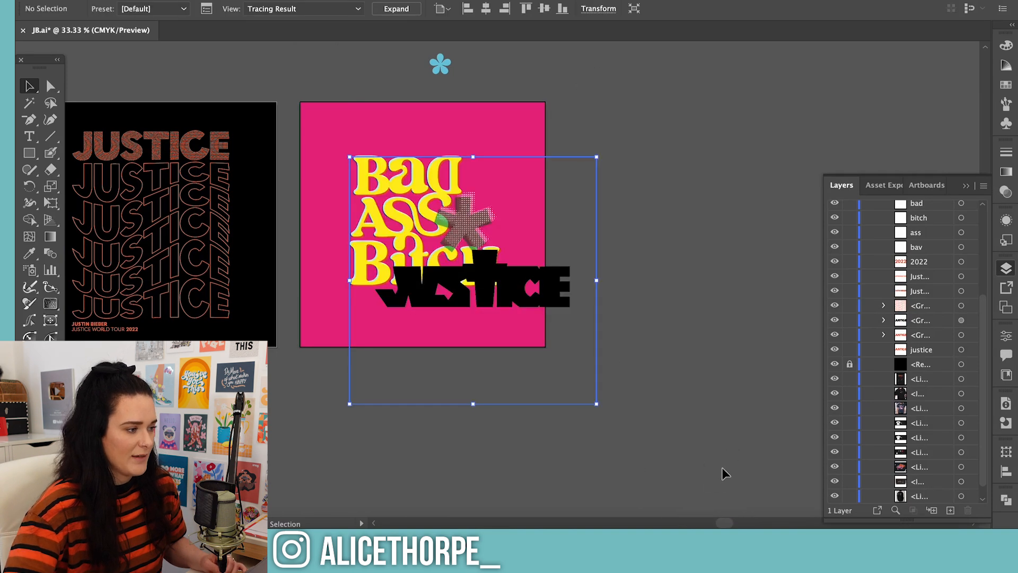
{"action": "left_click", "coordinate": [725, 473]}
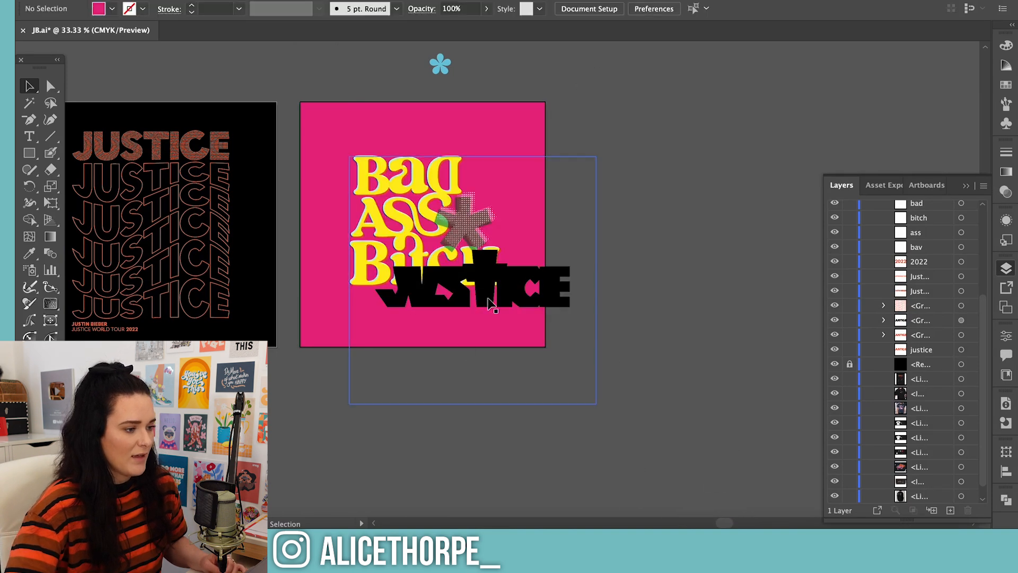
Move the traced JUSTICE logo off the pink artboard into the empty space below the artboards
{"action": "mouse_move", "coordinate": [521, 296]}
{"action": "left_mouse_down"}
{"action": "mouse_move", "coordinate": [329, 448]}
{"action": "mouse_move", "coordinate": [308, 425]}
{"action": "mouse_move", "coordinate": [265, 428]}
{"action": "left_mouse_up"}
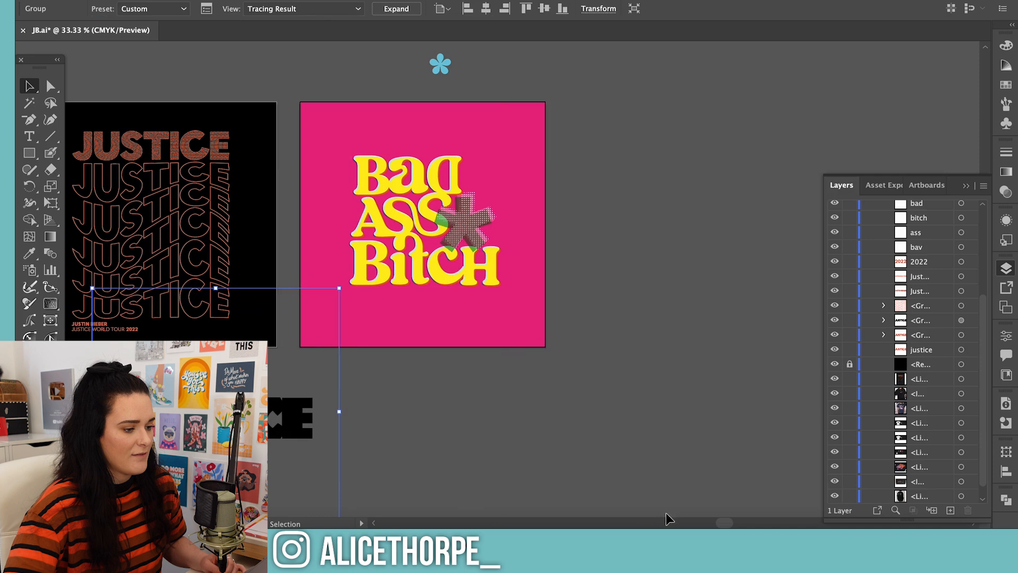
{"action": "left_click_drag", "start_coordinate": [727, 522], "coordinate": [710, 521]}
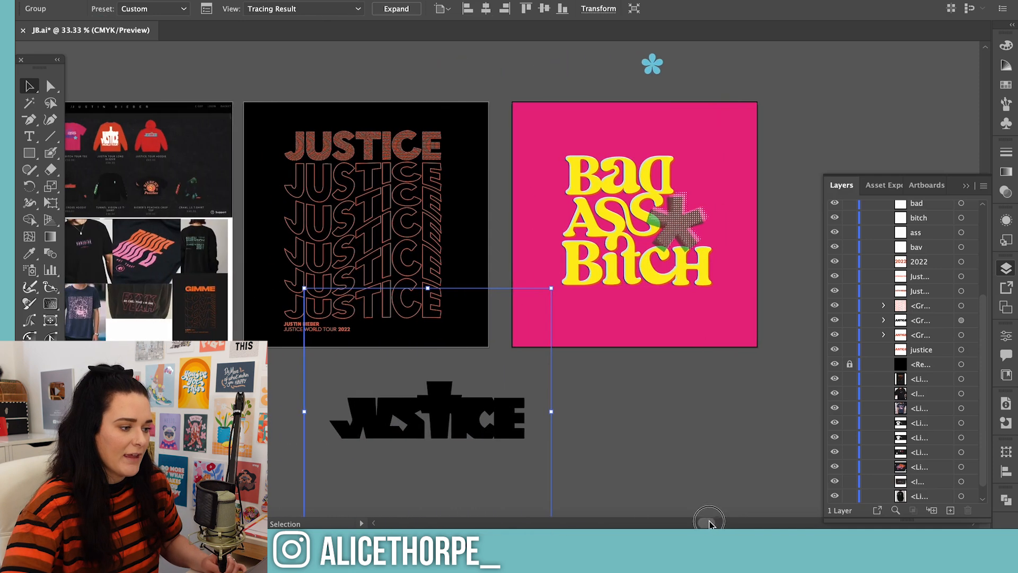
{"action": "mouse_move", "coordinate": [416, 396]}
{"action": "left_mouse_down"}
{"action": "mouse_move", "coordinate": [397, 378]}
{"action": "mouse_move", "coordinate": [467, 395]}
{"action": "left_mouse_up"}
{"action": "left_click", "coordinate": [654, 426]}
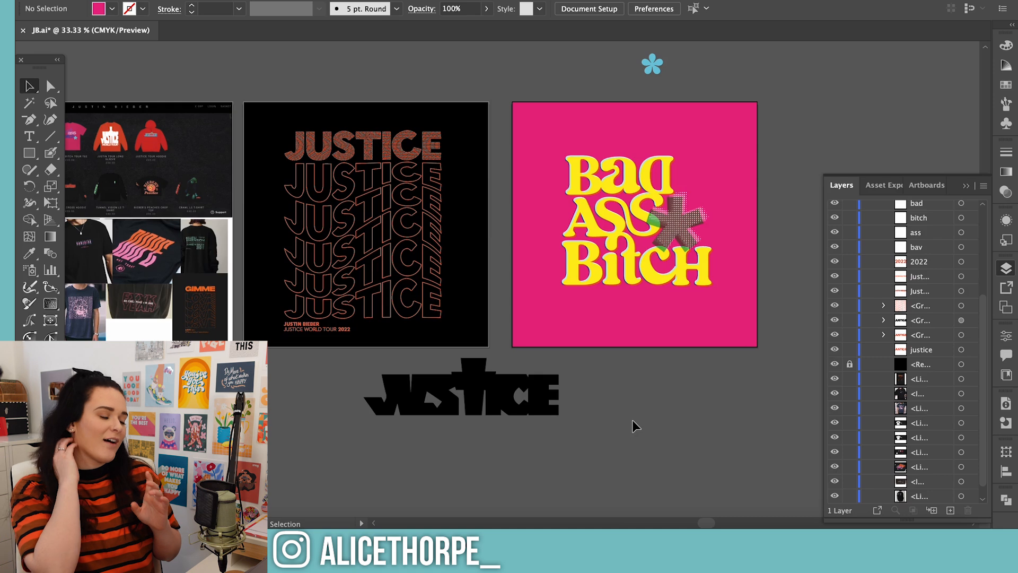
Place the traced JUSTICE logo on a new white artboard beside the pink one, centred across its width
{"action": "left_click_drag", "start_coordinate": [515, 404], "coordinate": [592, 428]}
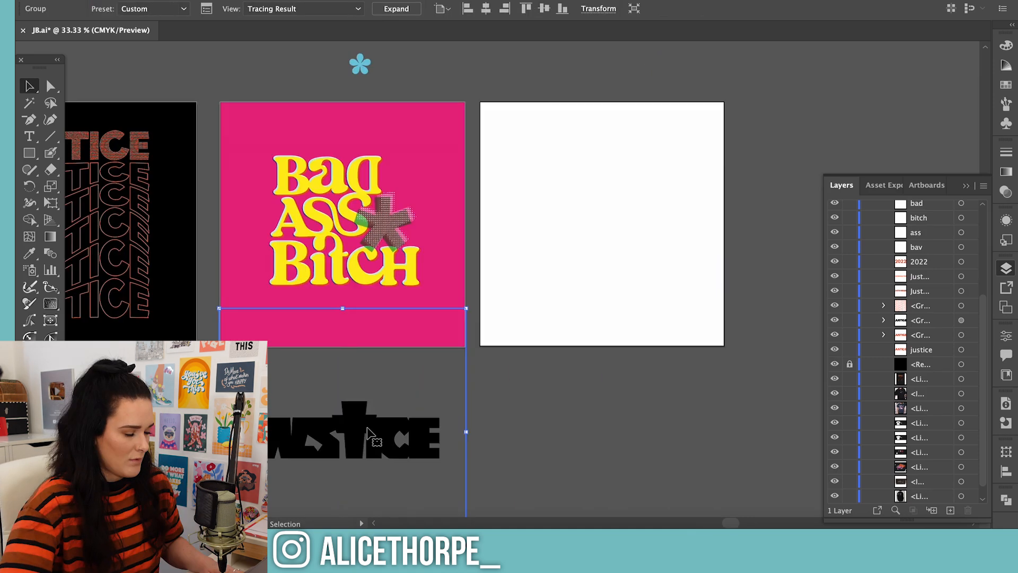
{"action": "mouse_move", "coordinate": [371, 424]}
{"action": "left_mouse_down"}
{"action": "mouse_move", "coordinate": [621, 222]}
{"action": "mouse_move", "coordinate": [611, 198]}
{"action": "mouse_move", "coordinate": [622, 174]}
{"action": "left_mouse_up"}
{"action": "left_click", "coordinate": [997, 269]}
{"action": "key", "text": "super+equal"}
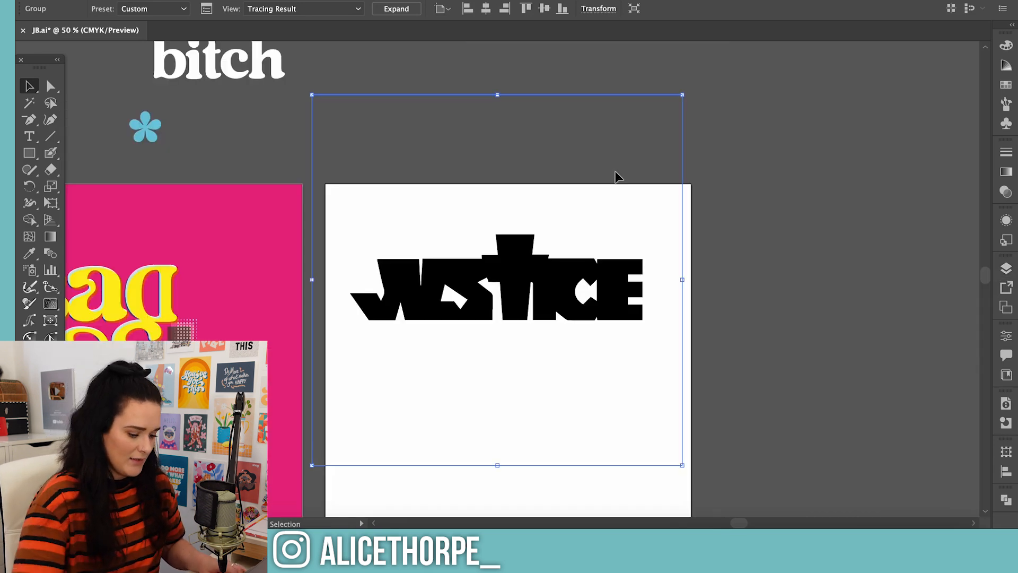
{"action": "left_click_drag", "start_coordinate": [578, 300], "coordinate": [584, 262]}
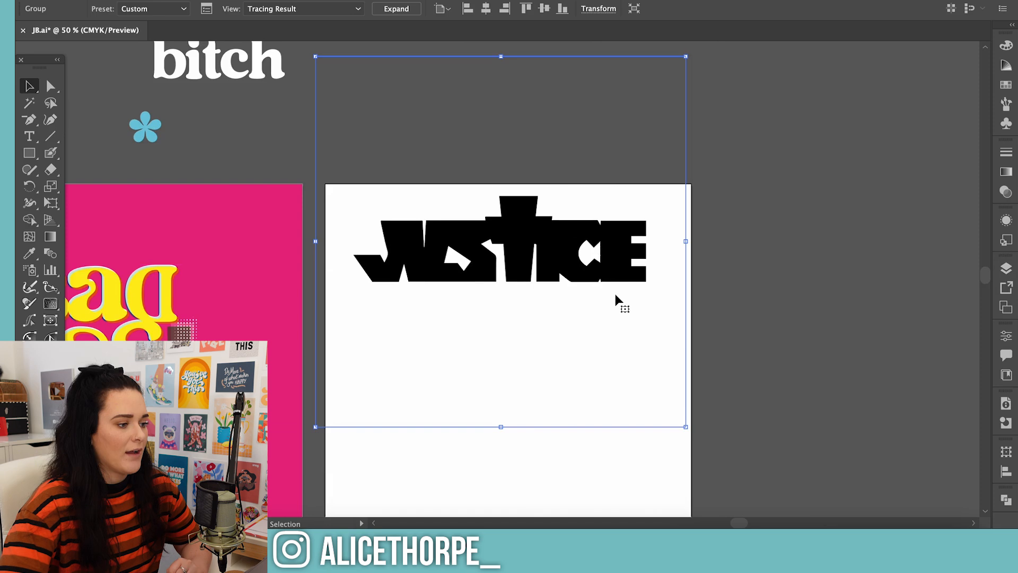
{"action": "left_click_drag", "start_coordinate": [572, 250], "coordinate": [542, 317]}
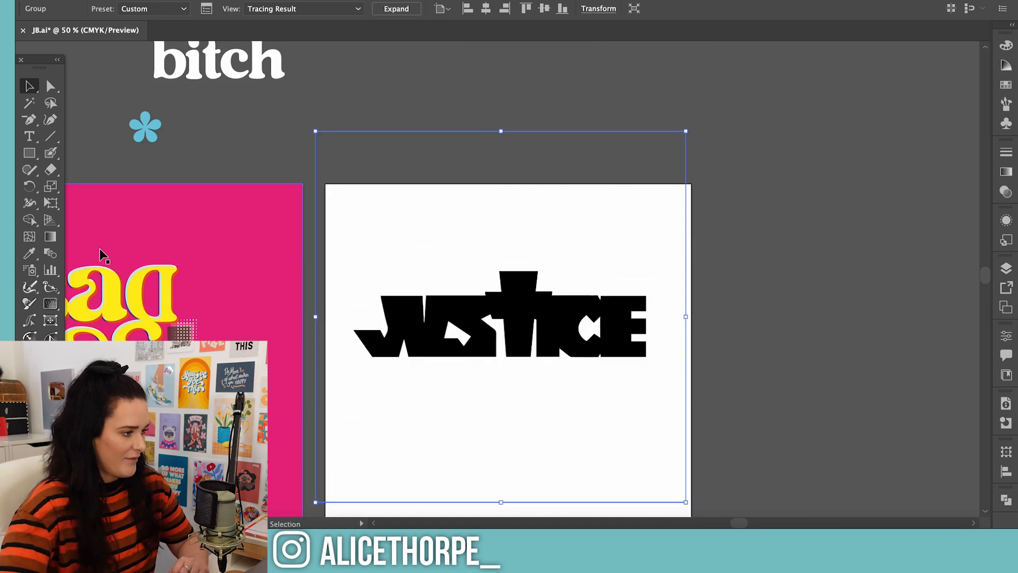
Add vertical text reading Justin and Beiber in two columns beside the JUSTICE logo
{"action": "left_click", "coordinate": [30, 138]}
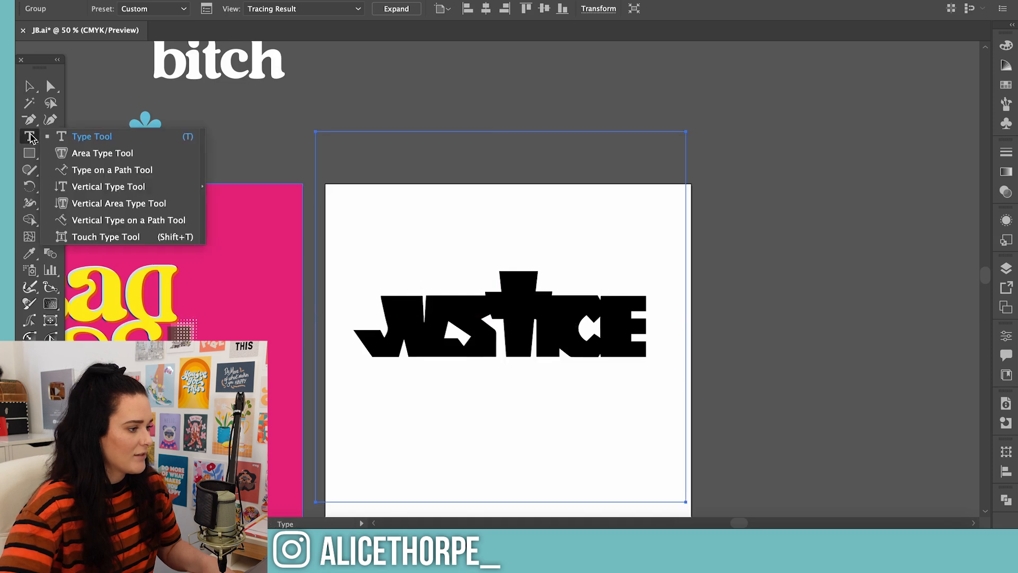
{"action": "left_click", "coordinate": [136, 205]}
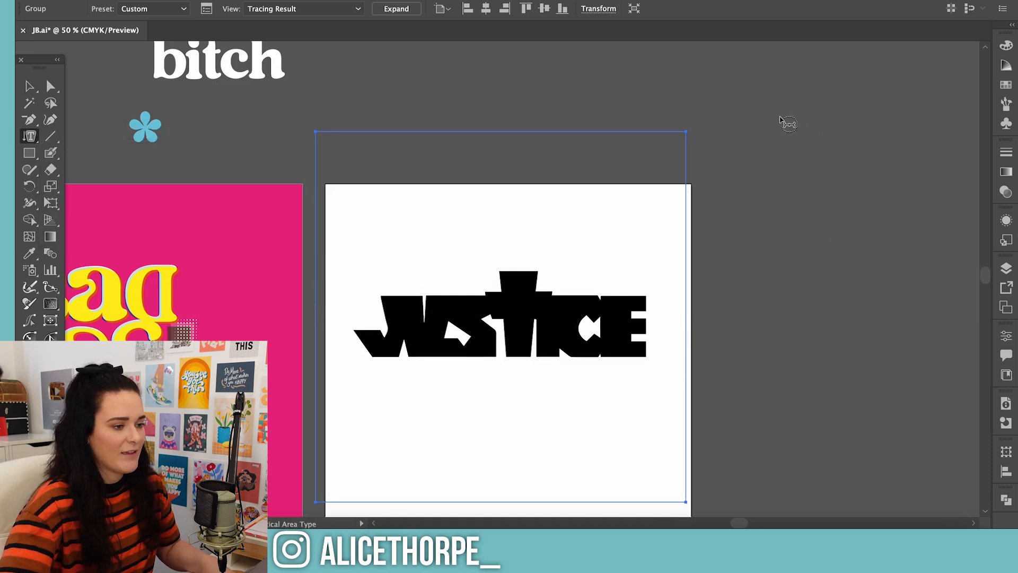
{"action": "left_click", "coordinate": [781, 119]}
{"action": "left_click", "coordinate": [633, 283]}
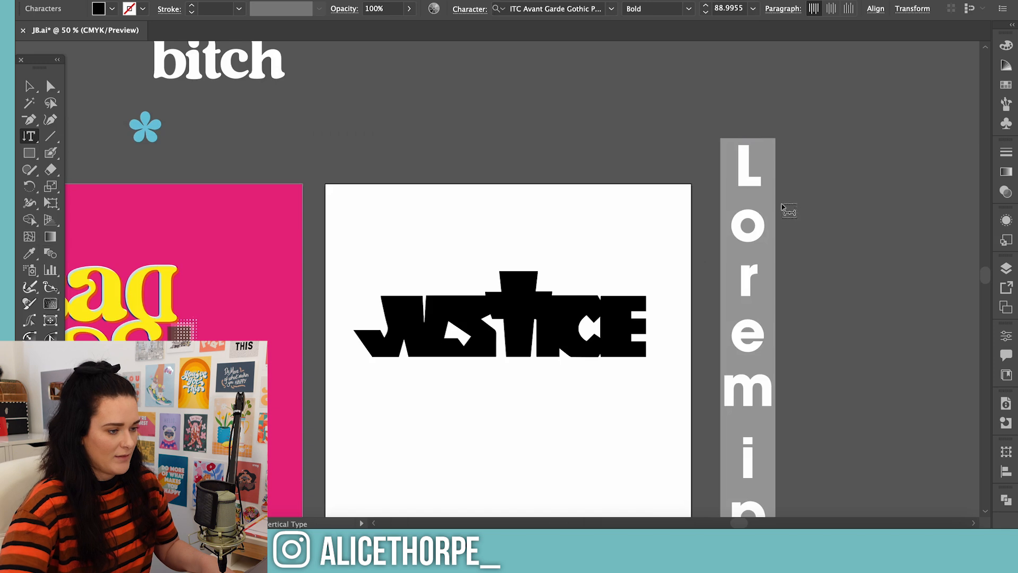
{"action": "type", "text": "Justin "}
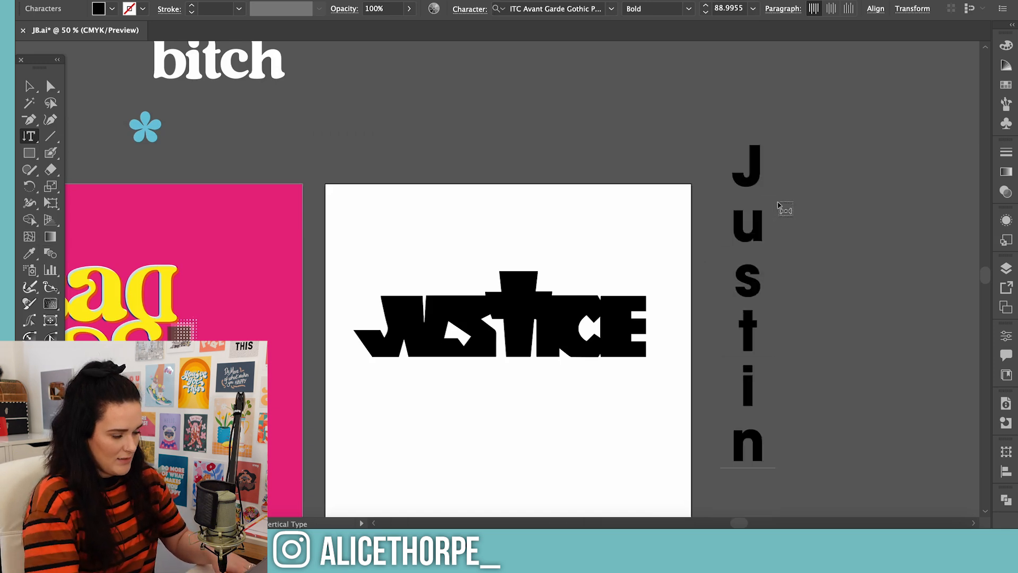
{"action": "type", "text": "Beiber"}
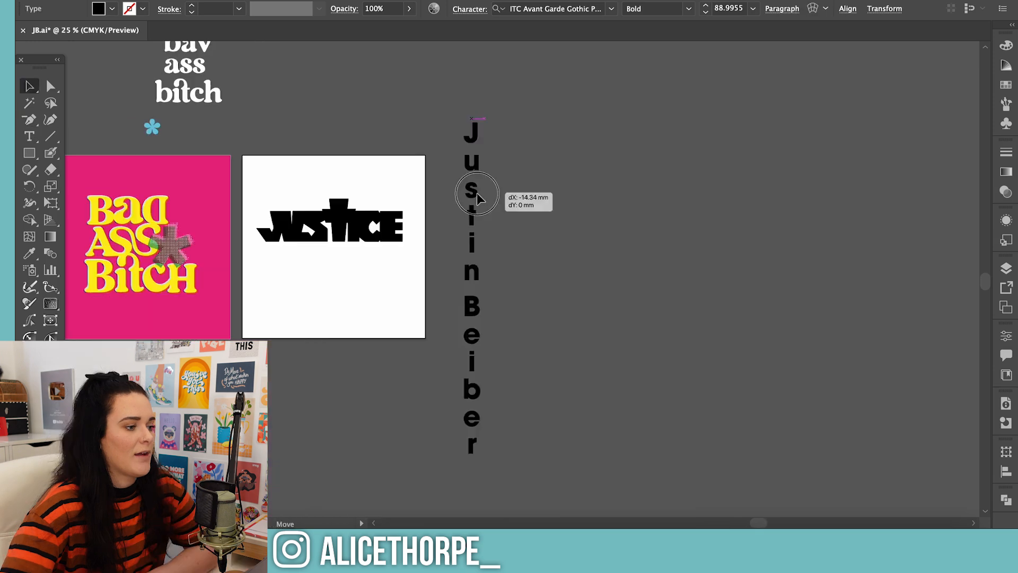
Clear the font filters and set the vertical artist name in Quasimoda Black
{"action": "left_click_drag", "start_coordinate": [475, 196], "coordinate": [453, 196]}
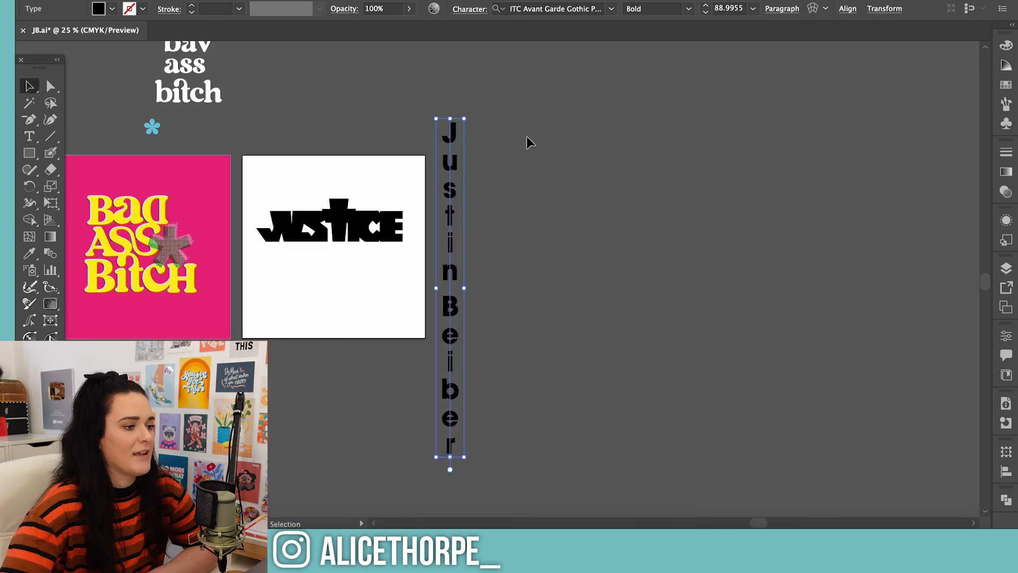
{"action": "left_click", "coordinate": [612, 9]}
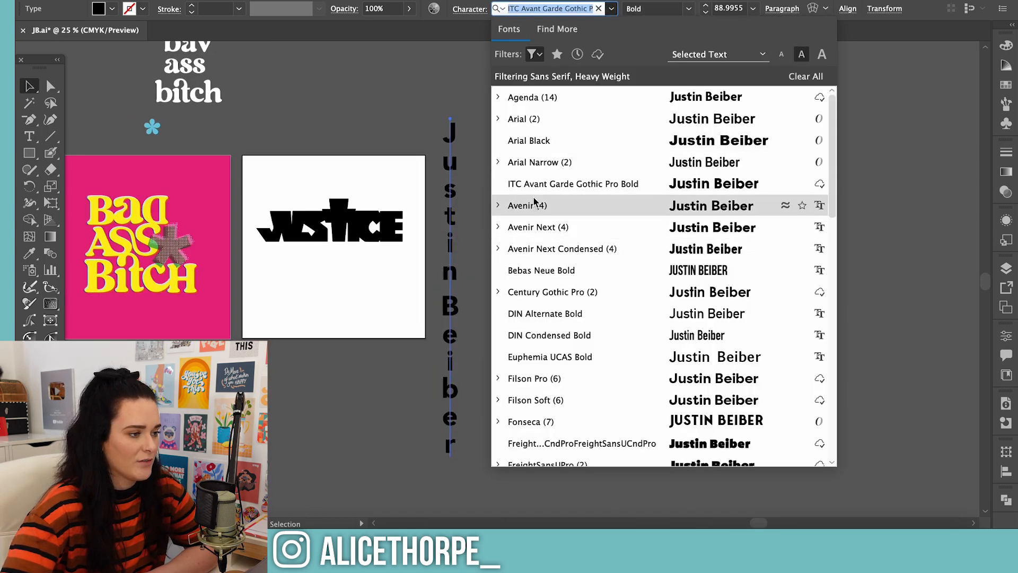
{"action": "left_click", "coordinate": [805, 77]}
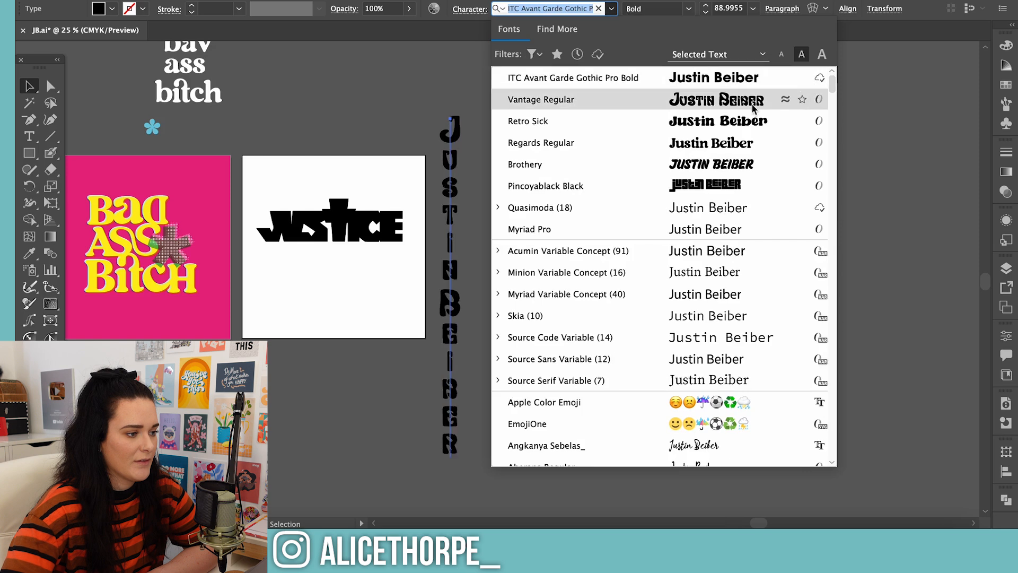
{"action": "left_click", "coordinate": [497, 208]}
{"action": "scroll", "coordinate": [605, 318], "scroll_direction": "down", "scroll_amount": 10}
{"action": "scroll", "coordinate": [607, 317], "scroll_direction": "up", "scroll_amount": 2}
{"action": "scroll", "coordinate": [602, 339], "scroll_direction": "up", "scroll_amount": 10}
{"action": "scroll", "coordinate": [600, 399], "scroll_direction": "down", "scroll_amount": 3}
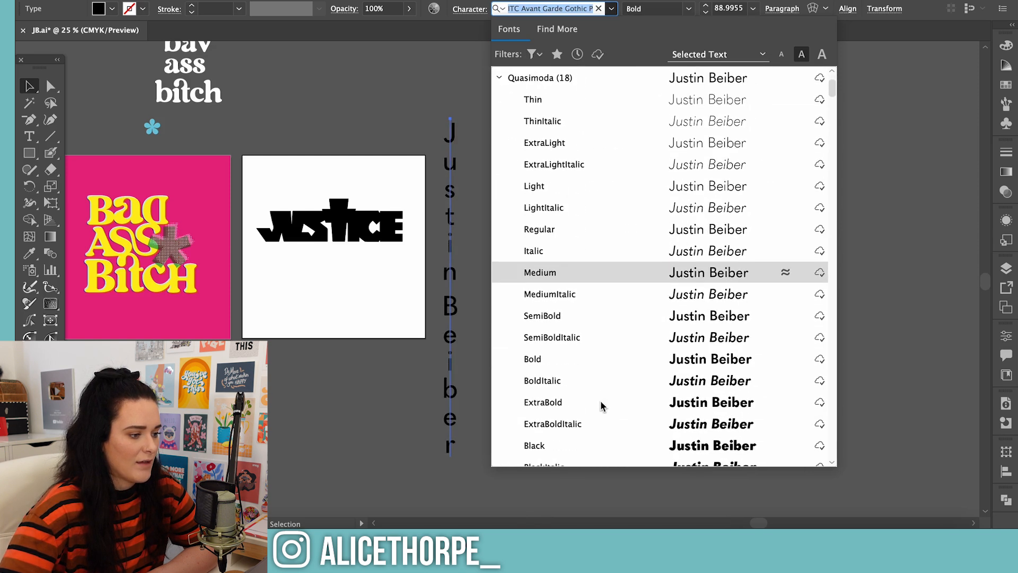
{"action": "scroll", "coordinate": [557, 443], "scroll_direction": "down", "scroll_amount": 2}
{"action": "scroll", "coordinate": [558, 442], "scroll_direction": "up", "scroll_amount": 2}
{"action": "left_click", "coordinate": [558, 444]}
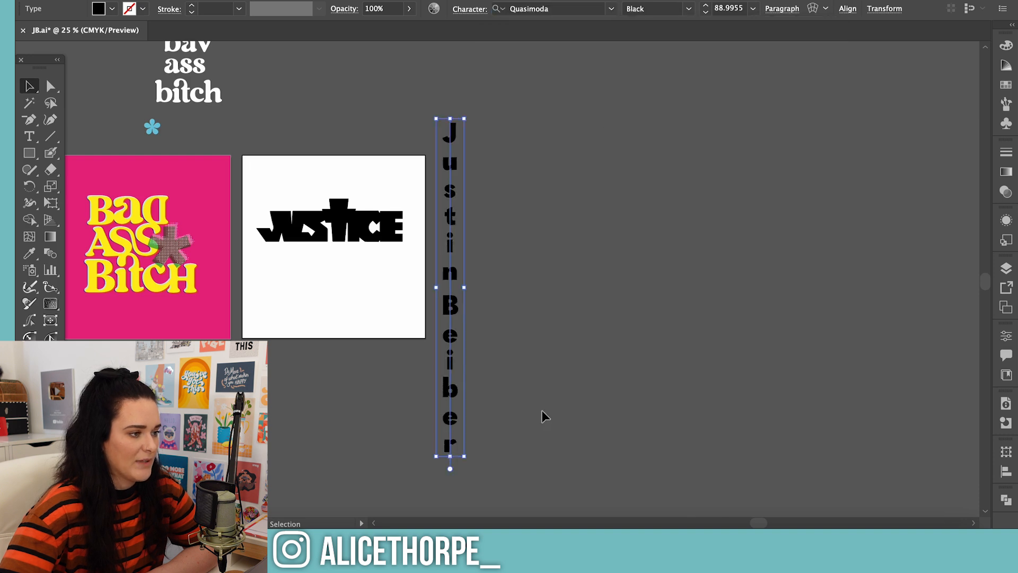
Set the vertical name in all caps and separate its two words with a single space in one column
{"action": "left_click", "coordinate": [467, 9]}
{"action": "left_click", "coordinate": [332, 152]}
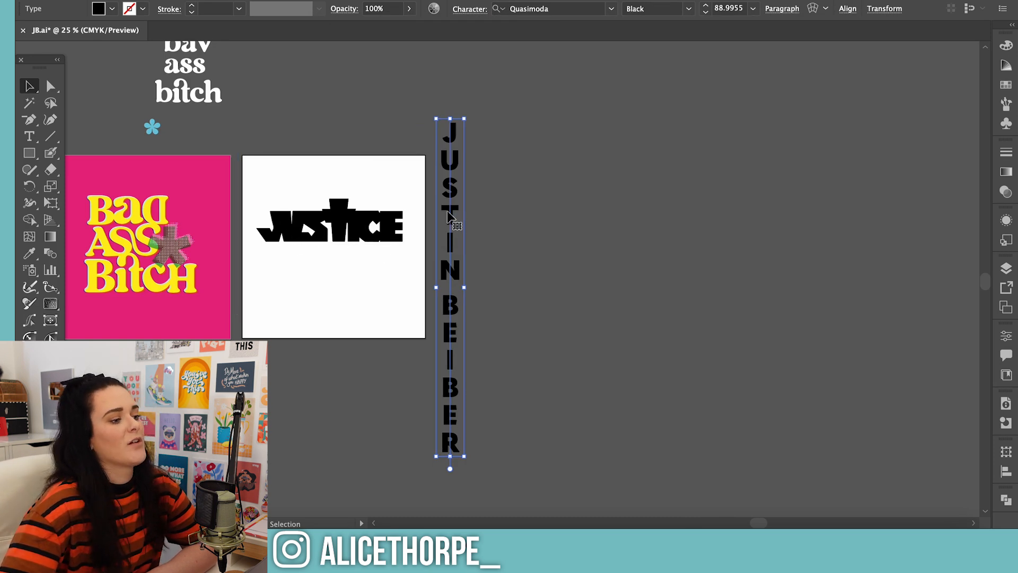
{"action": "double_click", "coordinate": [445, 298]}
{"action": "key", "text": "BackSpace"}
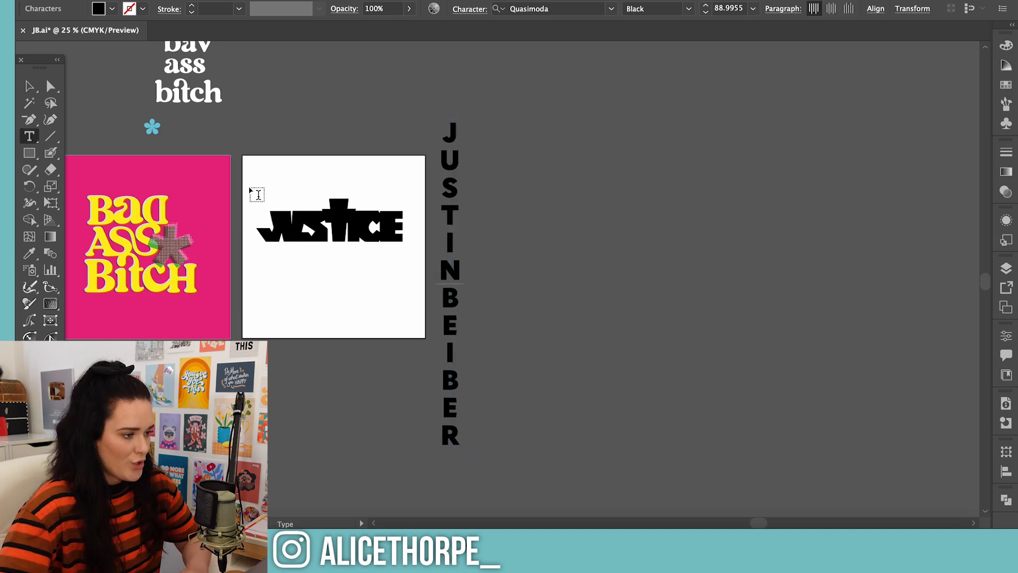
{"action": "left_click", "coordinate": [28, 86]}
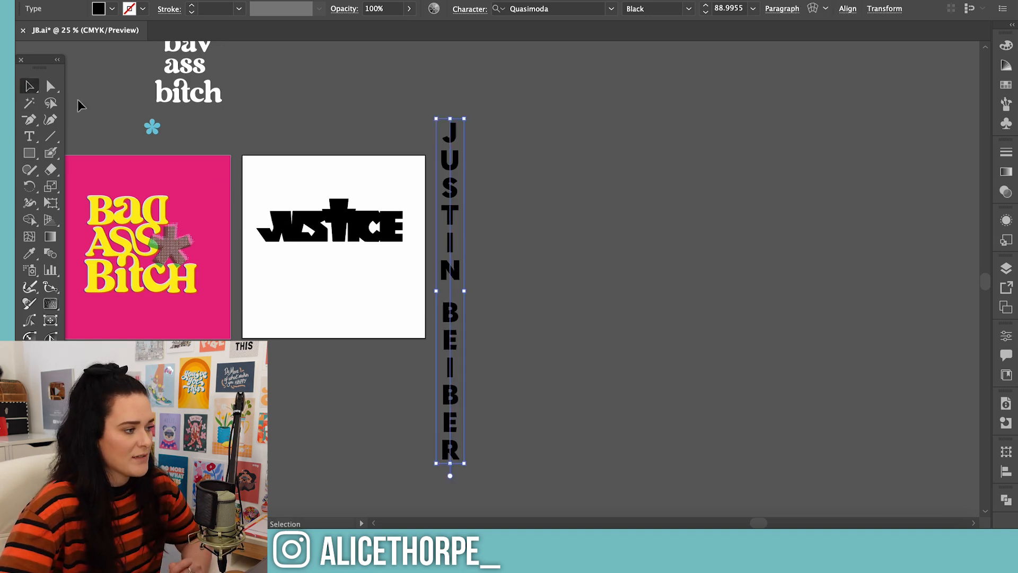
{"action": "left_click_drag", "start_coordinate": [455, 214], "coordinate": [456, 195]}
{"action": "right_click", "coordinate": [456, 195]}
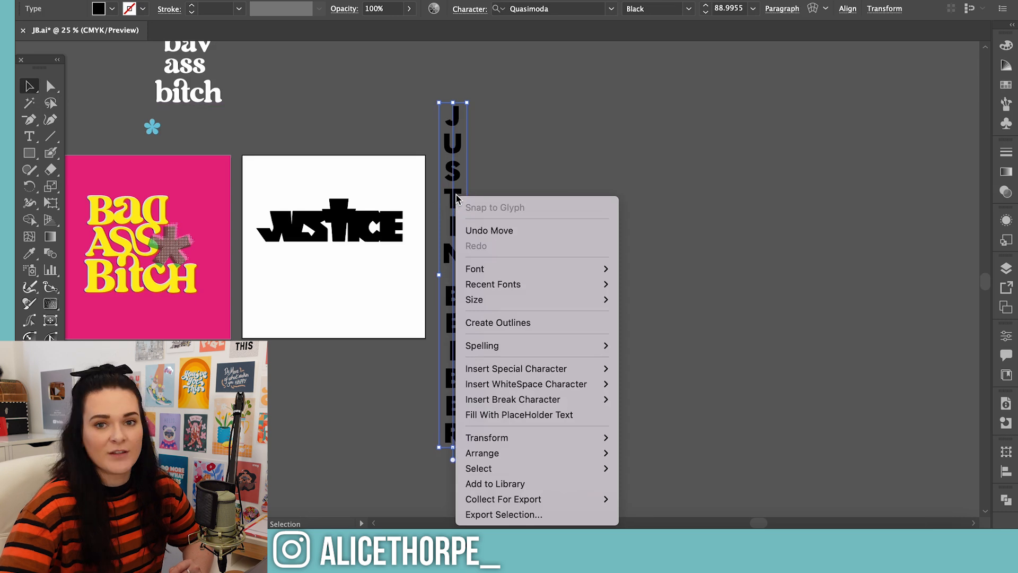
{"action": "left_click", "coordinate": [488, 324]}
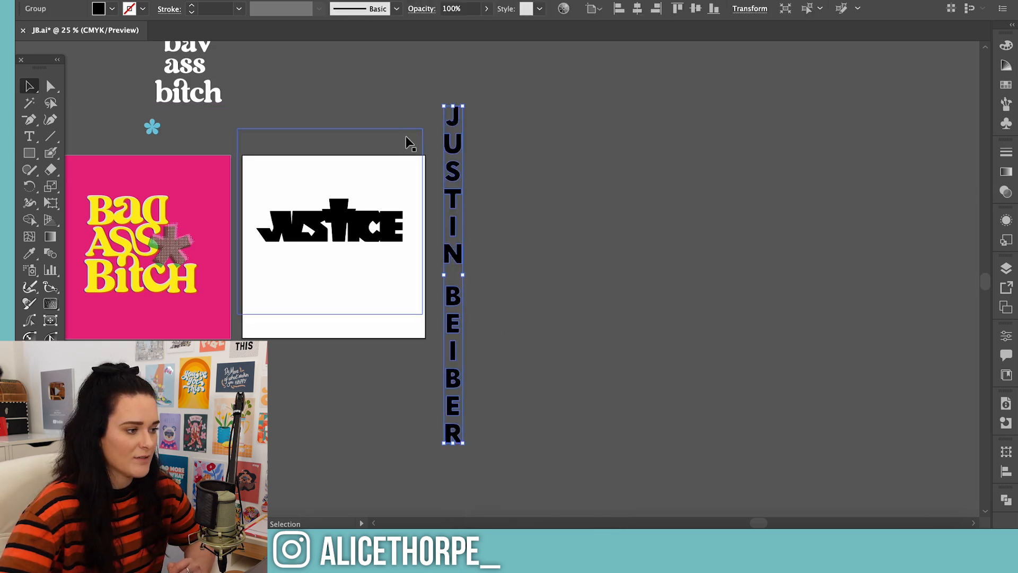
{"action": "key", "text": "ctrl+z"}
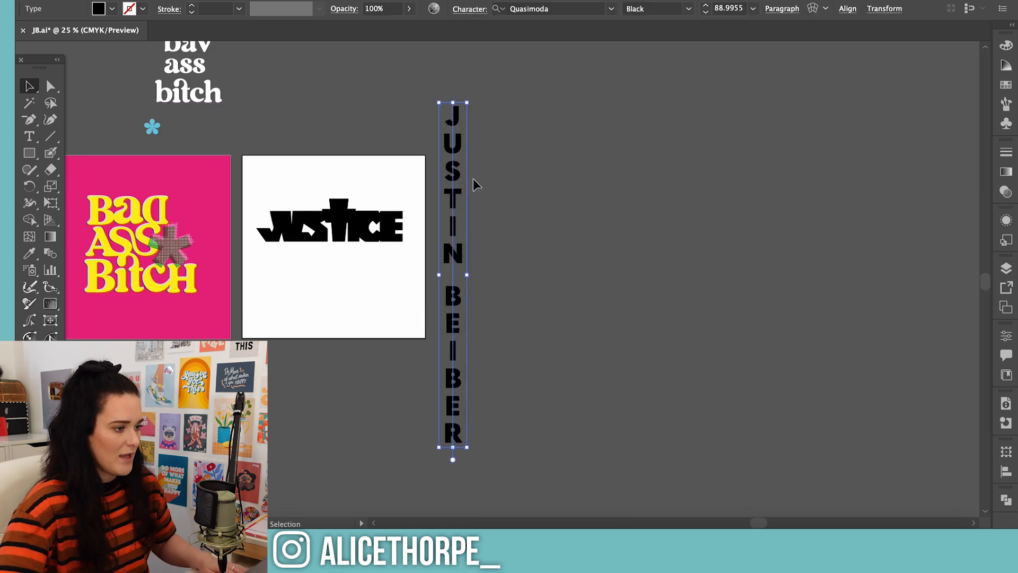
Set the vertical name's tracking to -100 and convert it to outlines
{"action": "left_click", "coordinate": [470, 9]}
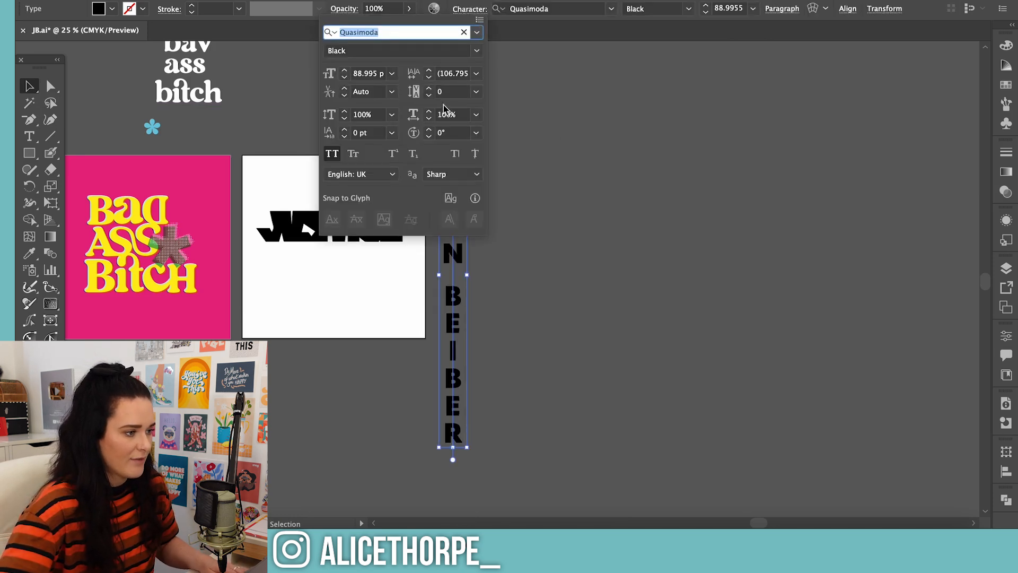
{"action": "left_click", "coordinate": [430, 97]}
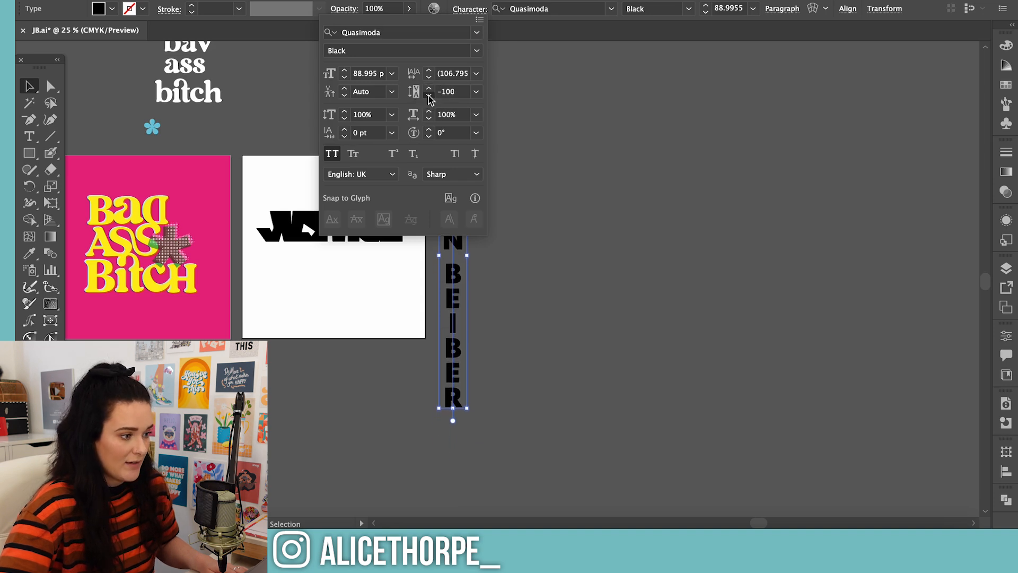
{"action": "left_click", "coordinate": [658, 147]}
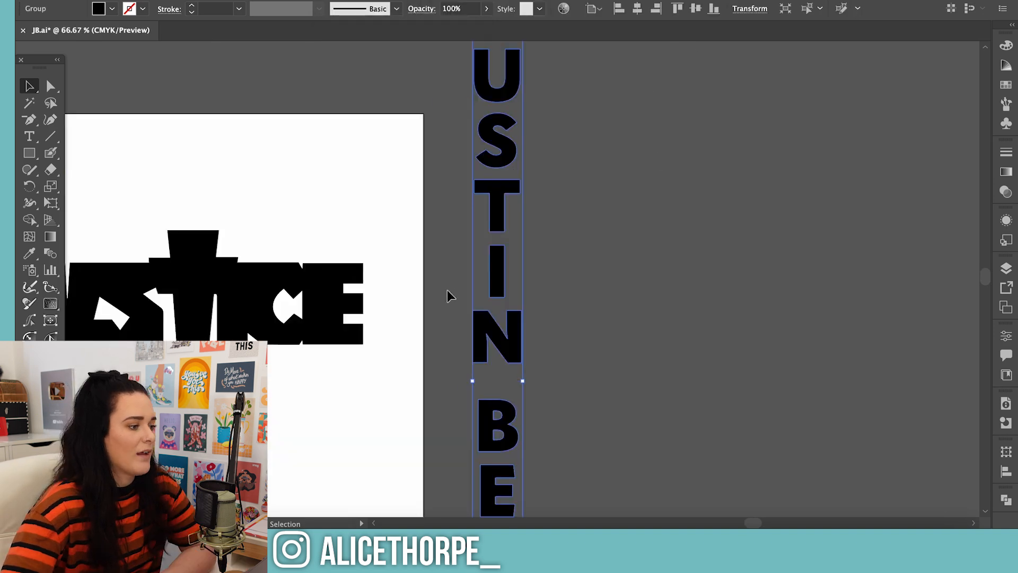
Move the outlined vertical name down so it starts level with the JUSTICE logo beside the white artboard
{"action": "scroll", "coordinate": [459, 290], "scroll_direction": "up", "scroll_amount": 2}
{"action": "scroll", "coordinate": [473, 290], "scroll_direction": "up", "scroll_amount": 1}
{"action": "left_click_drag", "start_coordinate": [510, 152], "coordinate": [515, 348]}
{"action": "scroll", "coordinate": [517, 349], "scroll_direction": "down", "scroll_amount": 3}
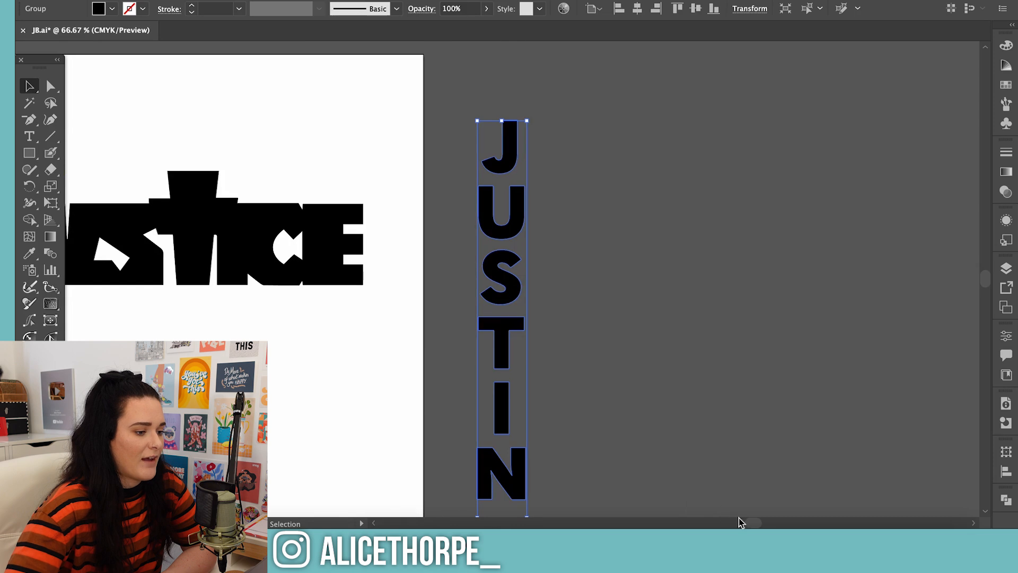
{"action": "left_click_drag", "start_coordinate": [753, 522], "coordinate": [744, 522]}
{"action": "left_click", "coordinate": [755, 277]}
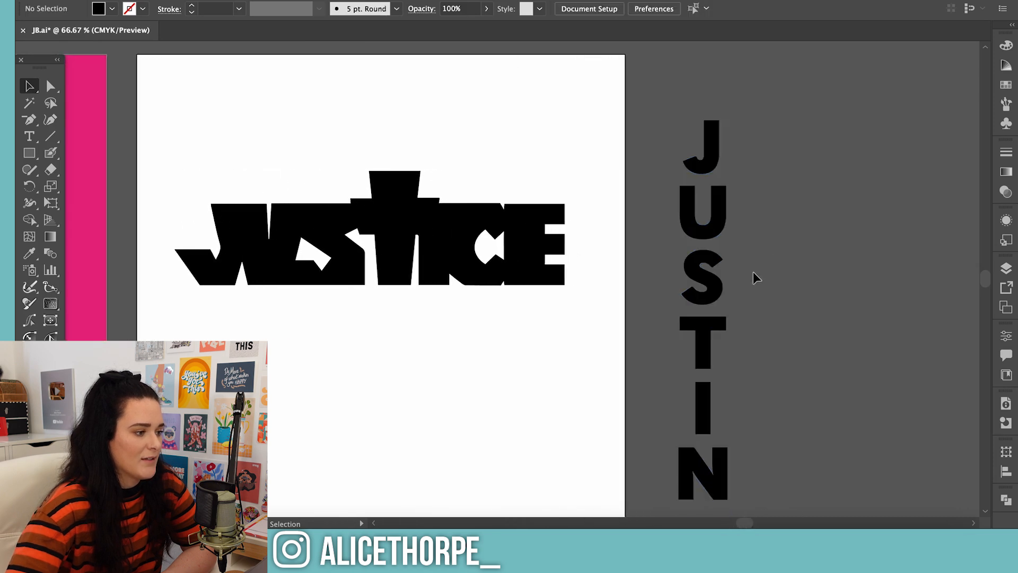
Trace the J of the JUSTICE logo with the Pen tool as a separate closed shape
{"action": "key", "text": "p"}
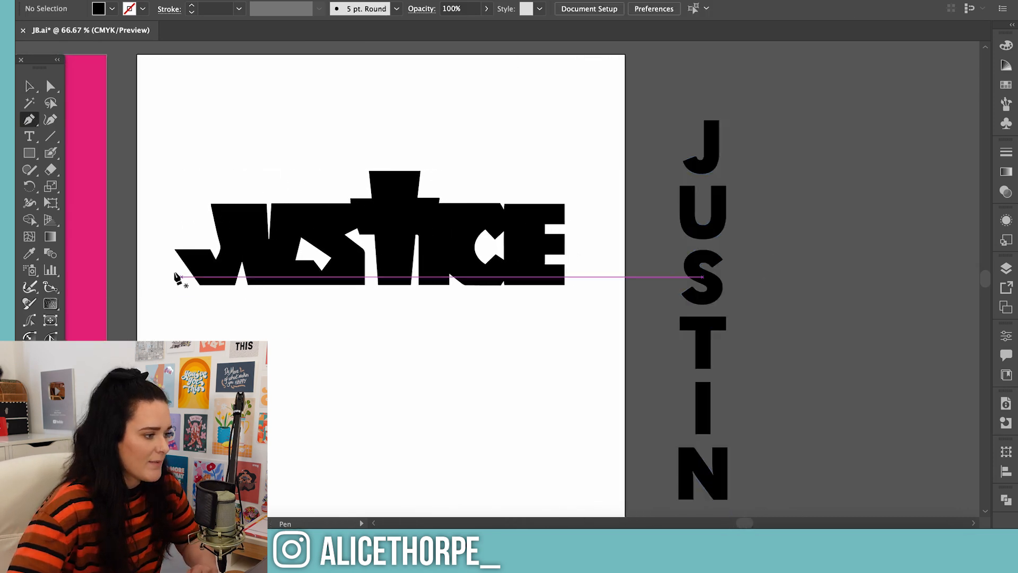
{"action": "left_click", "coordinate": [176, 250]}
{"action": "left_click", "coordinate": [199, 284]}
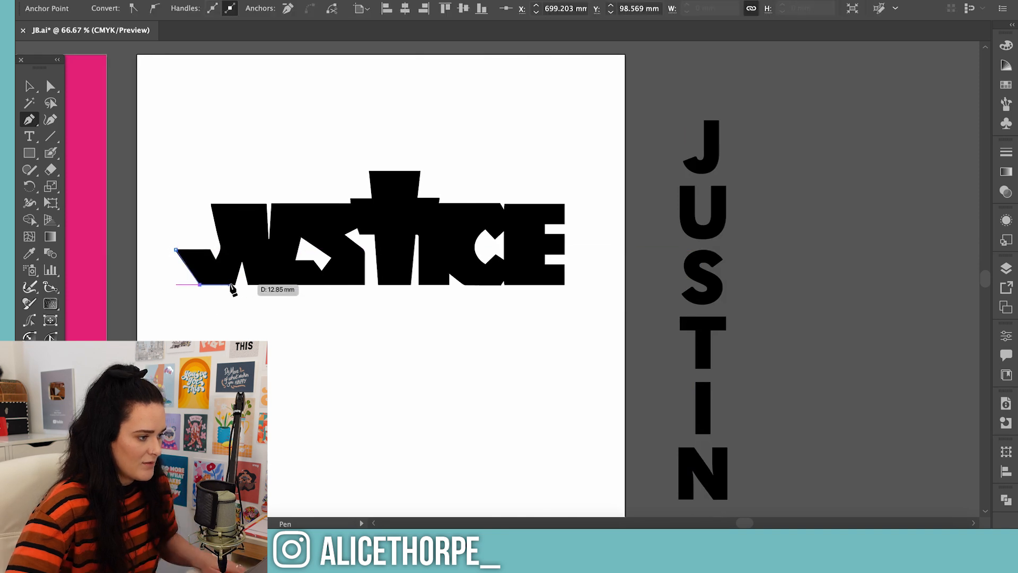
{"action": "left_click", "coordinate": [244, 253]}
{"action": "left_click", "coordinate": [239, 203]}
{"action": "left_click", "coordinate": [210, 203]}
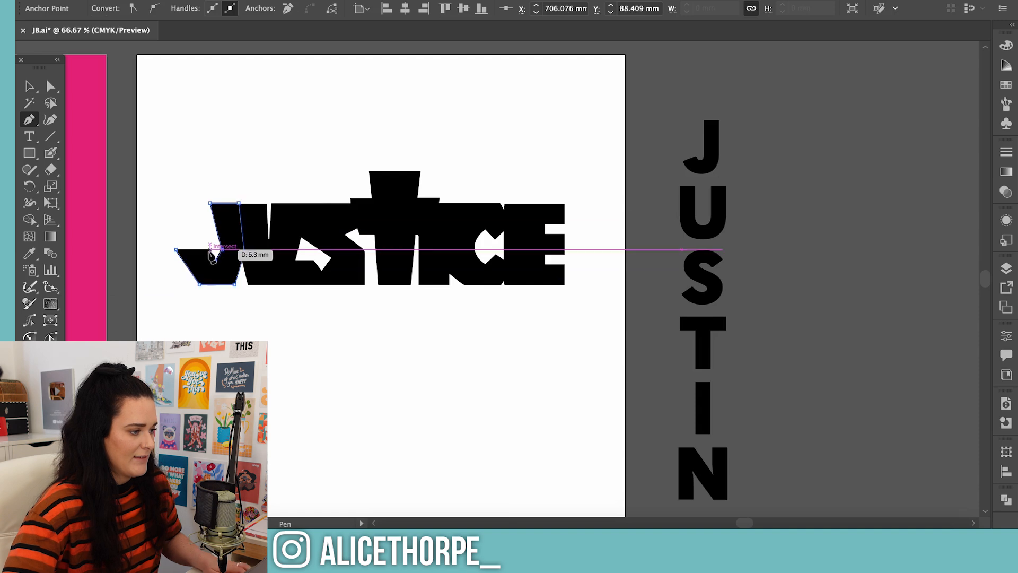
{"action": "left_click", "coordinate": [176, 250]}
{"action": "key", "text": "v"}
{"action": "left_click", "coordinate": [339, 394]}
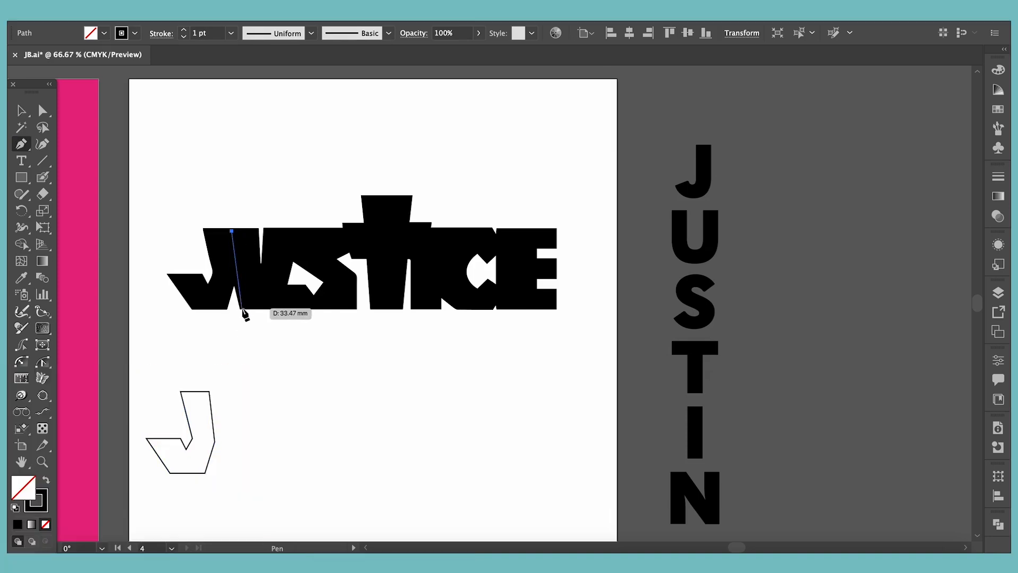
Trace the logo's U and S with the Pen tool and stack the traced letters vertically below the logo
{"action": "left_click", "coordinate": [248, 284]}
{"action": "left_click", "coordinate": [261, 229]}
{"action": "left_click", "coordinate": [226, 228]}
{"action": "key", "text": "v"}
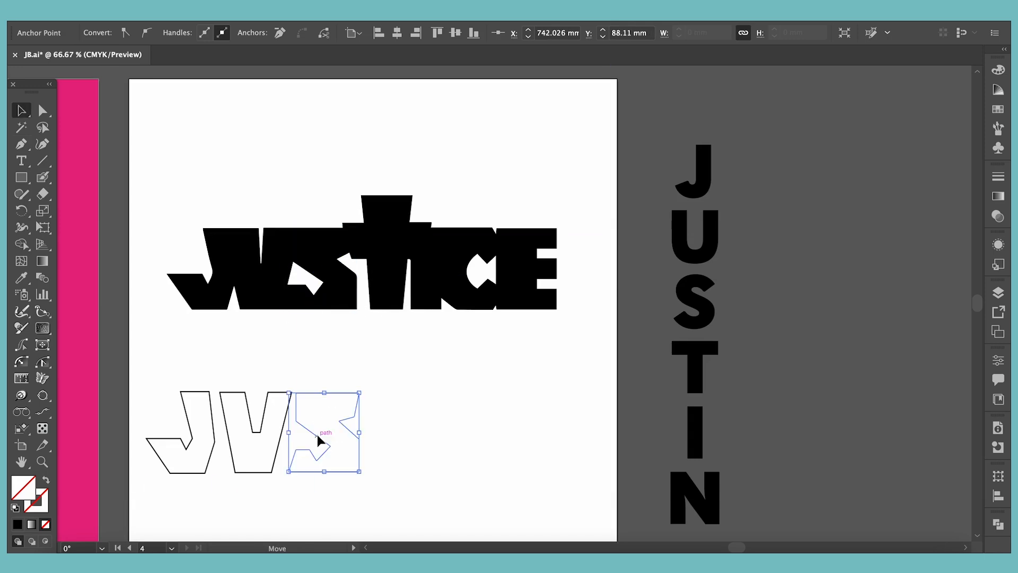
{"action": "left_click", "coordinate": [402, 486]}
{"action": "scroll", "coordinate": [402, 486], "scroll_direction": "down", "scroll_amount": 3}
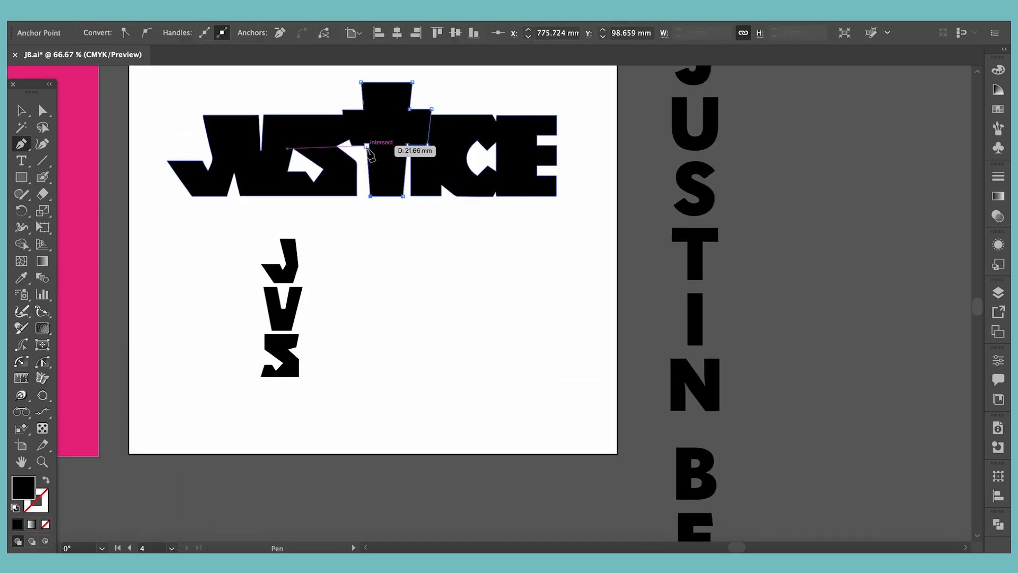
Place the traced cross-shaped T beneath the stacked S and trace the logo's I as a separate letter
{"action": "mouse_move", "coordinate": [385, 102]}
{"action": "left_mouse_down"}
{"action": "mouse_move", "coordinate": [355, 315]}
{"action": "mouse_move", "coordinate": [276, 394]}
{"action": "left_mouse_up"}
{"action": "left_click", "coordinate": [443, 295]}
{"action": "key", "text": "p"}
{"action": "left_click", "coordinate": [415, 113]}
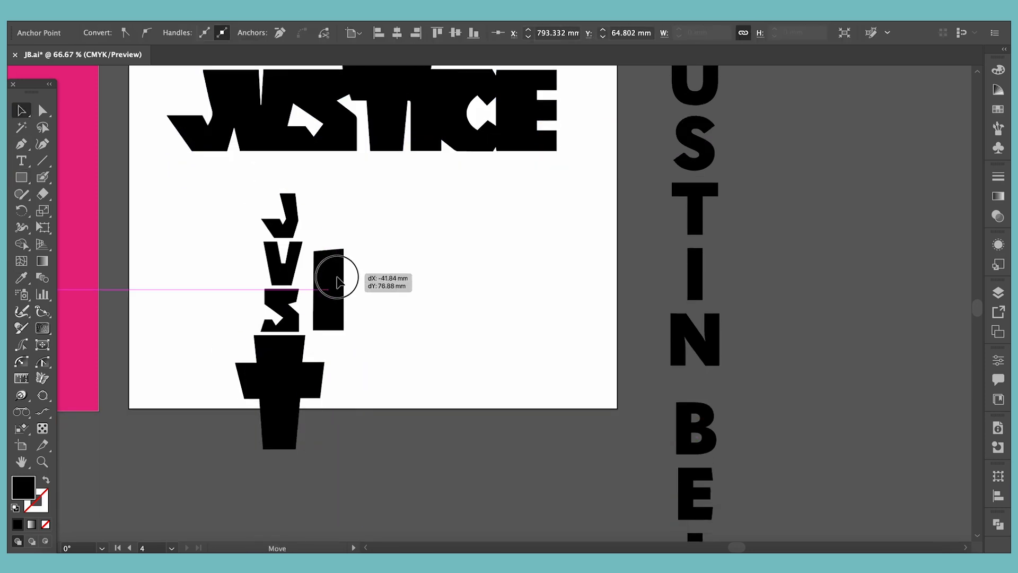
{"action": "left_click_drag", "start_coordinate": [338, 281], "coordinate": [321, 303]}
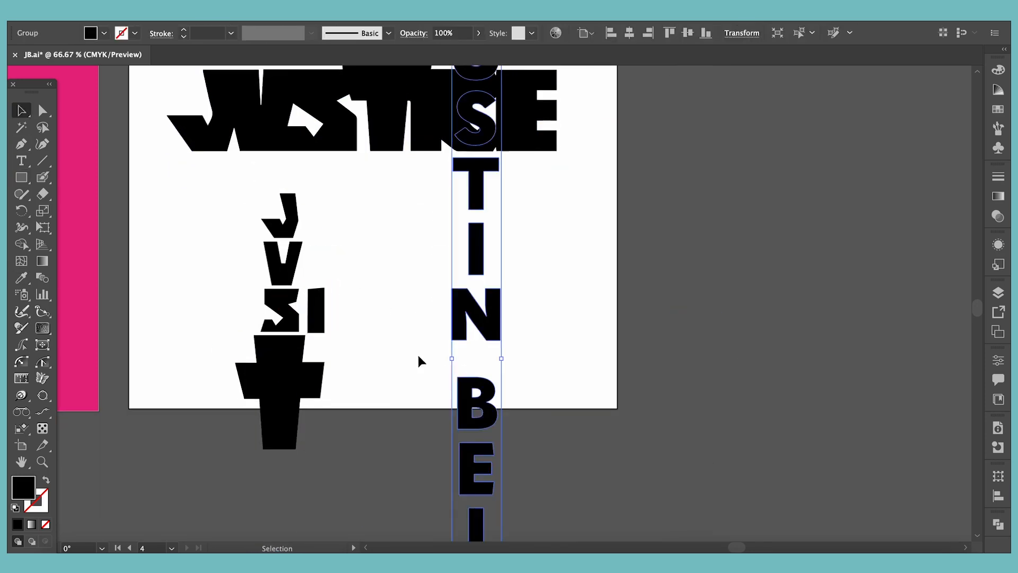
Draw an angular N and B in the logo's style and add a copy of the I after the B
{"action": "key", "text": "ctrl+equal"}
{"action": "key", "text": "ctrl+equal"}
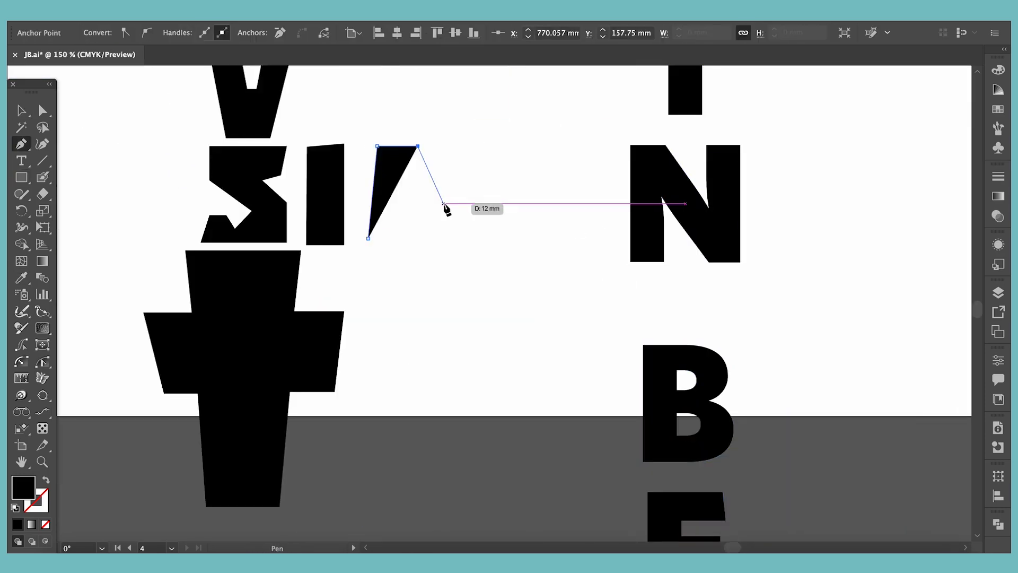
{"action": "left_click", "coordinate": [466, 239]}
{"action": "left_click", "coordinate": [368, 238]}
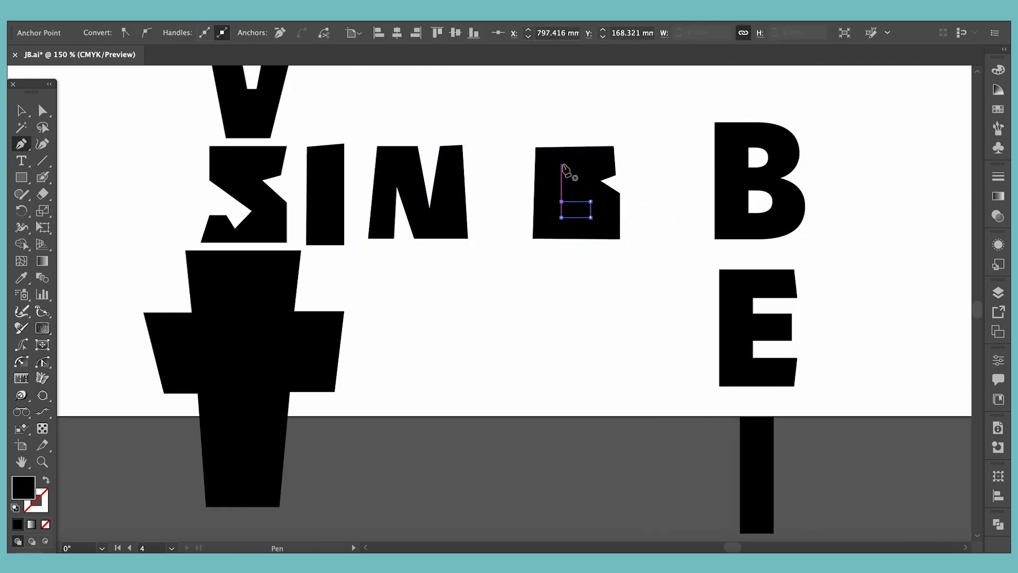
{"action": "key", "text": "v"}
{"action": "left_click_drag", "start_coordinate": [541, 121], "coordinate": [625, 294]}
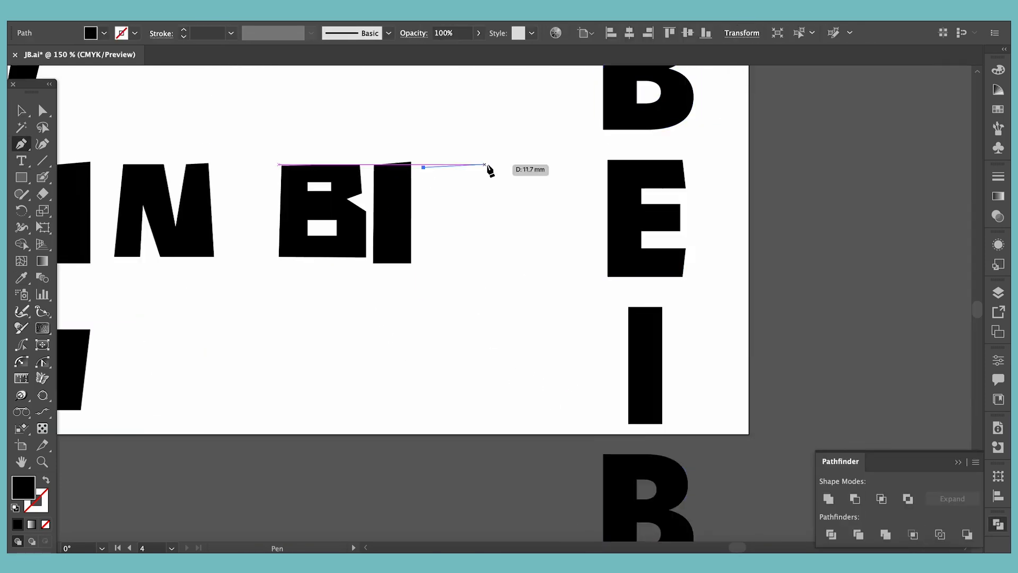
Draw an angular E after the I with the Pen tool and adjust its anchor points
{"action": "left_click", "coordinate": [504, 167]}
{"action": "left_click", "coordinate": [500, 197]}
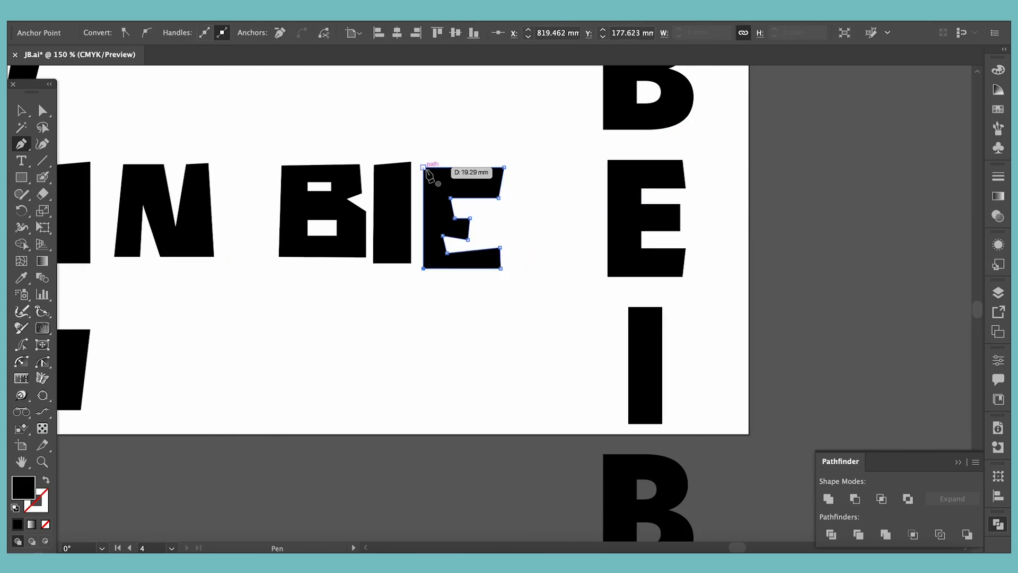
{"action": "key", "text": "a"}
{"action": "left_click", "coordinate": [445, 226]}
{"action": "left_click", "coordinate": [454, 250]}
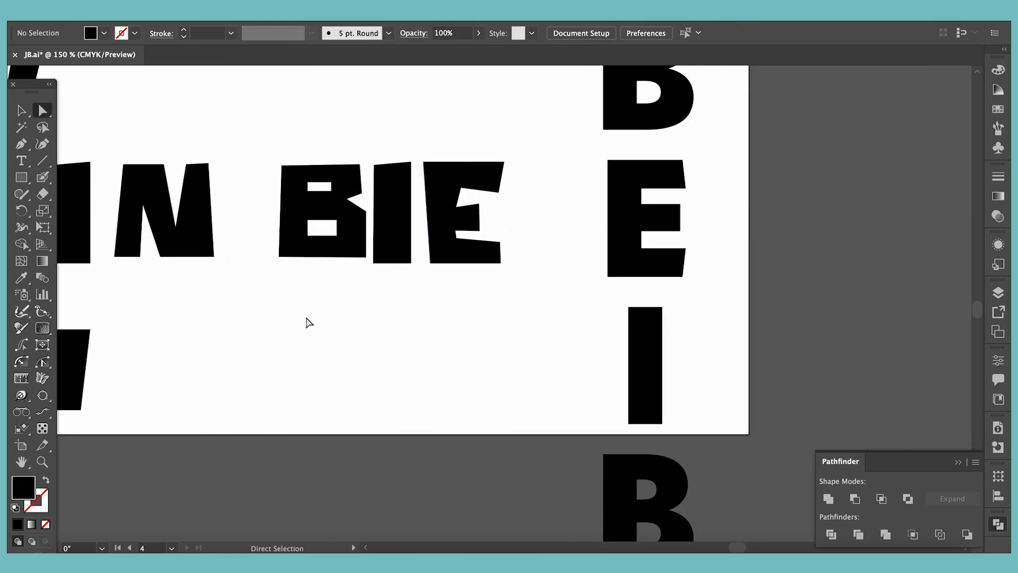
Move the drawn BIE letters below the N and extend them to BIEBE with reshaped copies of B and E
{"action": "left_click_drag", "start_coordinate": [440, 225], "coordinate": [357, 371]}
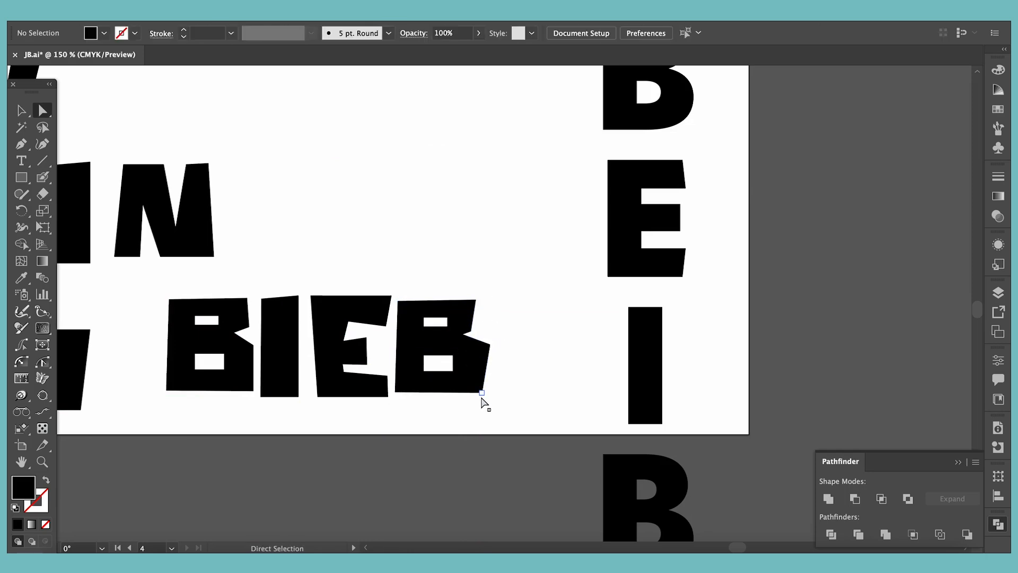
{"action": "left_click_drag", "start_coordinate": [336, 335], "coordinate": [515, 335]}
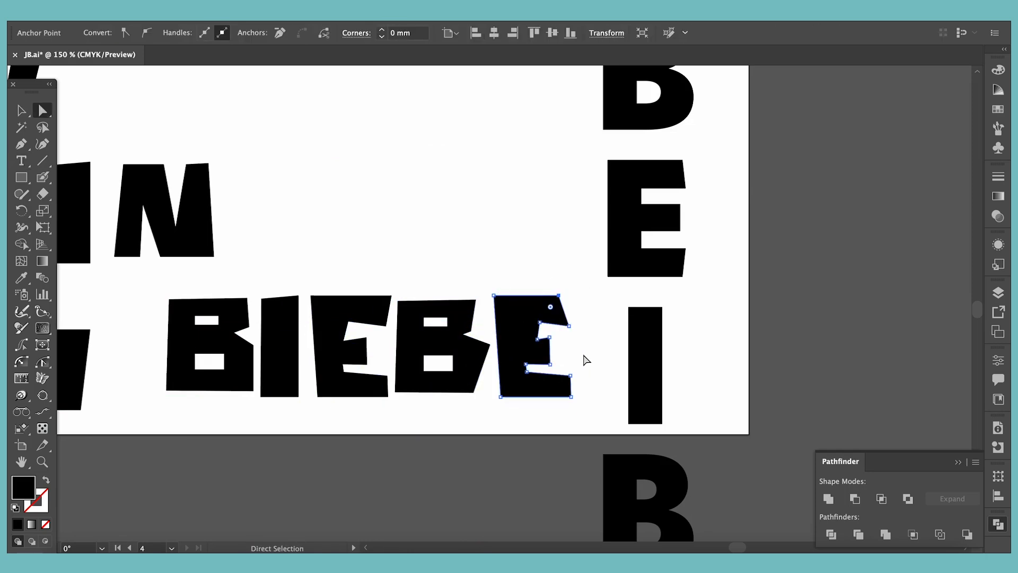
{"action": "mouse_move", "coordinate": [528, 374]}
{"action": "left_mouse_down"}
{"action": "mouse_move", "coordinate": [527, 361]}
{"action": "mouse_move", "coordinate": [527, 371]}
{"action": "left_mouse_up"}
{"action": "left_click", "coordinate": [518, 404]}
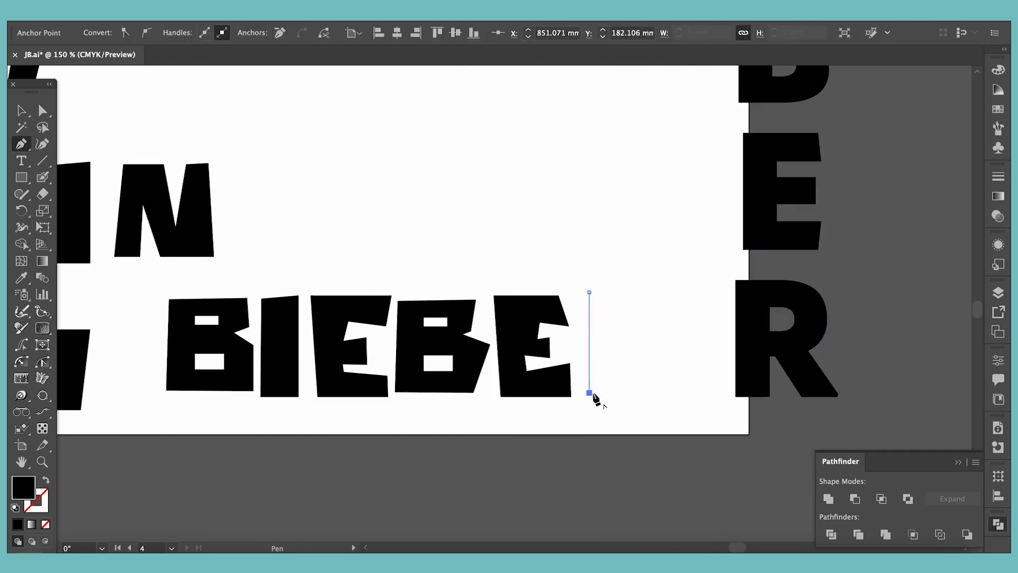
Draw a blocky, angular R at the end of the surname with the Pen tool
{"action": "left_click", "coordinate": [622, 393]}
{"action": "left_click", "coordinate": [626, 359]}
{"action": "left_click", "coordinate": [639, 361]}
{"action": "left_click", "coordinate": [643, 392]}
{"action": "left_click", "coordinate": [680, 393]}
{"action": "left_click", "coordinate": [673, 345]}
{"action": "left_click", "coordinate": [656, 338]}
{"action": "left_click", "coordinate": [671, 326]}
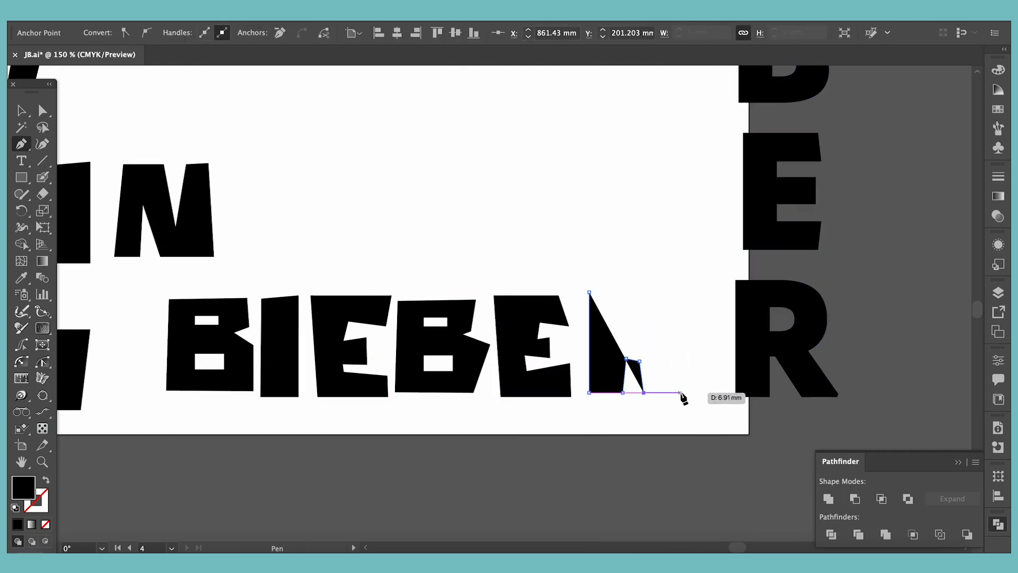
{"action": "left_click", "coordinate": [673, 293]}
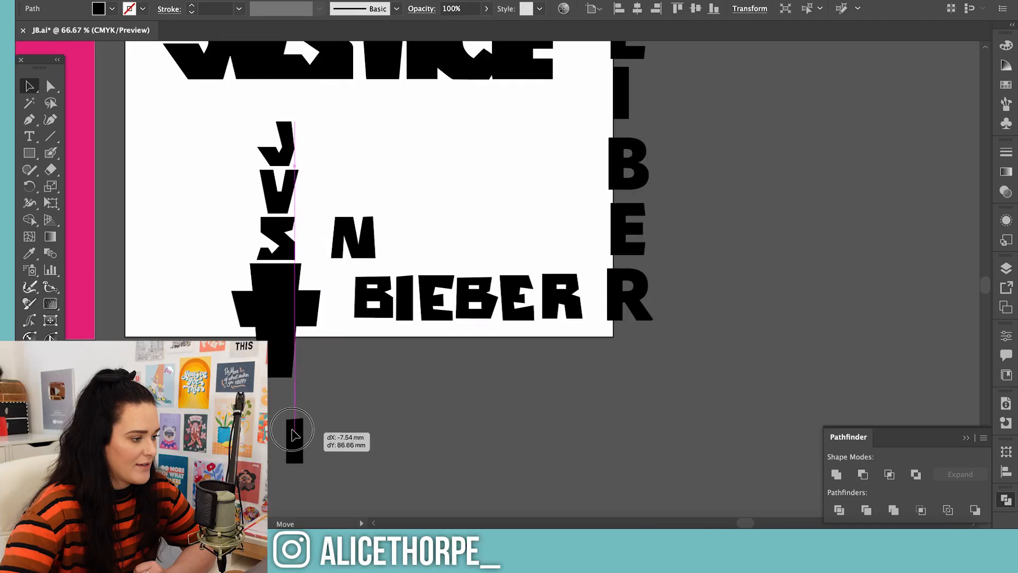
Stack the I, N and BIEBER letters vertically beneath the cross-shaped T to complete the hand-drawn name
{"action": "left_click_drag", "start_coordinate": [296, 432], "coordinate": [279, 400]}
{"action": "left_click_drag", "start_coordinate": [349, 240], "coordinate": [270, 456]}
{"action": "scroll", "coordinate": [401, 398], "scroll_direction": "down", "scroll_amount": 1}
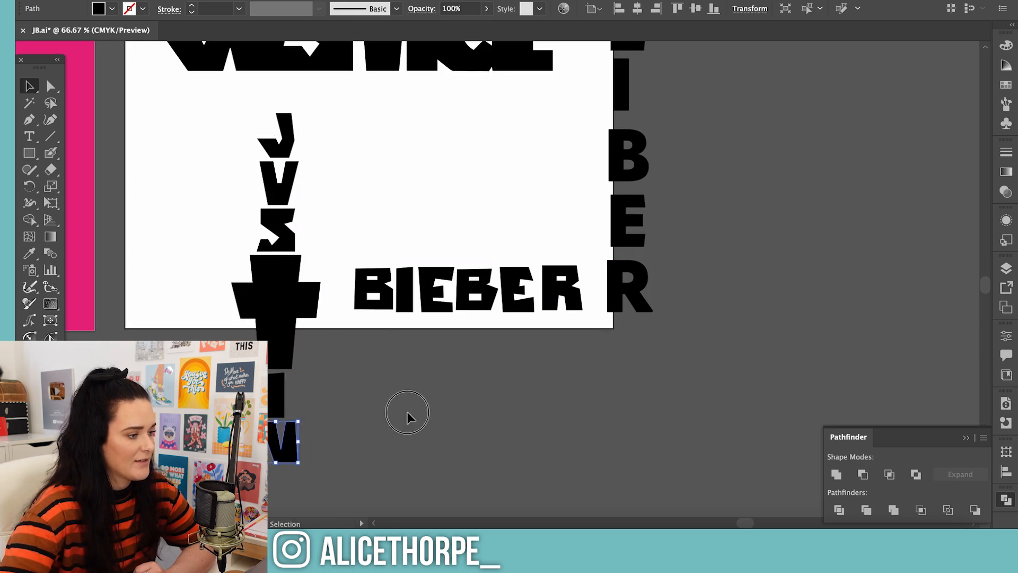
{"action": "left_click", "coordinate": [407, 417]}
{"action": "key", "text": "super+minus"}
{"action": "key", "text": "super+minus"}
{"action": "left_click_drag", "start_coordinate": [450, 284], "coordinate": [382, 419]}
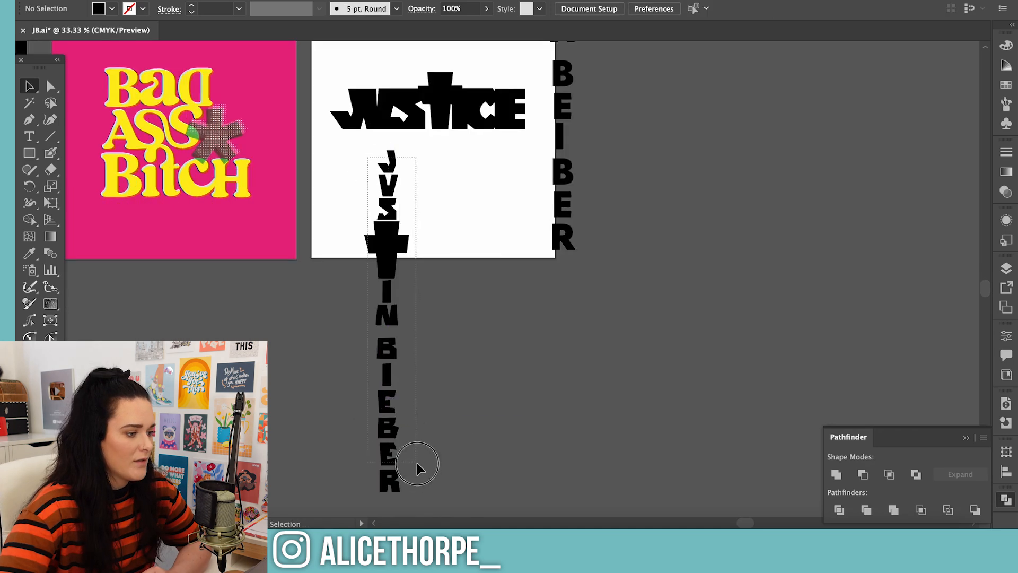
{"action": "left_click_drag", "start_coordinate": [418, 463], "coordinate": [416, 291]}
Move the complete hand-drawn vertical name off the white artboard into the empty space beside it
{"action": "left_click_drag", "start_coordinate": [443, 241], "coordinate": [757, 164]}
{"action": "scroll", "coordinate": [642, 172], "scroll_direction": "up", "scroll_amount": 4}
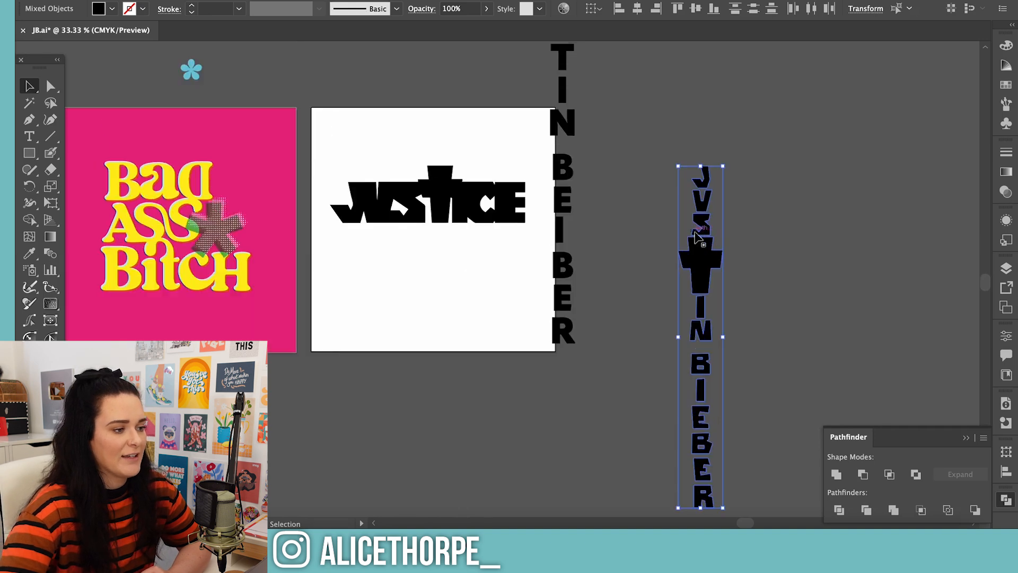
{"action": "left_click_drag", "start_coordinate": [724, 287], "coordinate": [693, 183]}
{"action": "left_click", "coordinate": [808, 270]}
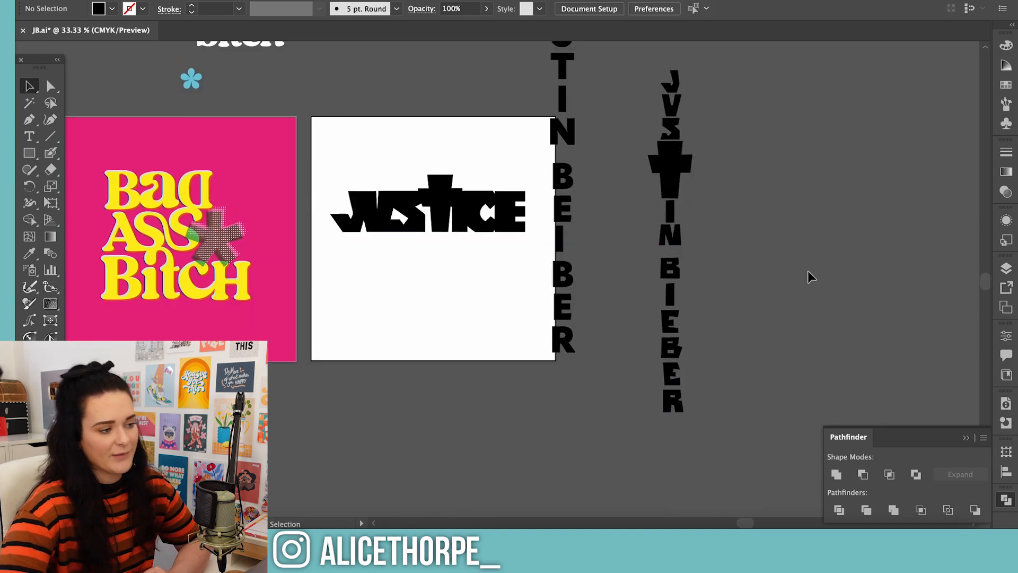
Delete the font-based vertical name overlapping the edge of the white artboard
{"action": "scroll", "coordinate": [805, 274], "scroll_direction": "up", "scroll_amount": 1}
{"action": "left_click", "coordinate": [567, 163]}
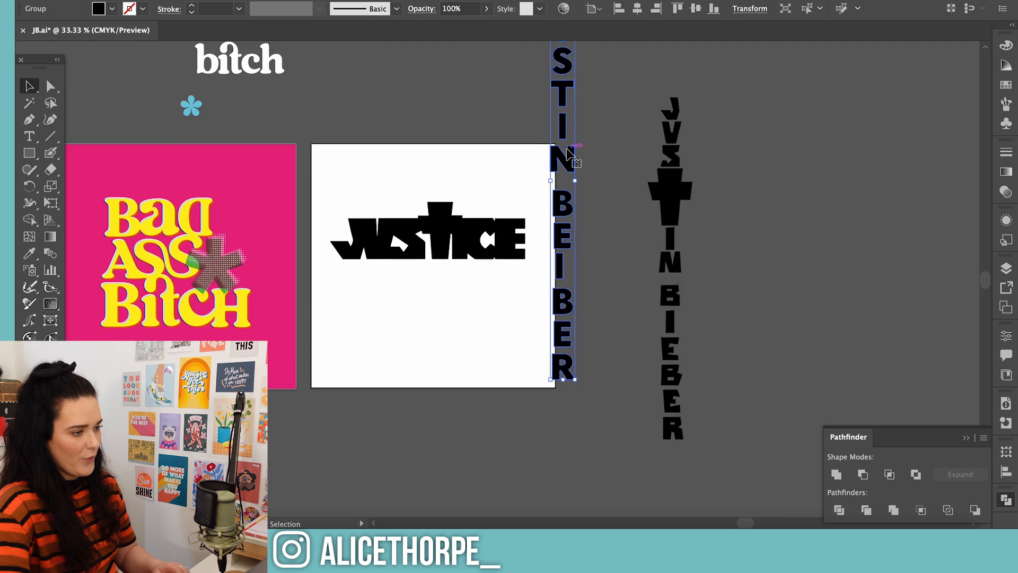
{"action": "key", "text": "Delete"}
{"action": "left_click", "coordinate": [389, 351]}
{"action": "left_click_drag", "start_coordinate": [742, 524], "coordinate": [764, 524]}
{"action": "left_click", "coordinate": [609, 462]}
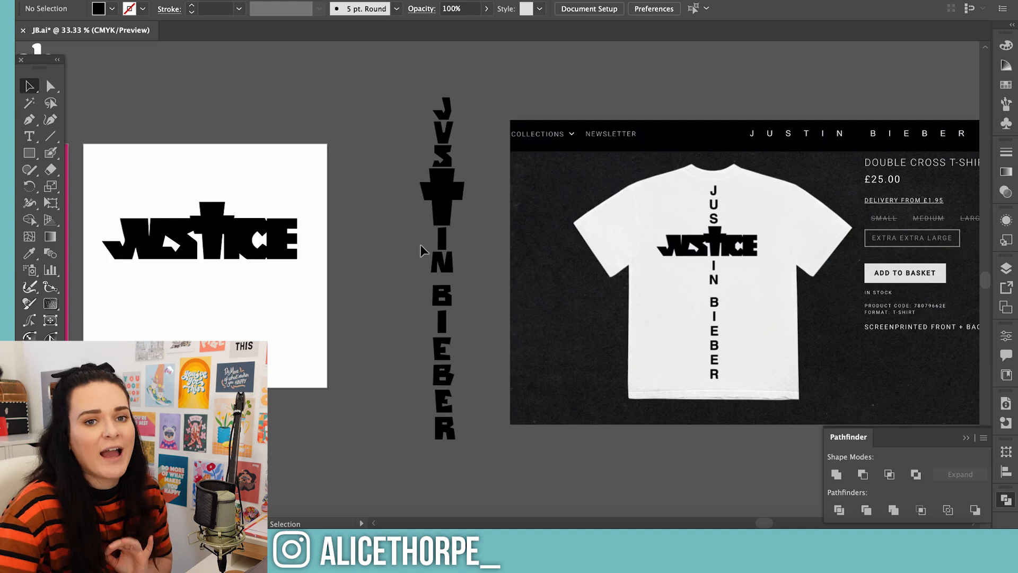
{"action": "left_click_drag", "start_coordinate": [764, 524], "coordinate": [715, 524]}
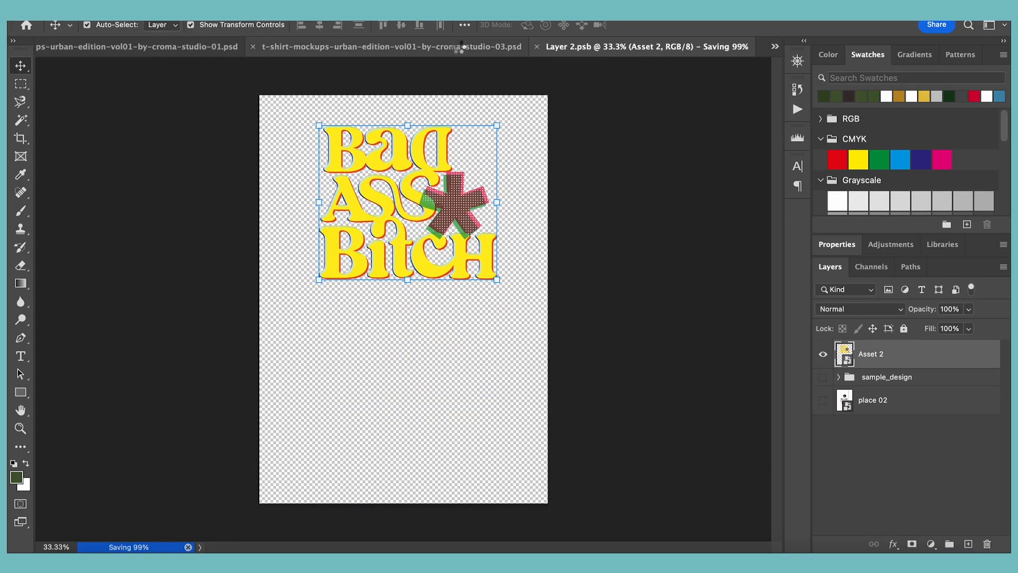
Switch to Photoshop and position the combined JUSTICE and vertical name artwork between the guides in the mockup's Design.psb
{"action": "left_click", "coordinate": [776, 46]}
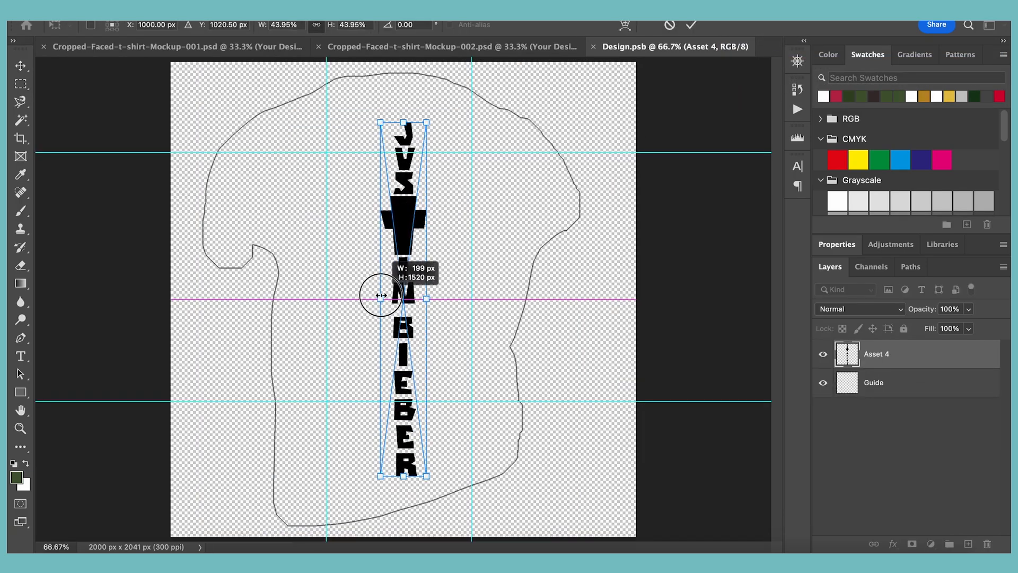
{"action": "left_click", "coordinate": [418, 51]}
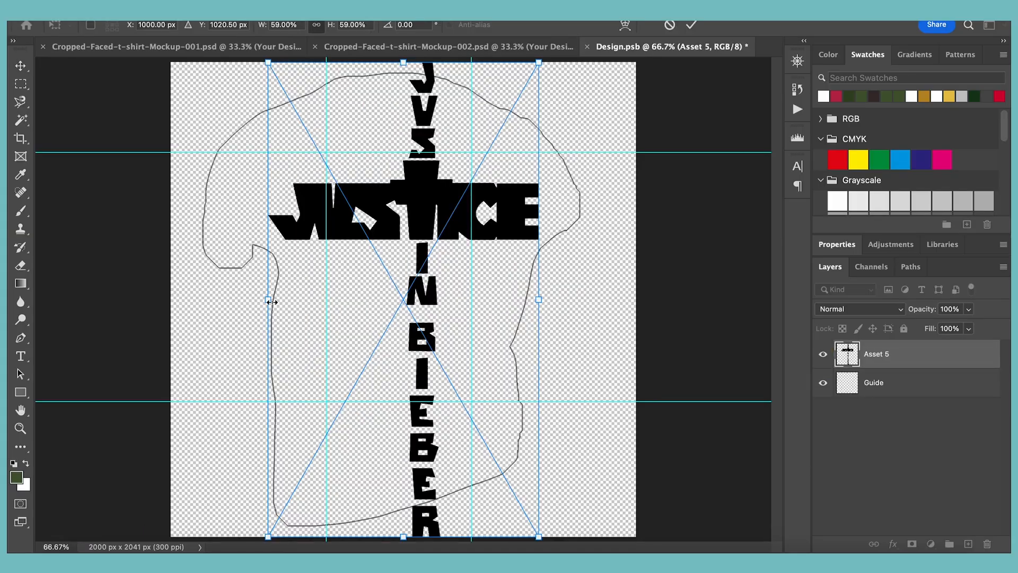
{"action": "left_click_drag", "start_coordinate": [320, 273], "coordinate": [451, 222]}
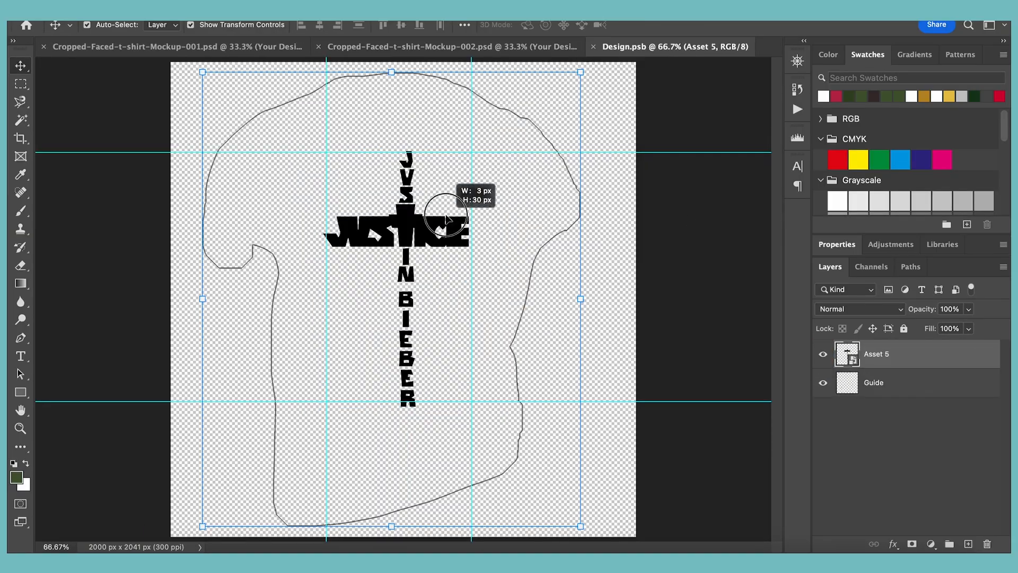